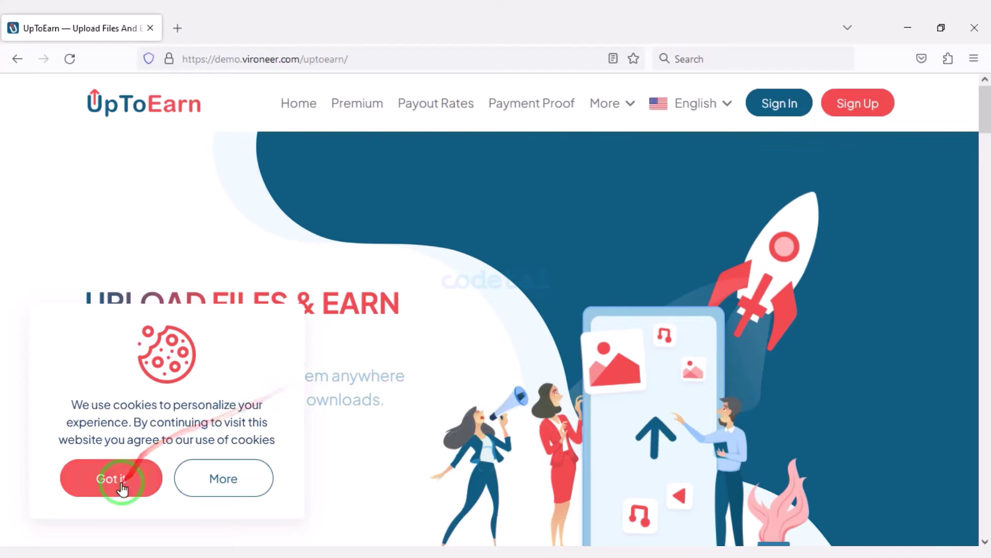
Step: Scroll the UpToEarn homepage down to the footer, then go to the admin login page
{"action": "scroll", "coordinate": [475, 376], "scroll_direction": "down", "scroll_amount": 10}
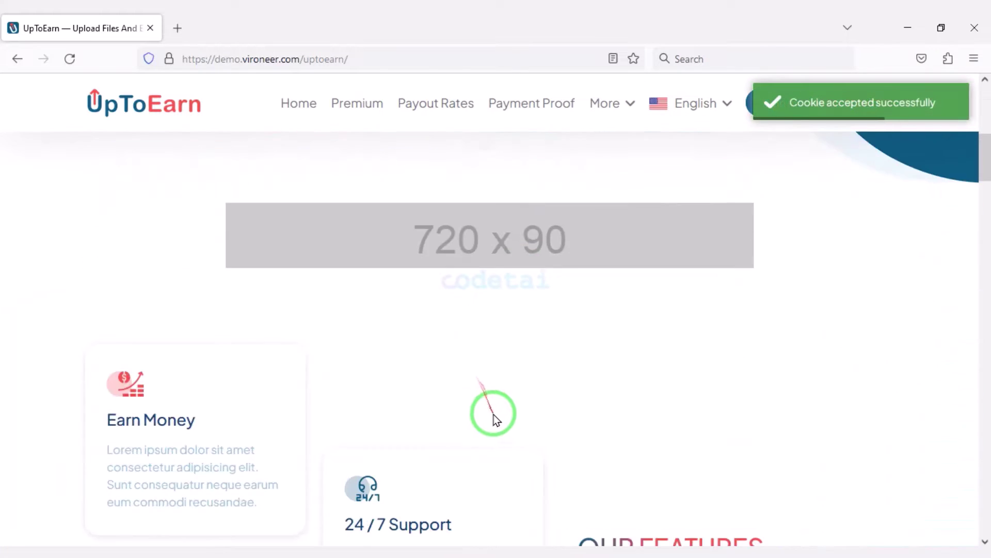
{"action": "scroll", "coordinate": [516, 455], "scroll_direction": "down", "scroll_amount": 20}
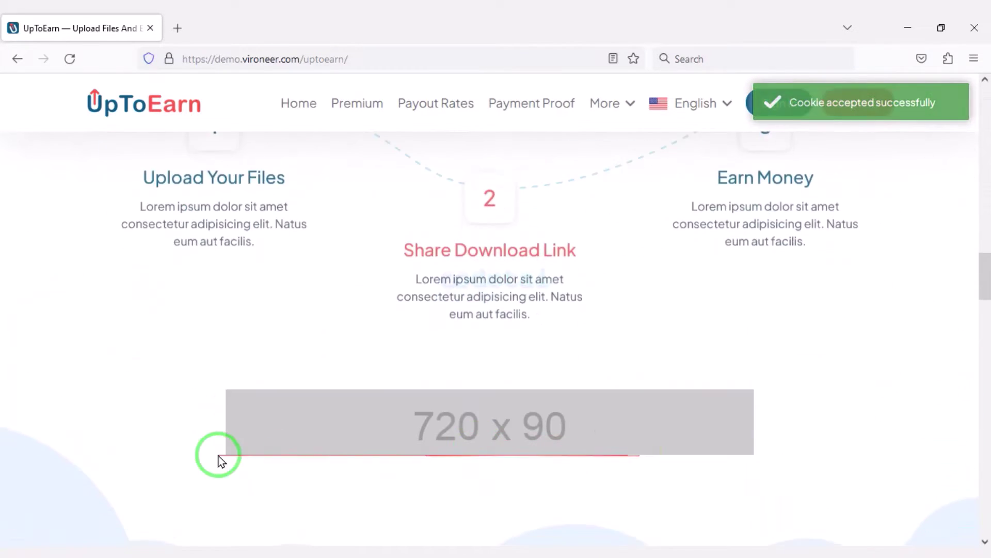
{"action": "scroll", "coordinate": [520, 457], "scroll_direction": "down", "scroll_amount": 20}
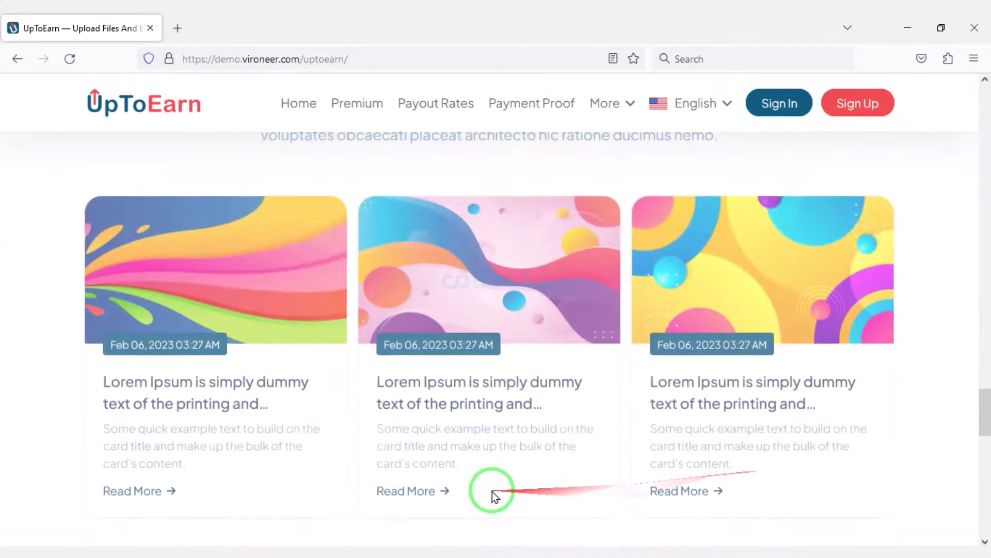
{"action": "scroll", "coordinate": [796, 483], "scroll_direction": "down", "scroll_amount": 10}
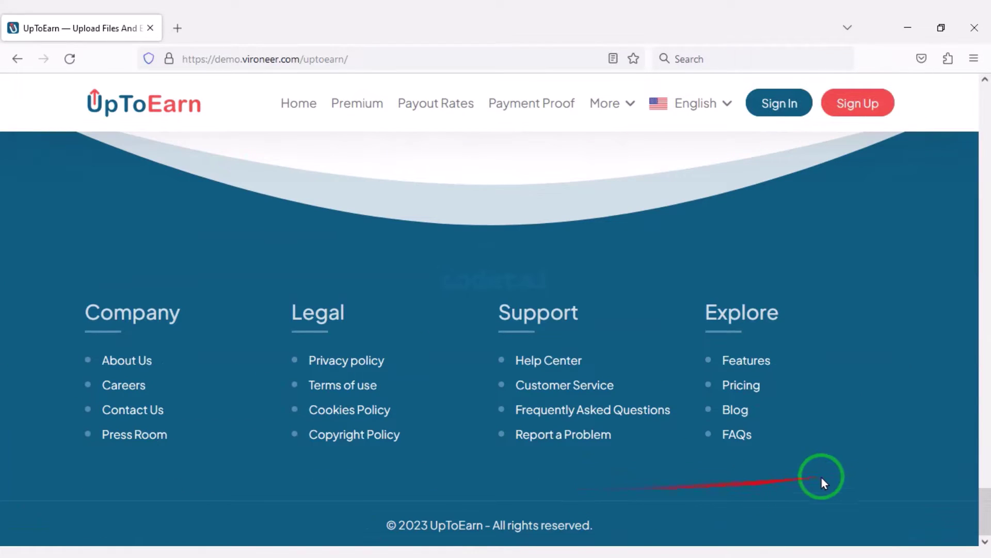
{"action": "left_click", "coordinate": [418, 59]}
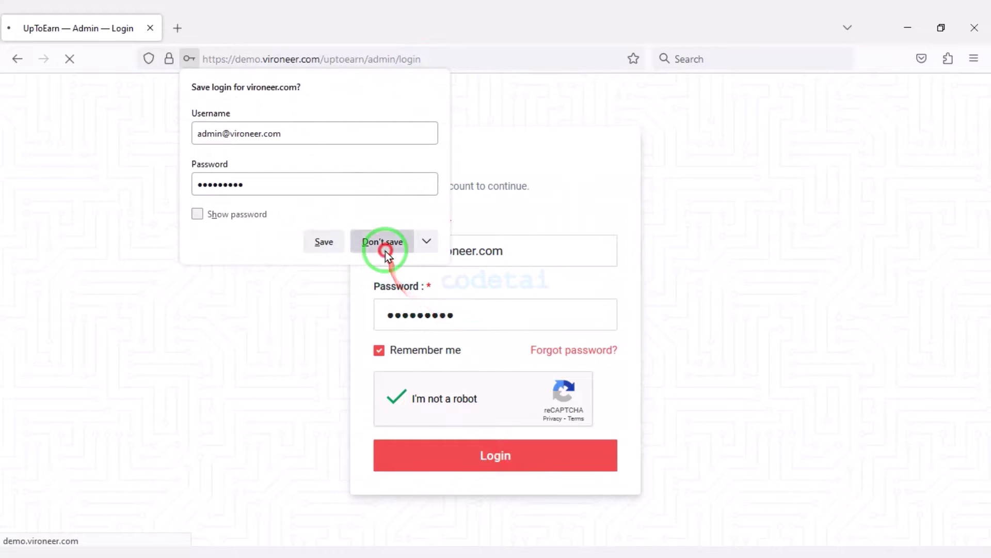
Step: Decline saving the login and review the admin dashboard's user, file and login charts
{"action": "left_click", "coordinate": [383, 241]}
{"action": "scroll", "coordinate": [532, 376], "scroll_direction": "down", "scroll_amount": 10}
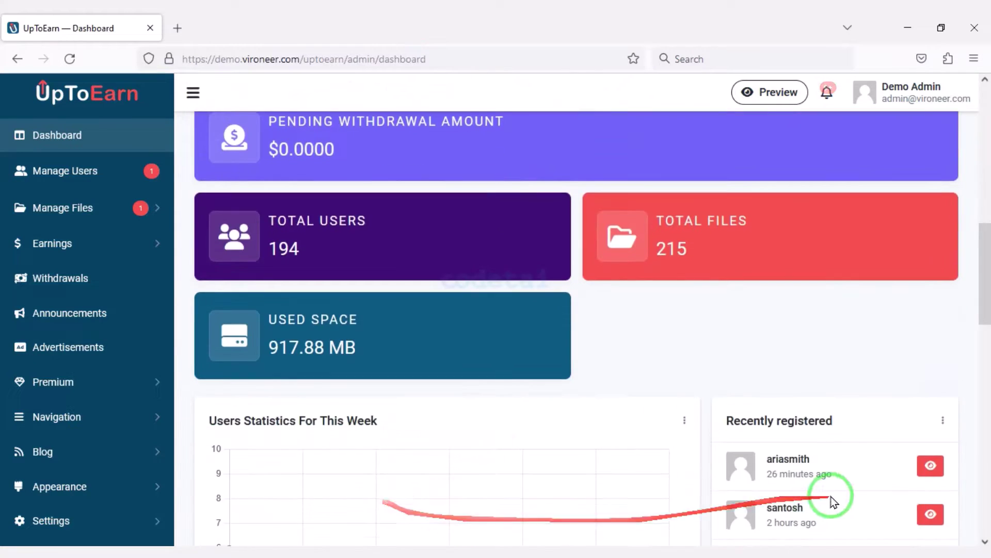
{"action": "scroll", "coordinate": [833, 500], "scroll_direction": "down", "scroll_amount": 15}
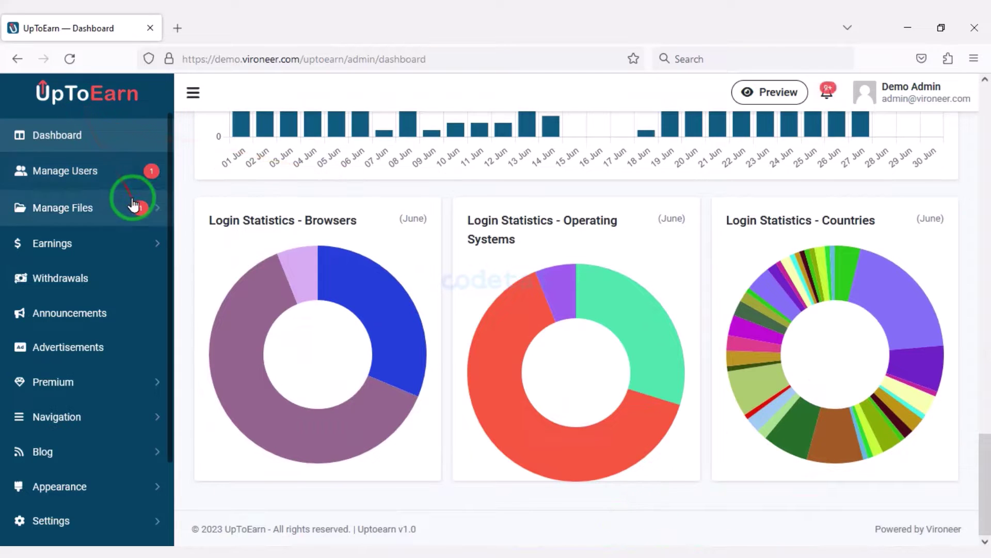
{"action": "scroll", "coordinate": [111, 310], "scroll_direction": "down", "scroll_amount": 4}
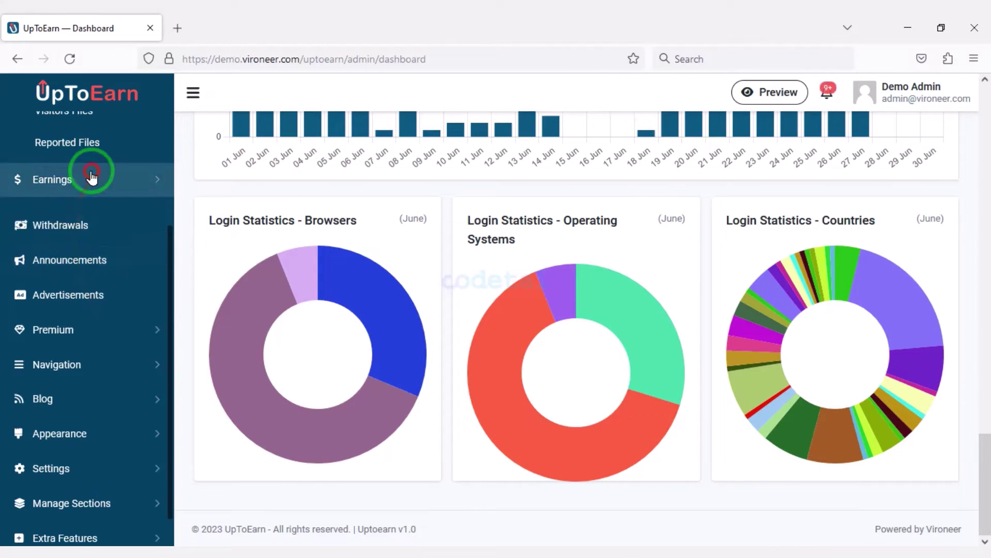
Step: Expand the Earnings section of the admin sidebar and scroll back up
{"action": "left_click", "coordinate": [89, 173]}
{"action": "scroll", "coordinate": [91, 439], "scroll_direction": "down", "scroll_amount": 4}
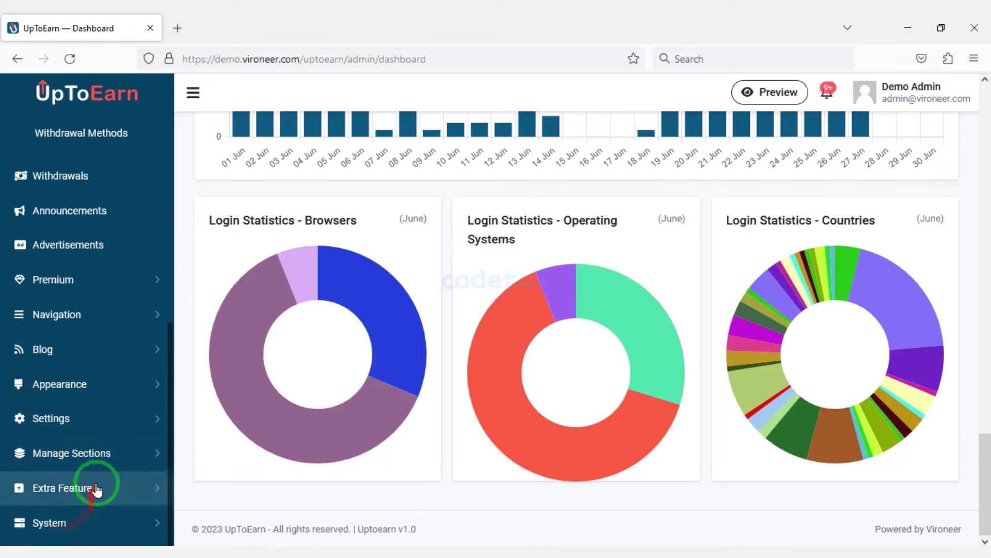
{"action": "scroll", "coordinate": [103, 473], "scroll_direction": "up", "scroll_amount": 3}
{"action": "scroll", "coordinate": [106, 421], "scroll_direction": "up", "scroll_amount": 5}
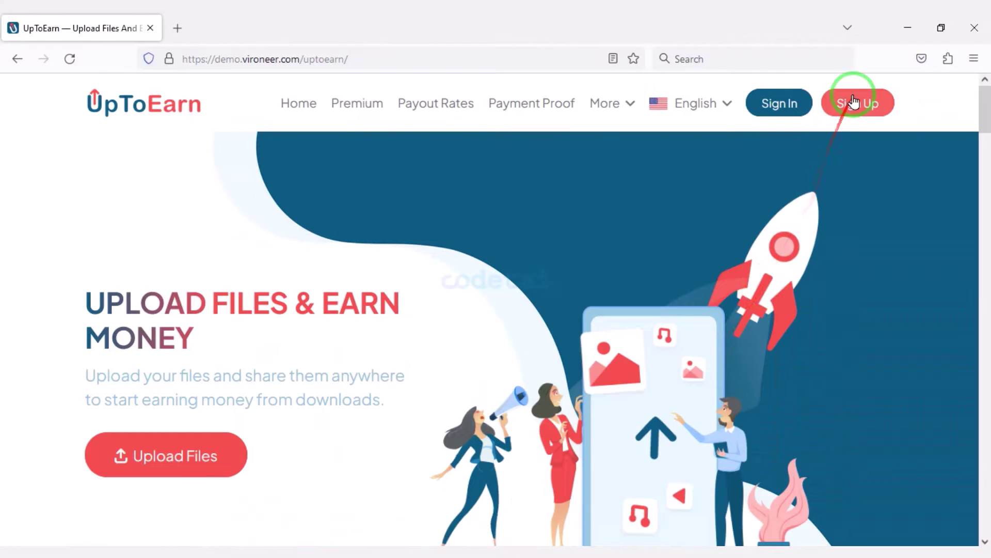
Step: Sign in to UpToEarn as a regular user
{"action": "left_click", "coordinate": [853, 102]}
{"action": "scroll", "coordinate": [624, 399], "scroll_direction": "down", "scroll_amount": 10}
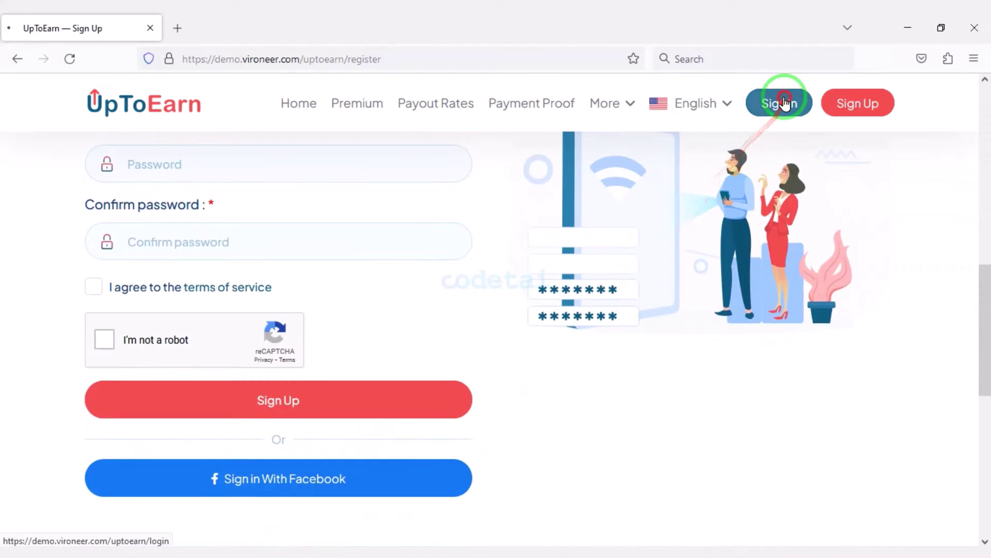
{"action": "left_click", "coordinate": [784, 103]}
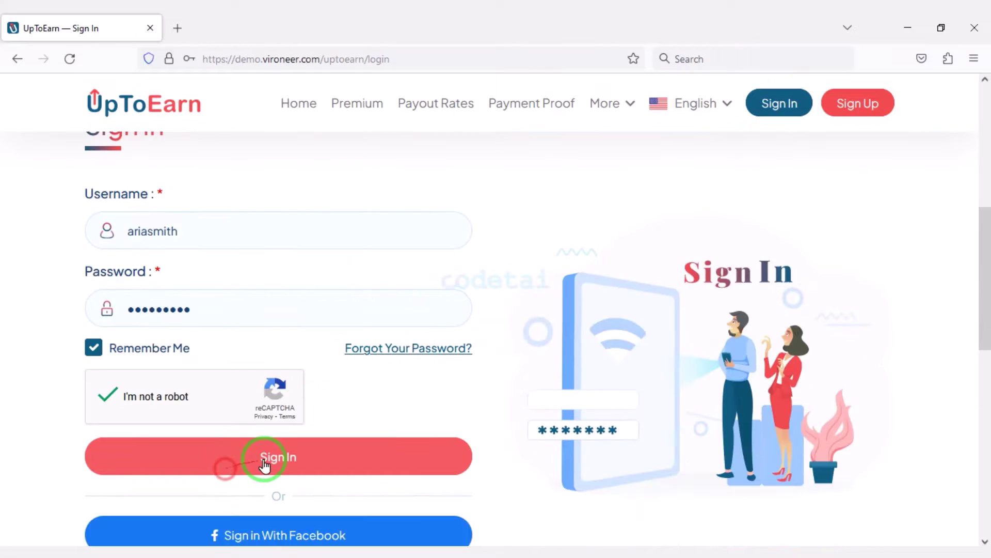
{"action": "left_click", "coordinate": [265, 458]}
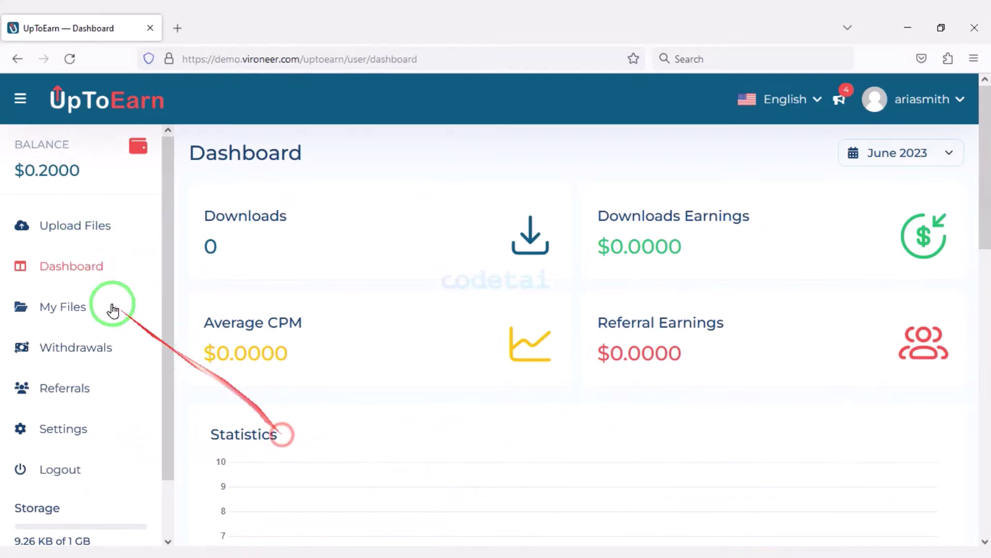
Step: Upload favicon.png into the Photos folder
{"action": "left_click", "coordinate": [86, 227]}
{"action": "left_click", "coordinate": [516, 326]}
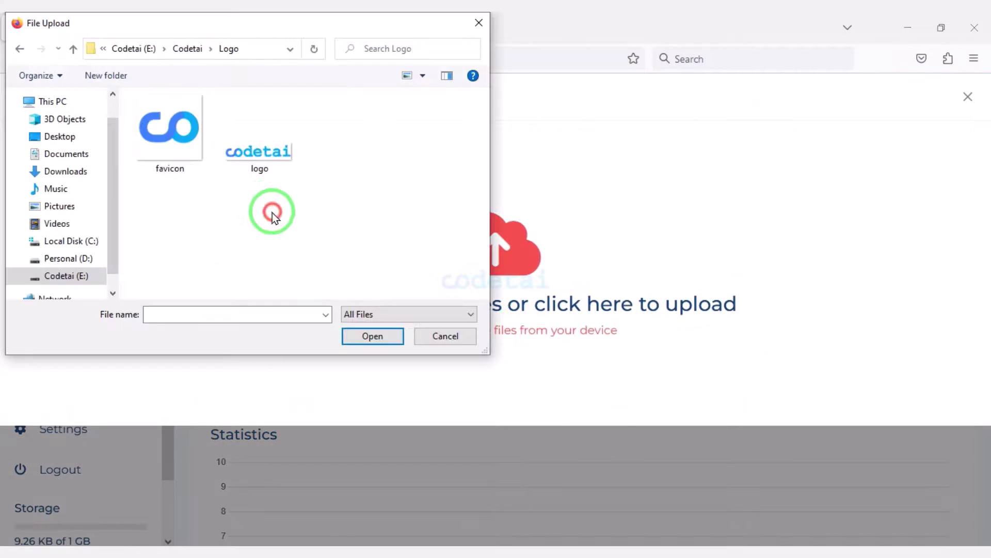
{"action": "double_click", "coordinate": [173, 148]}
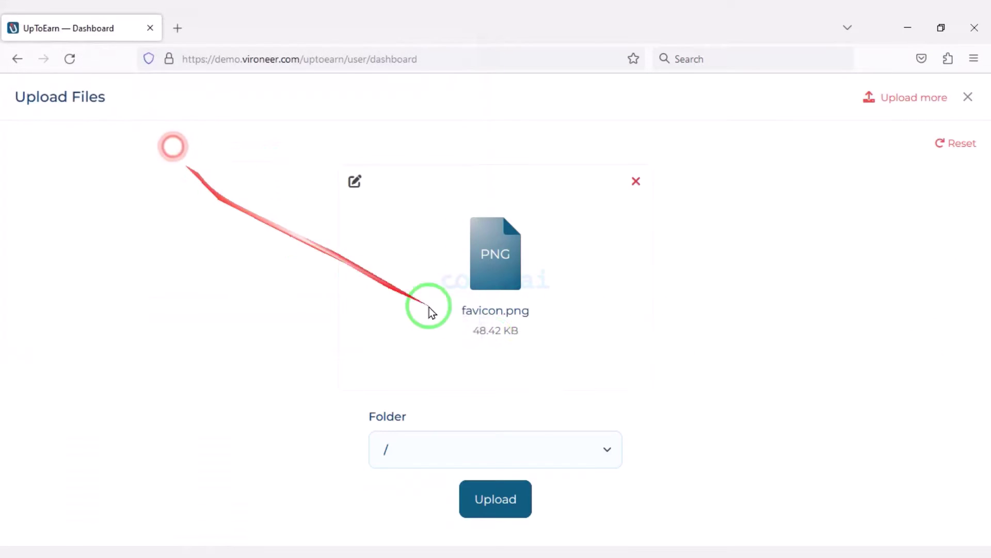
{"action": "left_click", "coordinate": [500, 442]}
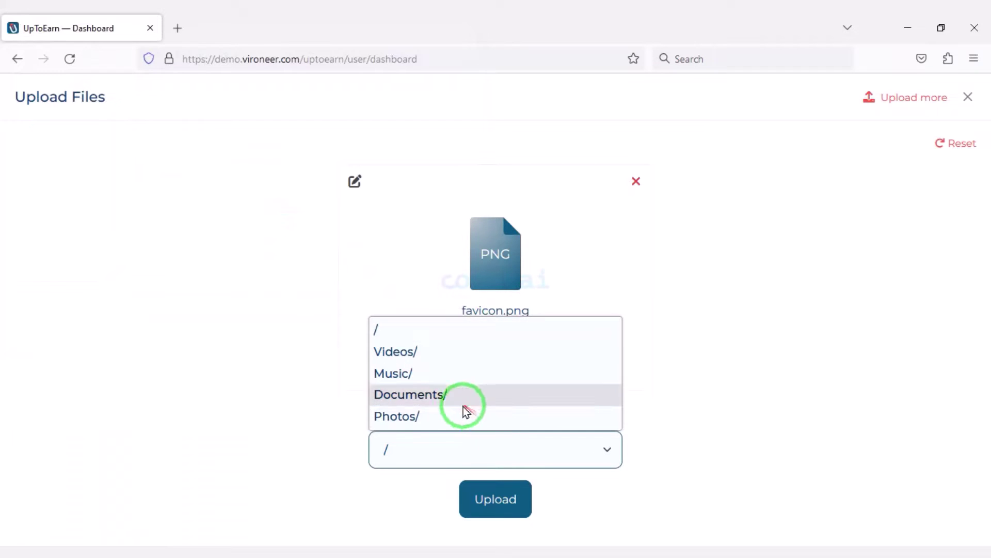
{"action": "left_click", "coordinate": [499, 494]}
Step: Copy favicon.png's share link and open a new private browsing window
{"action": "right_click", "coordinate": [531, 361]}
{"action": "left_click", "coordinate": [568, 233]}
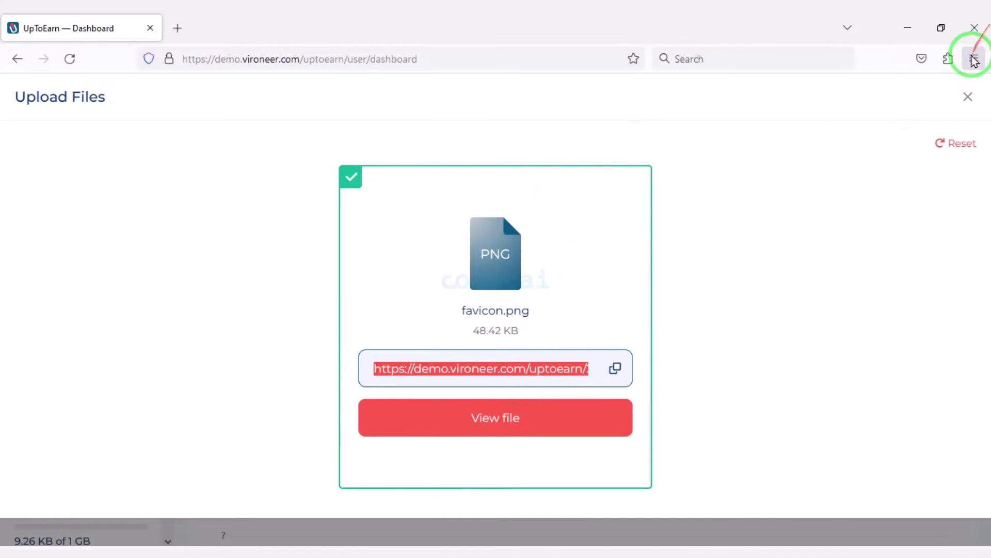
{"action": "left_click", "coordinate": [975, 58]}
{"action": "left_click", "coordinate": [821, 157]}
Step: Load the pasted favicon.png download page and accept its cookie notice
{"action": "key", "text": "ctrl+v"}
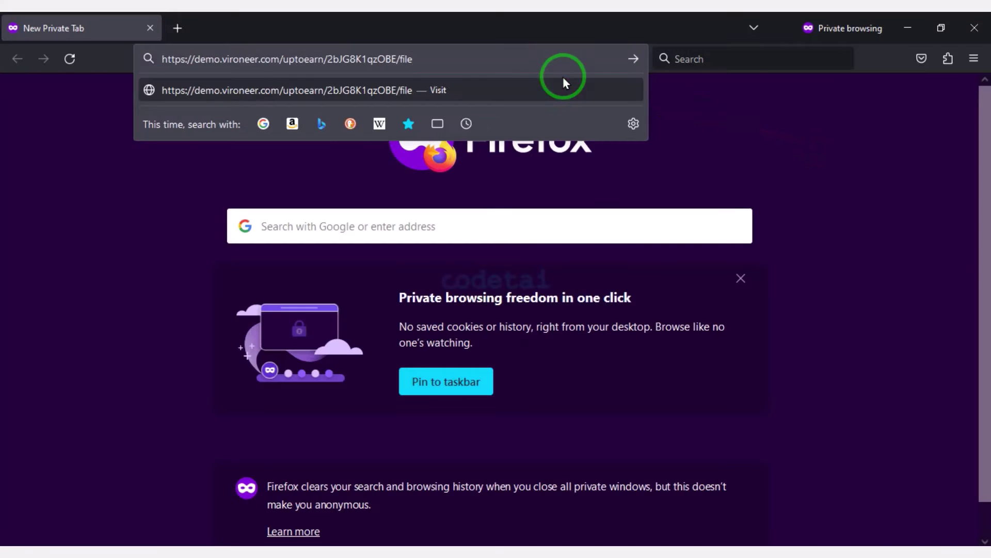
{"action": "left_click", "coordinate": [563, 80]}
{"action": "left_click", "coordinate": [143, 480]}
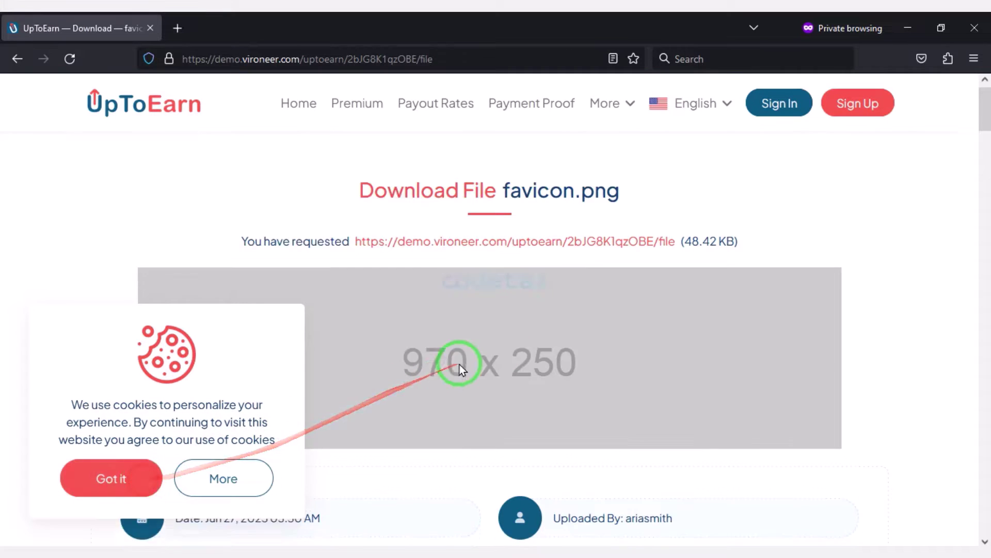
{"action": "scroll", "coordinate": [464, 335], "scroll_direction": "down", "scroll_amount": 10}
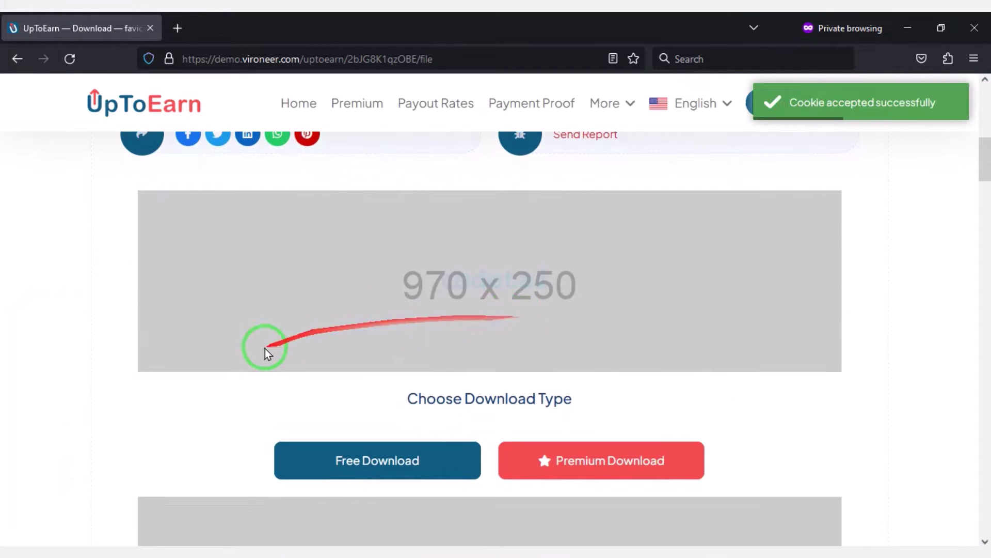
{"action": "scroll", "coordinate": [417, 381], "scroll_direction": "down", "scroll_amount": 4}
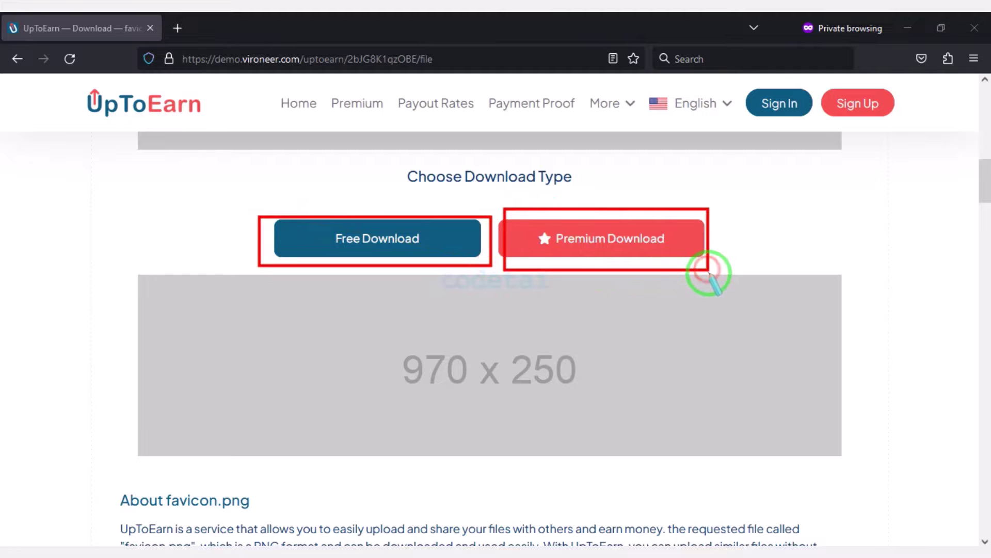
Step: Try the premium download option and look over the resulting page
{"action": "right_click", "coordinate": [574, 239]}
{"action": "left_click", "coordinate": [551, 239]}
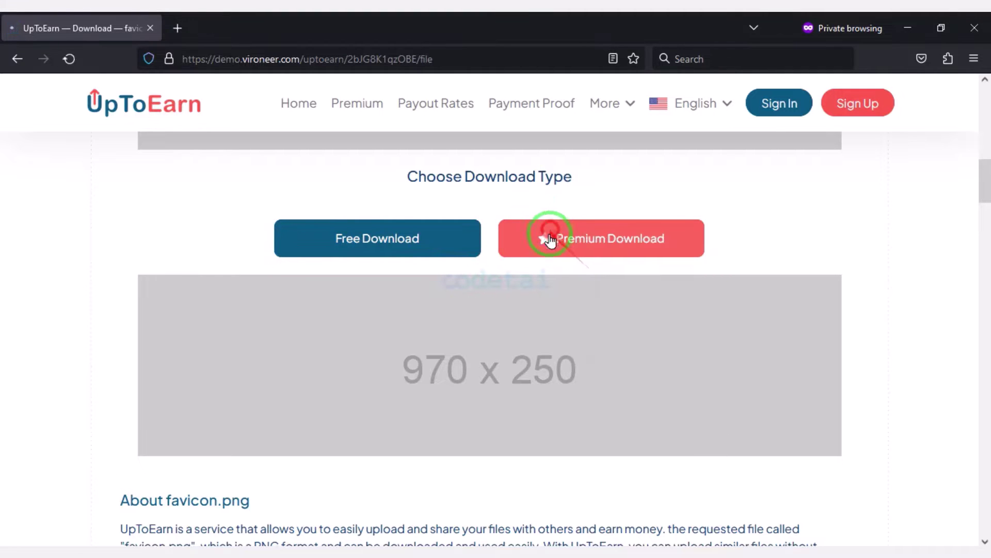
{"action": "scroll", "coordinate": [516, 356], "scroll_direction": "down", "scroll_amount": 10}
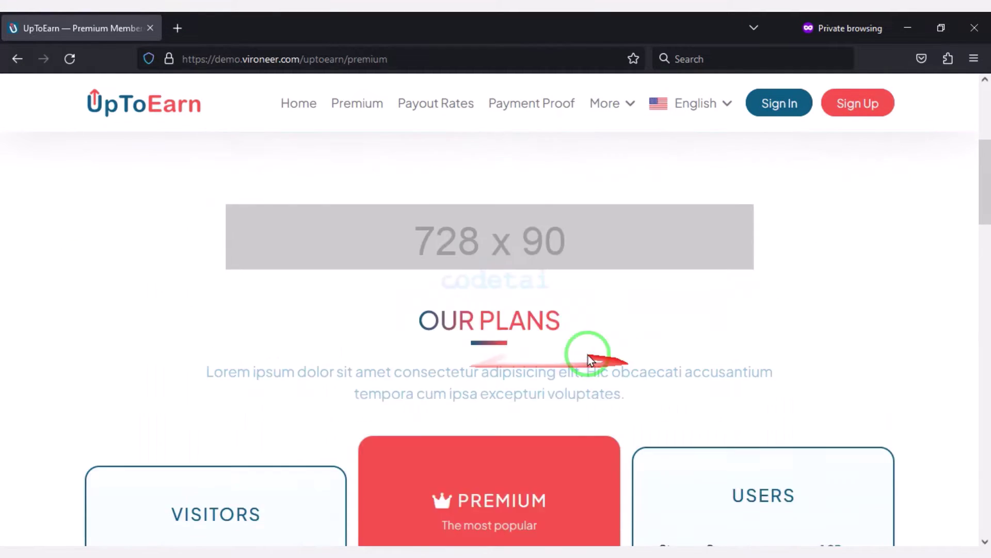
{"action": "scroll", "coordinate": [538, 345], "scroll_direction": "down", "scroll_amount": 4}
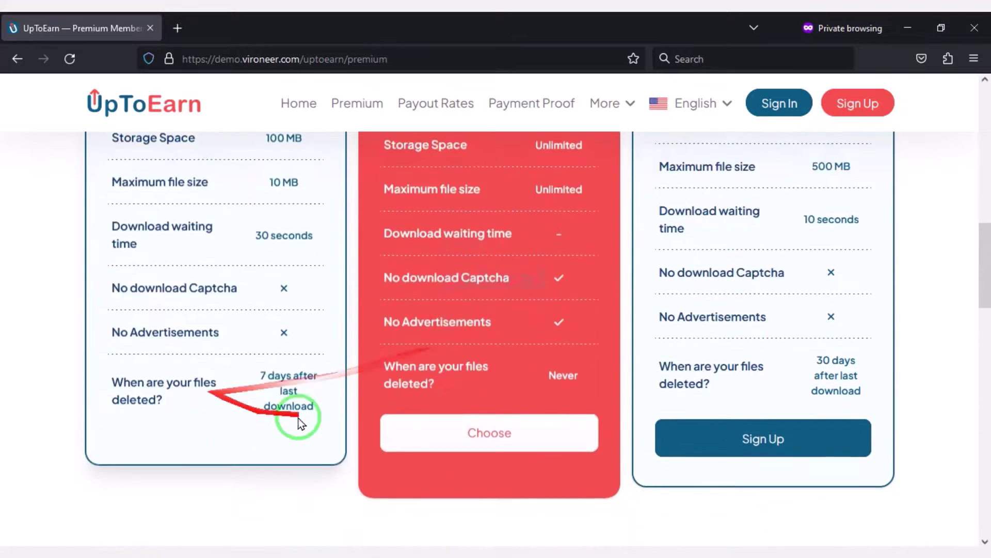
{"action": "scroll", "coordinate": [277, 413], "scroll_direction": "down", "scroll_amount": 4}
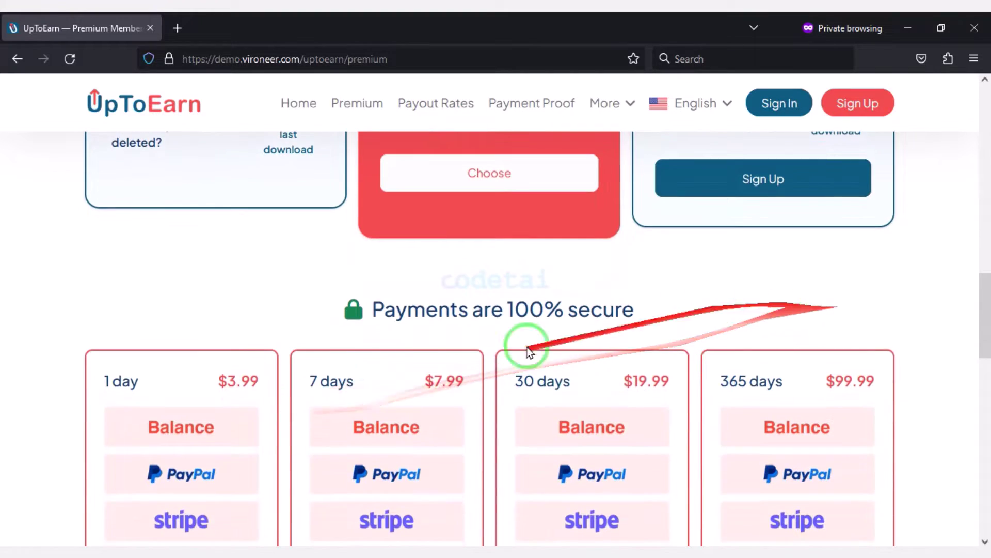
{"action": "scroll", "coordinate": [534, 377], "scroll_direction": "down", "scroll_amount": 8}
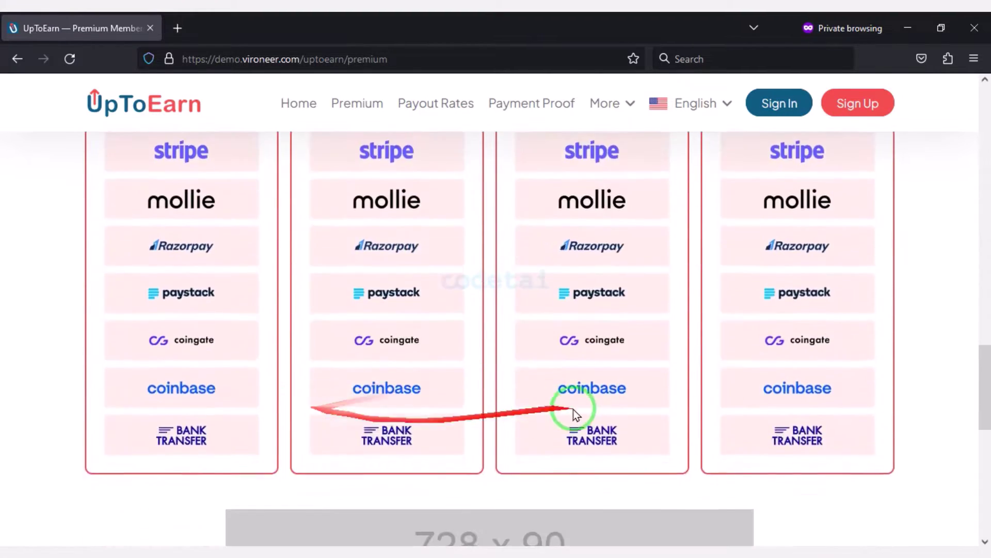
{"action": "scroll", "coordinate": [481, 406], "scroll_direction": "up", "scroll_amount": 10}
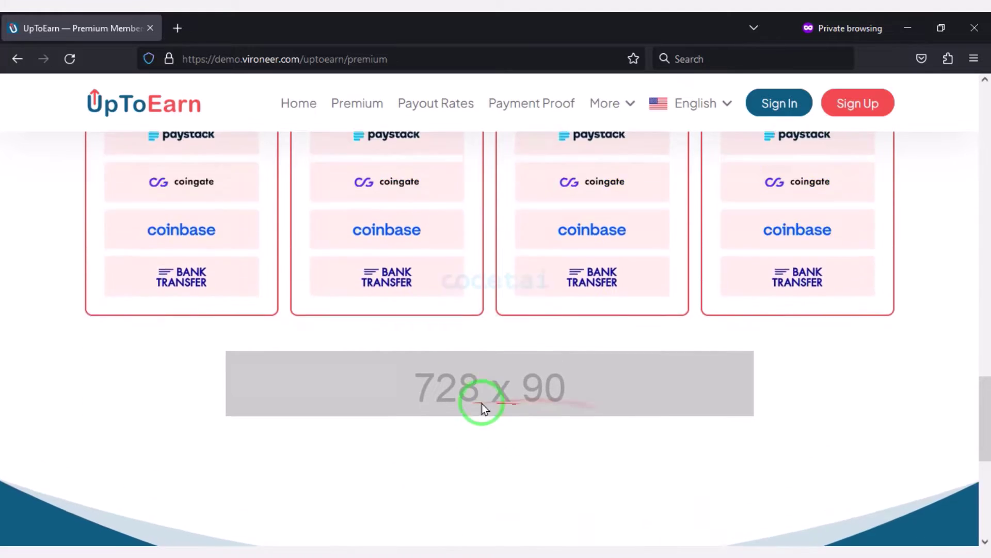
{"action": "scroll", "coordinate": [666, 369], "scroll_direction": "up", "scroll_amount": 8}
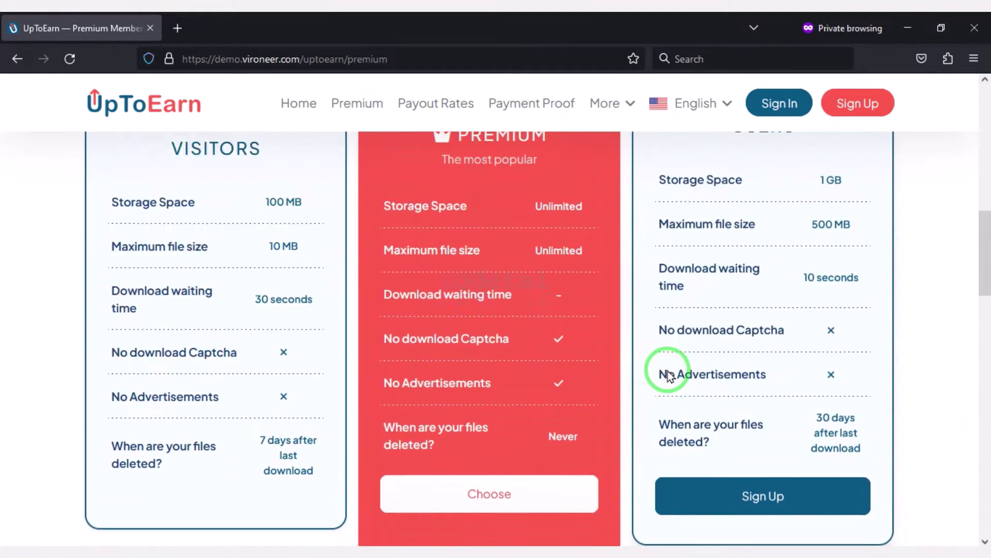
Step: Download favicon.png from its free download page, then reload to reach the user dashboard
{"action": "left_click", "coordinate": [6, 59]}
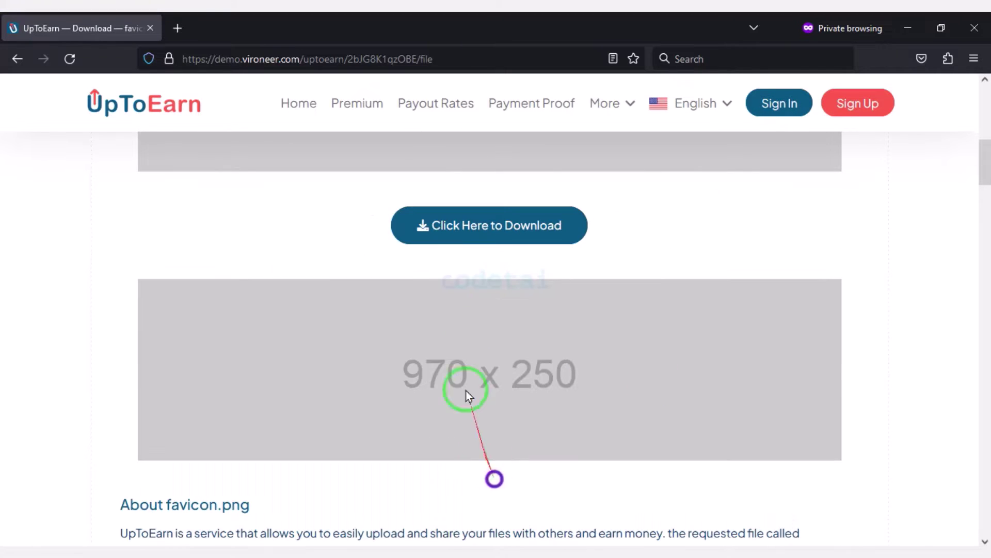
{"action": "left_click", "coordinate": [487, 229]}
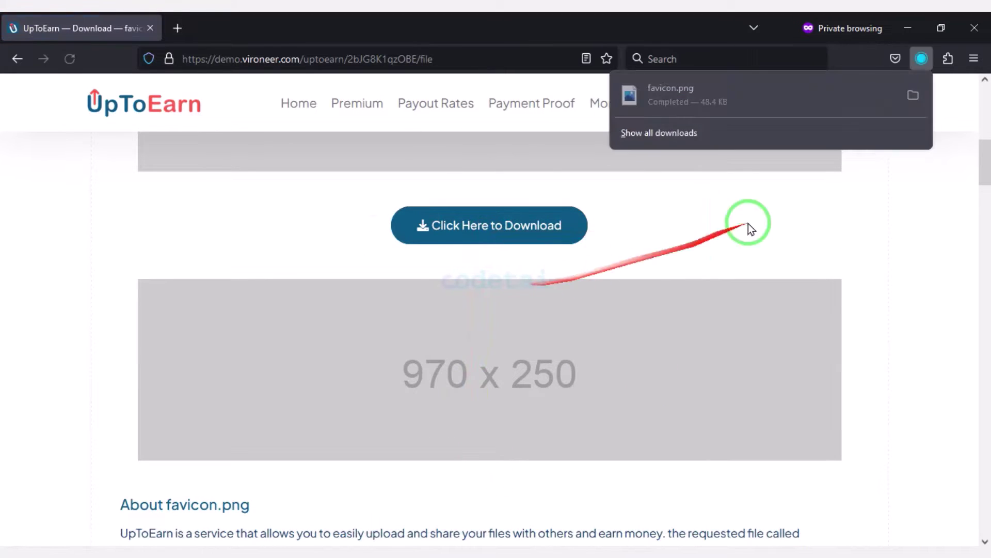
{"action": "left_click", "coordinate": [70, 59]}
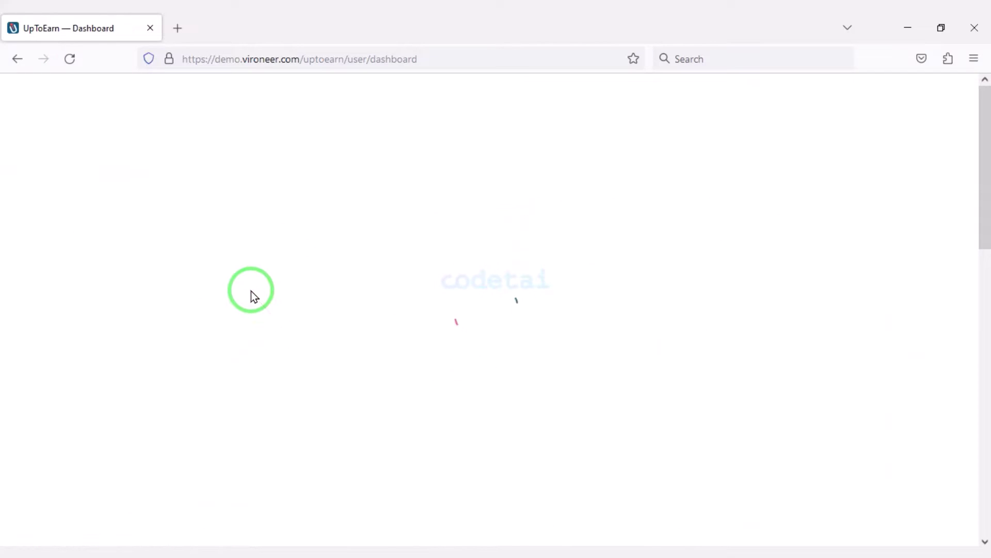
Step: Open the user's Withdrawals page
{"action": "scroll", "coordinate": [465, 361], "scroll_direction": "down", "scroll_amount": 15}
{"action": "scroll", "coordinate": [401, 366], "scroll_direction": "up", "scroll_amount": 20}
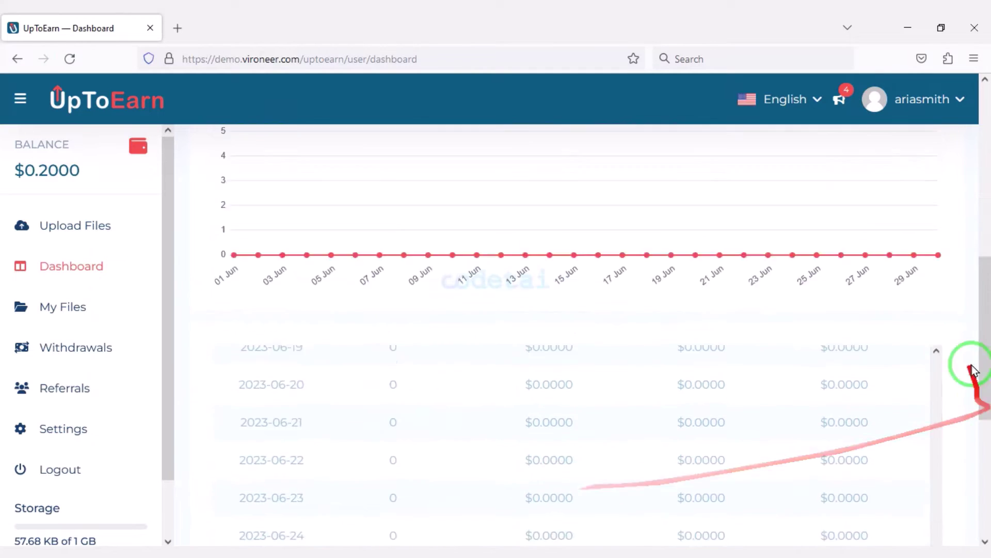
{"action": "scroll", "coordinate": [116, 336], "scroll_direction": "down", "scroll_amount": 2}
{"action": "left_click", "coordinate": [108, 292]}
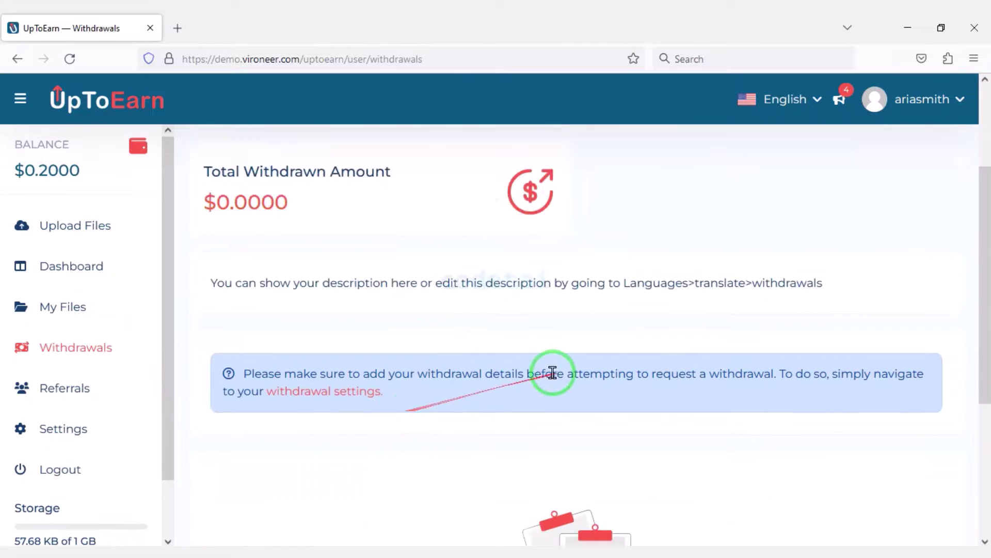
{"action": "scroll", "coordinate": [521, 400], "scroll_direction": "down", "scroll_amount": 2}
Step: Choose Payeer as the withdrawal method in the withdrawal details settings
{"action": "left_click", "coordinate": [305, 452]}
{"action": "scroll", "coordinate": [549, 435], "scroll_direction": "down", "scroll_amount": 2}
{"action": "left_click", "coordinate": [343, 312]}
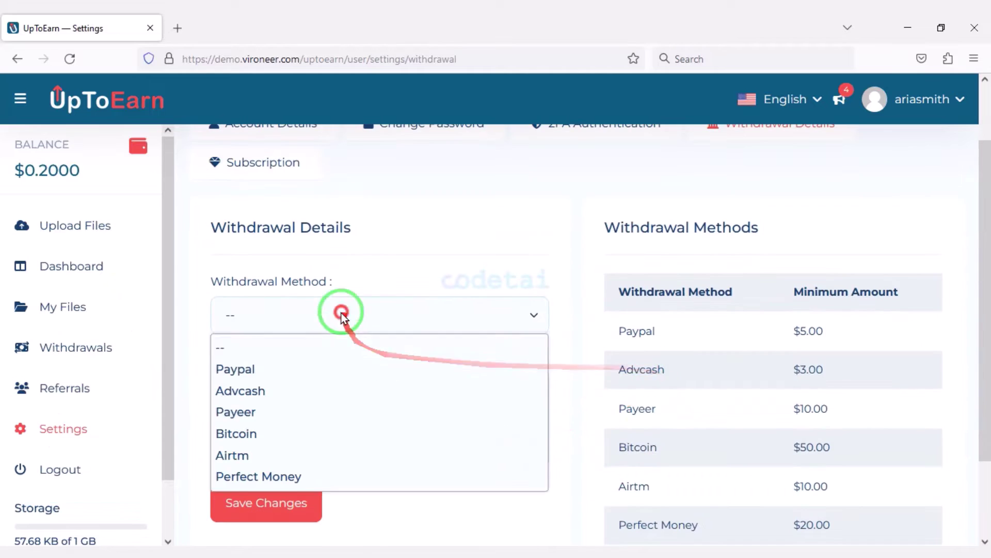
{"action": "left_click", "coordinate": [343, 408]}
{"action": "scroll", "coordinate": [356, 413], "scroll_direction": "down", "scroll_amount": 2}
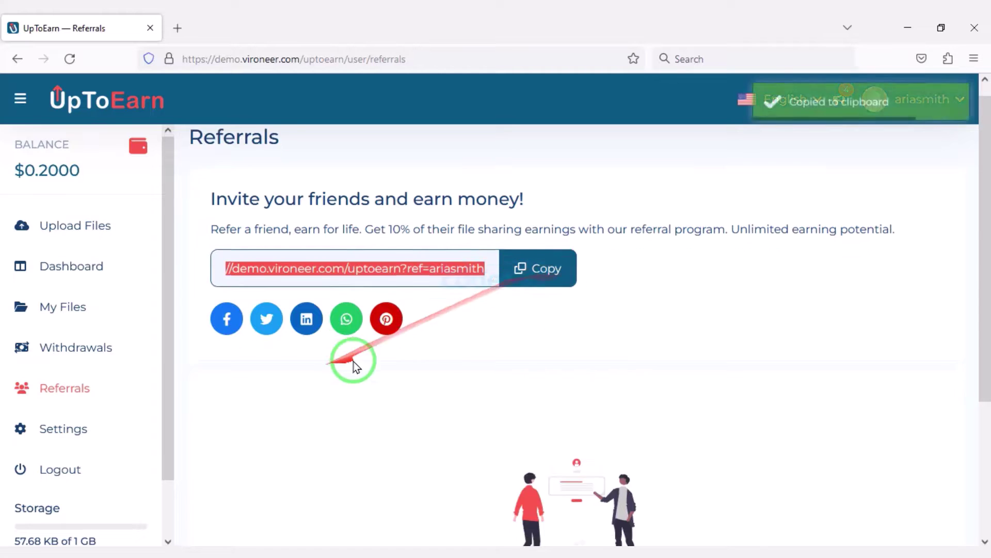
Step: Review the account settings and Change Password pages
{"action": "left_click", "coordinate": [85, 424]}
{"action": "scroll", "coordinate": [431, 389], "scroll_direction": "down", "scroll_amount": 8}
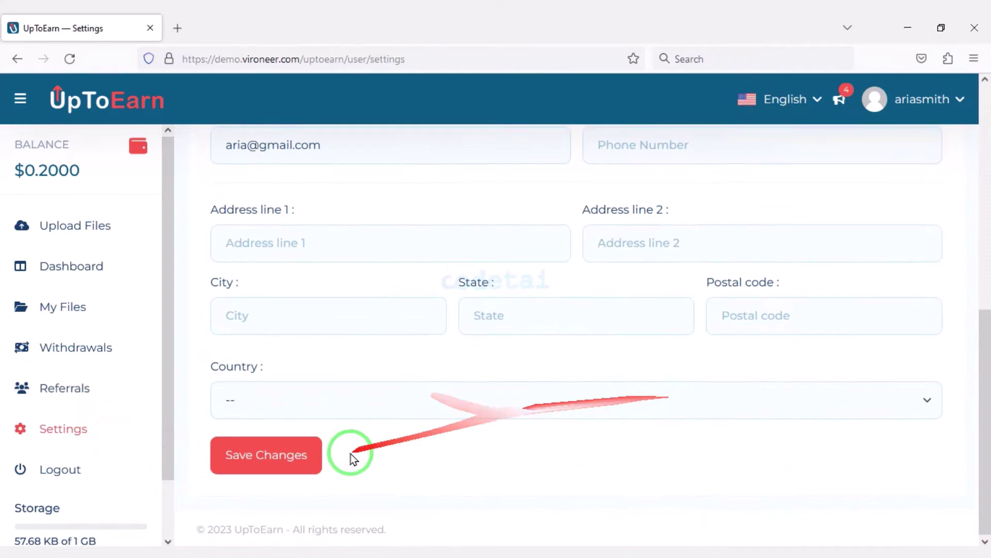
{"action": "scroll", "coordinate": [355, 454], "scroll_direction": "up", "scroll_amount": 7}
{"action": "left_click", "coordinate": [434, 144]}
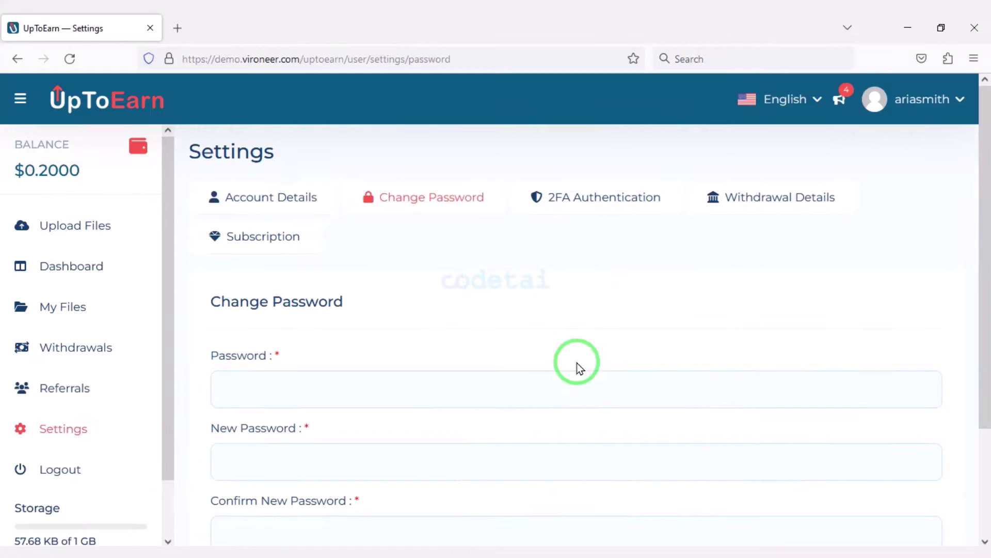
{"action": "scroll", "coordinate": [575, 365], "scroll_direction": "down", "scroll_amount": 2}
{"action": "scroll", "coordinate": [681, 383], "scroll_direction": "up", "scroll_amount": 2}
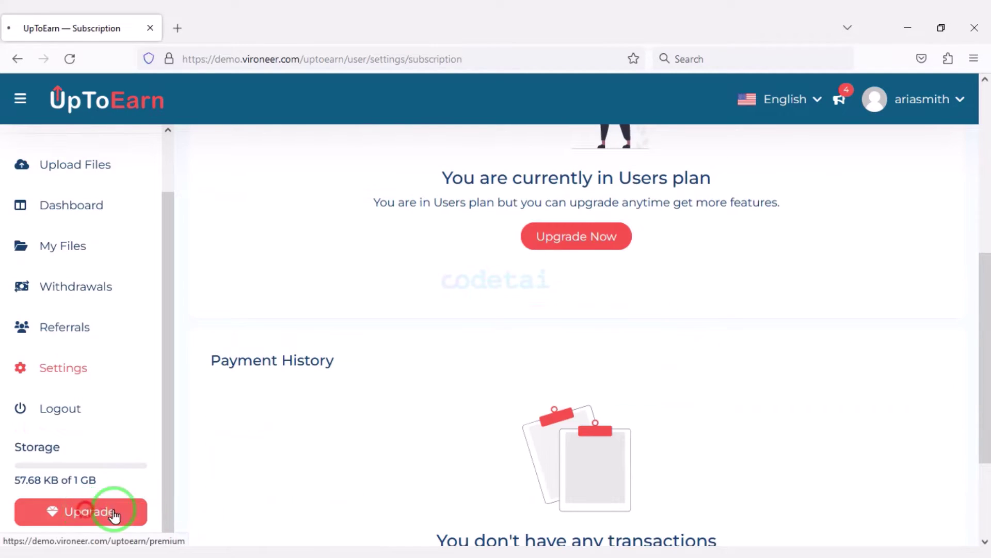
{"action": "scroll", "coordinate": [398, 410], "scroll_direction": "down", "scroll_amount": 6}
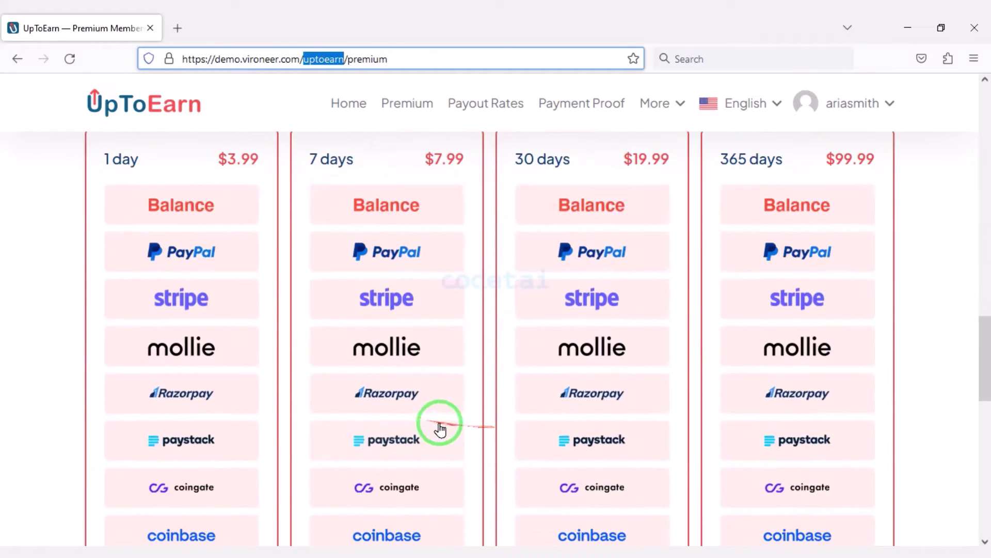
{"action": "scroll", "coordinate": [439, 420], "scroll_direction": "up", "scroll_amount": 2}
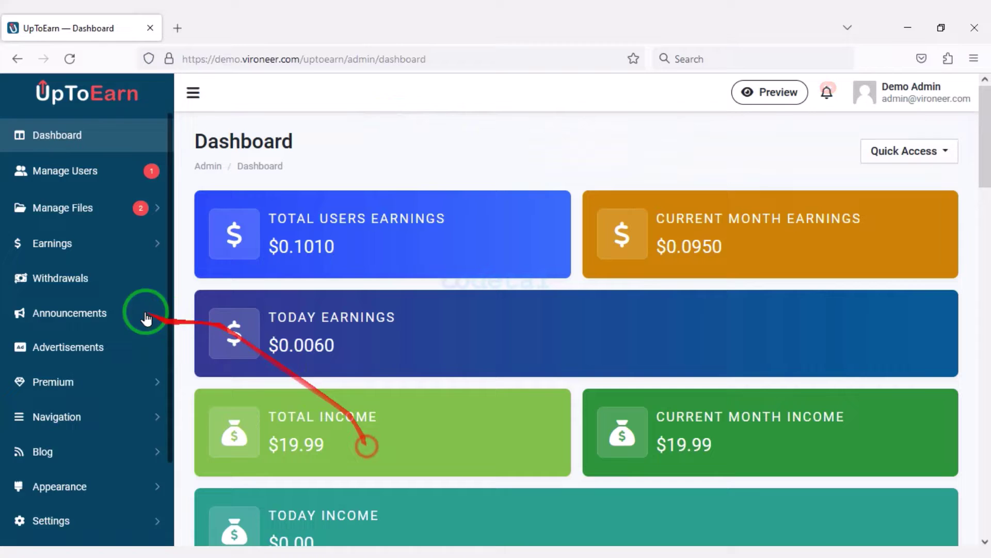
Step: Open the Head Code advertisement for editing in the admin Advertisements list
{"action": "scroll", "coordinate": [103, 356], "scroll_direction": "down", "scroll_amount": 5}
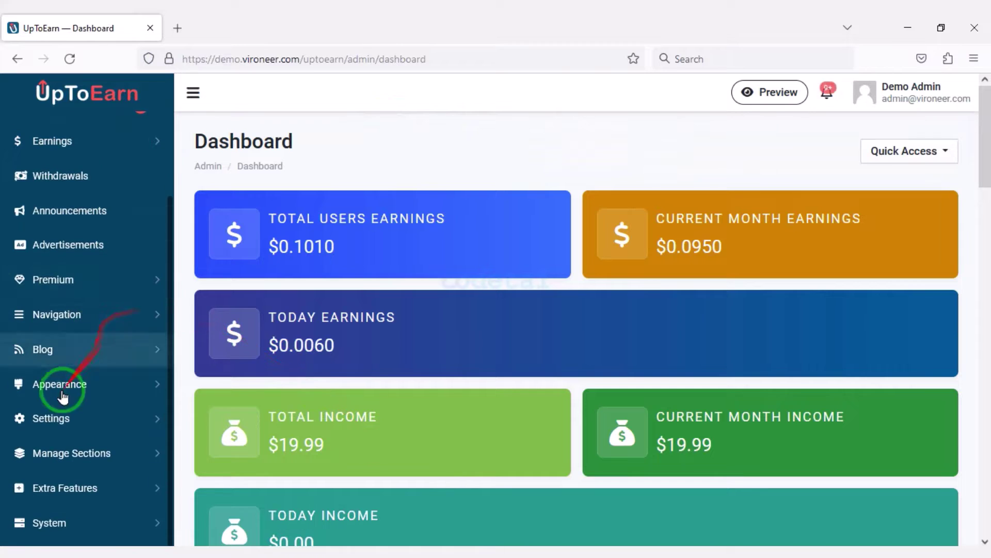
{"action": "scroll", "coordinate": [104, 467], "scroll_direction": "up", "scroll_amount": 5}
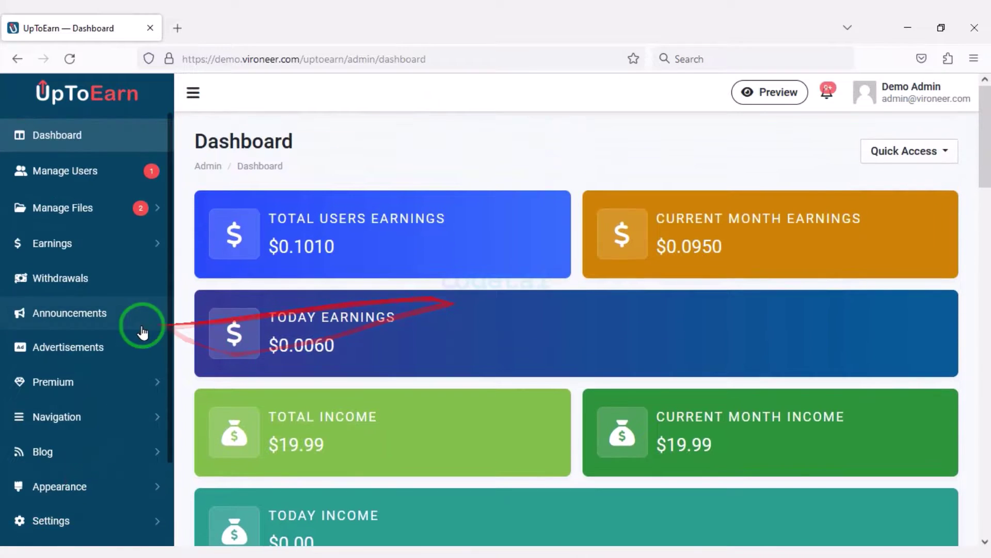
{"action": "left_click", "coordinate": [102, 352]}
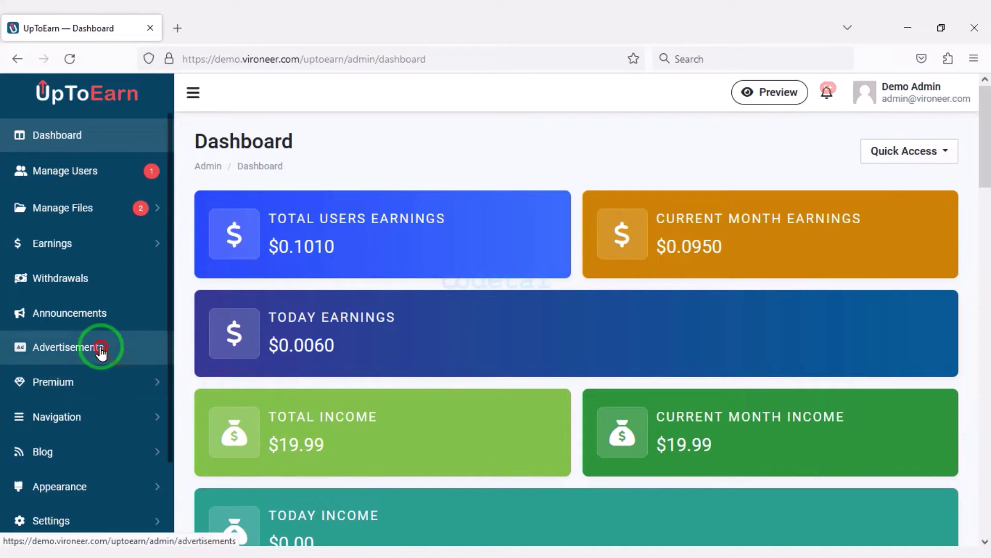
{"action": "scroll", "coordinate": [589, 354], "scroll_direction": "down", "scroll_amount": 2}
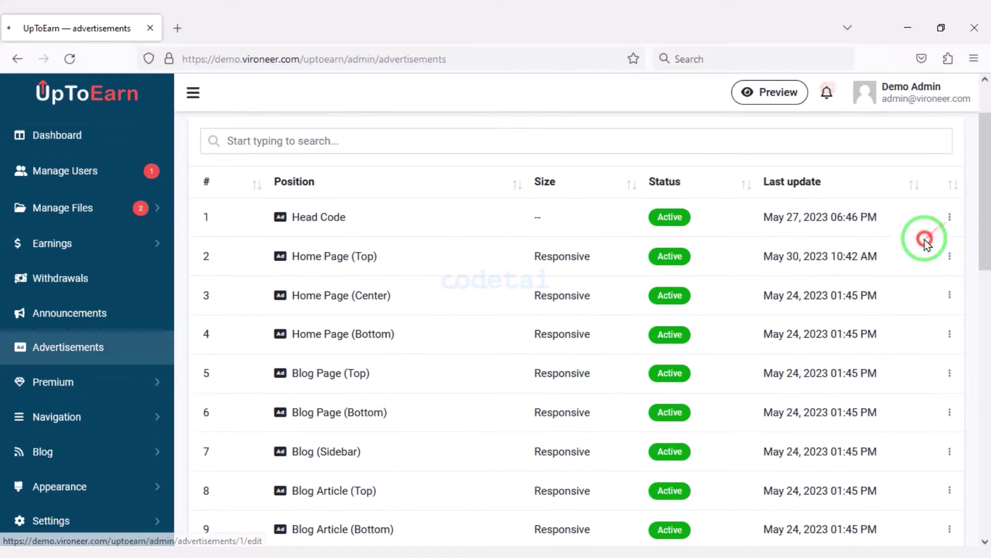
{"action": "left_click", "coordinate": [925, 240]}
{"action": "scroll", "coordinate": [507, 332], "scroll_direction": "down", "scroll_amount": 2}
{"action": "left_click_drag", "start_coordinate": [686, 327], "coordinate": [105, 158]}
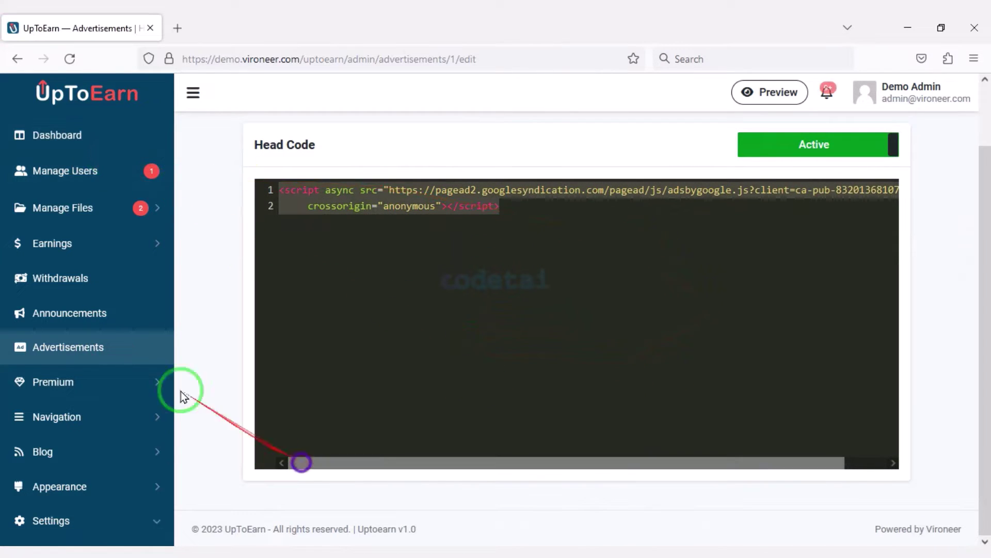
Step: Enable Proxy/VPN Detection in the Earnings settings
{"action": "left_click", "coordinate": [100, 242]}
{"action": "left_click", "coordinate": [95, 282]}
{"action": "scroll", "coordinate": [477, 407], "scroll_direction": "down", "scroll_amount": 5}
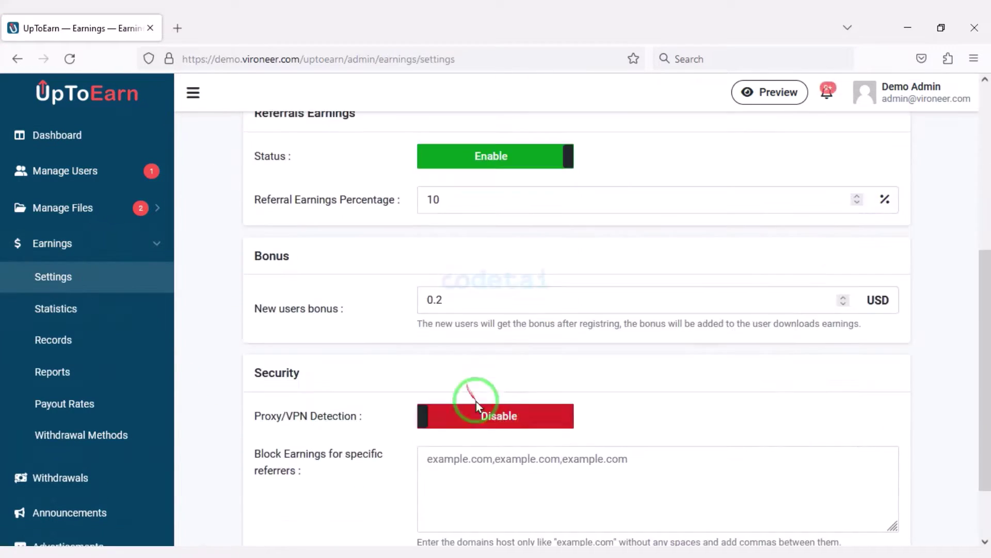
{"action": "scroll", "coordinate": [477, 406], "scroll_direction": "down", "scroll_amount": 2}
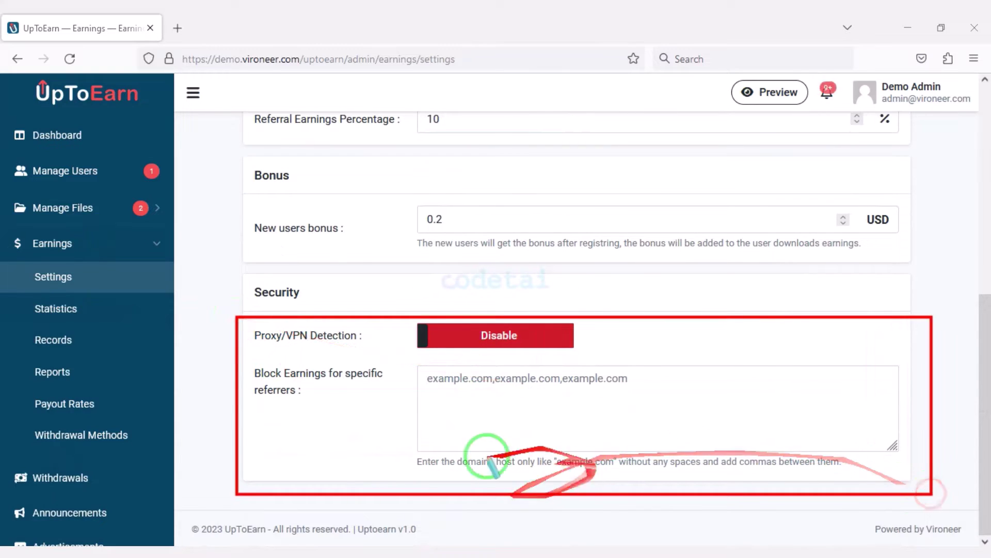
{"action": "left_click", "coordinate": [495, 335]}
{"action": "scroll", "coordinate": [487, 361], "scroll_direction": "down", "scroll_amount": 1}
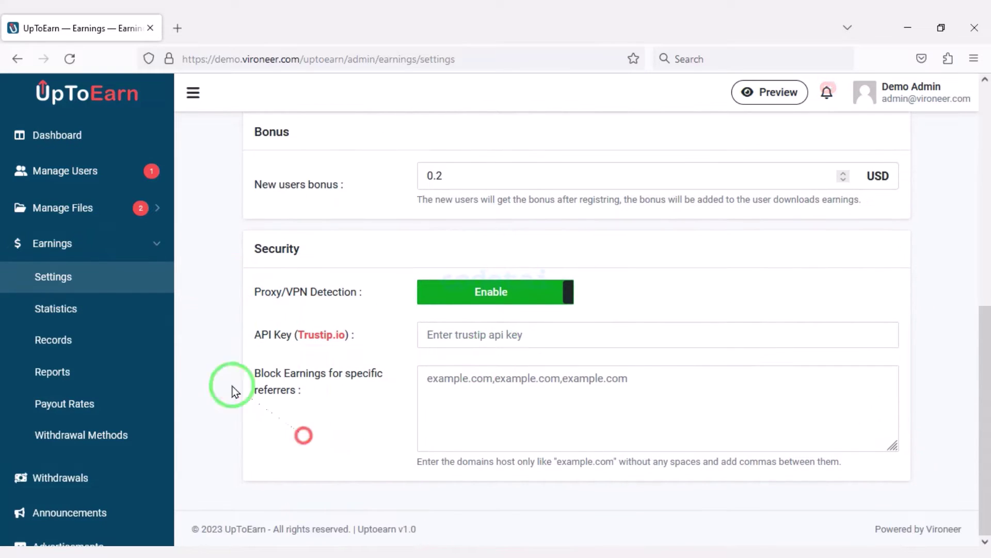
Step: Return to the admin dashboard and review its income and earnings figures
{"action": "left_click", "coordinate": [28, 136]}
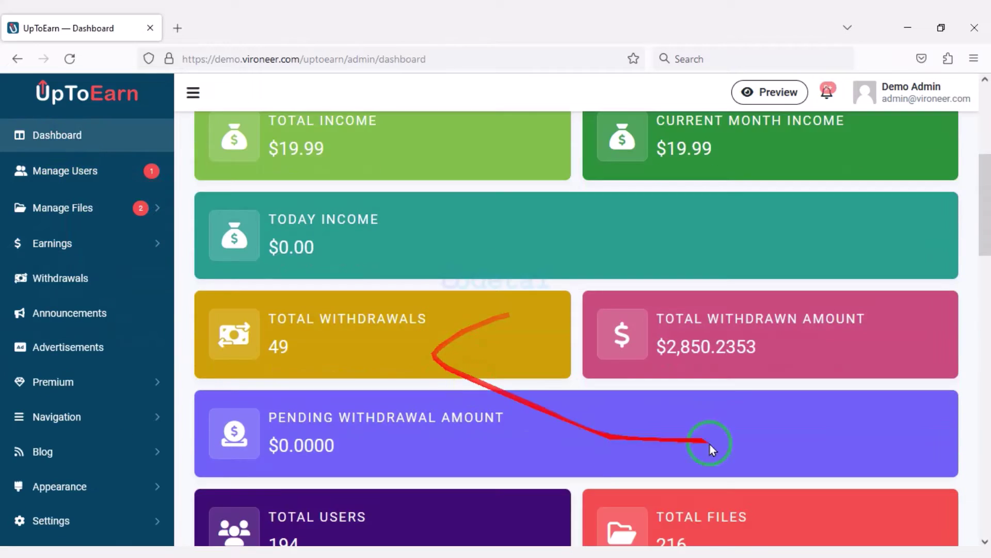
{"action": "scroll", "coordinate": [711, 444], "scroll_direction": "down", "scroll_amount": 20}
{"action": "scroll", "coordinate": [596, 442], "scroll_direction": "up", "scroll_amount": 6}
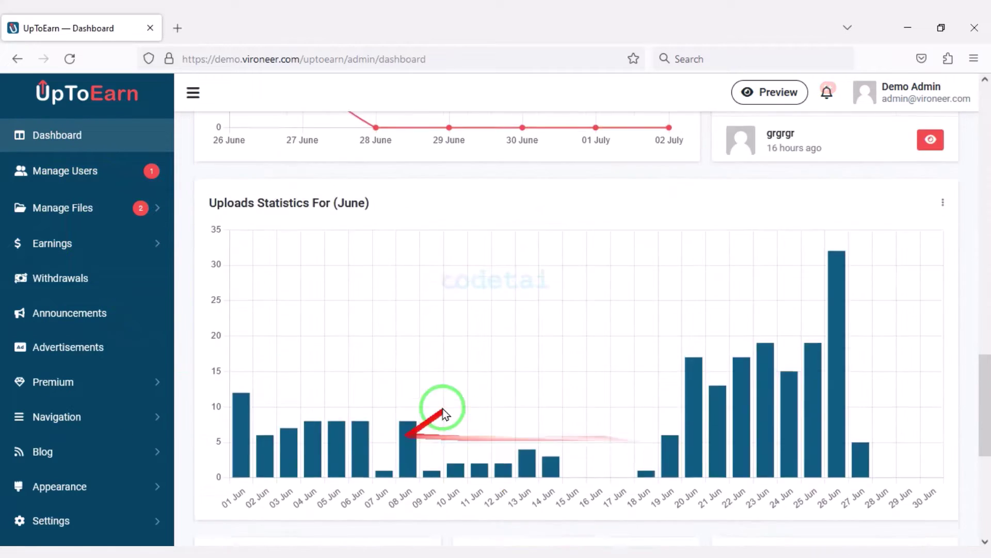
{"action": "scroll", "coordinate": [442, 413], "scroll_direction": "up", "scroll_amount": 15}
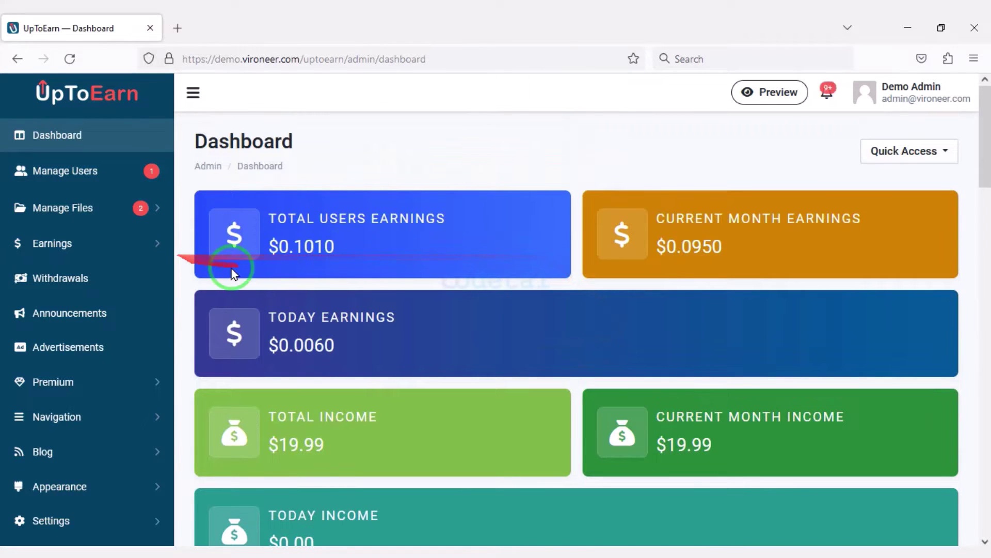
{"action": "scroll", "coordinate": [128, 358], "scroll_direction": "down", "scroll_amount": 14}
{"action": "scroll", "coordinate": [422, 352], "scroll_direction": "up", "scroll_amount": 10}
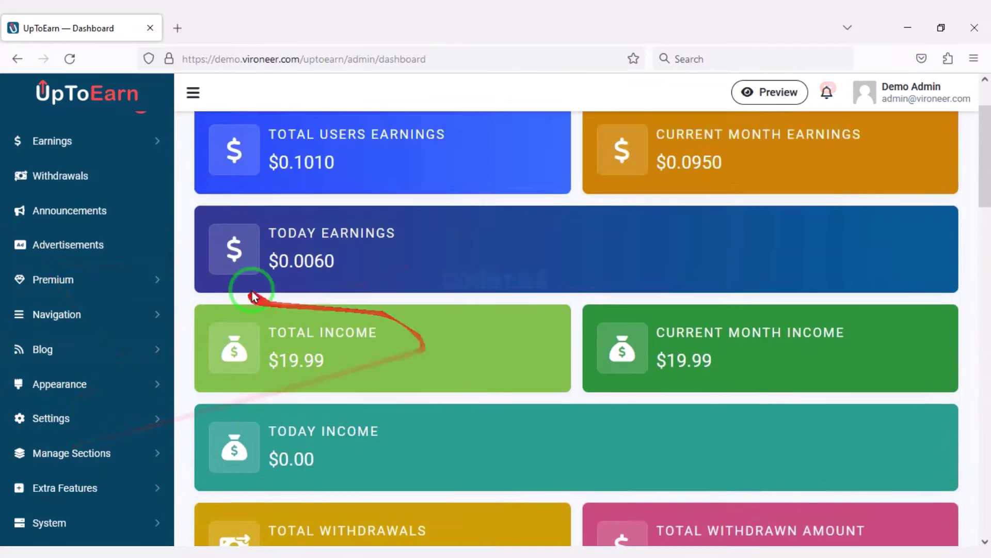
{"action": "scroll", "coordinate": [254, 296], "scroll_direction": "up", "scroll_amount": 2}
{"action": "scroll", "coordinate": [141, 237], "scroll_direction": "up", "scroll_amount": 3}
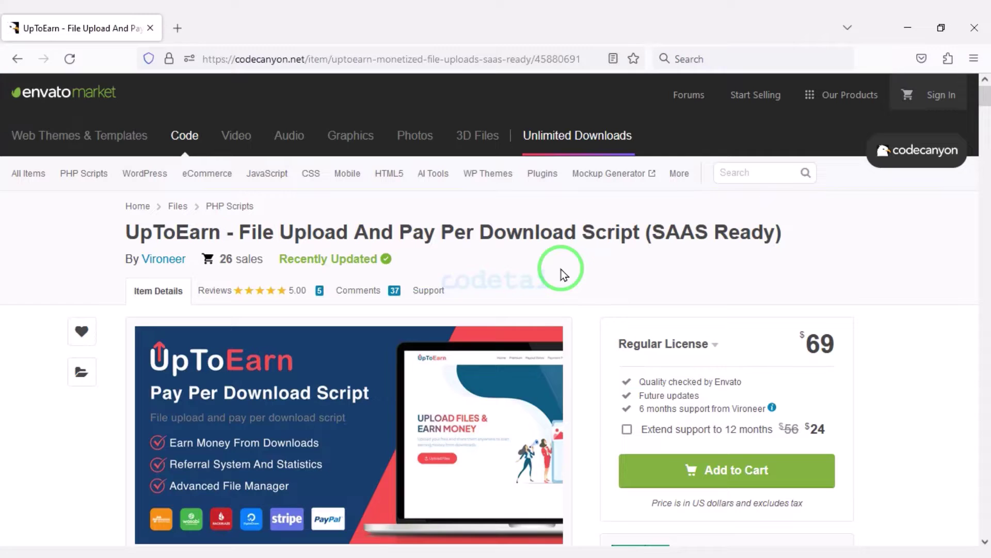
Step: Scroll through the CodeCanyon UpToEarn page past the storage plugin banners and features, then back up
{"action": "scroll", "coordinate": [559, 266], "scroll_direction": "down", "scroll_amount": 9}
{"action": "scroll", "coordinate": [272, 382], "scroll_direction": "up", "scroll_amount": 10}
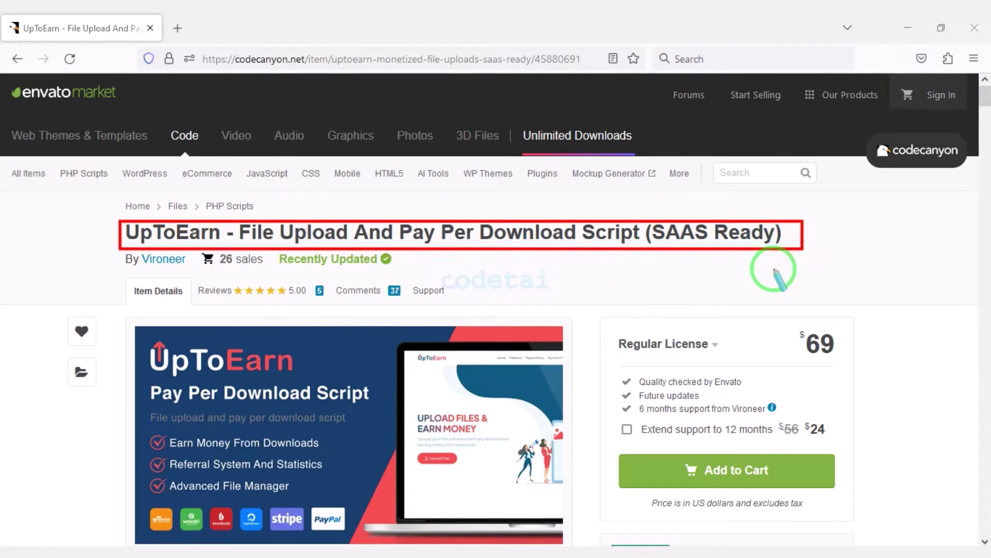
{"action": "scroll", "coordinate": [574, 323], "scroll_direction": "down", "scroll_amount": 15}
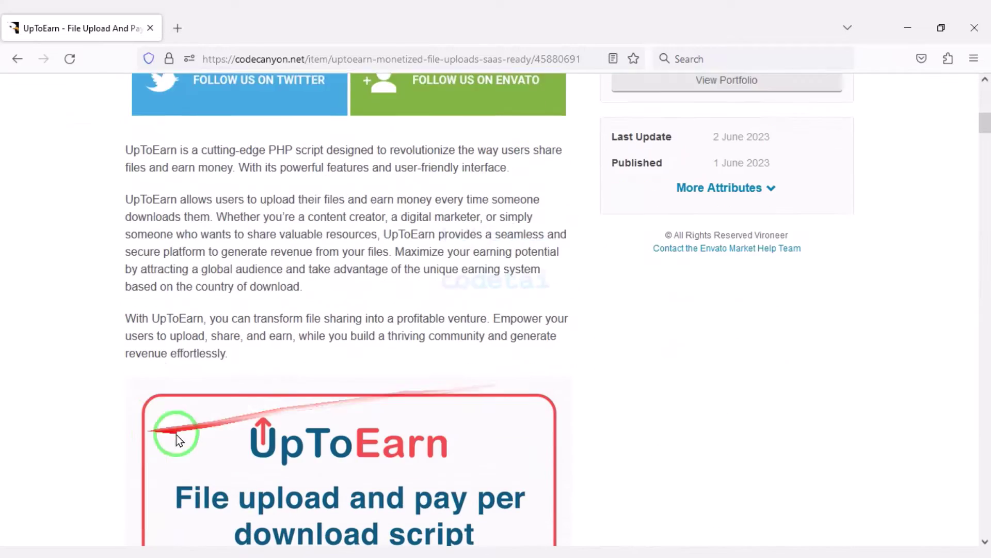
{"action": "scroll", "coordinate": [495, 416], "scroll_direction": "down", "scroll_amount": 18}
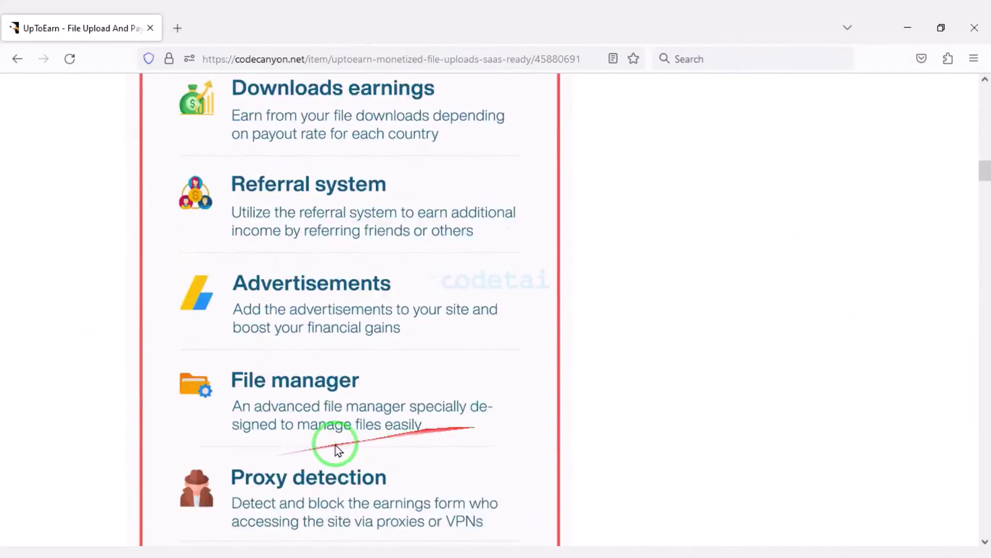
{"action": "scroll", "coordinate": [403, 436], "scroll_direction": "down", "scroll_amount": 18}
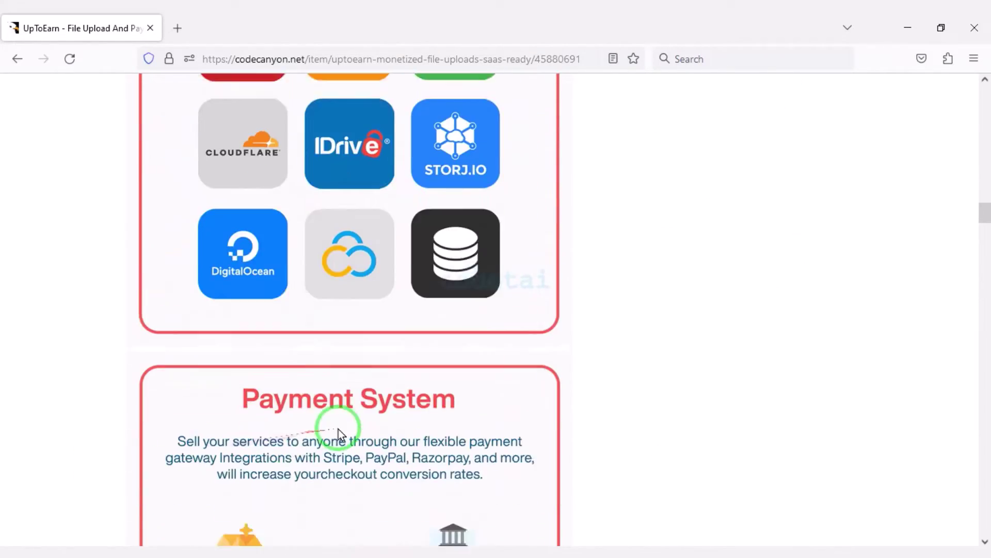
{"action": "scroll", "coordinate": [396, 416], "scroll_direction": "down", "scroll_amount": 18}
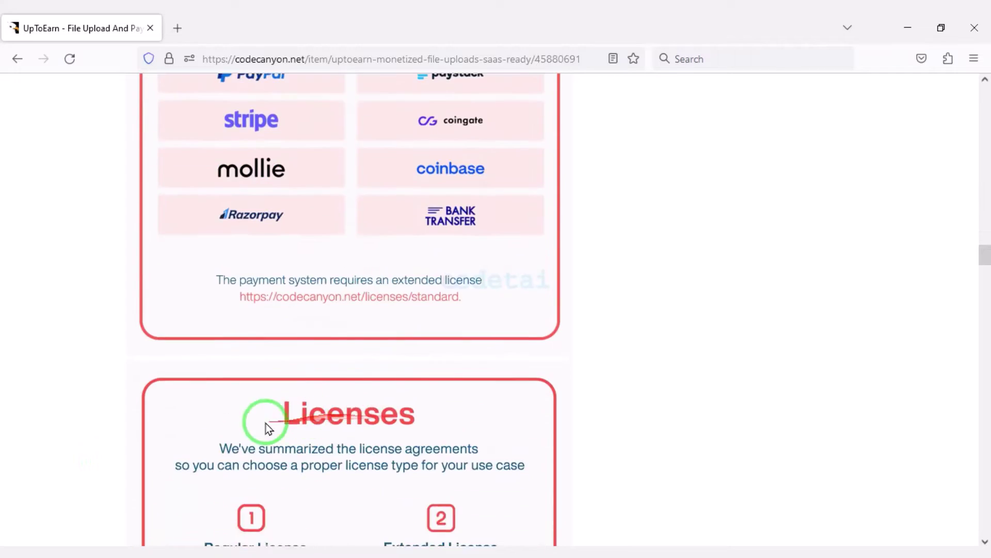
{"action": "scroll", "coordinate": [383, 422], "scroll_direction": "down", "scroll_amount": 18}
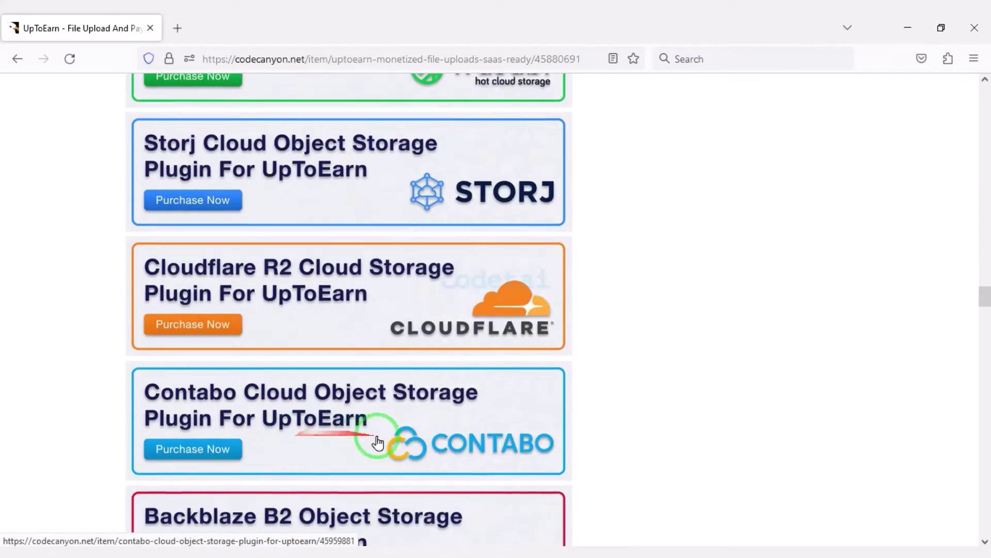
{"action": "scroll", "coordinate": [278, 442], "scroll_direction": "down", "scroll_amount": 3}
{"action": "scroll", "coordinate": [472, 405], "scroll_direction": "up", "scroll_amount": 20}
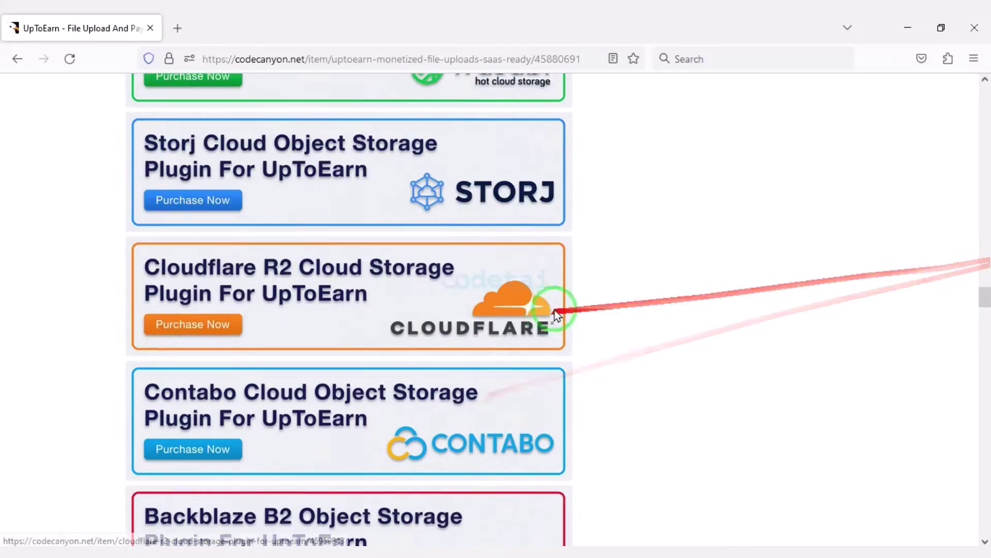
{"action": "scroll", "coordinate": [498, 255], "scroll_direction": "up", "scroll_amount": 15}
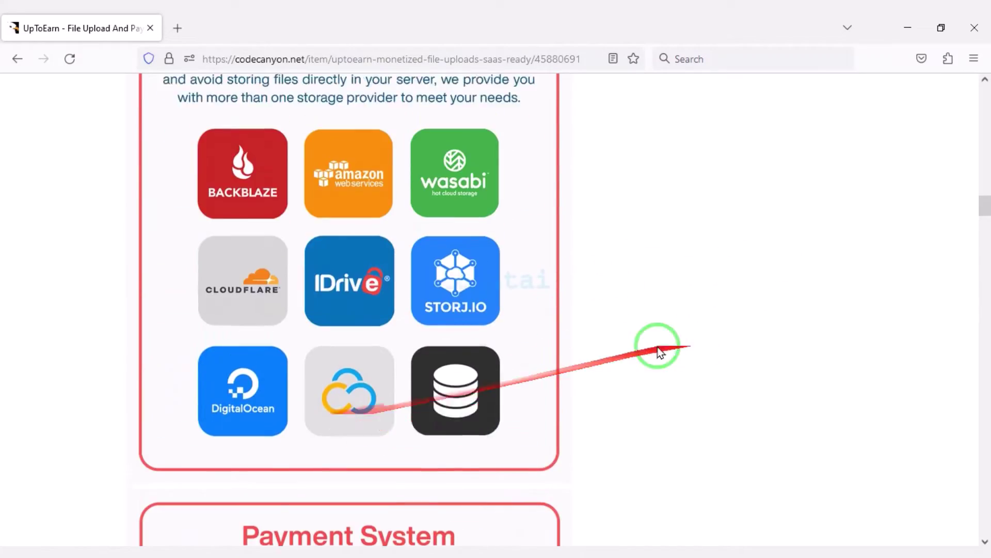
{"action": "scroll", "coordinate": [508, 370], "scroll_direction": "up", "scroll_amount": 12}
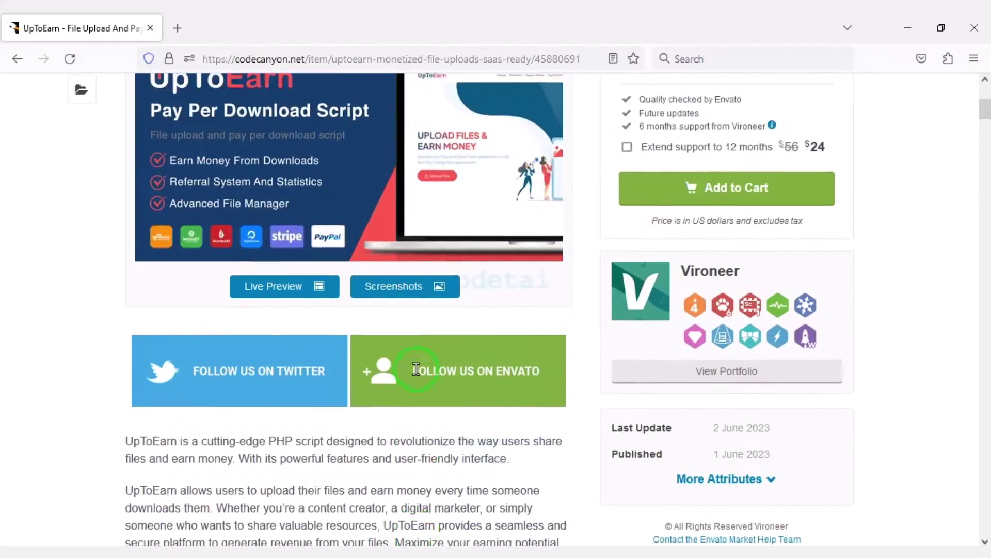
{"action": "scroll", "coordinate": [417, 368], "scroll_direction": "up", "scroll_amount": 3}
Step: Open the screenshot gallery and page through the Premium Membership and Payout Rates screenshots
{"action": "left_click", "coordinate": [411, 419]}
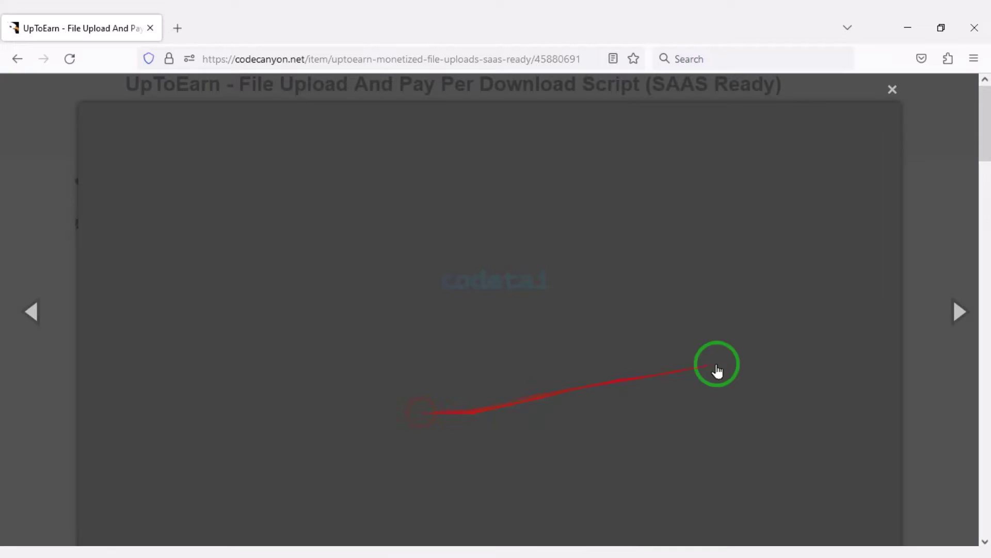
{"action": "scroll", "coordinate": [759, 355], "scroll_direction": "down", "scroll_amount": 4}
{"action": "scroll", "coordinate": [620, 381], "scroll_direction": "down", "scroll_amount": 15}
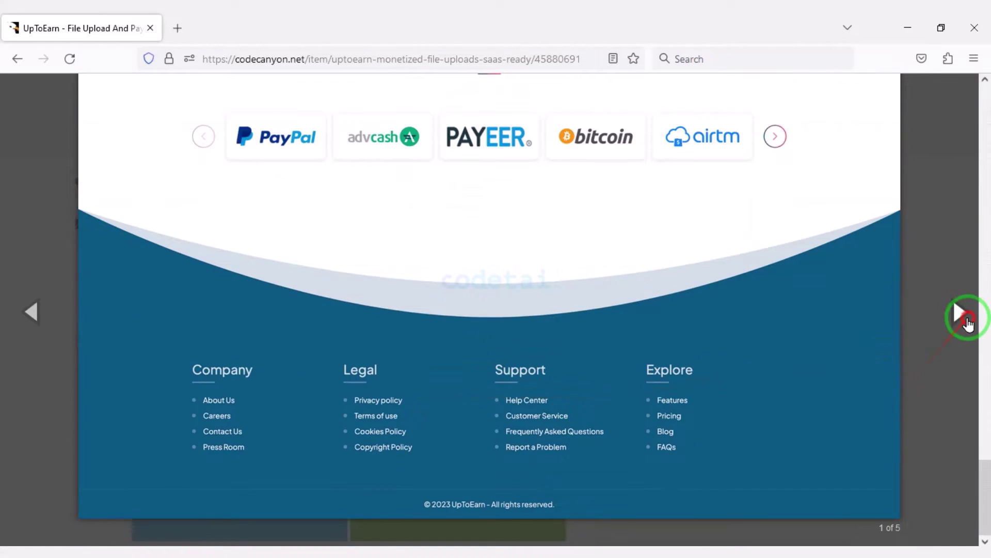
{"action": "left_click", "coordinate": [965, 314]}
{"action": "scroll", "coordinate": [682, 333], "scroll_direction": "up", "scroll_amount": 12}
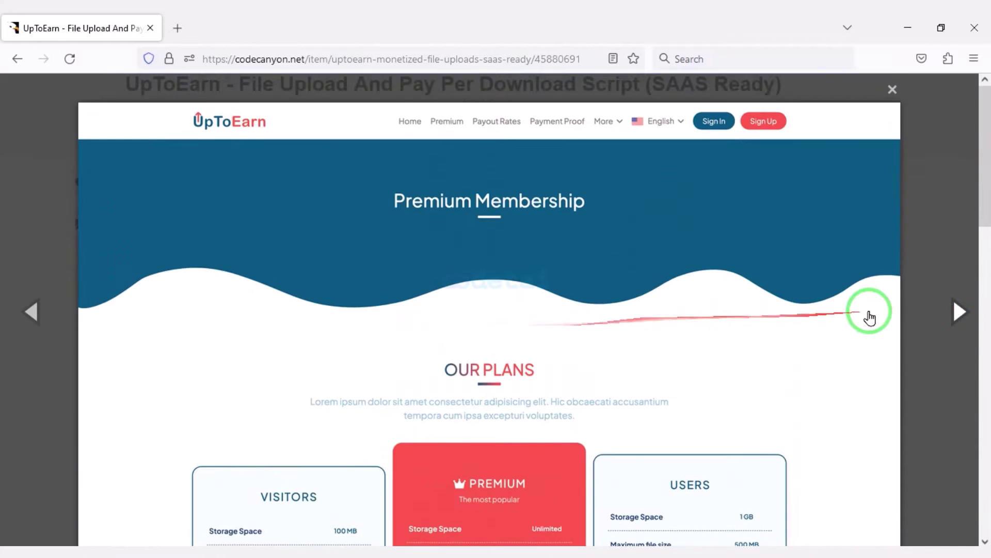
{"action": "left_click", "coordinate": [948, 325]}
Step: Continue through the Dashboard, My Files and home page screenshots, then close the gallery
{"action": "scroll", "coordinate": [580, 325], "scroll_direction": "down", "scroll_amount": 12}
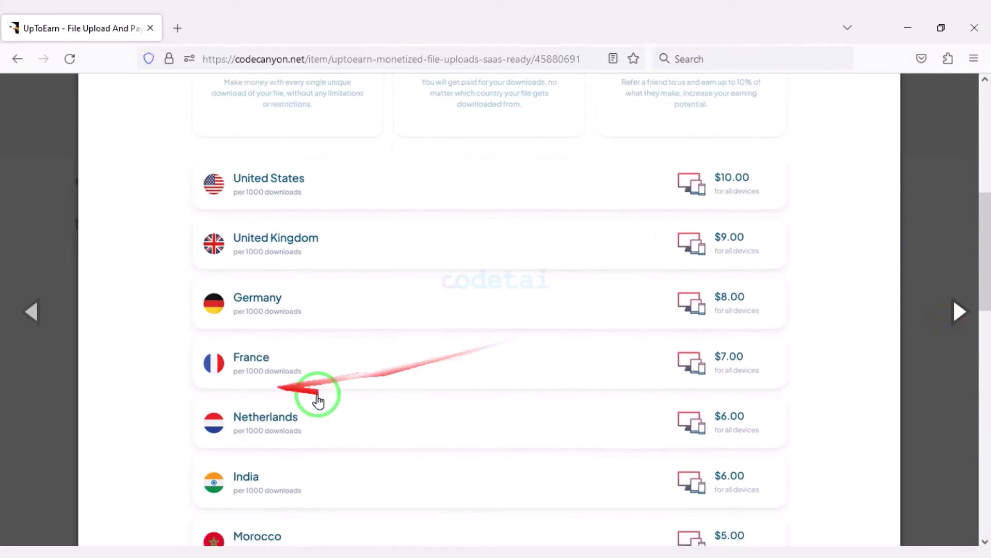
{"action": "scroll", "coordinate": [591, 410], "scroll_direction": "down", "scroll_amount": 5}
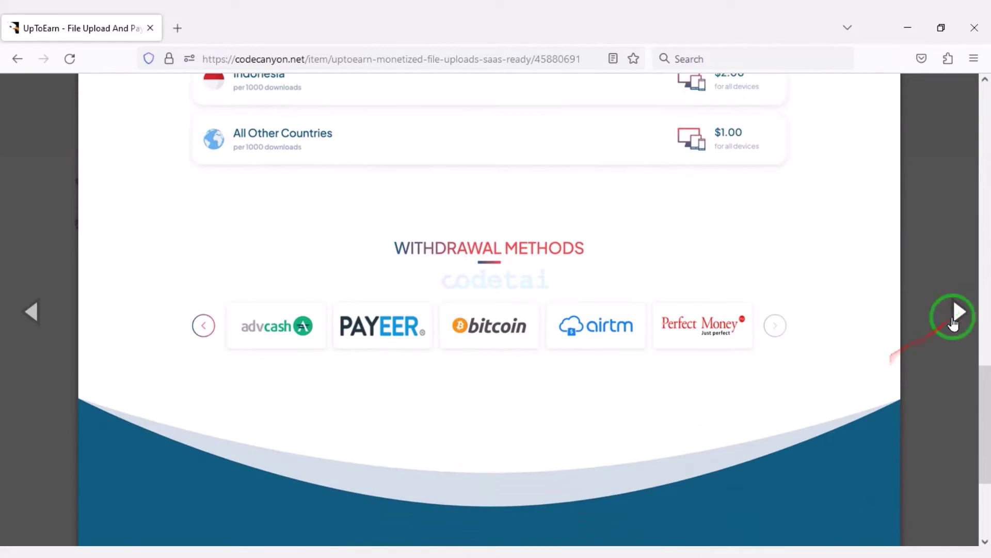
{"action": "left_click", "coordinate": [958, 313]}
{"action": "scroll", "coordinate": [516, 377], "scroll_direction": "up", "scroll_amount": 5}
{"action": "scroll", "coordinate": [723, 356], "scroll_direction": "down", "scroll_amount": 4}
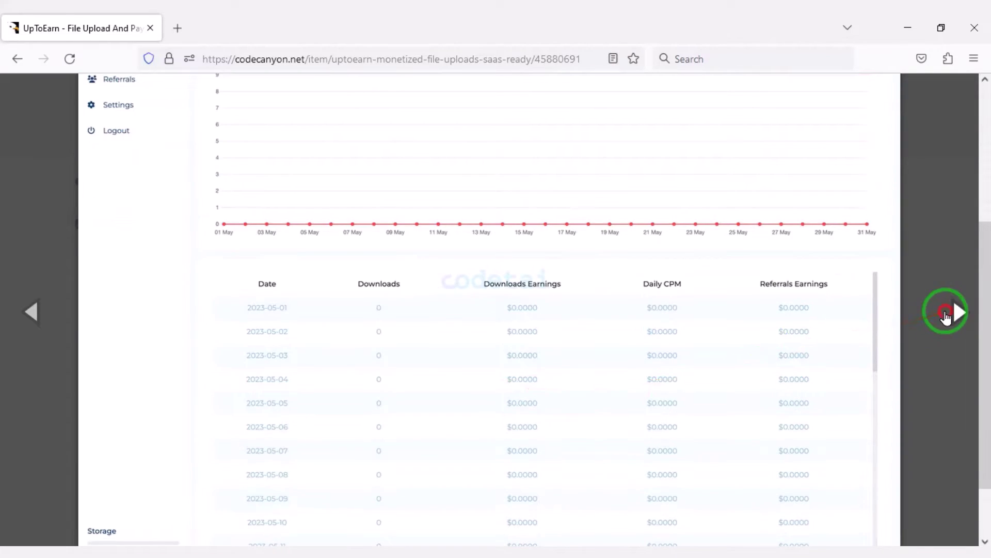
{"action": "left_click", "coordinate": [946, 316]}
{"action": "left_click", "coordinate": [949, 331]}
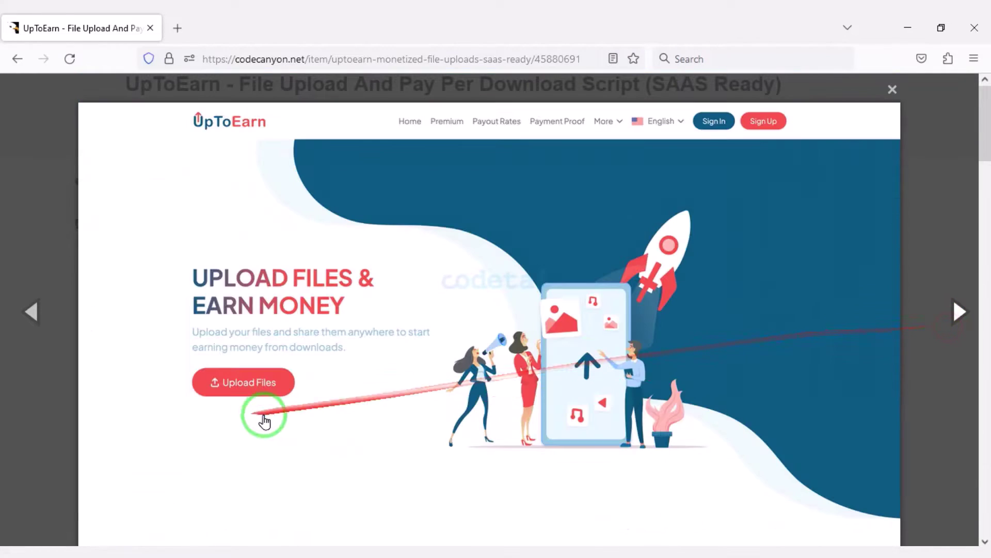
{"action": "left_click", "coordinate": [892, 90]}
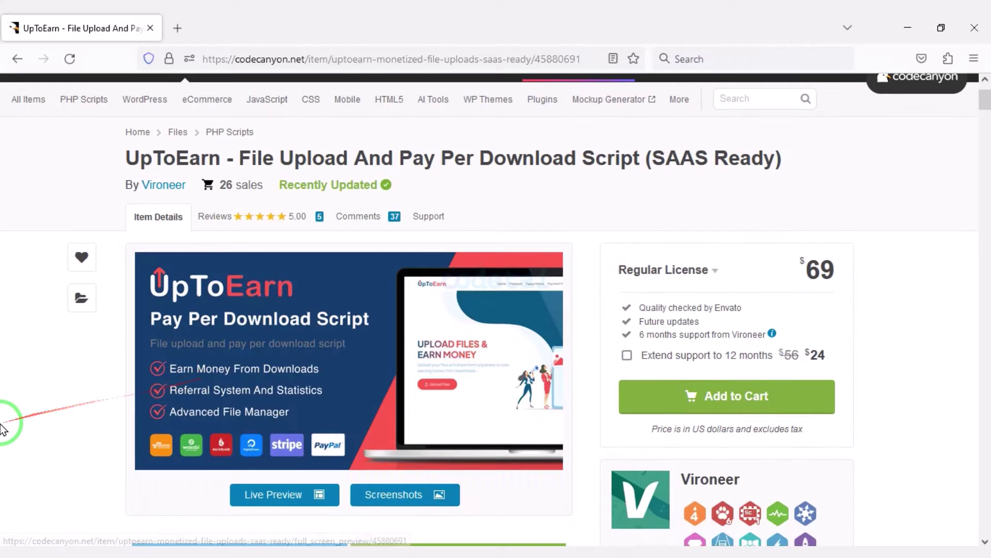
Step: Add the $69 UpToEarn script to the cart
{"action": "scroll", "coordinate": [2, 428], "scroll_direction": "up", "scroll_amount": 2}
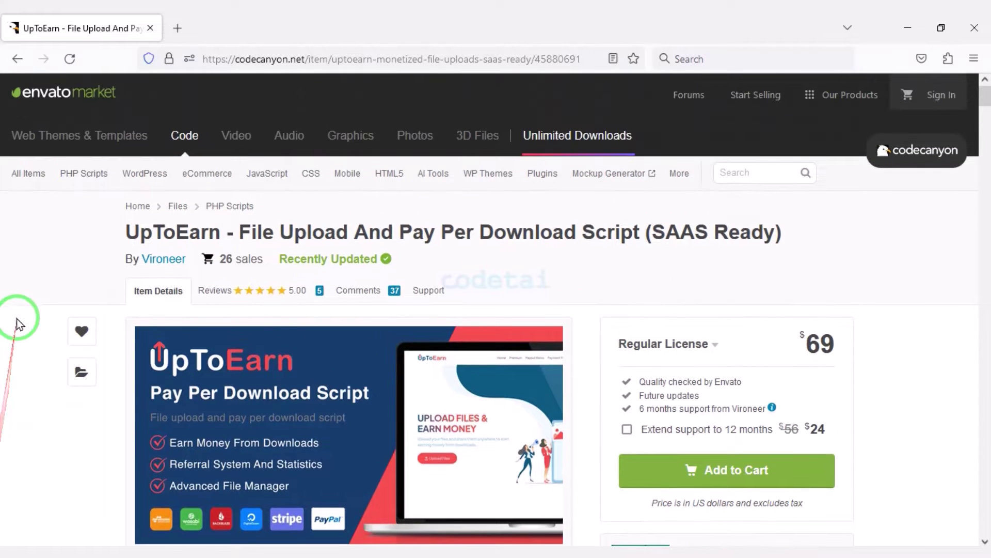
{"action": "scroll", "coordinate": [18, 324], "scroll_direction": "down", "scroll_amount": 2}
{"action": "scroll", "coordinate": [18, 324], "scroll_direction": "up", "scroll_amount": 2}
{"action": "scroll", "coordinate": [26, 415], "scroll_direction": "down", "scroll_amount": 10}
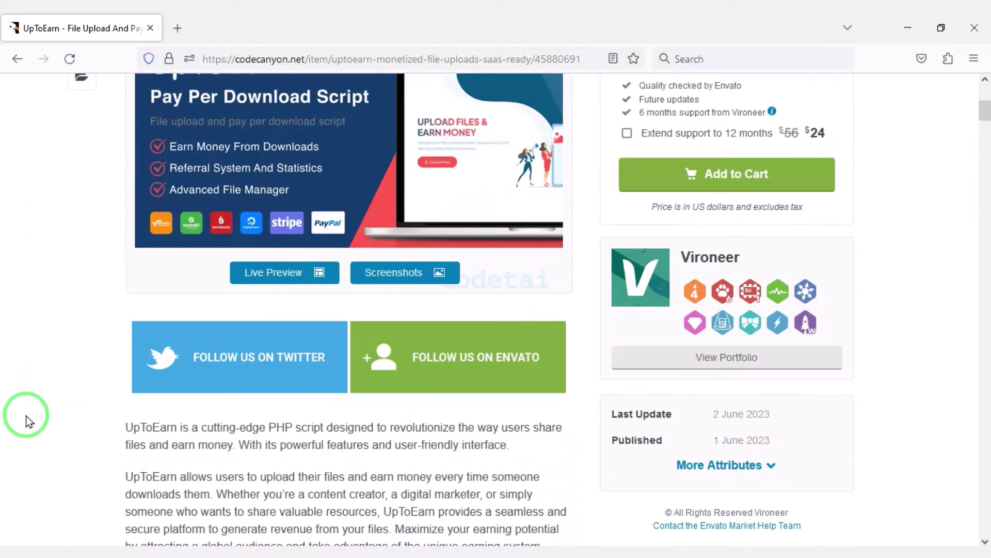
{"action": "scroll", "coordinate": [712, 372], "scroll_direction": "up", "scroll_amount": 4}
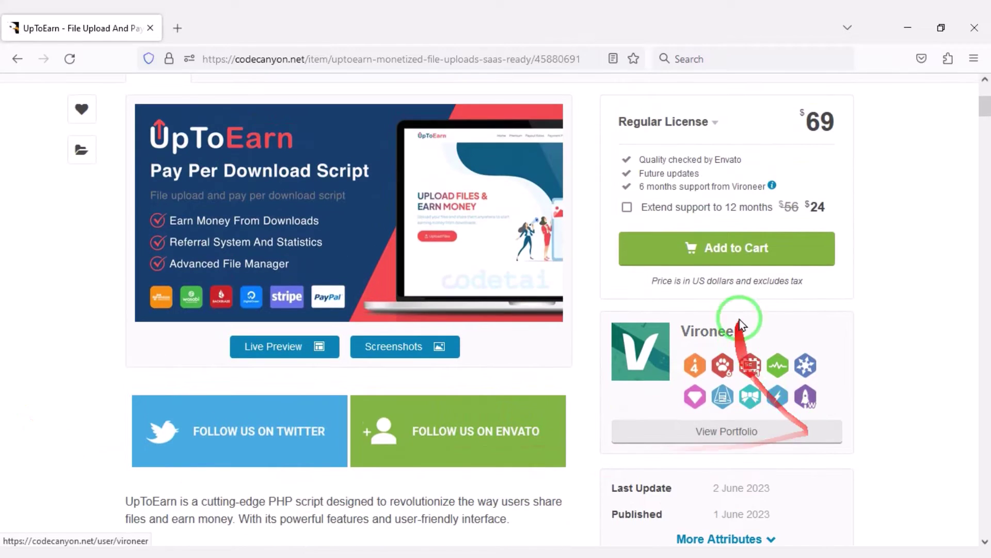
{"action": "left_click", "coordinate": [738, 250]}
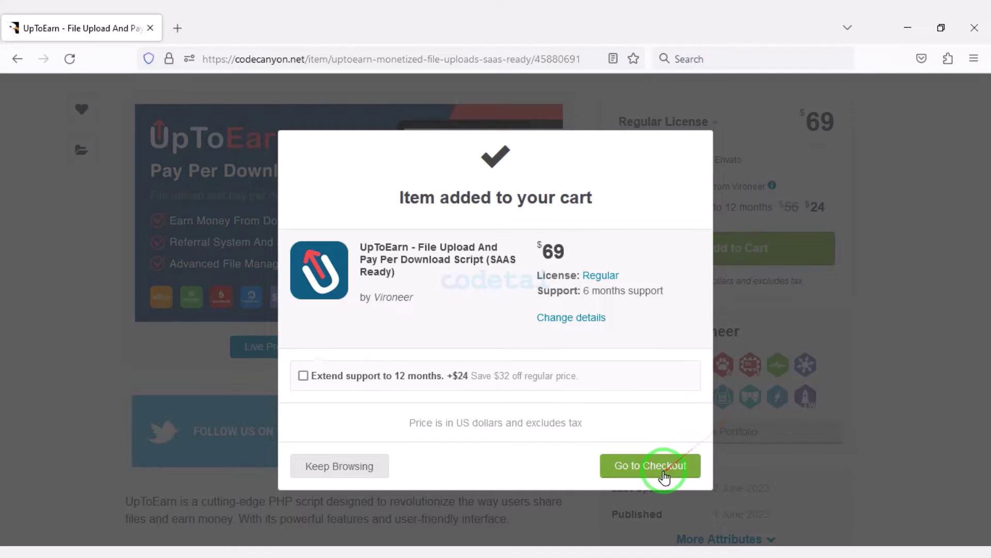
Step: Proceed to checkout and start on the billing details form
{"action": "left_click", "coordinate": [656, 471]}
{"action": "scroll", "coordinate": [518, 467], "scroll_direction": "down", "scroll_amount": 7}
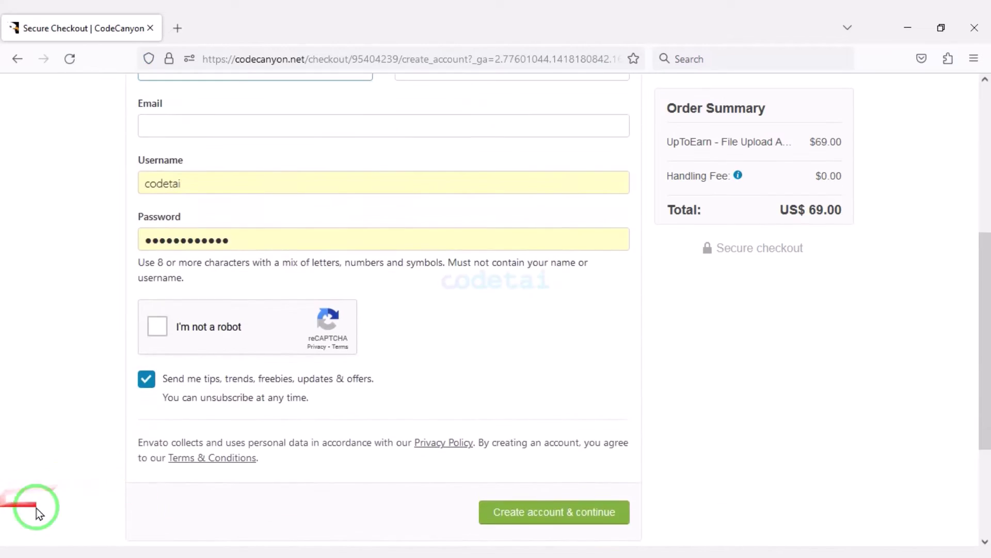
{"action": "scroll", "coordinate": [620, 393], "scroll_direction": "up", "scroll_amount": 10}
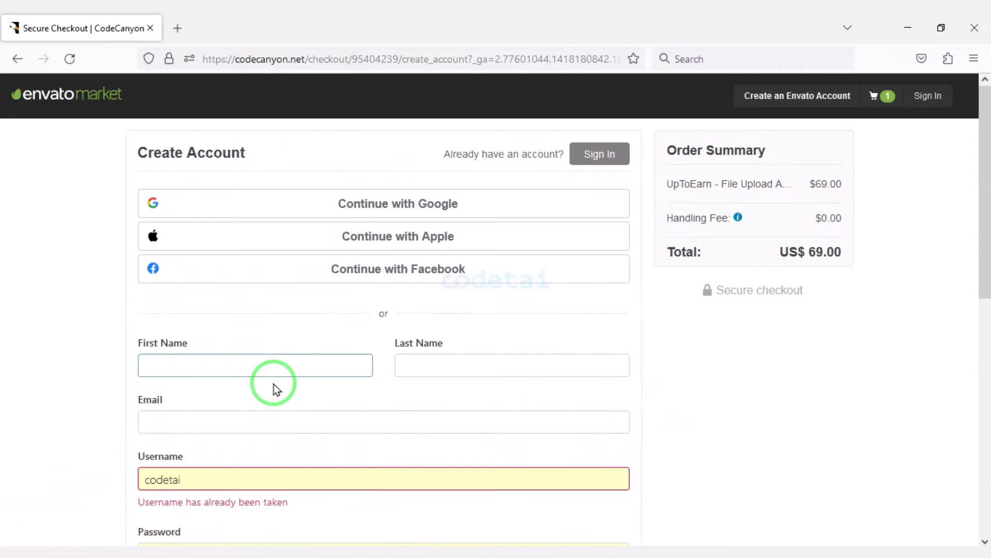
{"action": "left_click", "coordinate": [273, 383]}
{"action": "left_click", "coordinate": [148, 186]}
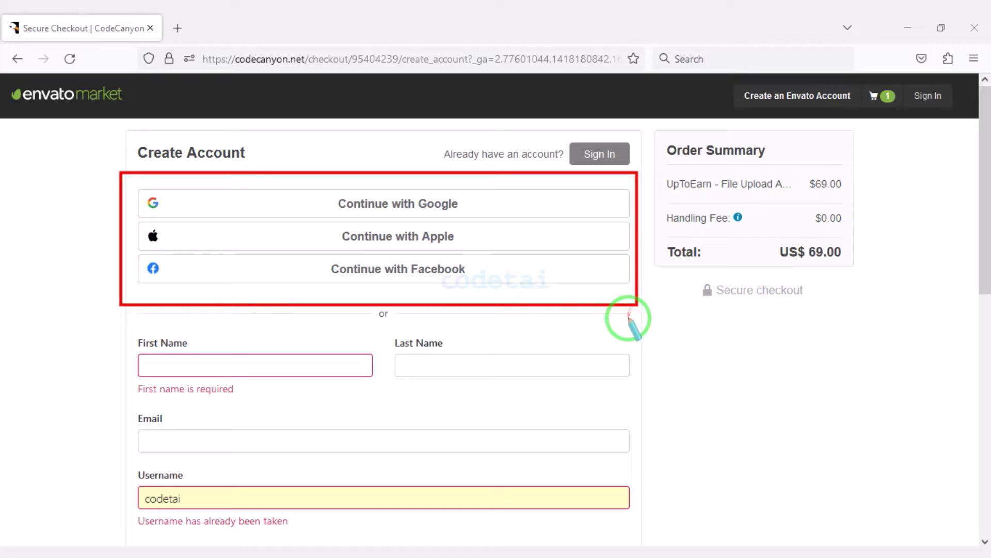
Step: Fill in the billing details and switch the checkout to signing in with an existing account
{"action": "scroll", "coordinate": [568, 351], "scroll_direction": "down", "scroll_amount": 4}
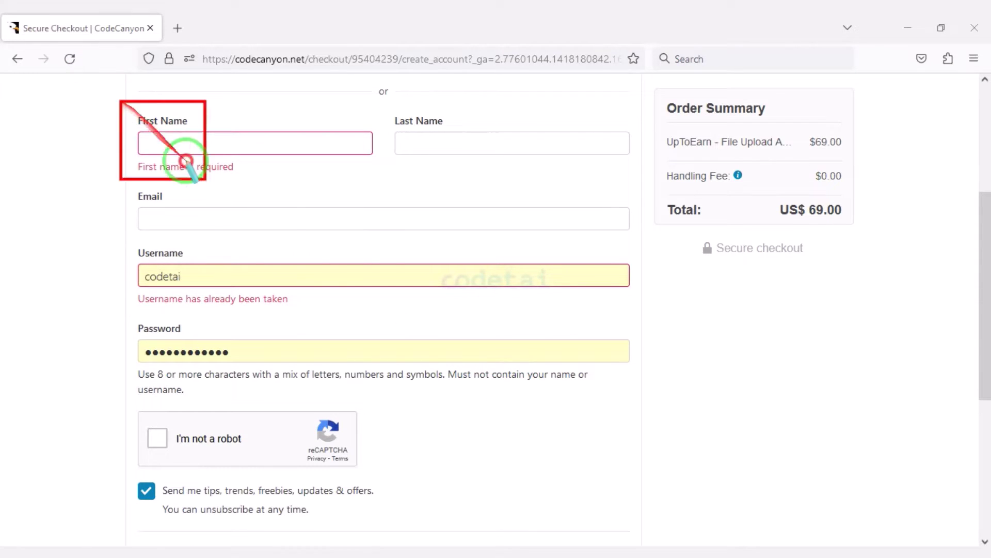
{"action": "mouse_move", "coordinate": [186, 162]}
{"action": "left_mouse_down"}
{"action": "mouse_move", "coordinate": [525, 372]}
{"action": "mouse_move", "coordinate": [638, 390]}
{"action": "left_mouse_up"}
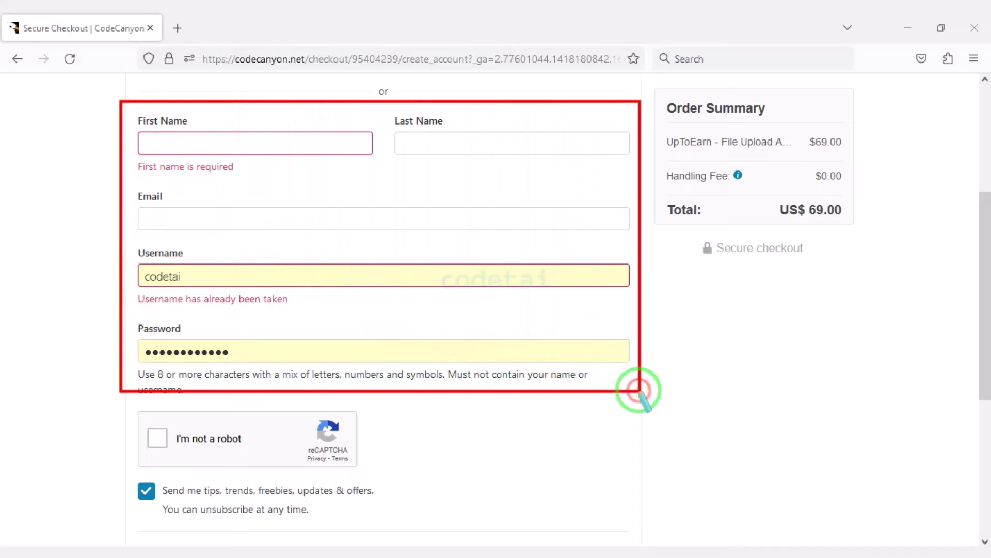
{"action": "scroll", "coordinate": [535, 377], "scroll_direction": "down", "scroll_amount": 5}
{"action": "left_click_drag", "start_coordinate": [168, 442], "coordinate": [357, 442]}
{"action": "scroll", "coordinate": [449, 452], "scroll_direction": "up", "scroll_amount": 10}
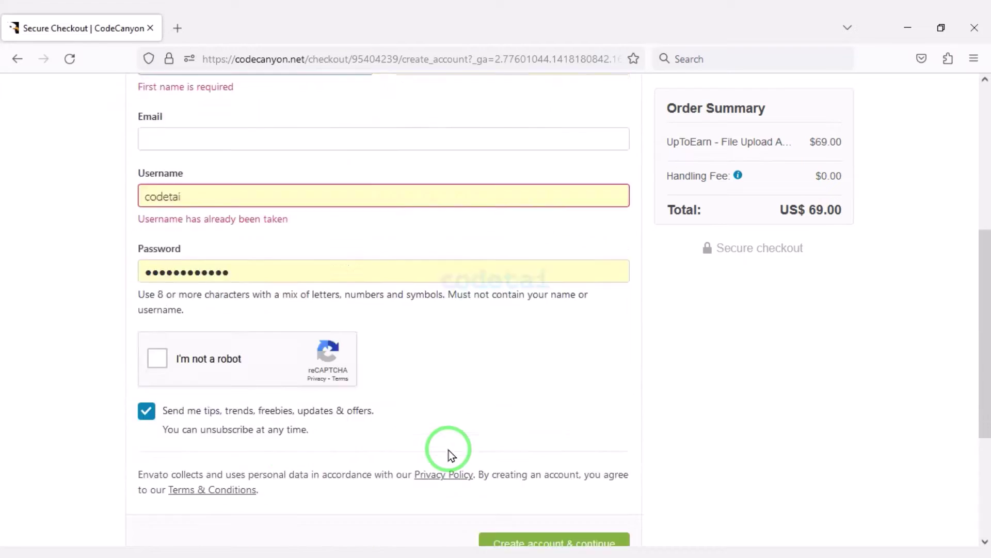
{"action": "left_click", "coordinate": [597, 153]}
{"action": "scroll", "coordinate": [387, 343], "scroll_direction": "down", "scroll_amount": 3}
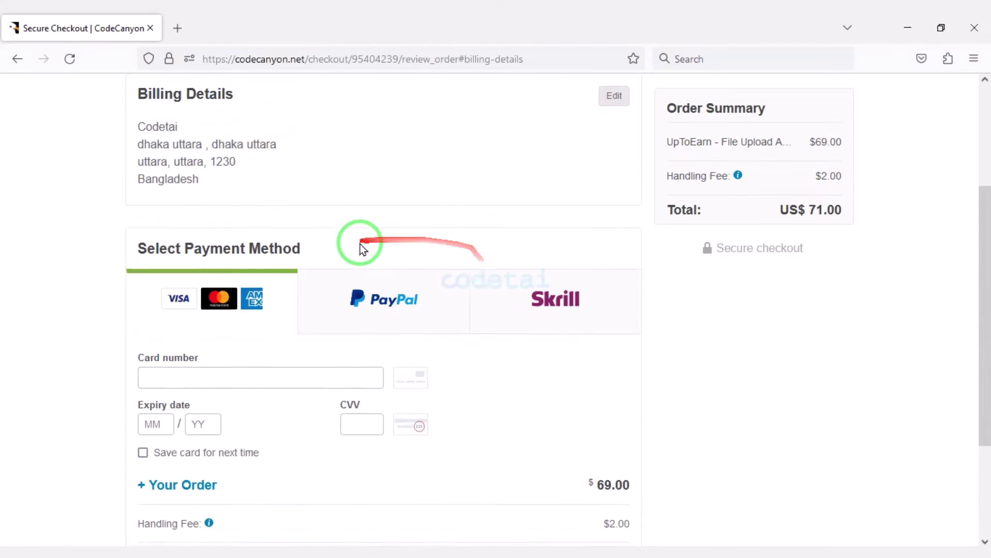
Step: Enter the card number on the payment step and move to the expiry date
{"action": "scroll", "coordinate": [361, 248], "scroll_direction": "down", "scroll_amount": 3}
{"action": "left_click_drag", "start_coordinate": [112, 81], "coordinate": [620, 223]}
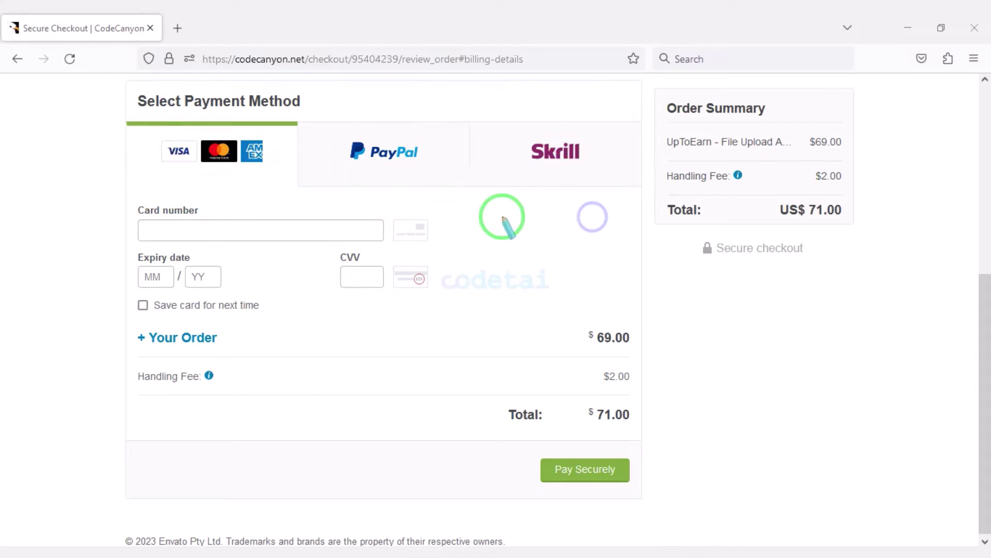
{"action": "left_click_drag", "start_coordinate": [250, 161], "coordinate": [281, 169]}
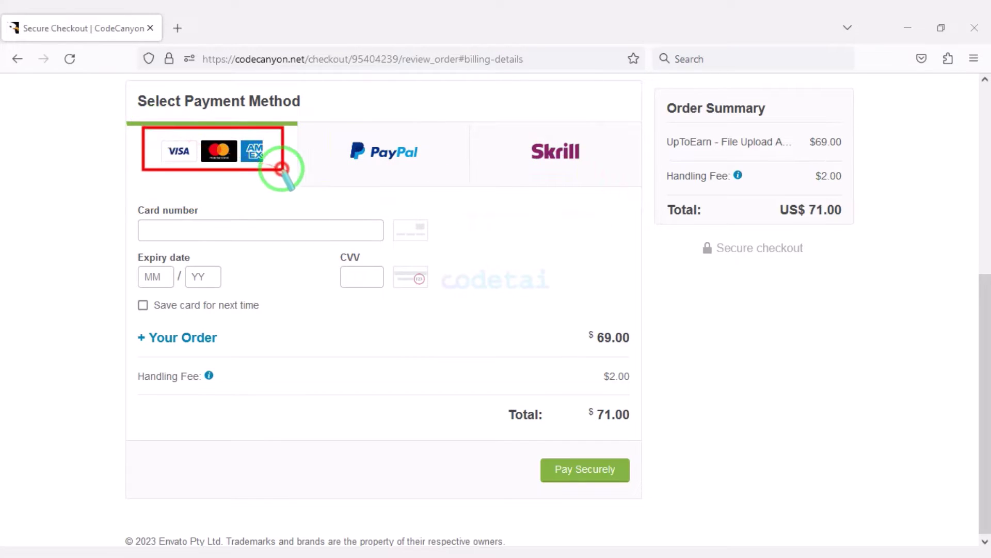
{"action": "left_click", "coordinate": [244, 229]}
{"action": "key", "text": "ctrl+v"}
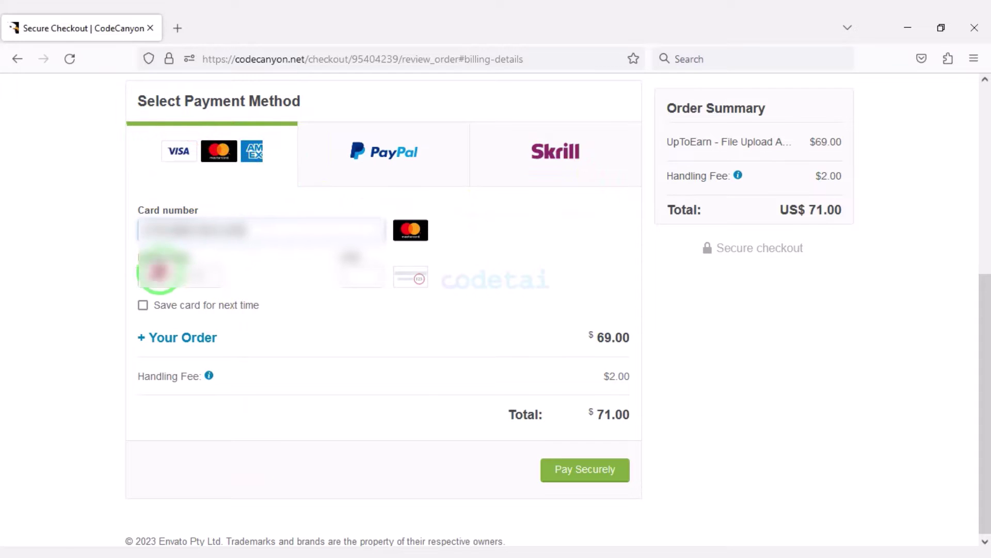
{"action": "left_click", "coordinate": [200, 275]}
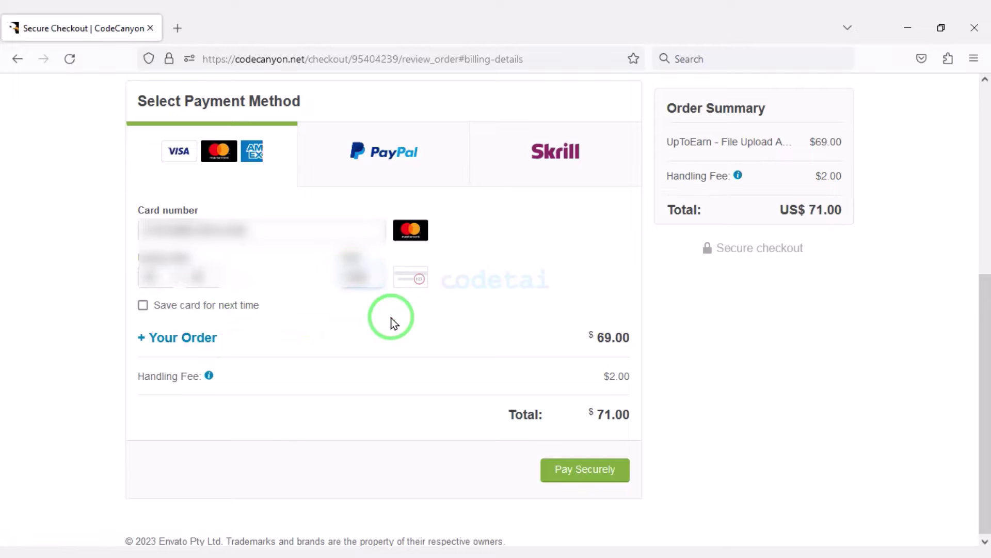
Step: Pay for the US$71.00 UpToEarn order
{"action": "scroll", "coordinate": [403, 331], "scroll_direction": "down", "scroll_amount": 1}
{"action": "left_click_drag", "start_coordinate": [524, 444], "coordinate": [631, 488]}
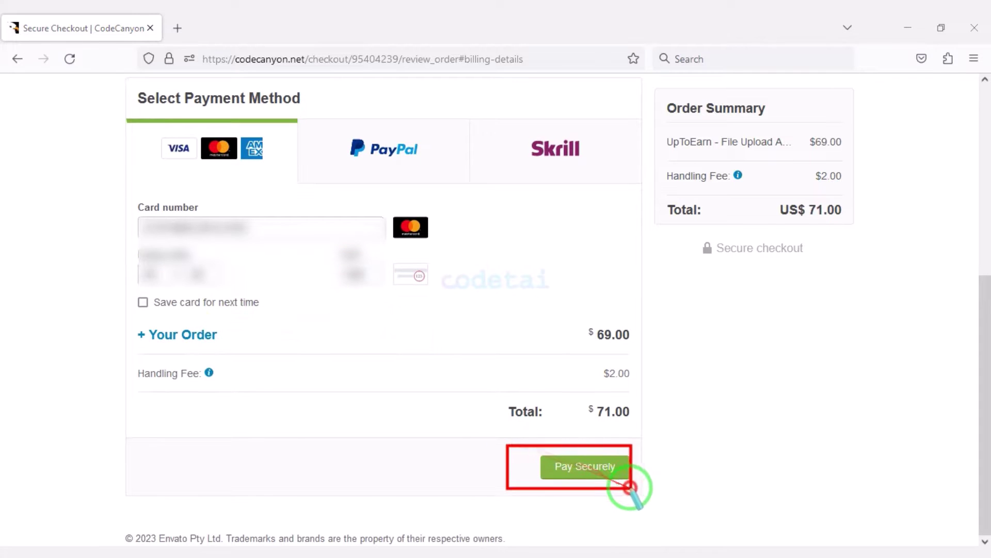
{"action": "left_click", "coordinate": [593, 464]}
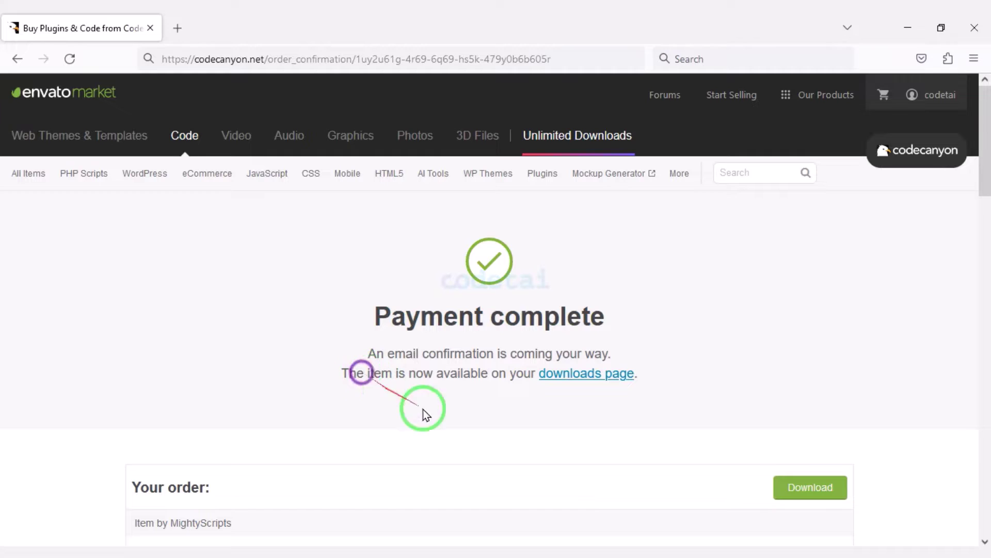
{"action": "mouse_move", "coordinate": [421, 410]}
{"action": "left_mouse_down"}
{"action": "mouse_move", "coordinate": [491, 474]}
{"action": "mouse_move", "coordinate": [511, 478]}
{"action": "left_mouse_up"}
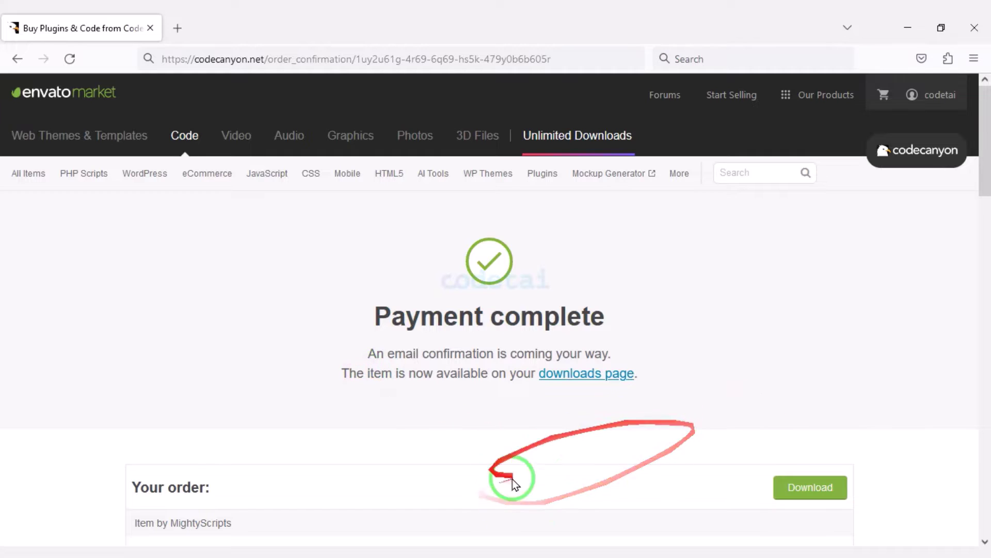
Step: Show the UpToEarn download file options from the account's Downloads list
{"action": "left_click", "coordinate": [928, 99]}
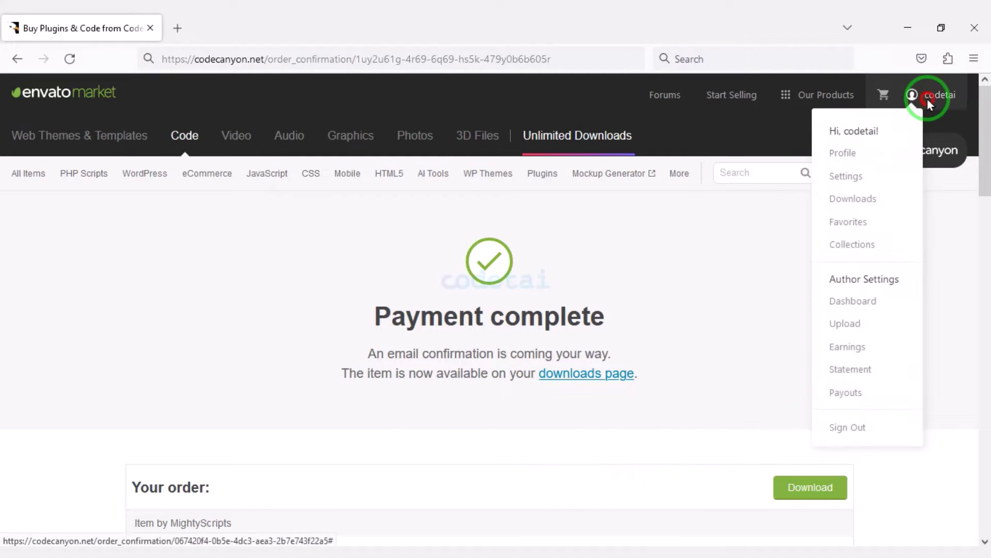
{"action": "left_click", "coordinate": [855, 200]}
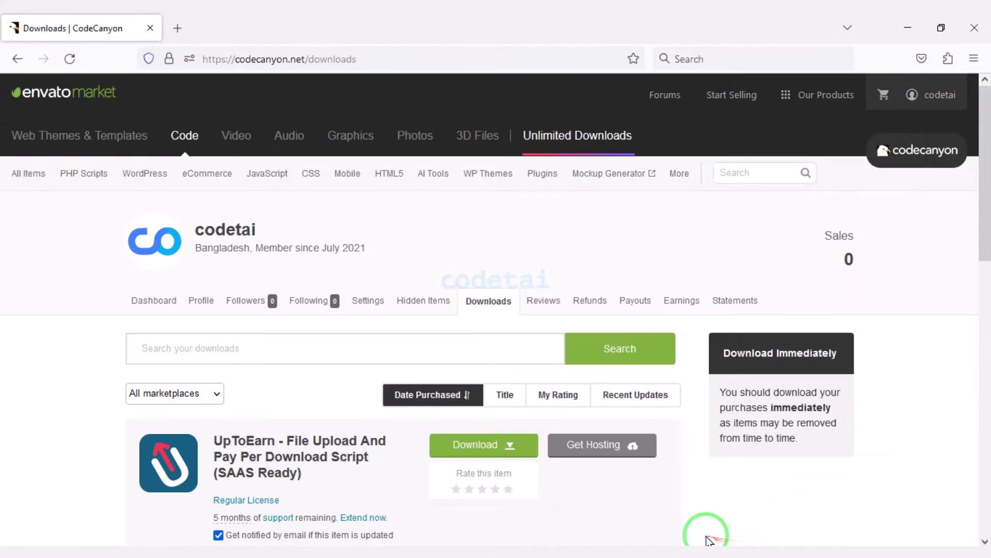
{"action": "left_click", "coordinate": [513, 452]}
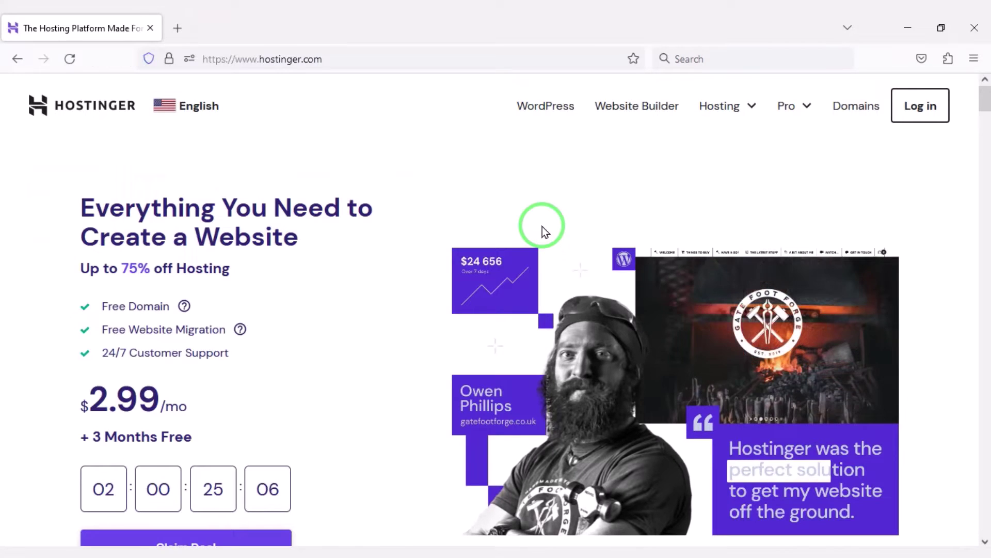
Step: Scroll through the Hostinger homepage's plan and feature sections, then return to the top offer
{"action": "scroll", "coordinate": [542, 228], "scroll_direction": "down", "scroll_amount": 8}
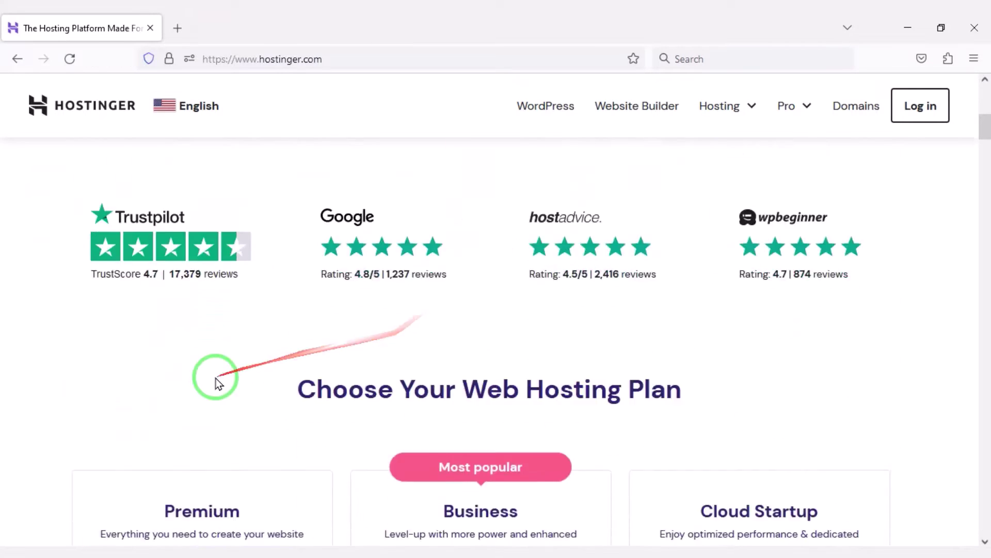
{"action": "scroll", "coordinate": [387, 383], "scroll_direction": "down", "scroll_amount": 10}
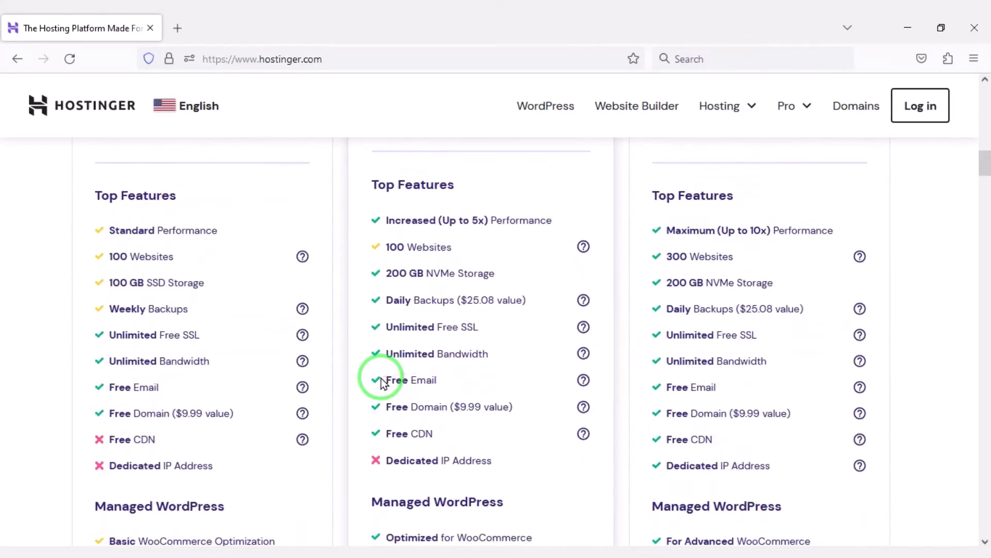
{"action": "scroll", "coordinate": [382, 380], "scroll_direction": "down", "scroll_amount": 3}
{"action": "scroll", "coordinate": [473, 360], "scroll_direction": "down", "scroll_amount": 14}
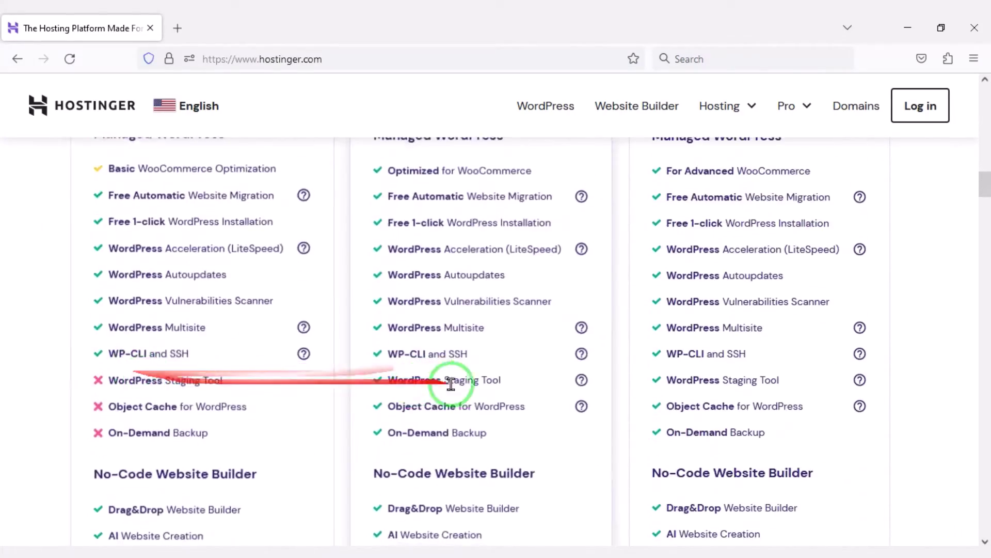
{"action": "scroll", "coordinate": [571, 373], "scroll_direction": "down", "scroll_amount": 6}
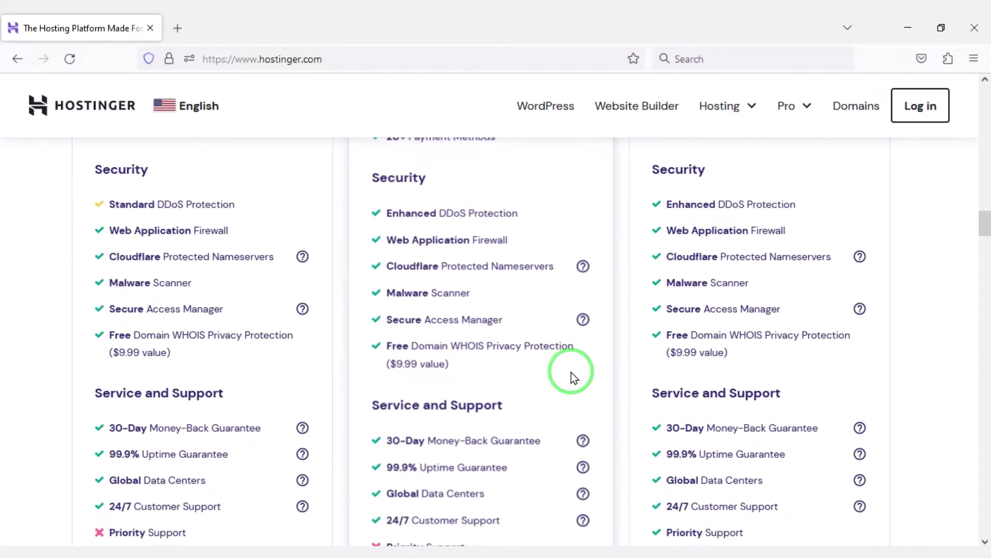
{"action": "scroll", "coordinate": [320, 407], "scroll_direction": "down", "scroll_amount": 15}
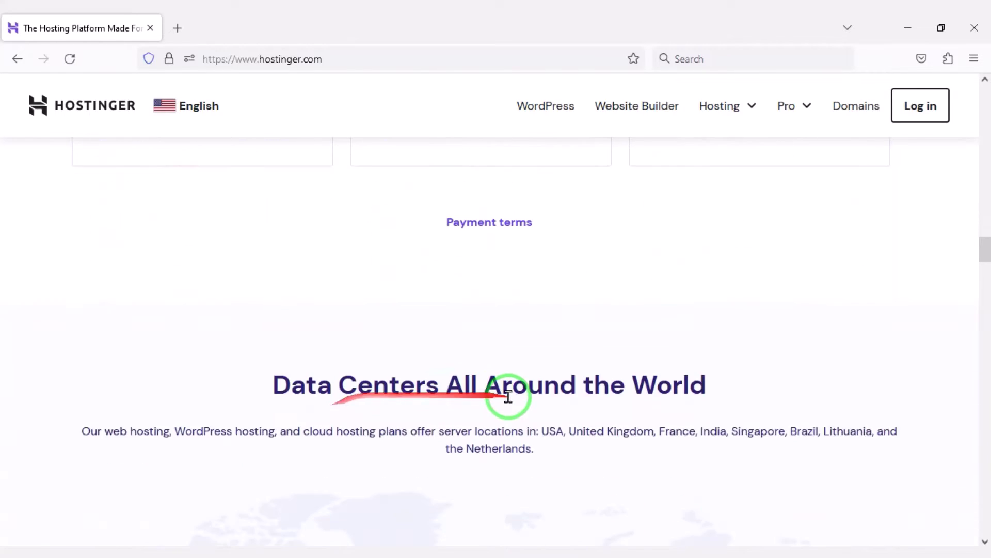
{"action": "scroll", "coordinate": [518, 406], "scroll_direction": "down", "scroll_amount": 15}
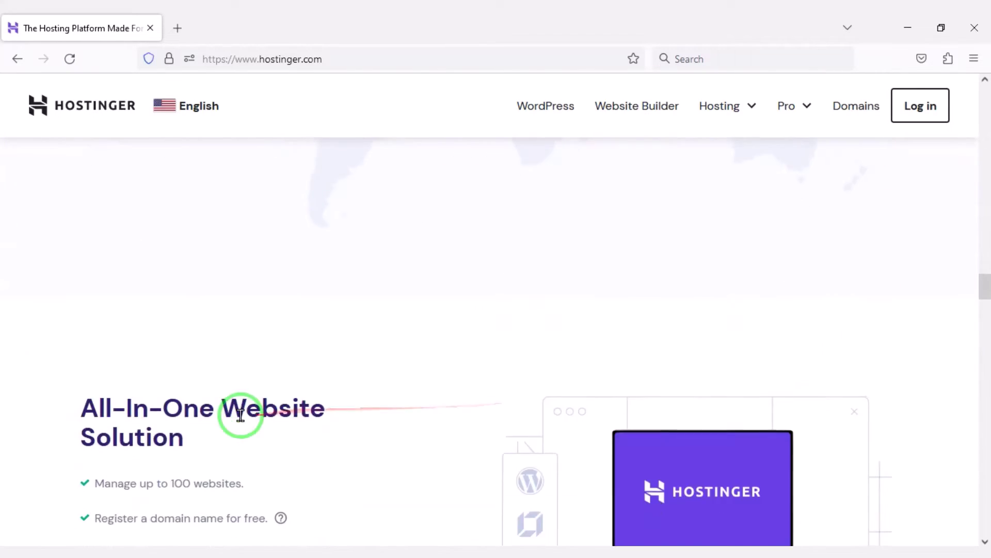
{"action": "scroll", "coordinate": [444, 402], "scroll_direction": "down", "scroll_amount": 14}
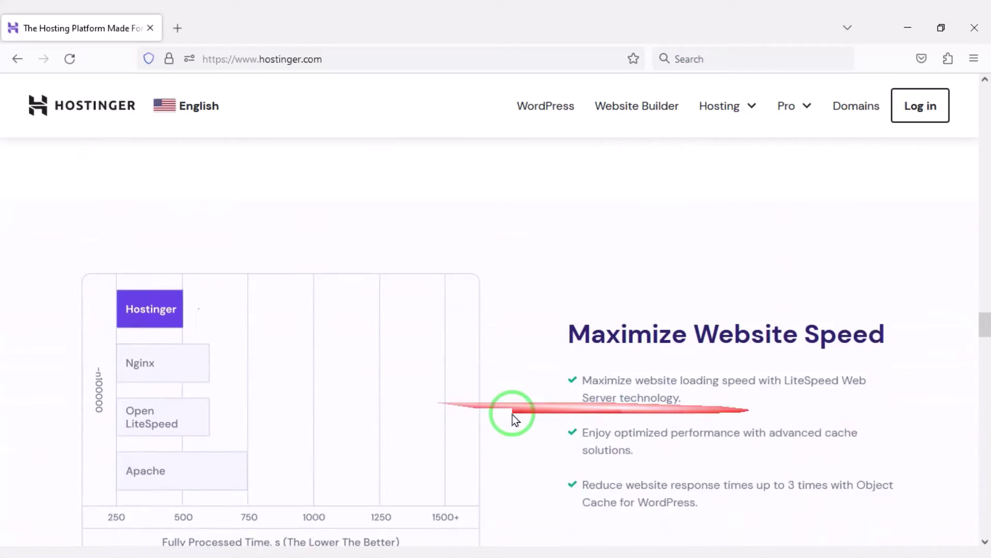
{"action": "scroll", "coordinate": [490, 445], "scroll_direction": "down", "scroll_amount": 15}
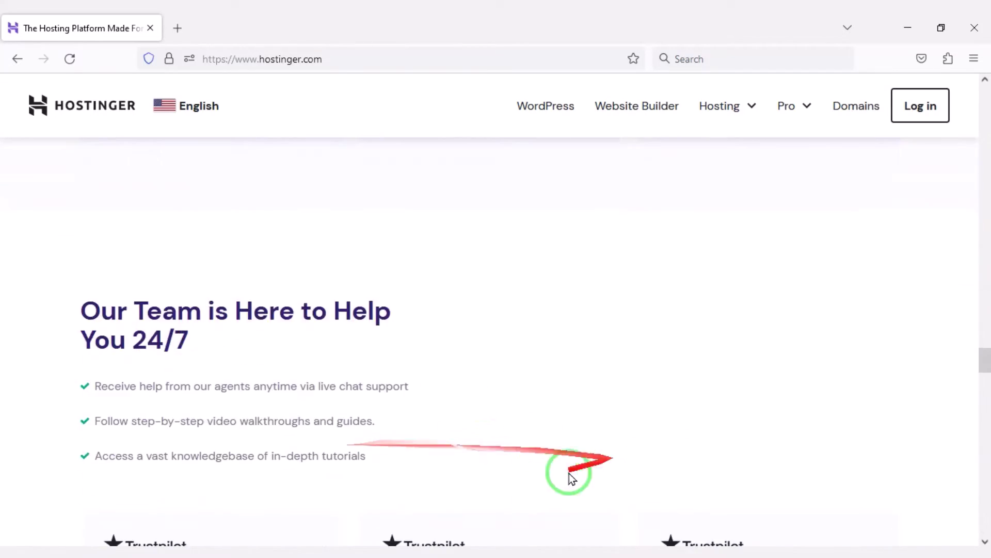
{"action": "scroll", "coordinate": [514, 445], "scroll_direction": "down", "scroll_amount": 15}
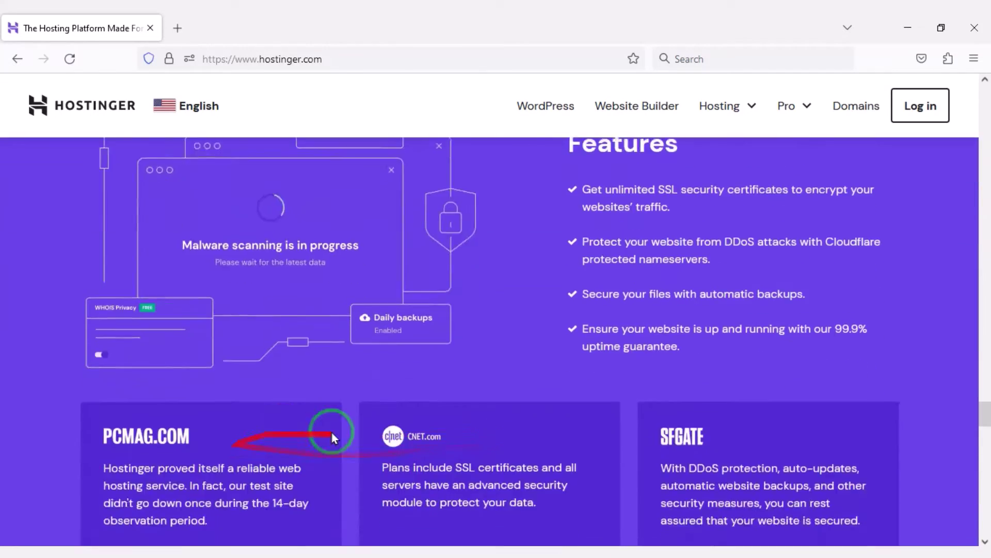
{"action": "scroll", "coordinate": [280, 437], "scroll_direction": "down", "scroll_amount": 15}
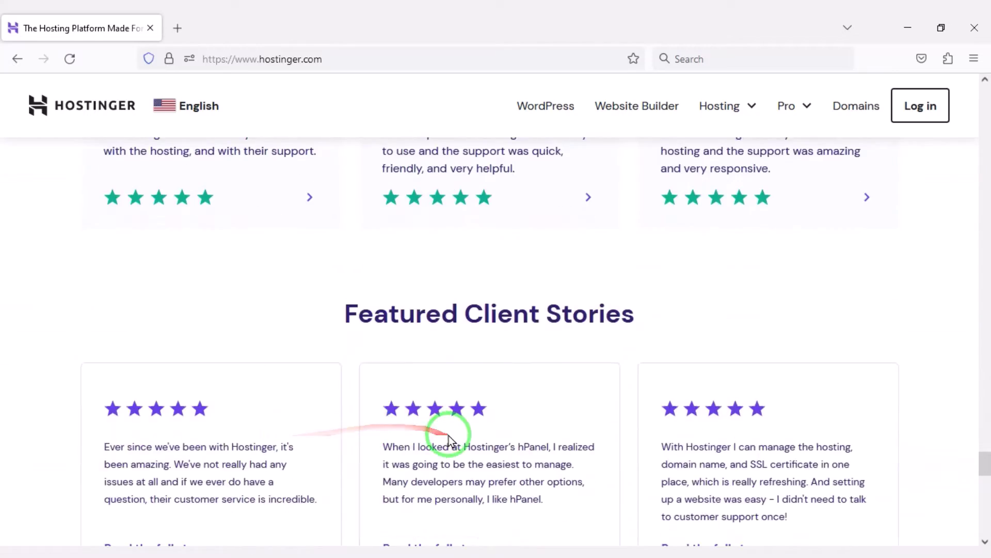
{"action": "scroll", "coordinate": [522, 370], "scroll_direction": "down", "scroll_amount": 6}
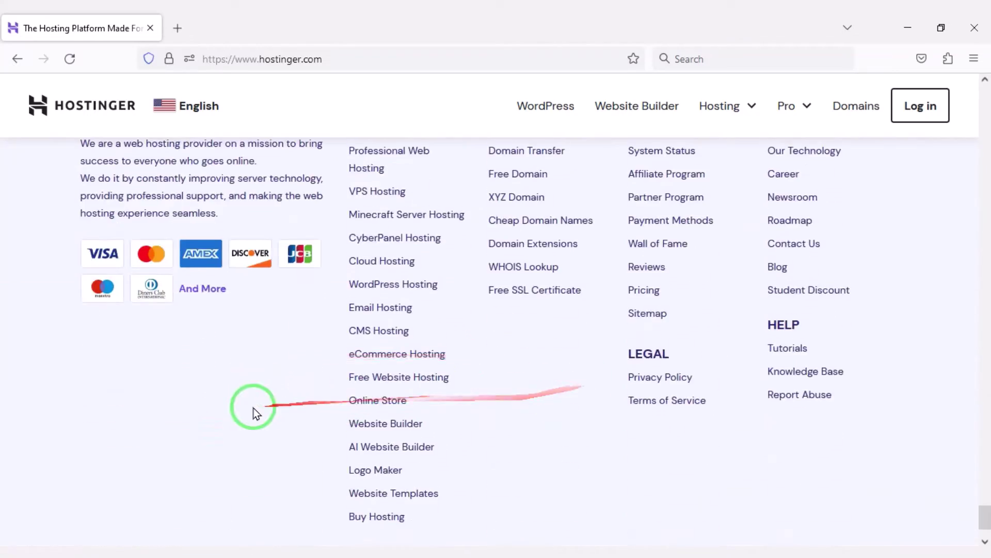
{"action": "scroll", "coordinate": [483, 436], "scroll_direction": "up", "scroll_amount": 15}
{"action": "scroll", "coordinate": [418, 369], "scroll_direction": "up", "scroll_amount": 15}
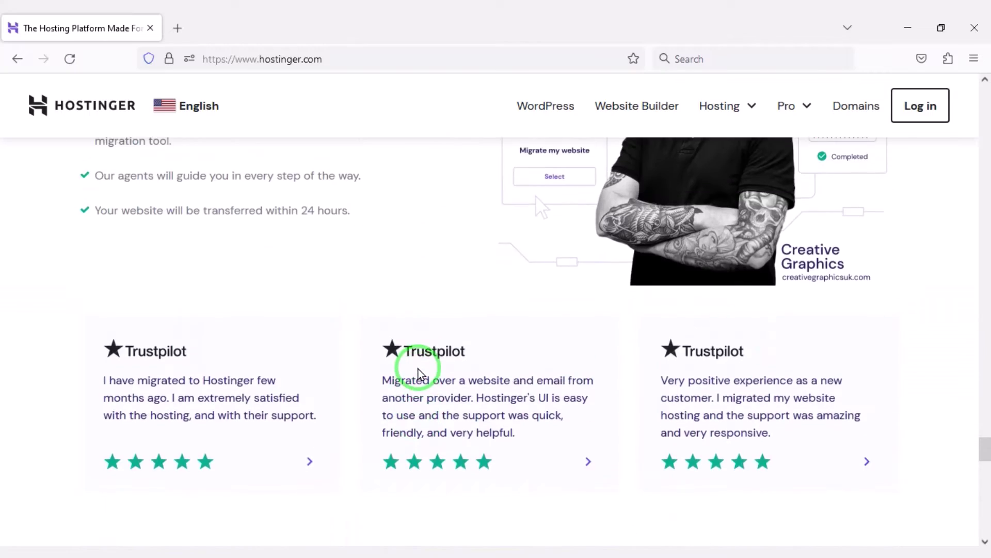
{"action": "scroll", "coordinate": [417, 367], "scroll_direction": "up", "scroll_amount": 15}
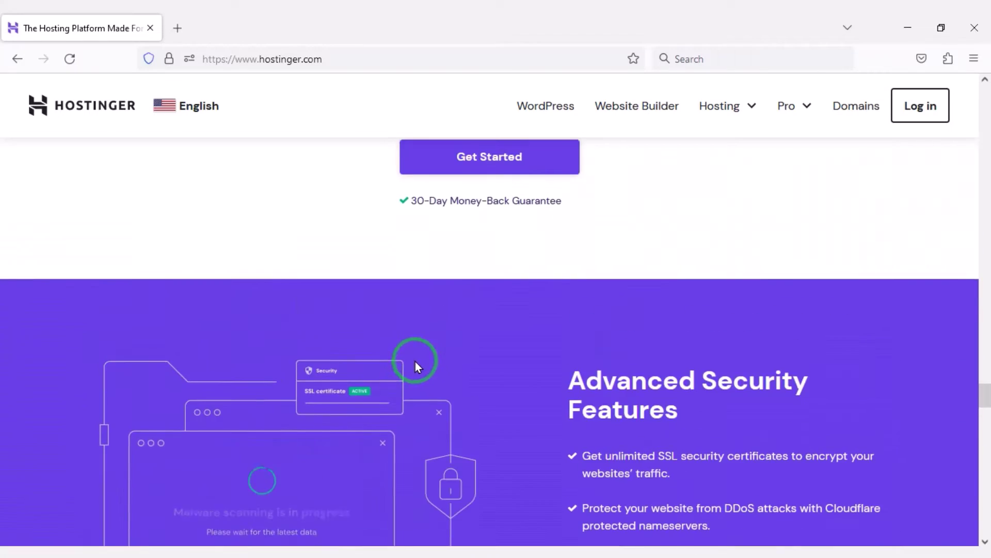
{"action": "scroll", "coordinate": [418, 359], "scroll_direction": "up", "scroll_amount": 15}
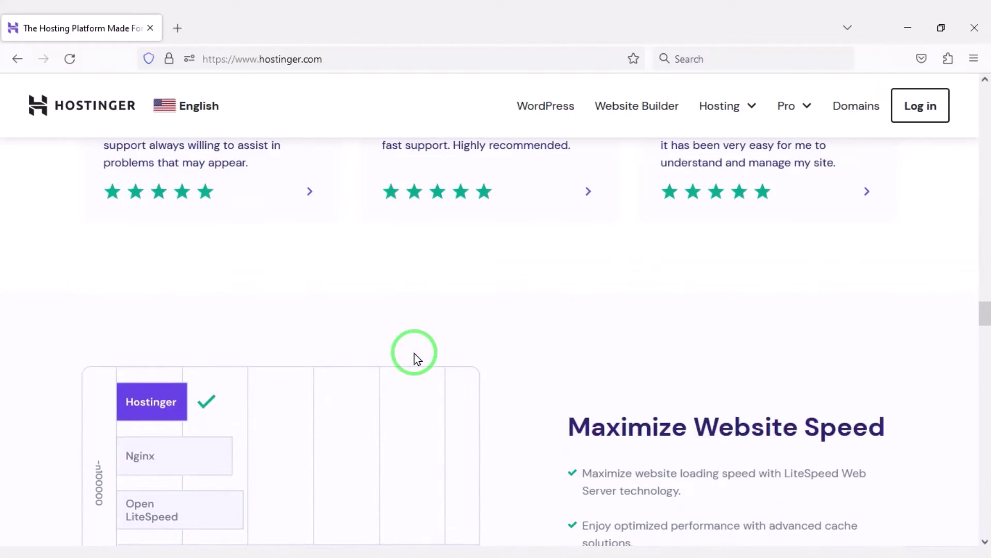
{"action": "scroll", "coordinate": [417, 356], "scroll_direction": "up", "scroll_amount": 15}
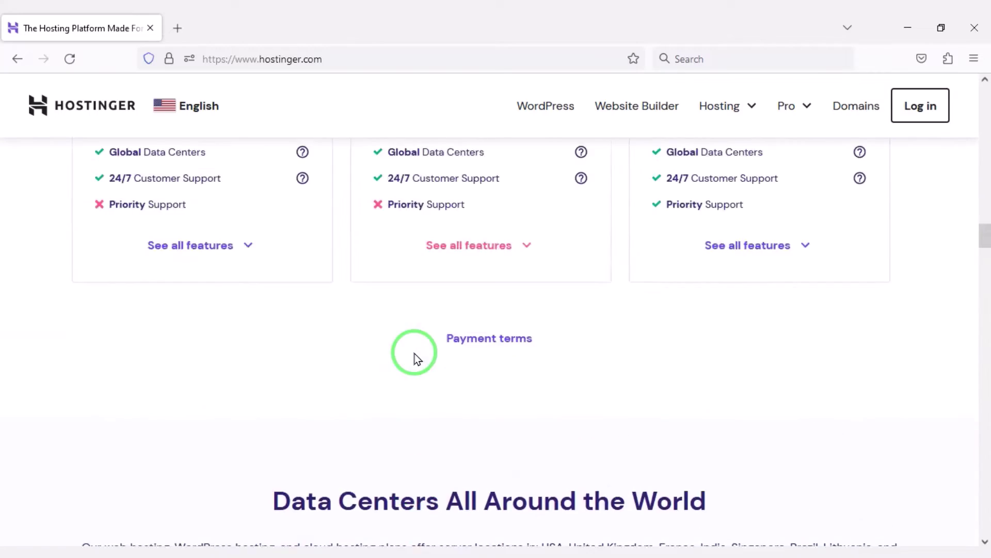
{"action": "scroll", "coordinate": [418, 348], "scroll_direction": "up", "scroll_amount": 8}
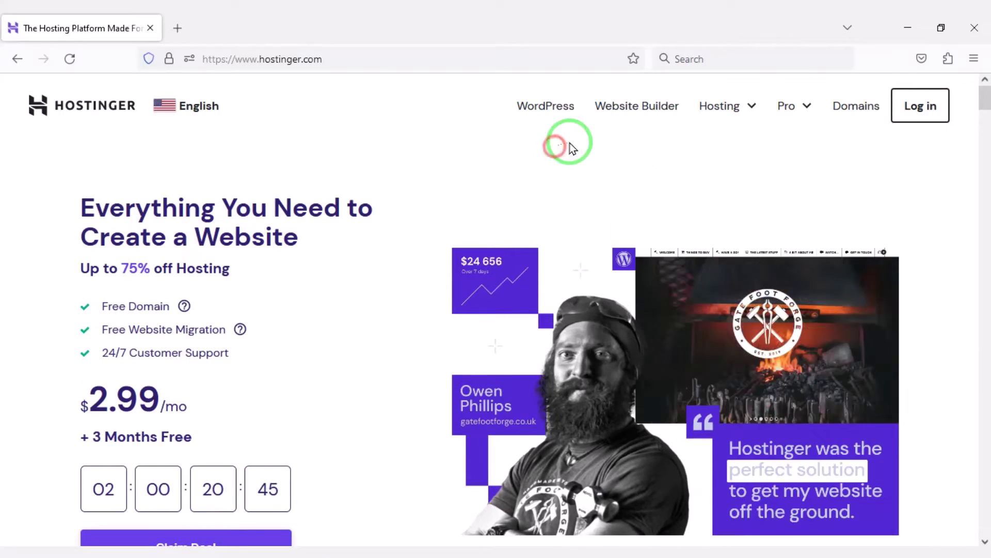
Step: Go to the Web Hosting plans page from the Hosting menu and scroll to the plan feature lists
{"action": "left_click", "coordinate": [739, 111]}
{"action": "left_click", "coordinate": [700, 169]}
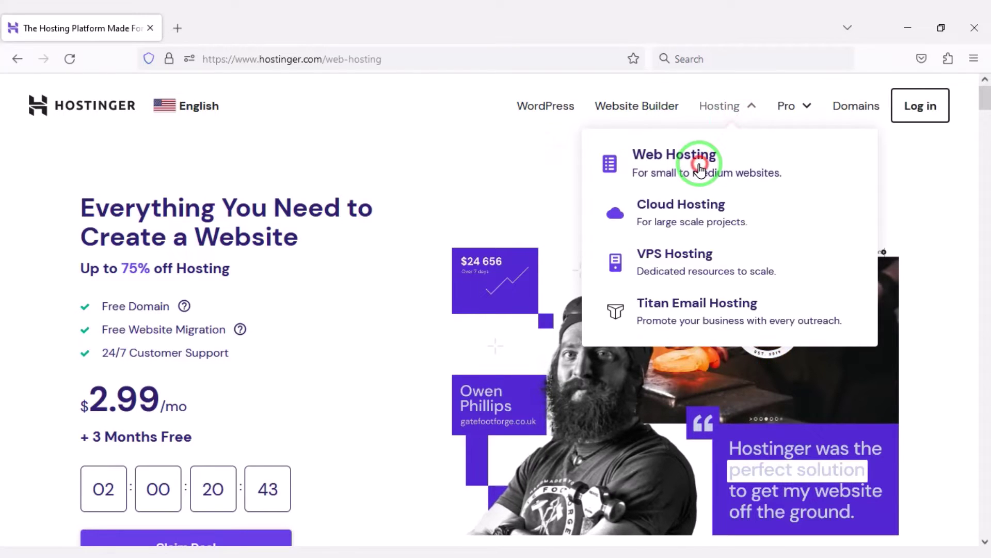
{"action": "scroll", "coordinate": [250, 411], "scroll_direction": "down", "scroll_amount": 10}
{"action": "scroll", "coordinate": [449, 454], "scroll_direction": "down", "scroll_amount": 2}
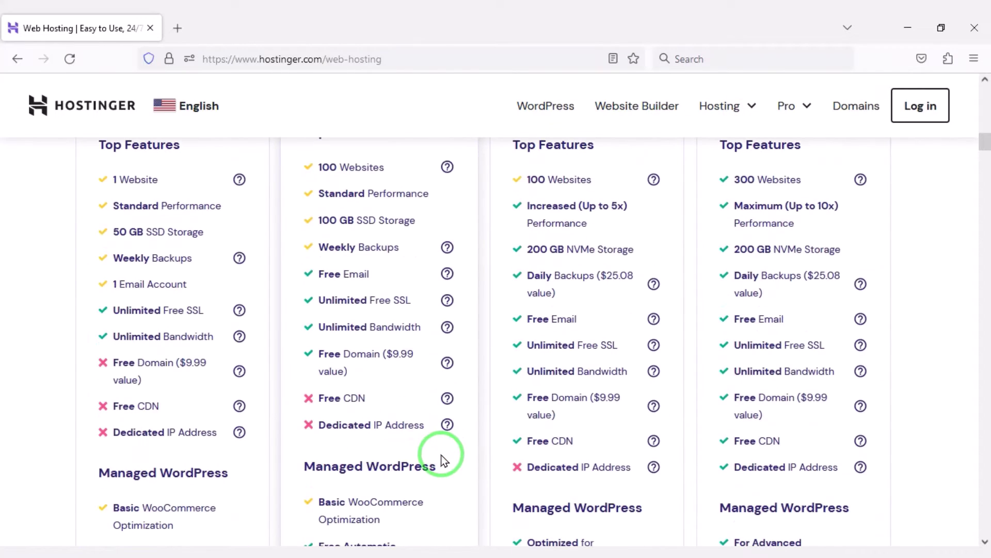
{"action": "left_click_drag", "start_coordinate": [297, 353], "coordinate": [670, 428]}
{"action": "left_click_drag", "start_coordinate": [711, 380], "coordinate": [856, 421]}
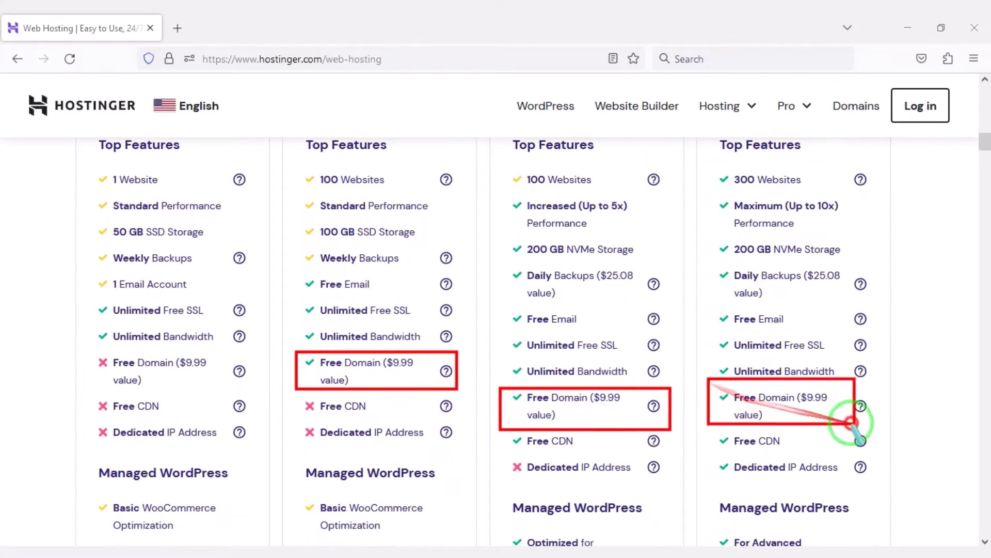
{"action": "scroll", "coordinate": [885, 421], "scroll_direction": "down", "scroll_amount": 9}
{"action": "scroll", "coordinate": [477, 470], "scroll_direction": "down", "scroll_amount": 17}
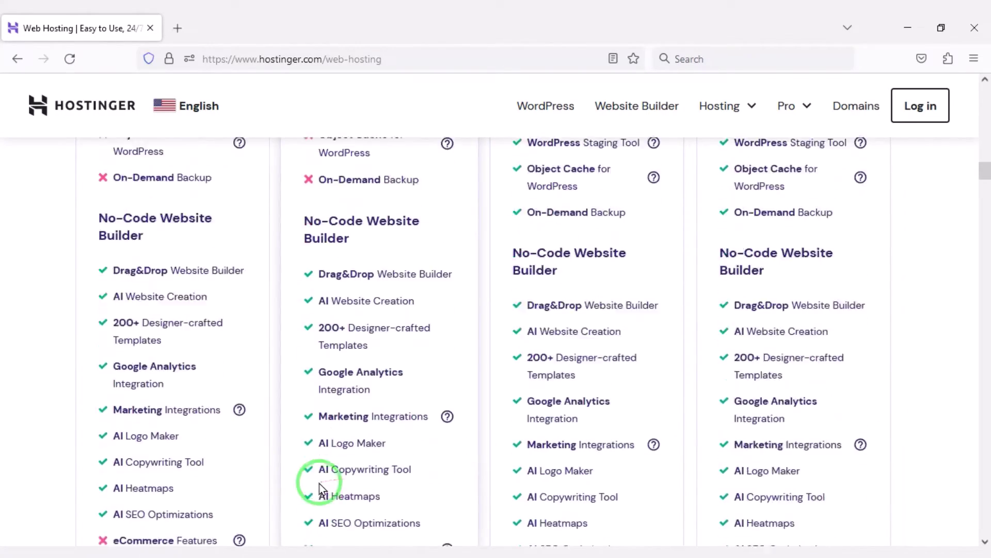
Step: Highlight the 30-Day Money-Back Guarantee and 24/7 Customer Support in each plan's column
{"action": "left_click_drag", "start_coordinate": [207, 442], "coordinate": [101, 318]}
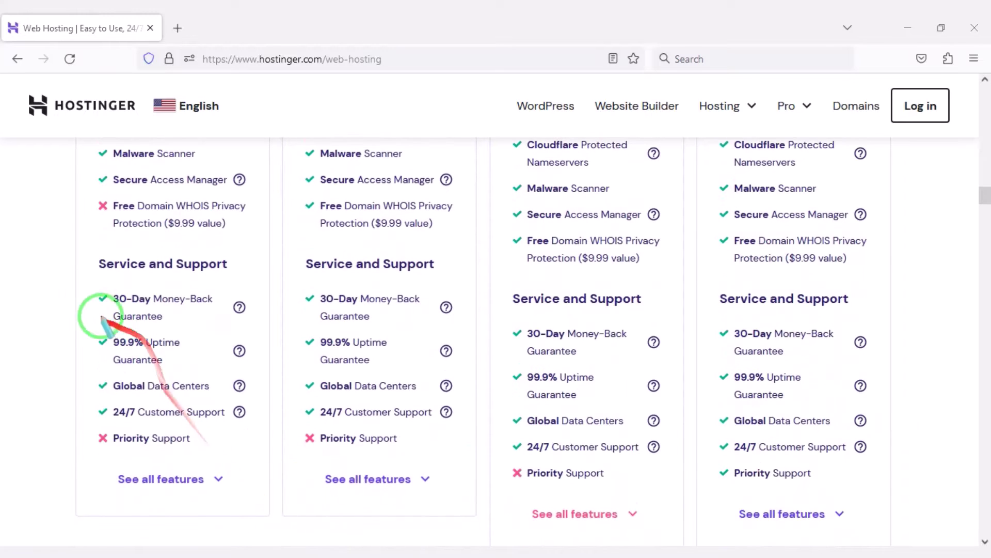
{"action": "left_click_drag", "start_coordinate": [81, 279], "coordinate": [260, 330]}
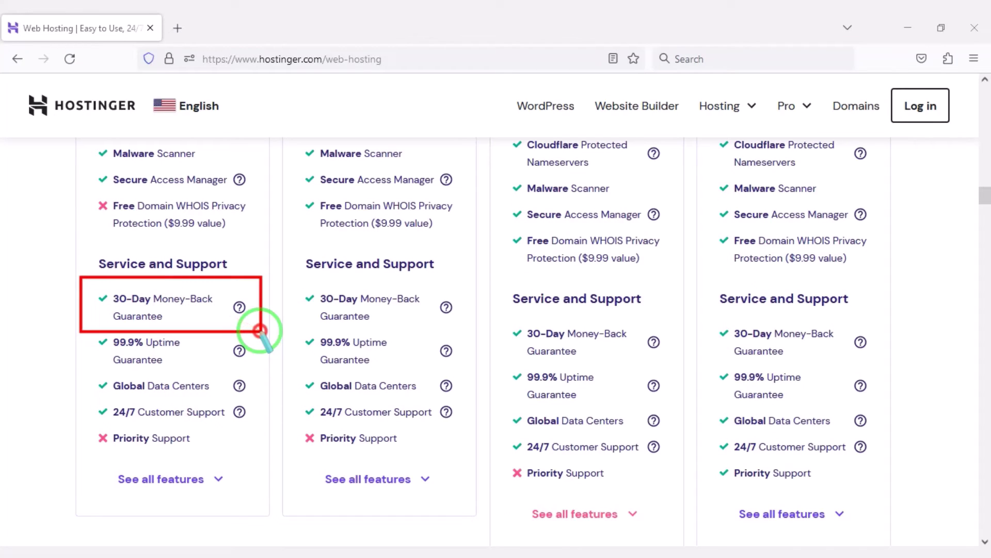
{"action": "mouse_move", "coordinate": [288, 281]}
{"action": "left_mouse_down"}
{"action": "mouse_move", "coordinate": [442, 328]}
{"action": "mouse_move", "coordinate": [675, 363]}
{"action": "left_mouse_up"}
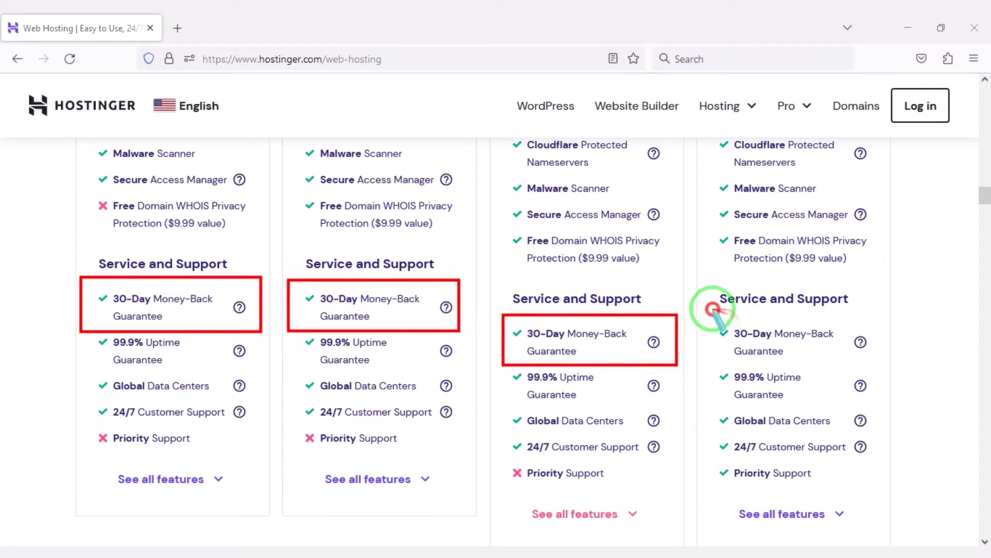
{"action": "left_click_drag", "start_coordinate": [713, 309], "coordinate": [881, 371]}
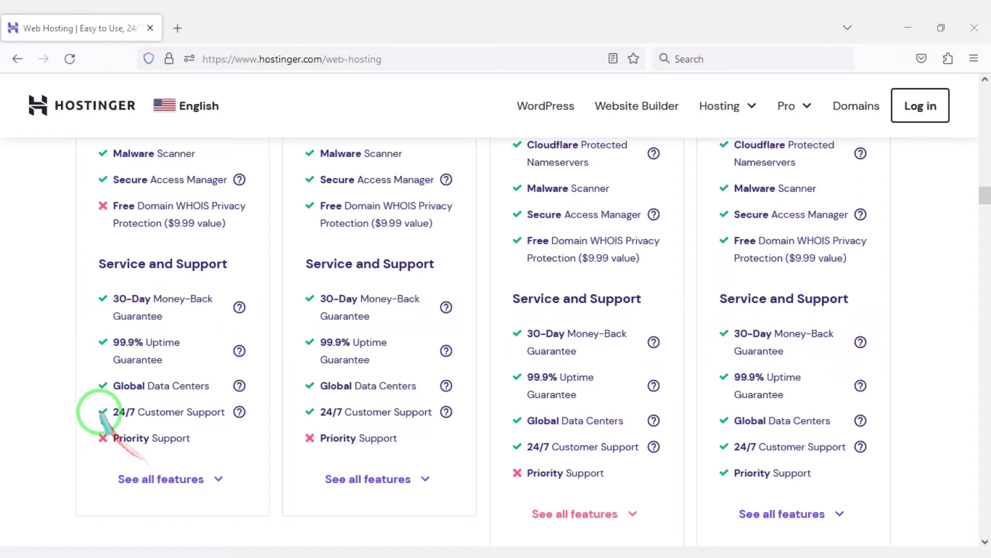
{"action": "mouse_move", "coordinate": [79, 398]}
{"action": "left_mouse_down"}
{"action": "mouse_move", "coordinate": [185, 421]}
{"action": "mouse_move", "coordinate": [458, 425]}
{"action": "mouse_move", "coordinate": [665, 460]}
{"action": "left_mouse_up"}
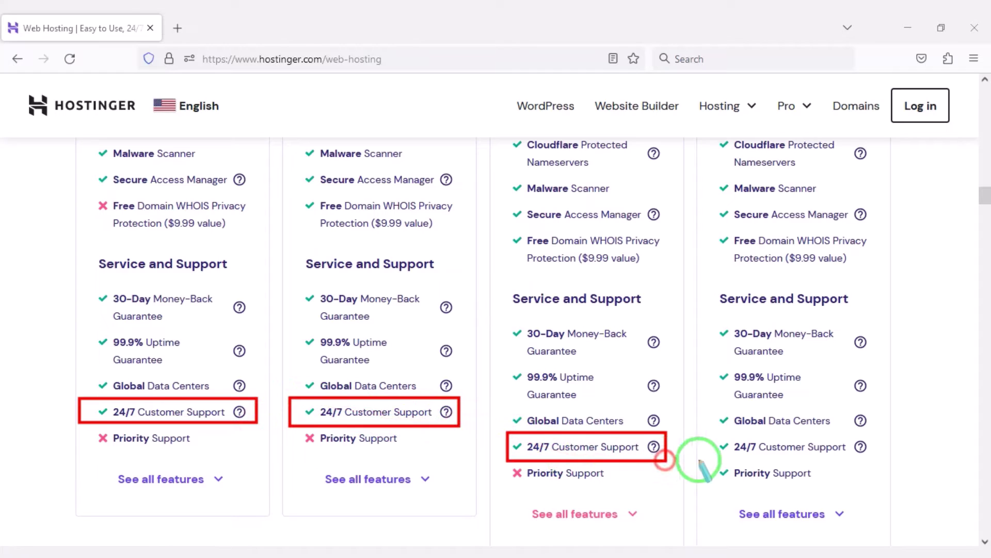
{"action": "left_click_drag", "start_coordinate": [710, 427], "coordinate": [873, 468]}
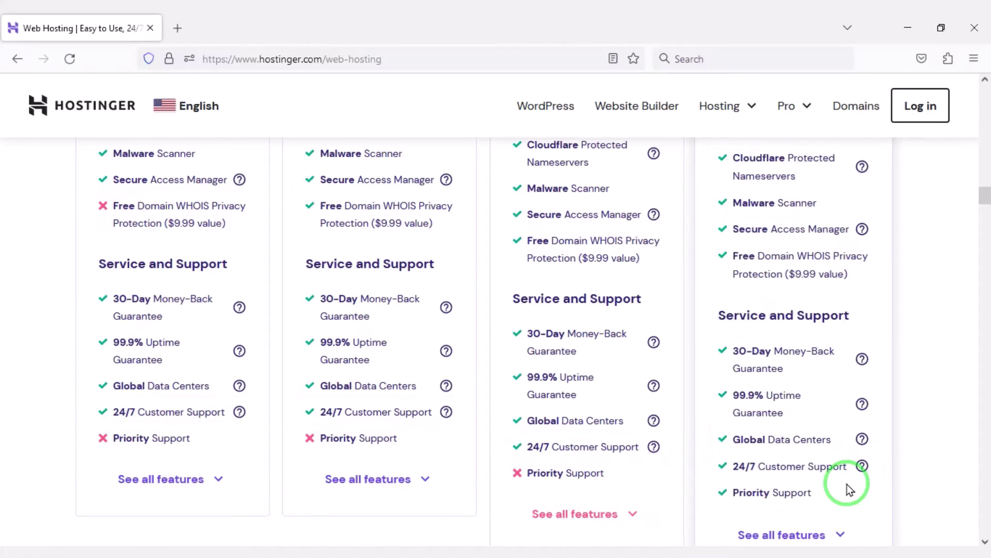
{"action": "scroll", "coordinate": [849, 481], "scroll_direction": "up", "scroll_amount": 10}
{"action": "scroll", "coordinate": [453, 370], "scroll_direction": "up", "scroll_amount": 15}
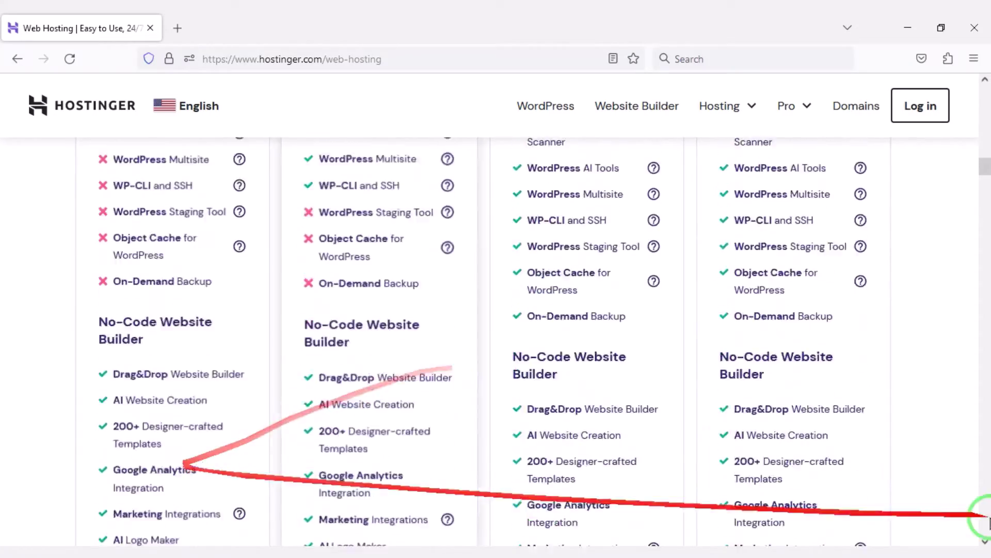
Step: Scroll the hosting plans page to find the Business plan
{"action": "scroll", "coordinate": [229, 420], "scroll_direction": "up", "scroll_amount": 4}
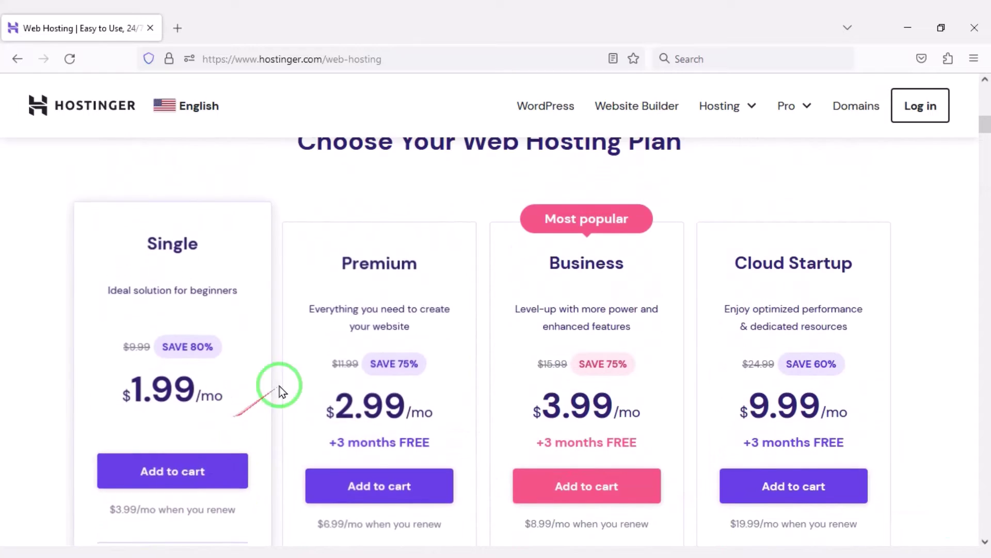
{"action": "scroll", "coordinate": [449, 298], "scroll_direction": "down", "scroll_amount": 1}
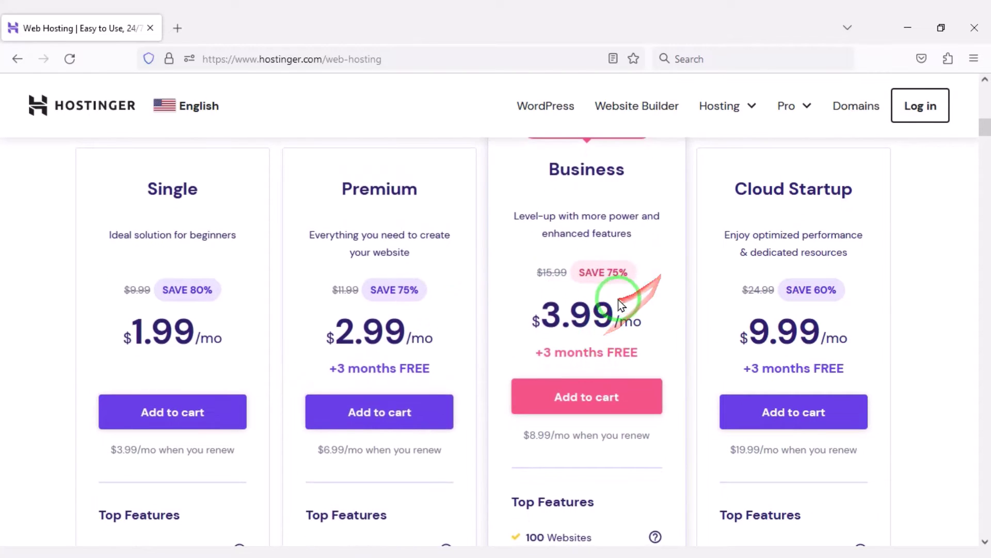
{"action": "scroll", "coordinate": [604, 299], "scroll_direction": "up", "scroll_amount": 1}
{"action": "scroll", "coordinate": [615, 325], "scroll_direction": "down", "scroll_amount": 1}
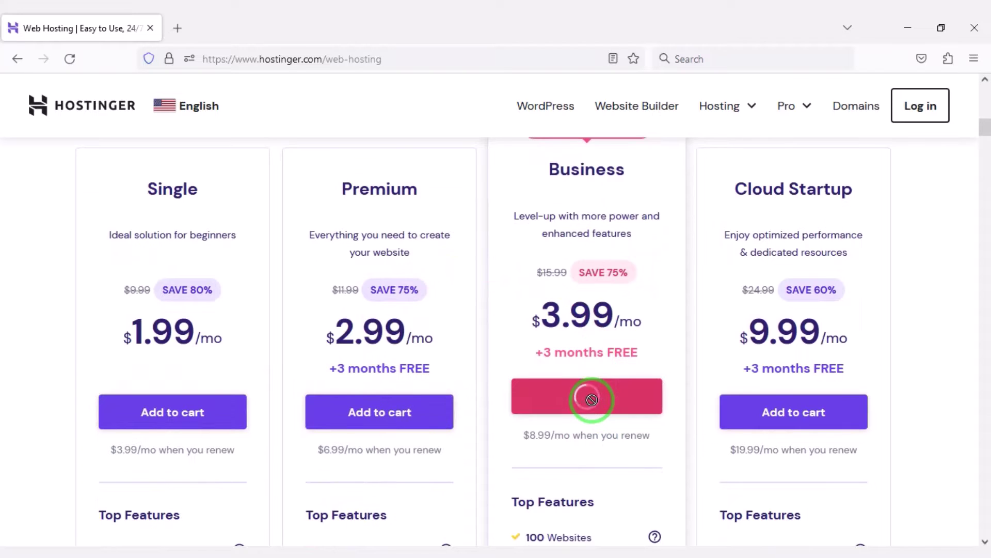
{"action": "scroll", "coordinate": [491, 365], "scroll_direction": "down", "scroll_amount": 2}
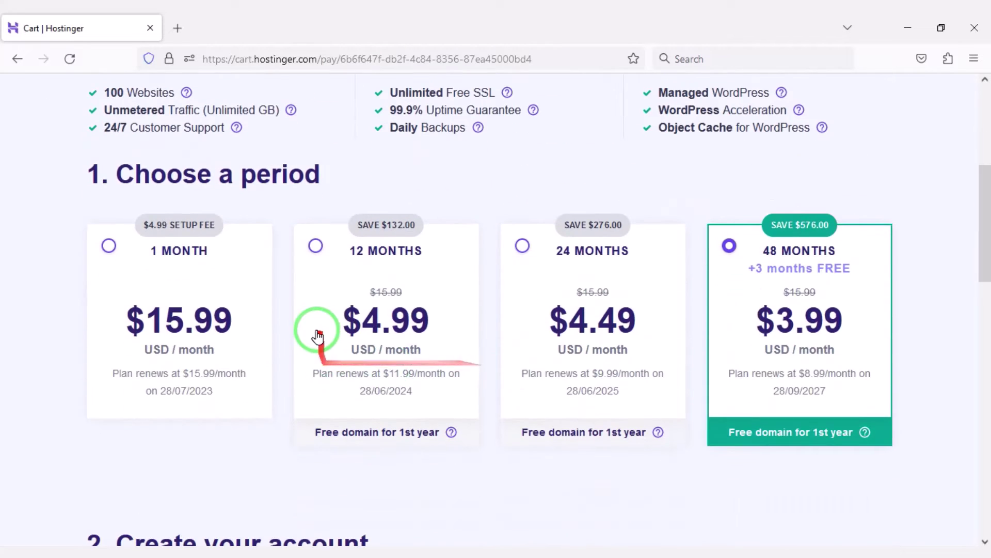
Step: Choose the 12-month billing period for Business hosting and create the account with Google sign-in
{"action": "left_click", "coordinate": [316, 246]}
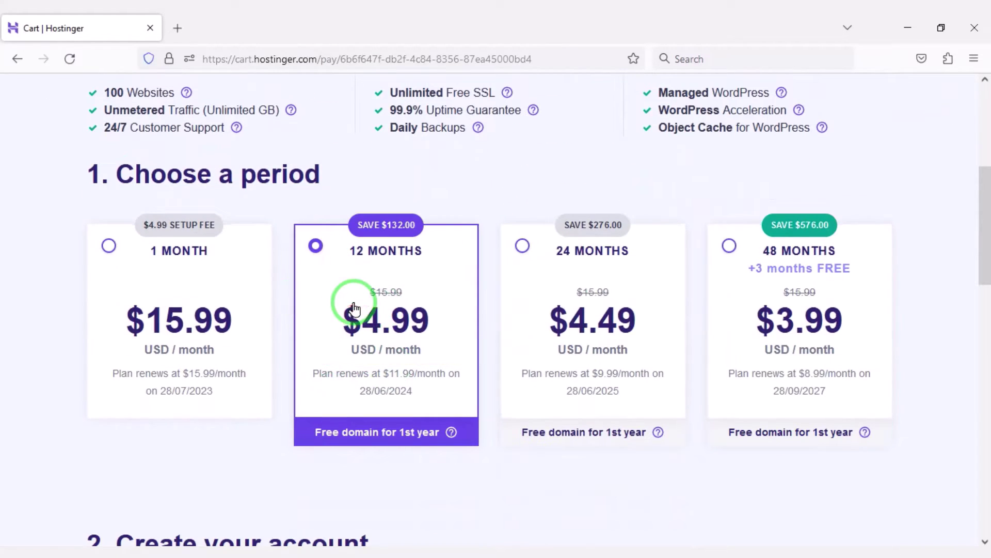
{"action": "scroll", "coordinate": [362, 321], "scroll_direction": "down", "scroll_amount": 5}
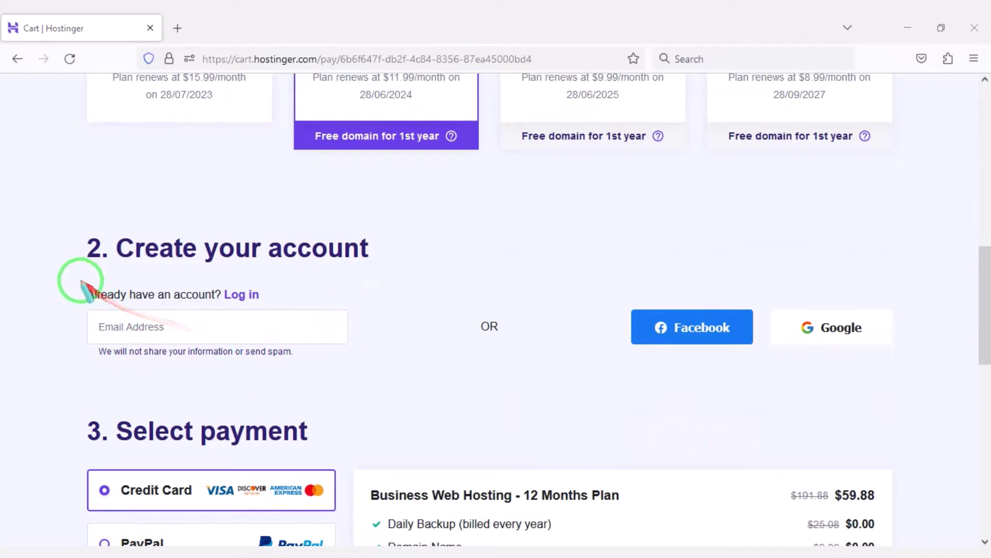
{"action": "mouse_move", "coordinate": [74, 281]}
{"action": "left_mouse_down"}
{"action": "mouse_move", "coordinate": [321, 372]}
{"action": "mouse_move", "coordinate": [404, 376]}
{"action": "mouse_move", "coordinate": [393, 371]}
{"action": "left_mouse_up"}
{"action": "left_click", "coordinate": [836, 333]}
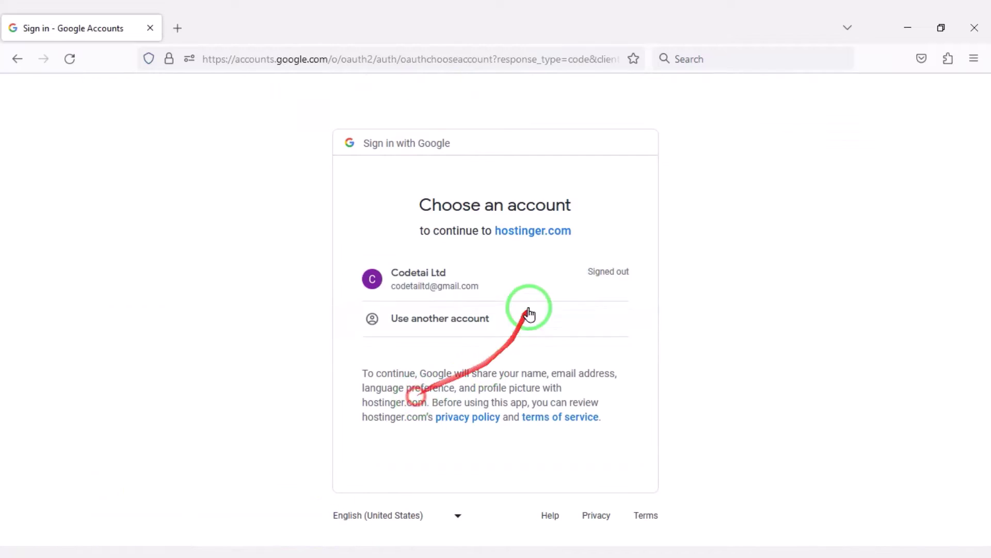
{"action": "left_click", "coordinate": [515, 287]}
{"action": "left_click", "coordinate": [605, 406]}
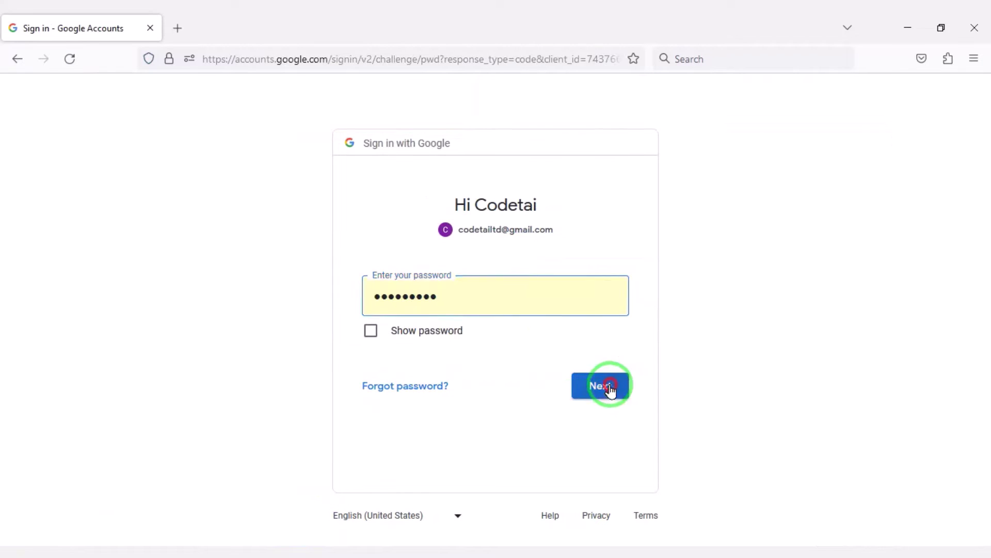
{"action": "scroll", "coordinate": [454, 320], "scroll_direction": "down", "scroll_amount": 10}
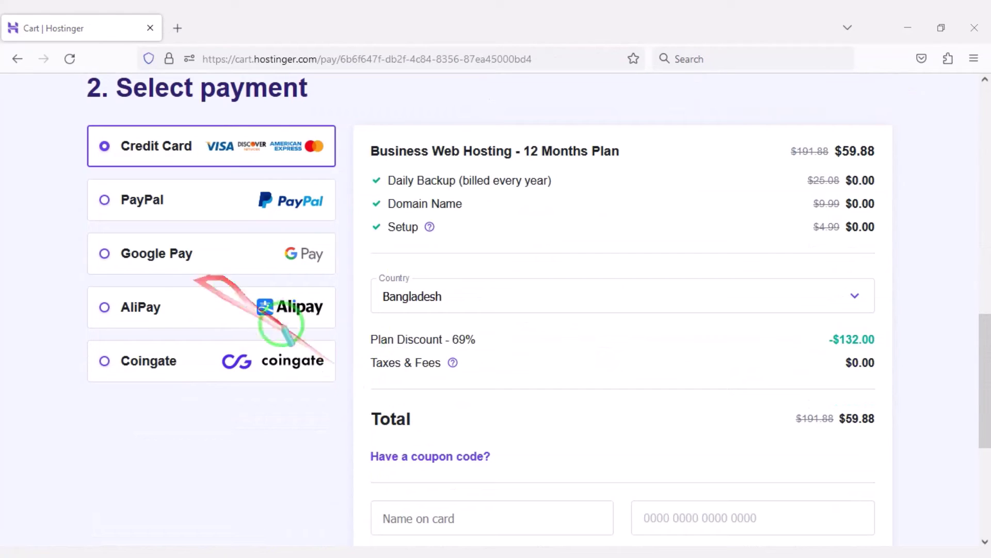
Step: Highlight the 69% plan discount, the $59.88 total, the Credit Card option and its card fields
{"action": "left_click_drag", "start_coordinate": [361, 326], "coordinate": [476, 355]}
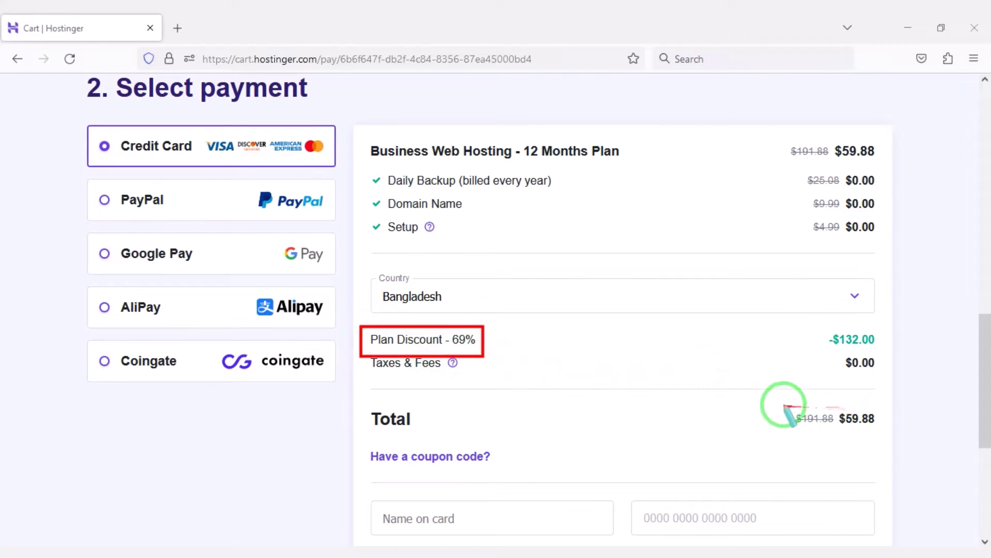
{"action": "left_click_drag", "start_coordinate": [784, 406], "coordinate": [883, 440]}
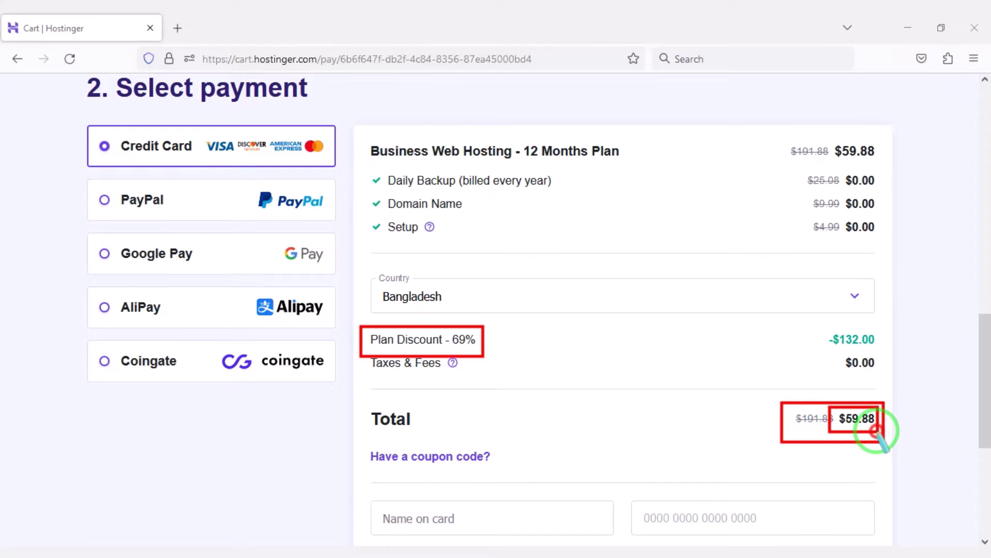
{"action": "mouse_move", "coordinate": [68, 120]}
{"action": "left_mouse_down"}
{"action": "mouse_move", "coordinate": [221, 170]}
{"action": "mouse_move", "coordinate": [321, 186]}
{"action": "mouse_move", "coordinate": [343, 172]}
{"action": "left_mouse_up"}
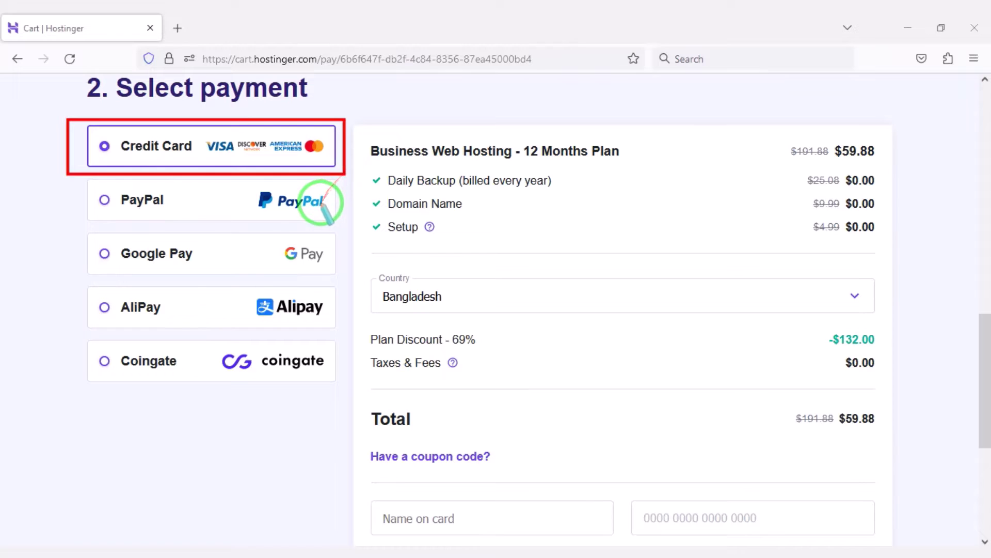
{"action": "scroll", "coordinate": [550, 276], "scroll_direction": "down", "scroll_amount": 4}
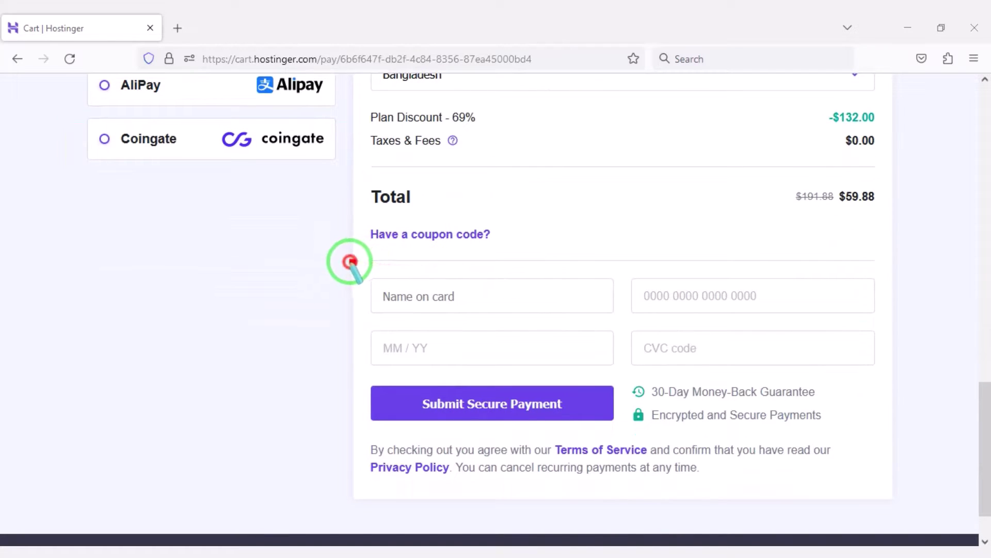
{"action": "mouse_move", "coordinate": [349, 261]}
{"action": "left_mouse_down"}
{"action": "mouse_move", "coordinate": [726, 372]}
{"action": "mouse_move", "coordinate": [879, 380]}
{"action": "left_mouse_up"}
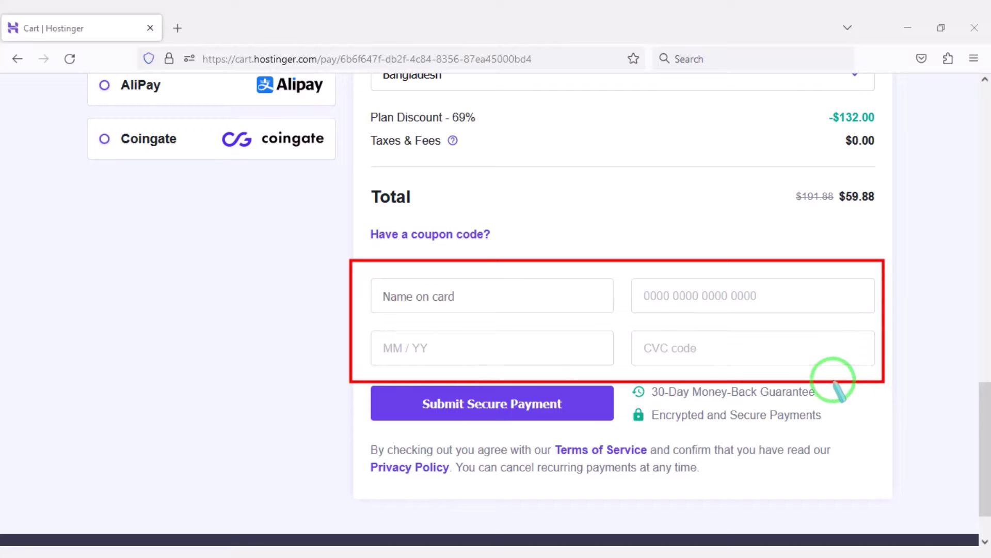
{"action": "mouse_move", "coordinate": [391, 380]}
{"action": "left_mouse_down"}
{"action": "mouse_move", "coordinate": [347, 387]}
{"action": "mouse_move", "coordinate": [452, 429]}
{"action": "mouse_move", "coordinate": [621, 429]}
{"action": "left_mouse_up"}
Step: Highlight the PayPal, Google Pay, AliPay and Coingate payment options
{"action": "scroll", "coordinate": [333, 391], "scroll_direction": "up", "scroll_amount": 4}
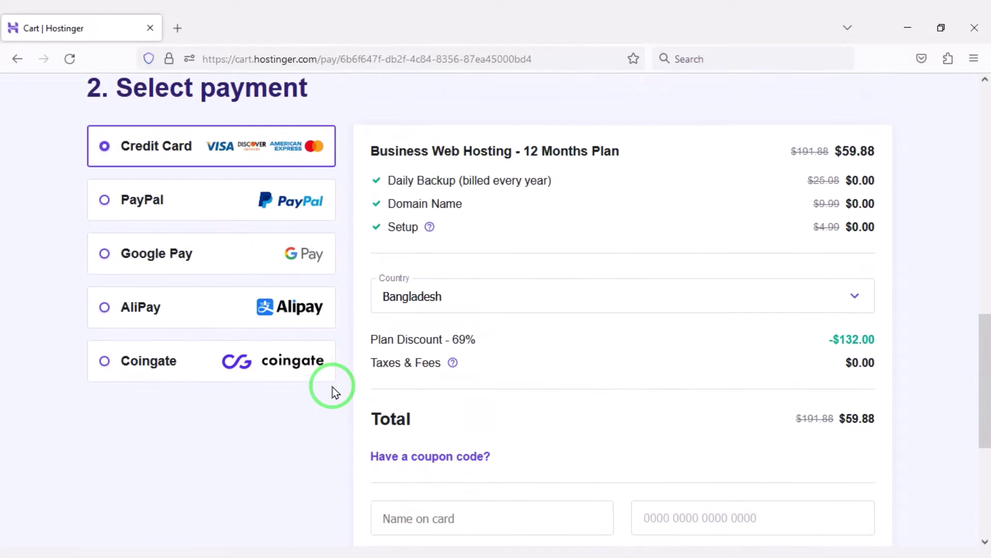
{"action": "left_click_drag", "start_coordinate": [93, 182], "coordinate": [340, 225]}
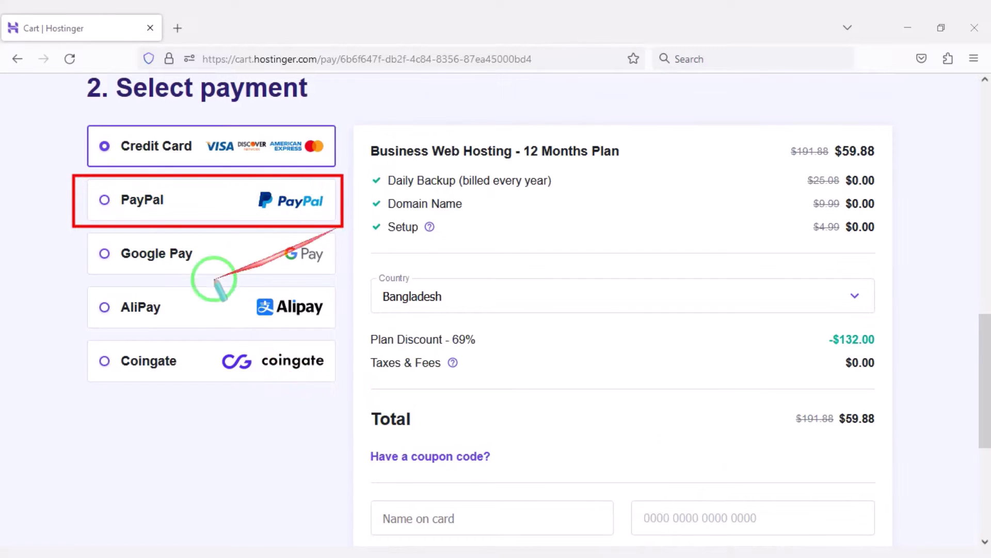
{"action": "mouse_move", "coordinate": [90, 235]}
{"action": "left_mouse_down"}
{"action": "mouse_move", "coordinate": [332, 310]}
{"action": "mouse_move", "coordinate": [341, 328]}
{"action": "left_mouse_up"}
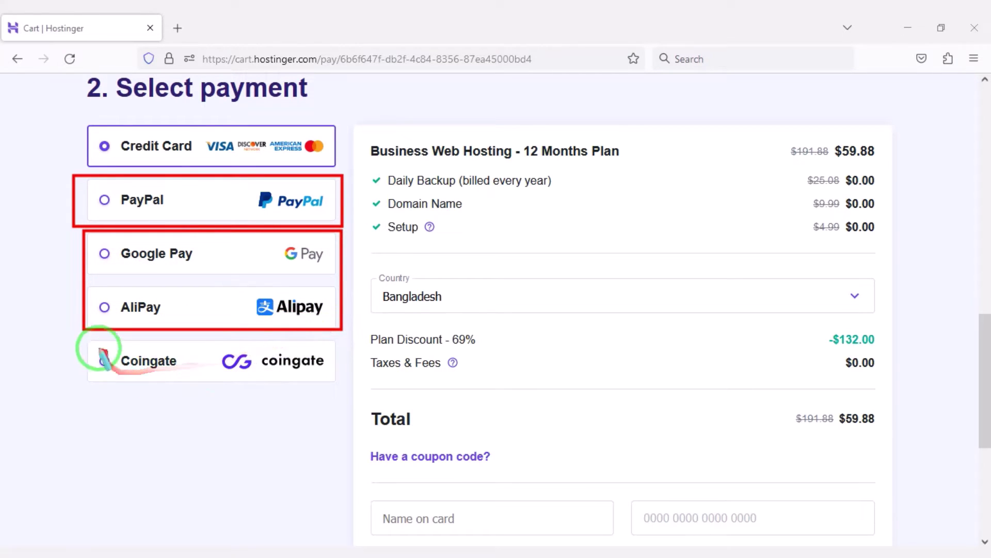
{"action": "left_click_drag", "start_coordinate": [79, 337], "coordinate": [341, 382]}
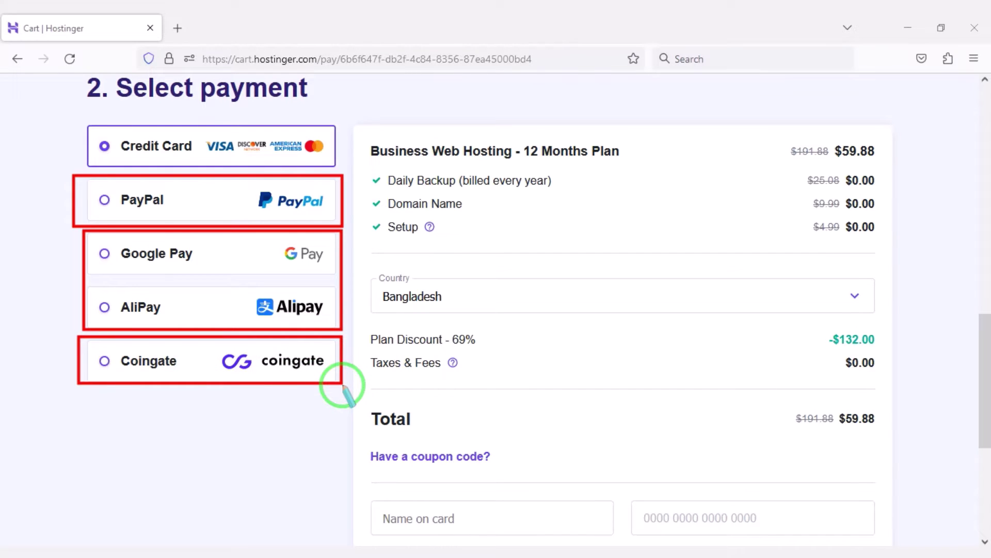
{"action": "scroll", "coordinate": [596, 433], "scroll_direction": "up", "scroll_amount": 10}
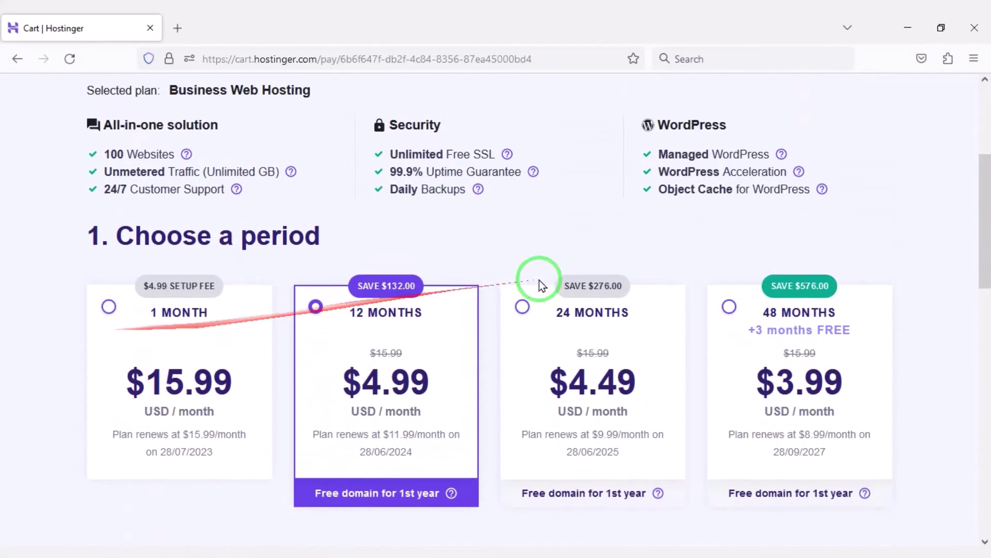
{"action": "scroll", "coordinate": [376, 305], "scroll_direction": "up", "scroll_amount": 4}
{"action": "scroll", "coordinate": [354, 320], "scroll_direction": "down", "scroll_amount": 7}
{"action": "scroll", "coordinate": [78, 250], "scroll_direction": "up", "scroll_amount": 6}
{"action": "scroll", "coordinate": [110, 255], "scroll_direction": "down", "scroll_amount": 1}
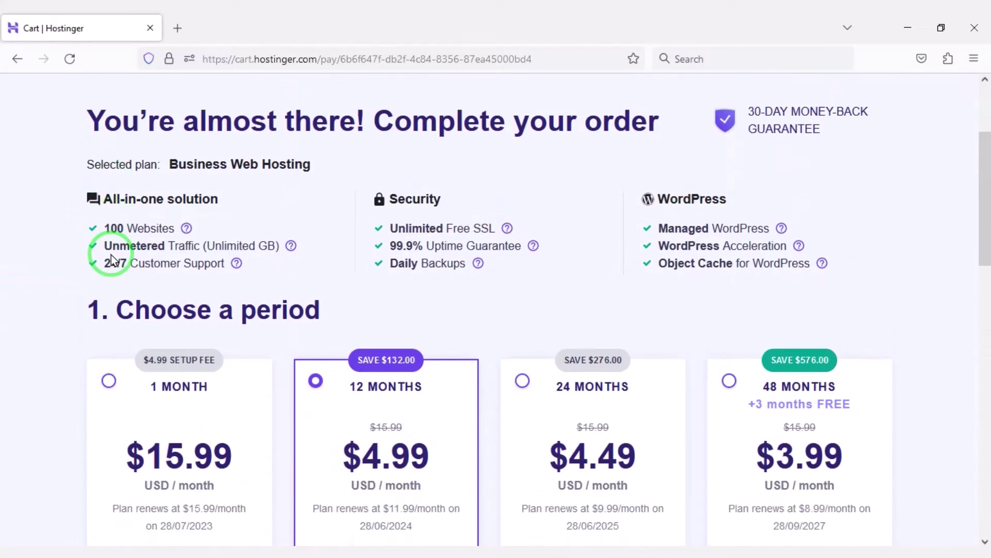
{"action": "scroll", "coordinate": [110, 255], "scroll_direction": "up", "scroll_amount": 3}
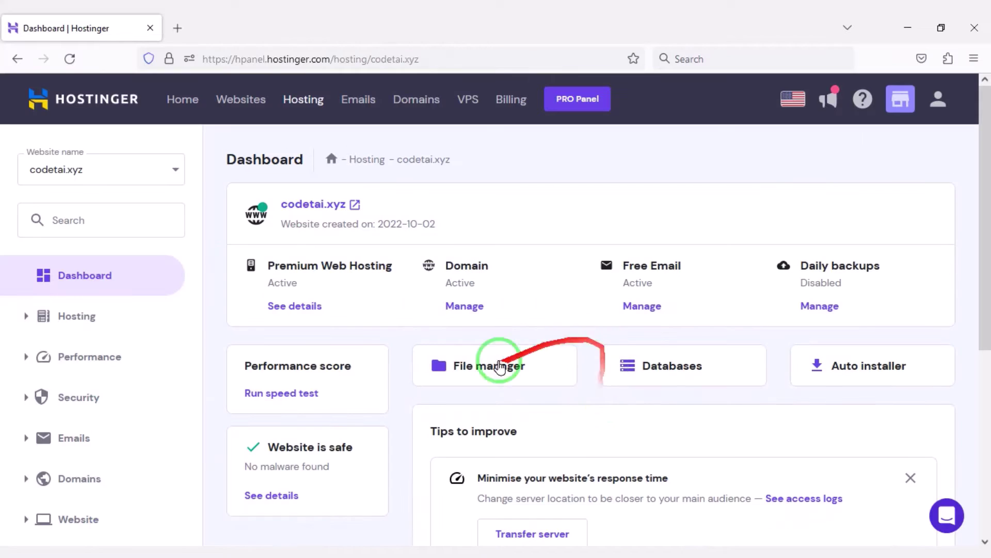
Step: Switch the site's PHP version to 8.1 in the advanced PHP Configuration settings
{"action": "scroll", "coordinate": [500, 366], "scroll_direction": "down", "scroll_amount": 6}
{"action": "scroll", "coordinate": [471, 482], "scroll_direction": "up", "scroll_amount": 6}
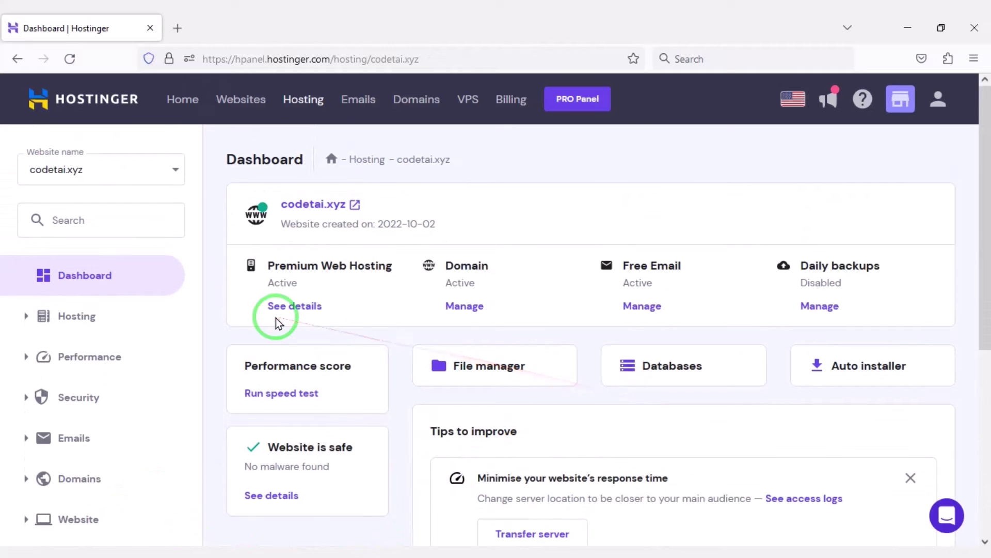
{"action": "scroll", "coordinate": [367, 347], "scroll_direction": "down", "scroll_amount": 4}
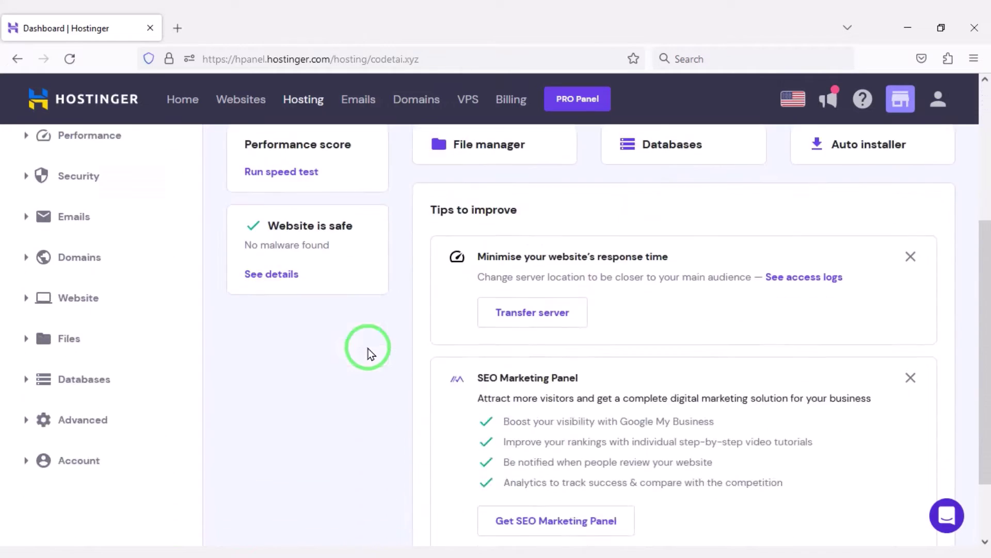
{"action": "scroll", "coordinate": [41, 361], "scroll_direction": "up", "scroll_amount": 1}
{"action": "scroll", "coordinate": [80, 343], "scroll_direction": "down", "scroll_amount": 2}
{"action": "left_click", "coordinate": [95, 342]}
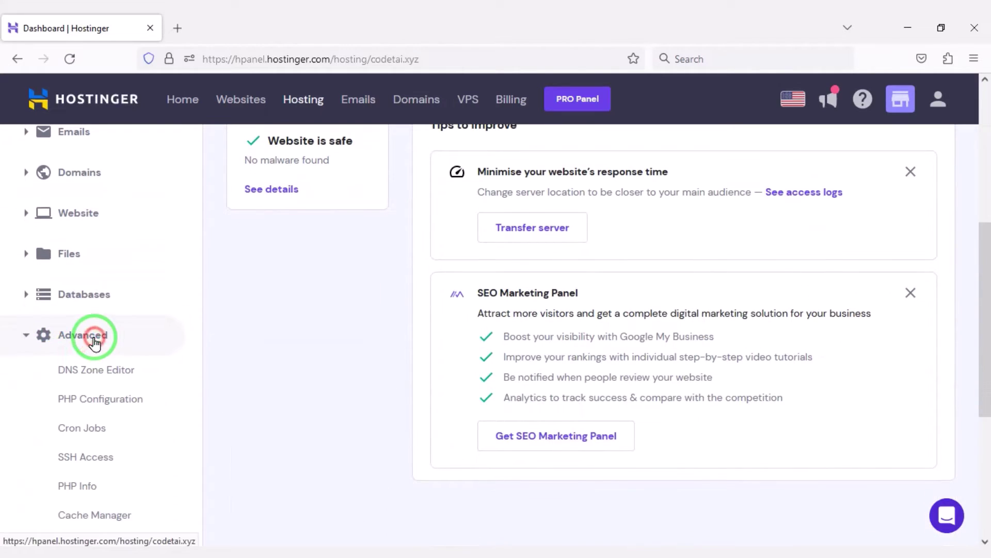
{"action": "scroll", "coordinate": [112, 361], "scroll_direction": "down", "scroll_amount": 2}
{"action": "left_click", "coordinate": [117, 335]}
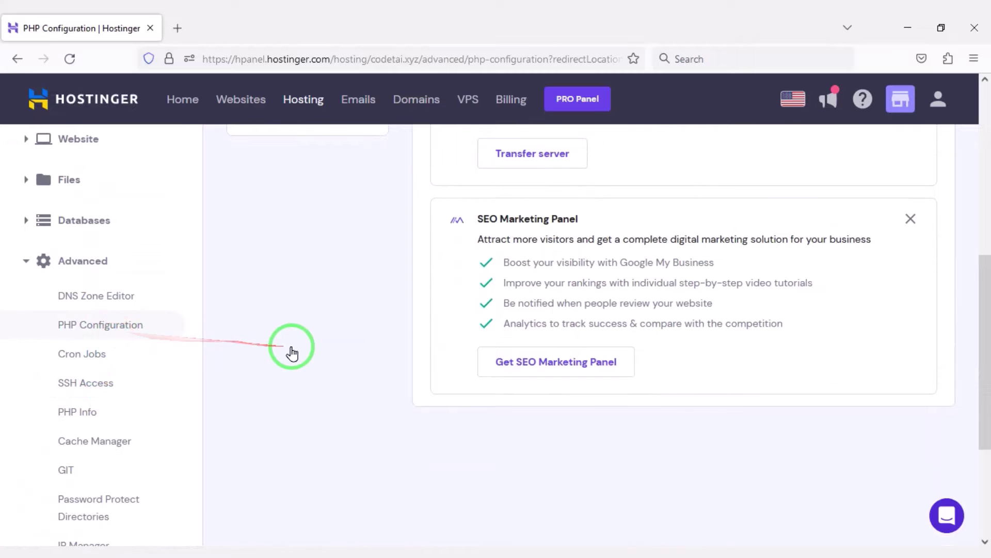
{"action": "scroll", "coordinate": [542, 356], "scroll_direction": "down", "scroll_amount": 2}
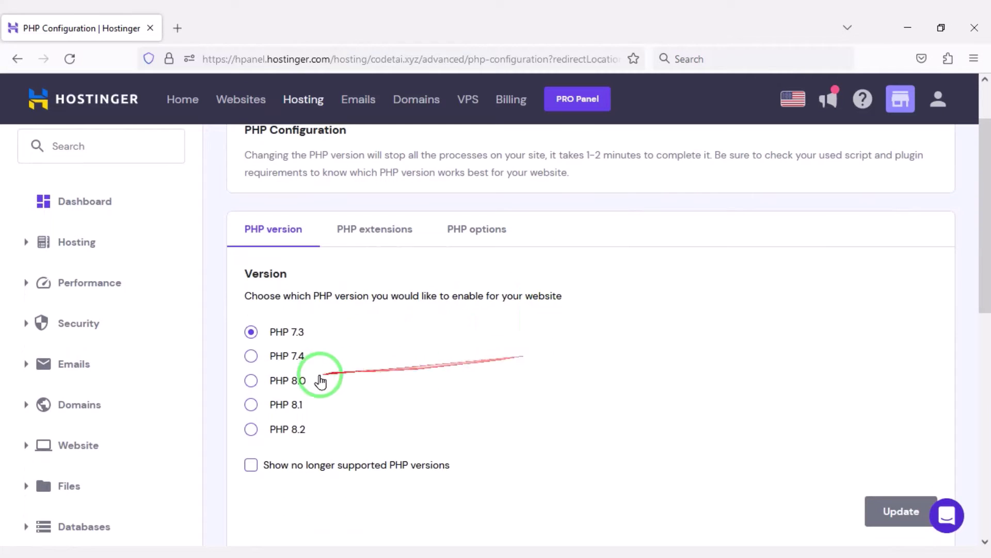
{"action": "scroll", "coordinate": [381, 413], "scroll_direction": "down", "scroll_amount": 3}
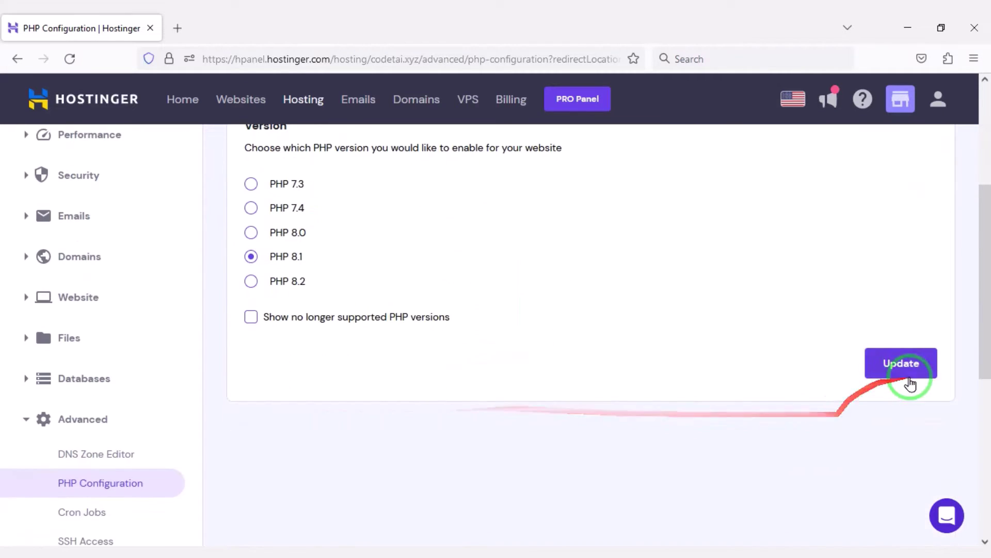
{"action": "left_click", "coordinate": [912, 369]}
{"action": "left_click", "coordinate": [631, 357]}
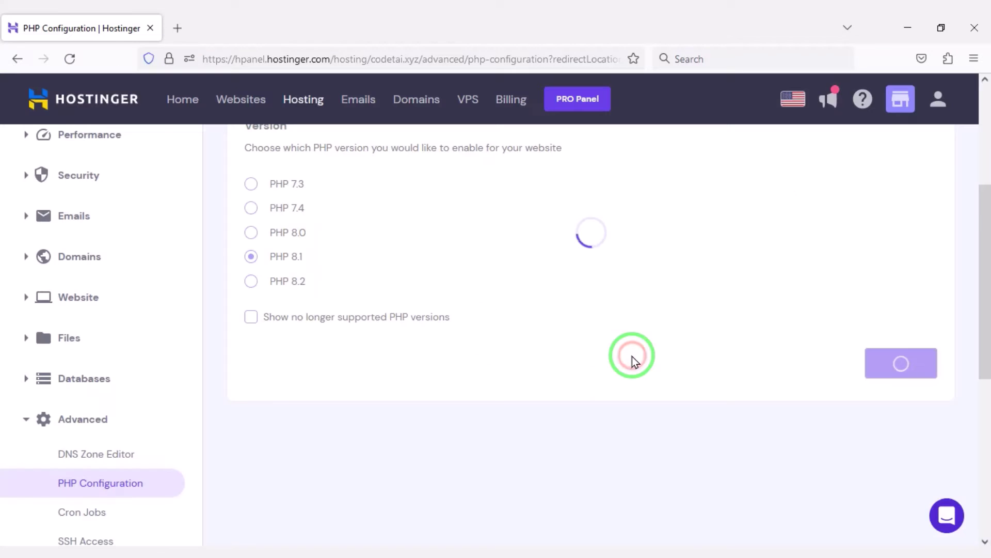
Step: Open the file manager for codetai.xyz and enter the public_html folder
{"action": "left_click", "coordinate": [96, 279]}
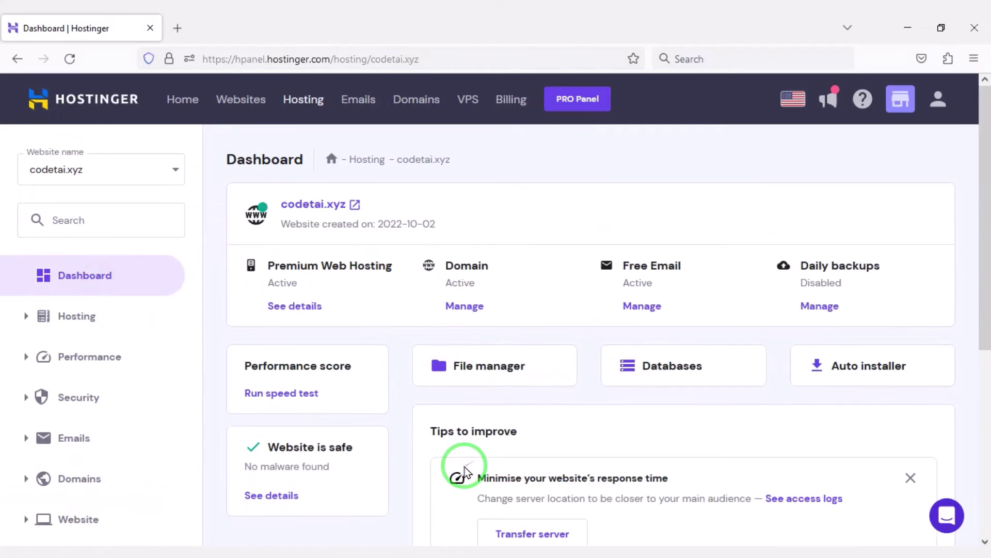
{"action": "left_click", "coordinate": [494, 379]}
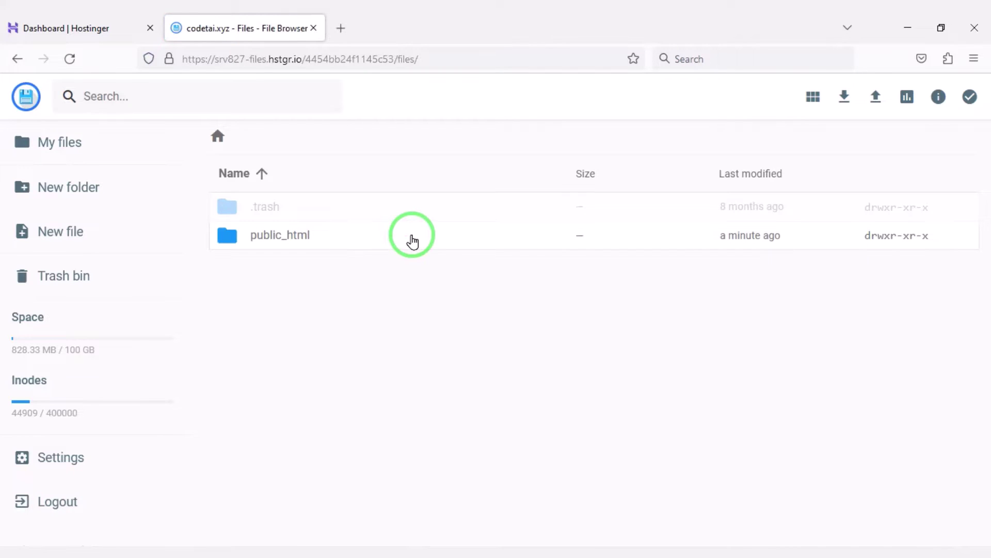
{"action": "double_click", "coordinate": [412, 239]}
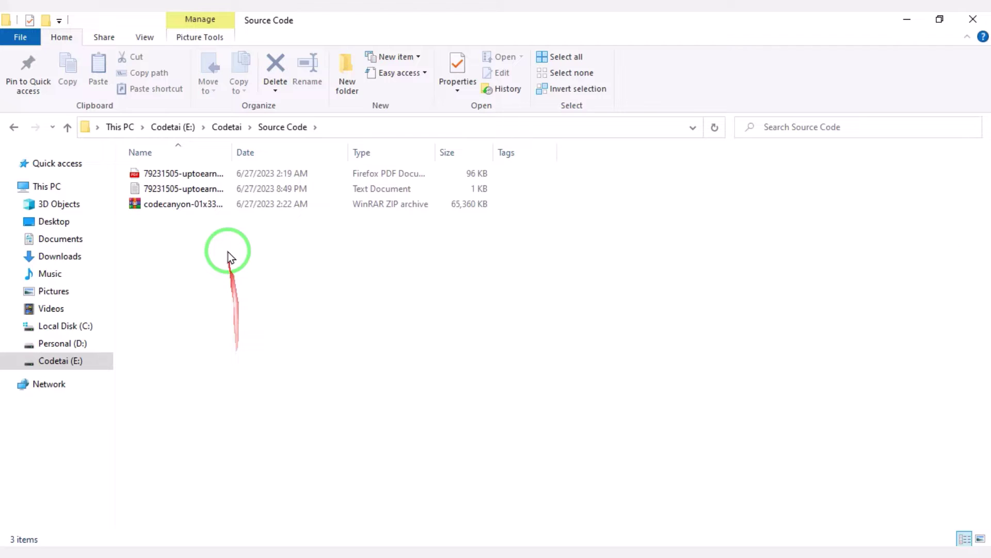
Step: Extract the codecanyon archive into its own folder, open the inner folder and select Script
{"action": "left_click", "coordinate": [231, 207]}
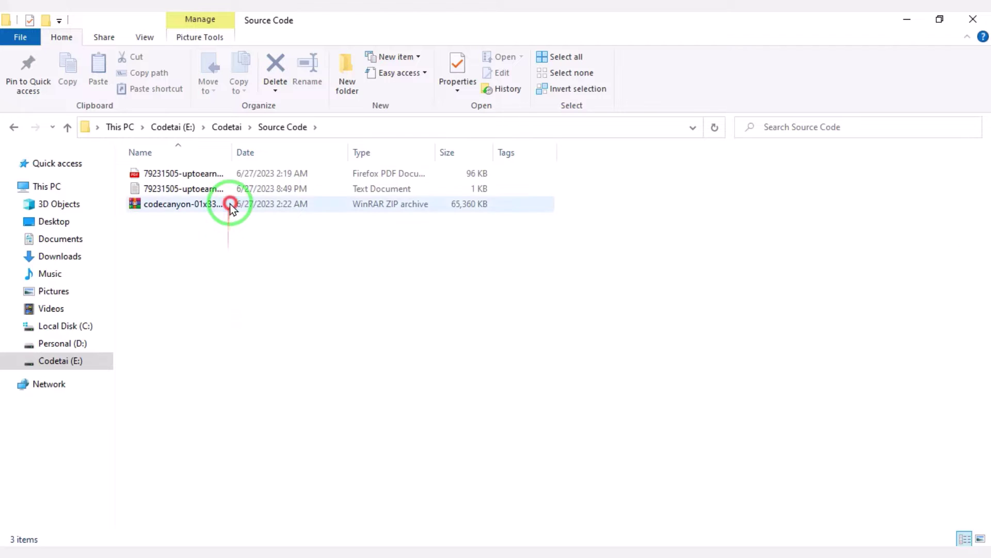
{"action": "right_click", "coordinate": [231, 207]}
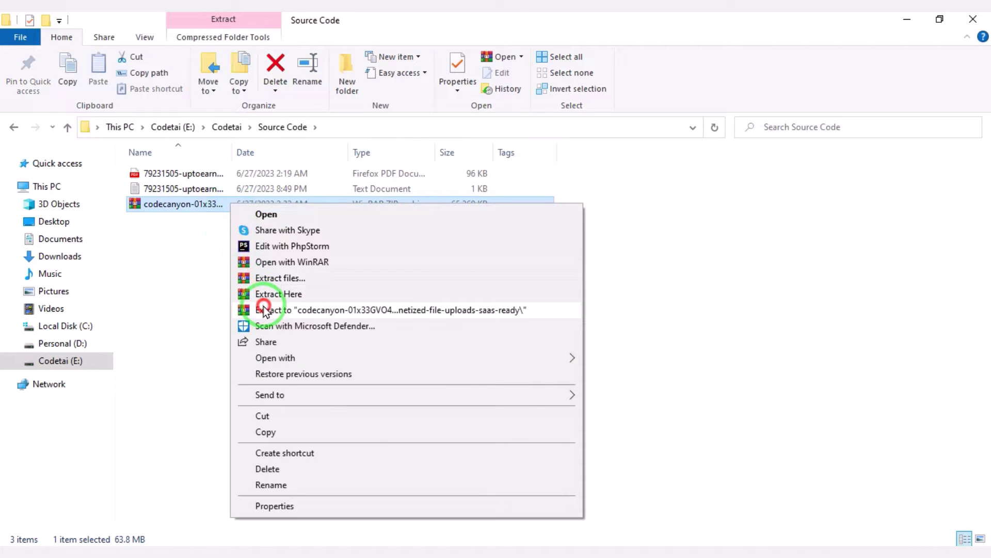
{"action": "left_click", "coordinate": [264, 311]}
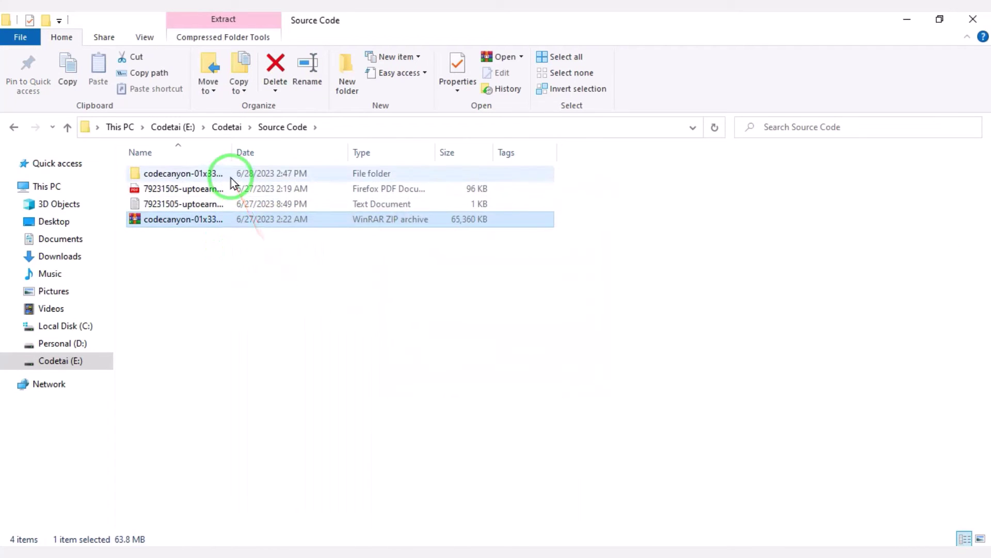
{"action": "double_click", "coordinate": [231, 176]}
{"action": "double_click", "coordinate": [223, 173]}
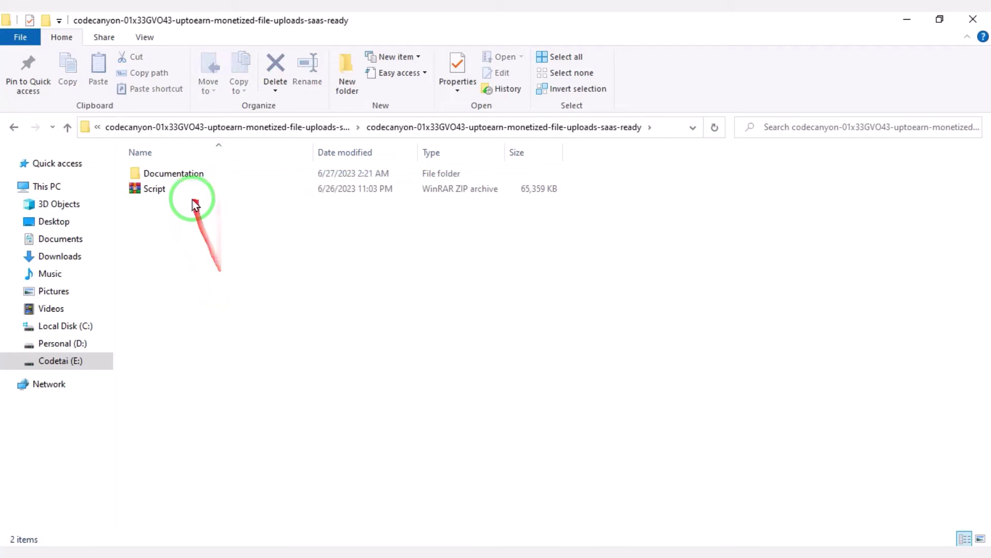
{"action": "left_click", "coordinate": [164, 190]}
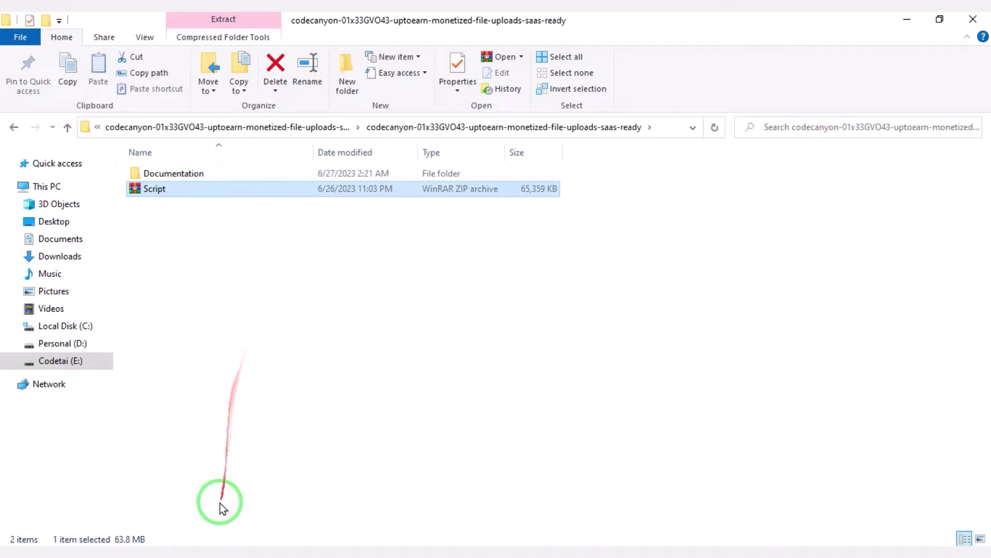
Step: Upload Script.zip from the extracted codecanyon folder into public_html
{"action": "left_click", "coordinate": [186, 545]}
{"action": "left_click", "coordinate": [866, 99]}
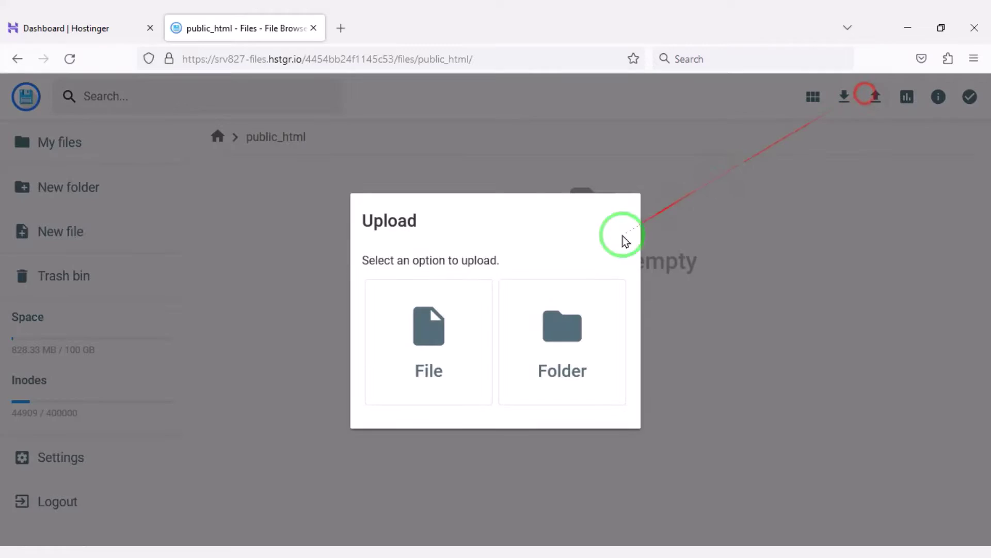
{"action": "left_click", "coordinate": [471, 292]}
{"action": "double_click", "coordinate": [199, 181]}
{"action": "left_click", "coordinate": [178, 117]}
{"action": "double_click", "coordinate": [178, 117]}
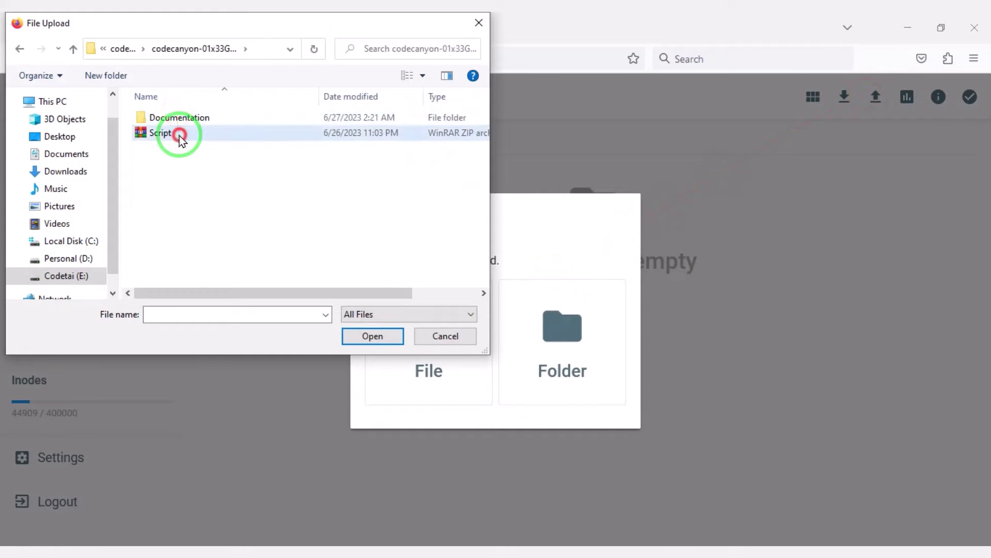
{"action": "double_click", "coordinate": [178, 133]}
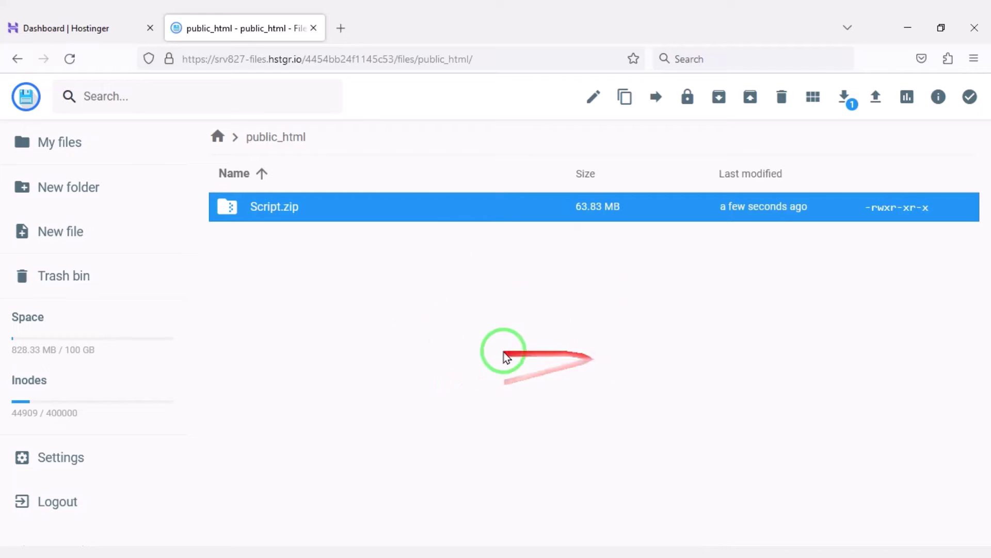
Step: Extract Script.zip into a new folder named MyFolder
{"action": "right_click", "coordinate": [422, 223]}
{"action": "left_click", "coordinate": [472, 426]}
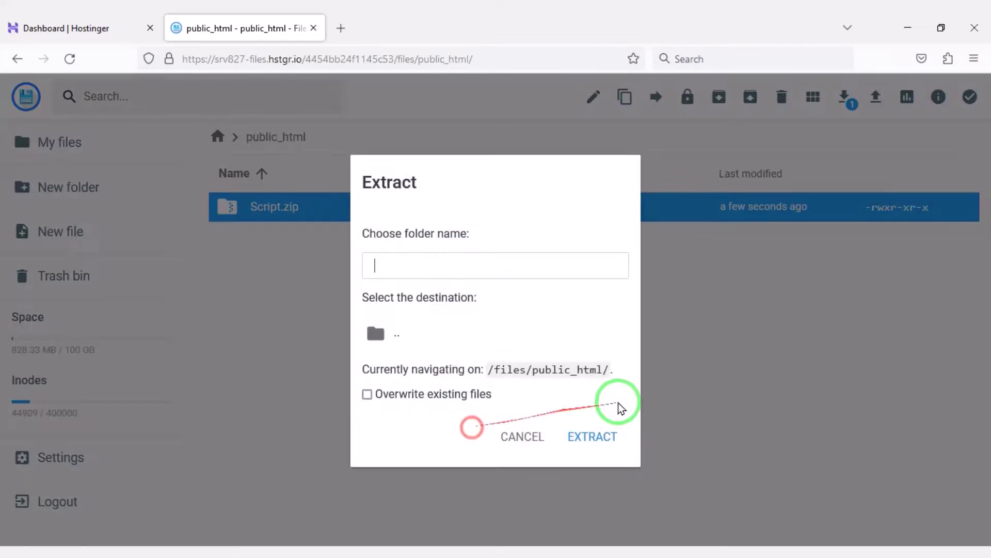
{"action": "type", "text": "MyF"}
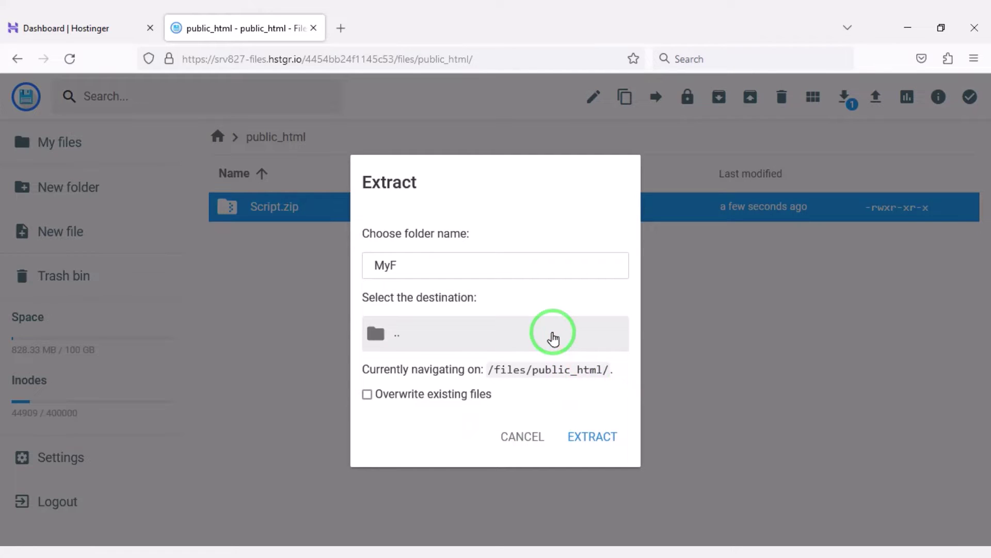
{"action": "type", "text": "older"}
{"action": "key", "text": "Return"}
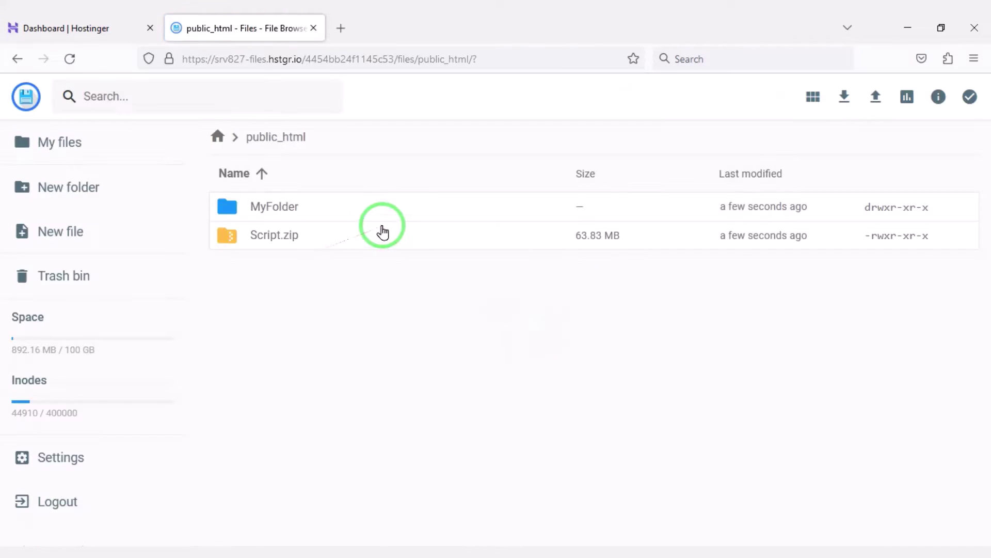
Step: Delete Script.zip from public_html
{"action": "left_click", "coordinate": [355, 238]}
{"action": "left_click", "coordinate": [782, 98]}
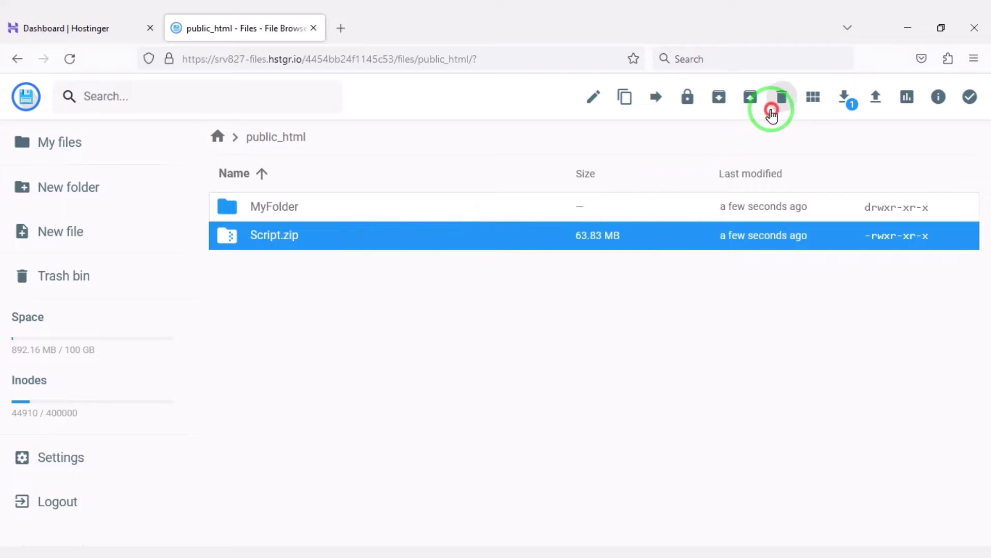
{"action": "left_click", "coordinate": [602, 339]}
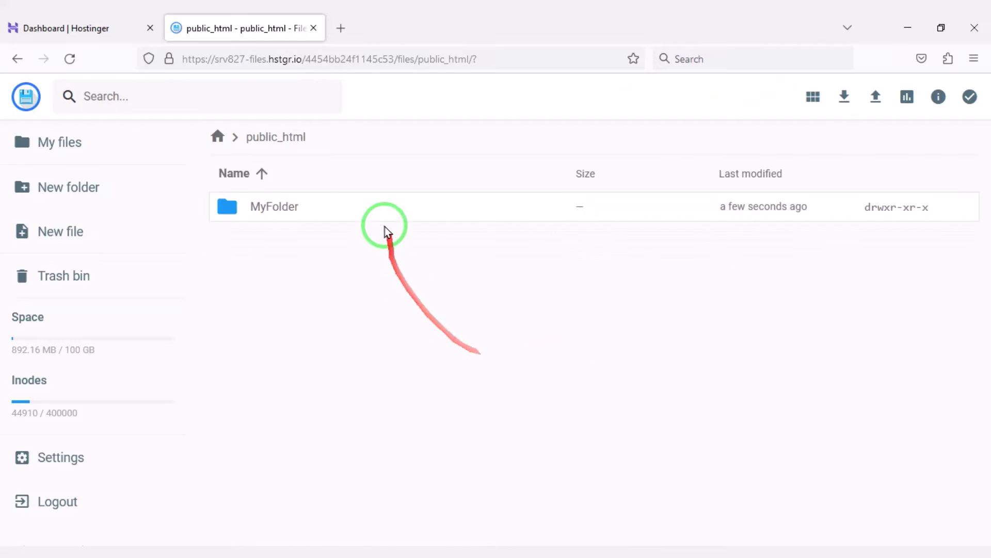
Step: Move all of MyFolder's contents up into public_html
{"action": "double_click", "coordinate": [383, 208]}
{"action": "key", "text": "ctrl+a"}
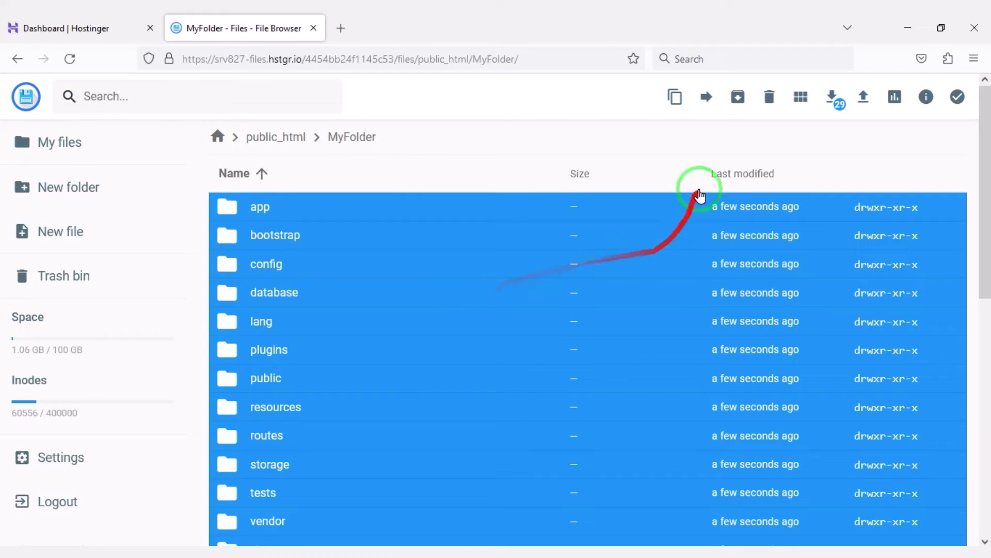
{"action": "left_click", "coordinate": [706, 98]}
{"action": "double_click", "coordinate": [522, 178]}
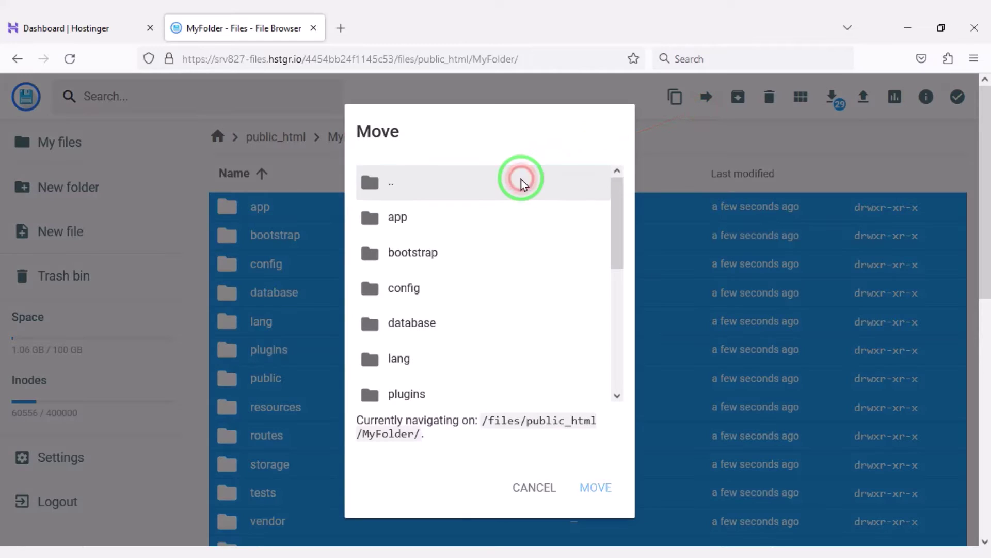
{"action": "double_click", "coordinate": [453, 272]}
{"action": "left_click", "coordinate": [449, 305]}
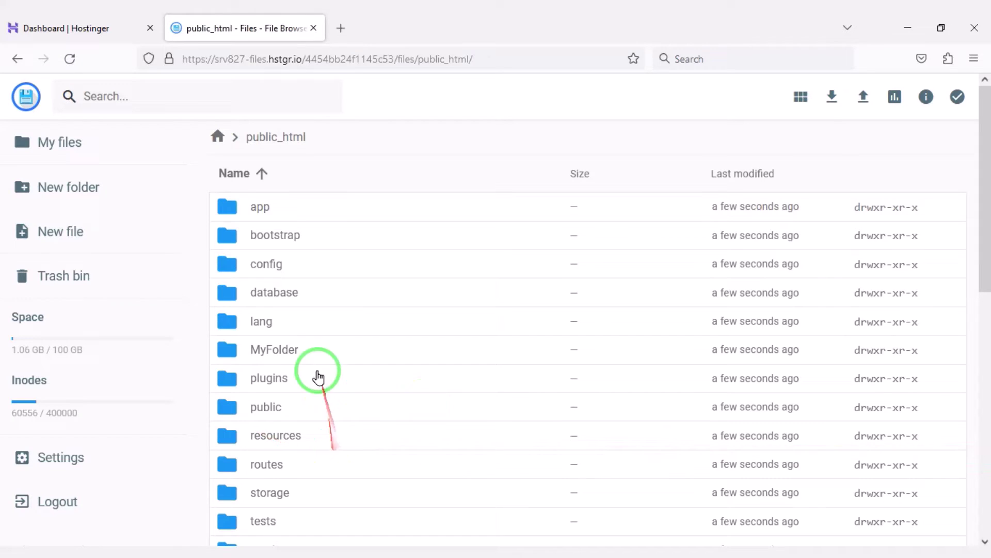
Step: Delete the emptied MyFolder
{"action": "left_click", "coordinate": [300, 342]}
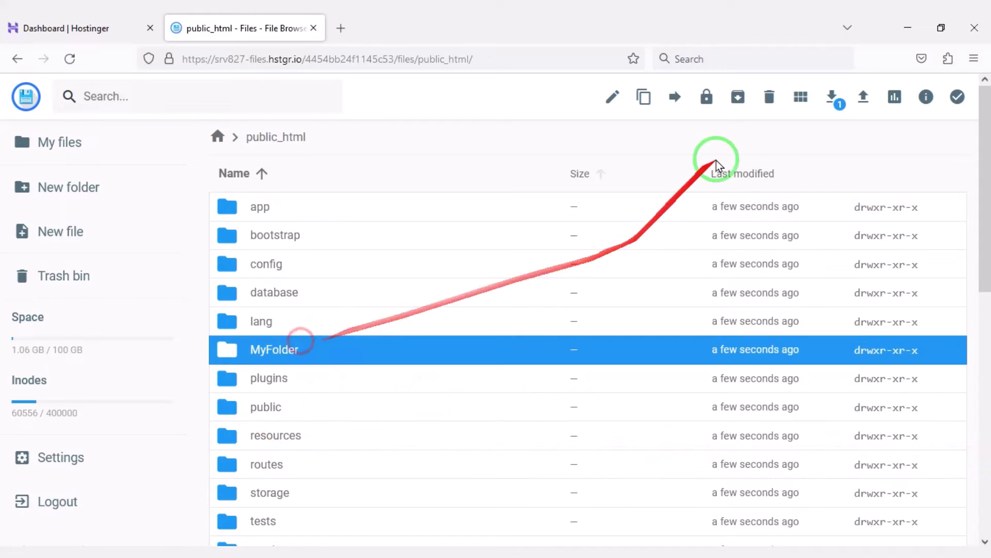
{"action": "left_click", "coordinate": [769, 97]}
{"action": "left_click", "coordinate": [591, 341]}
Step: Load codetai.xyz to start the Vironeer installer and review its requirements
{"action": "left_click", "coordinate": [341, 28]}
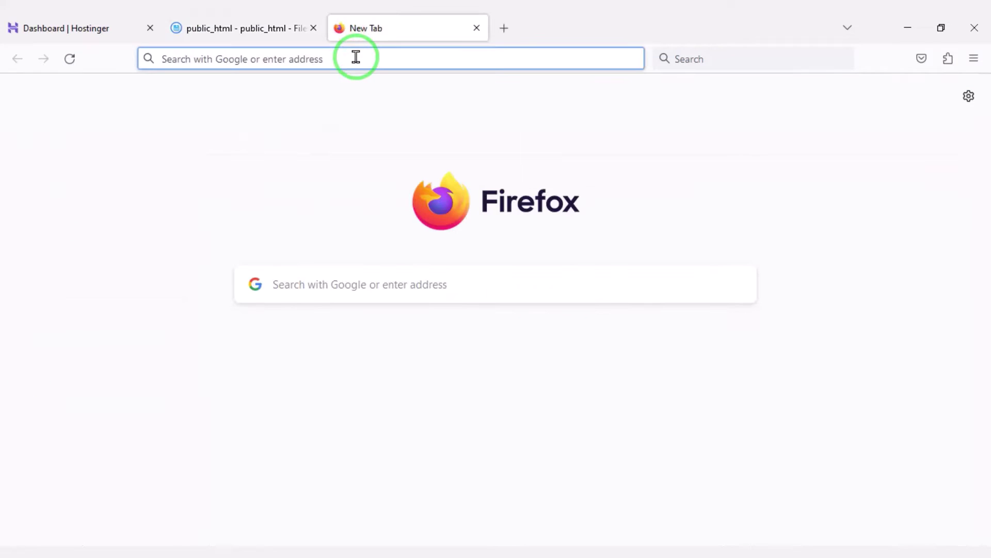
{"action": "type", "text": "codetai.xyz"}
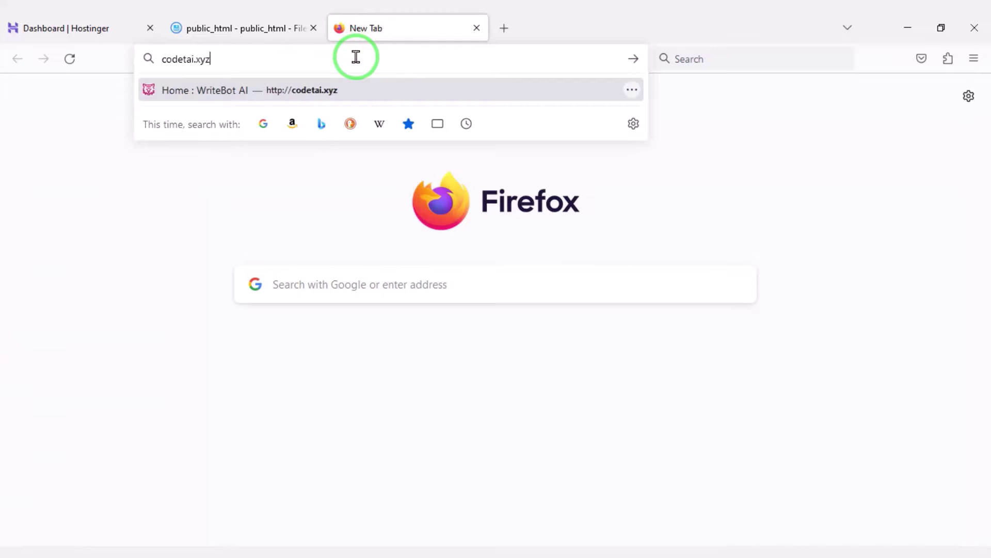
{"action": "key", "text": "Return"}
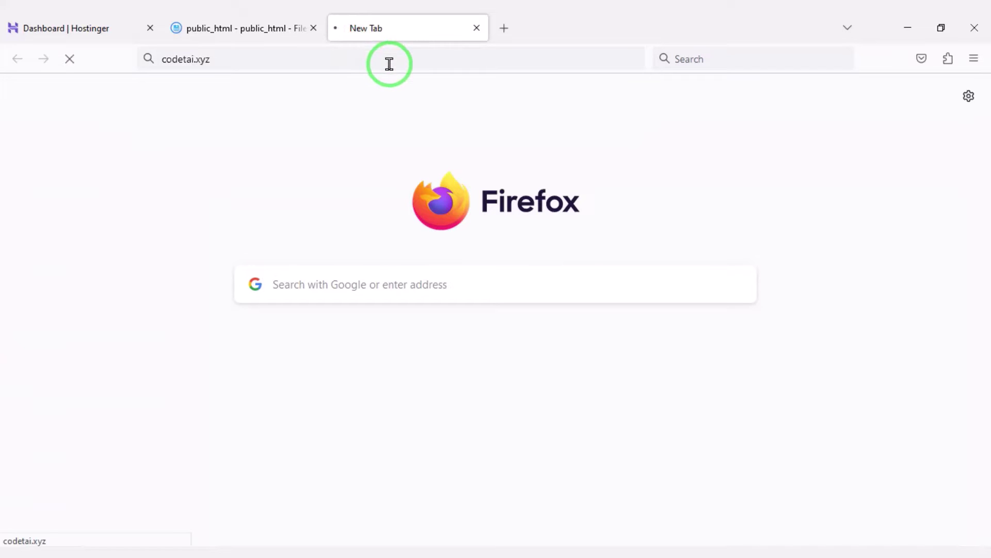
{"action": "scroll", "coordinate": [394, 219], "scroll_direction": "down", "scroll_amount": 10}
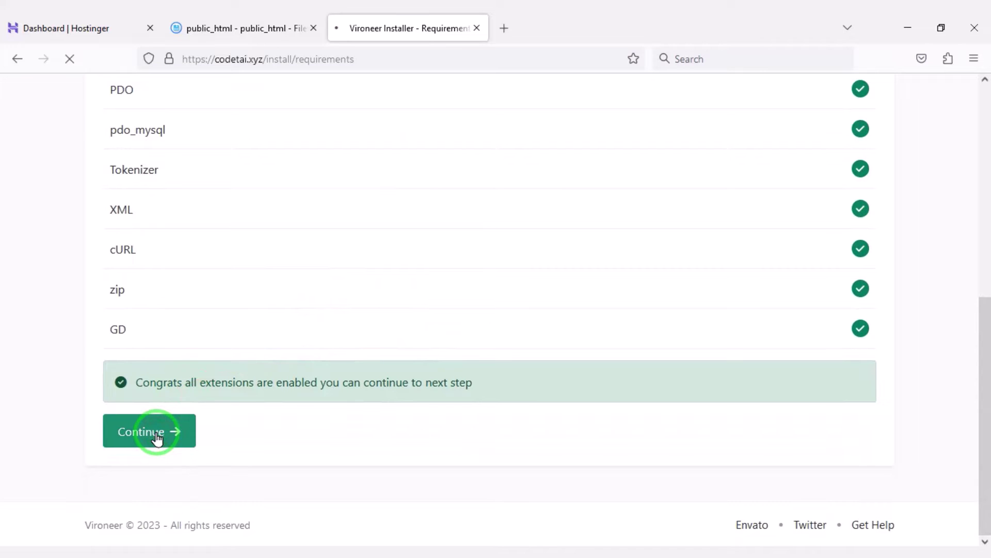
{"action": "scroll", "coordinate": [435, 292], "scroll_direction": "down", "scroll_amount": 8}
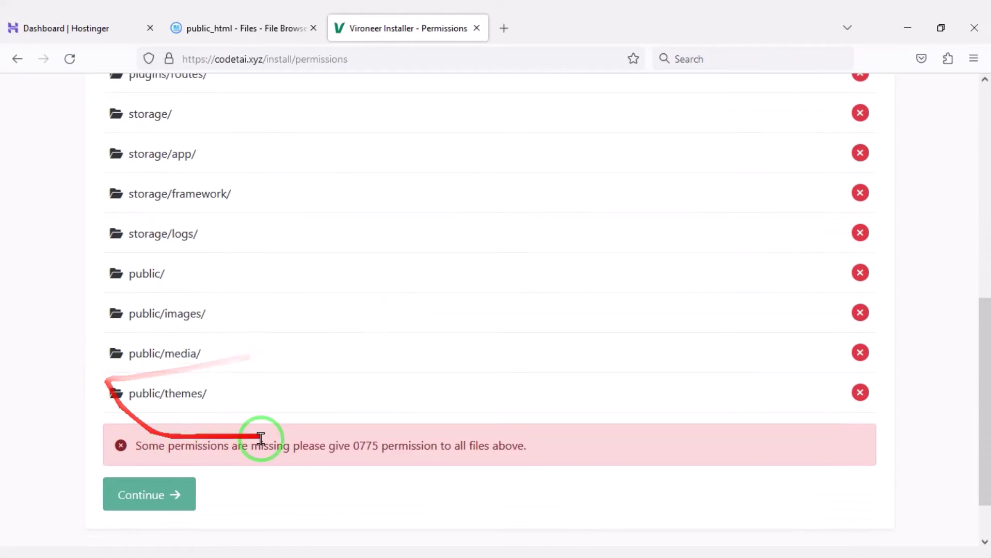
{"action": "scroll", "coordinate": [260, 438], "scroll_direction": "down", "scroll_amount": 2}
{"action": "scroll", "coordinate": [343, 436], "scroll_direction": "up", "scroll_amount": 10}
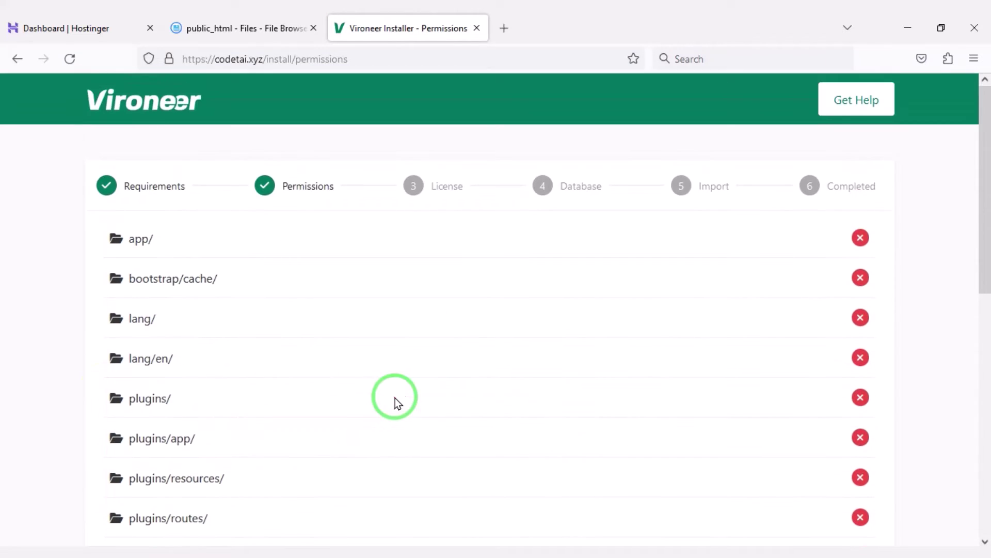
Step: Give others write access on the app folder's permissions in the file browser
{"action": "left_click", "coordinate": [243, 28]}
{"action": "right_click", "coordinate": [303, 205]}
{"action": "left_click", "coordinate": [320, 332]}
{"action": "left_click", "coordinate": [491, 250]}
Step: Give the bootstrap/cache folder write access for others, then recheck the installer's permission list
{"action": "left_click", "coordinate": [418, 19]}
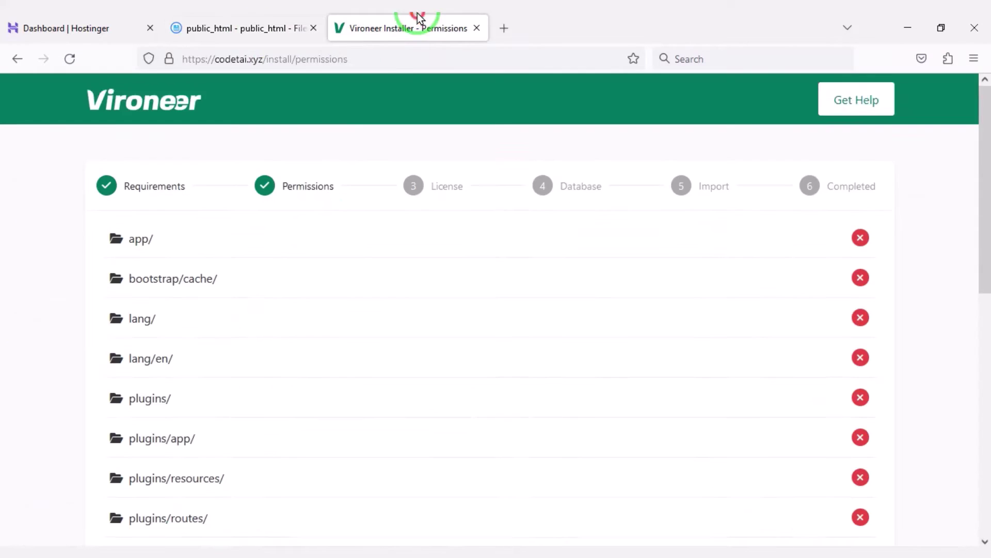
{"action": "scroll", "coordinate": [250, 110], "scroll_direction": "down", "scroll_amount": 2}
{"action": "left_click", "coordinate": [243, 28]}
{"action": "double_click", "coordinate": [325, 233]}
{"action": "right_click", "coordinate": [317, 207]}
{"action": "left_click", "coordinate": [365, 343]}
{"action": "left_click", "coordinate": [493, 279]}
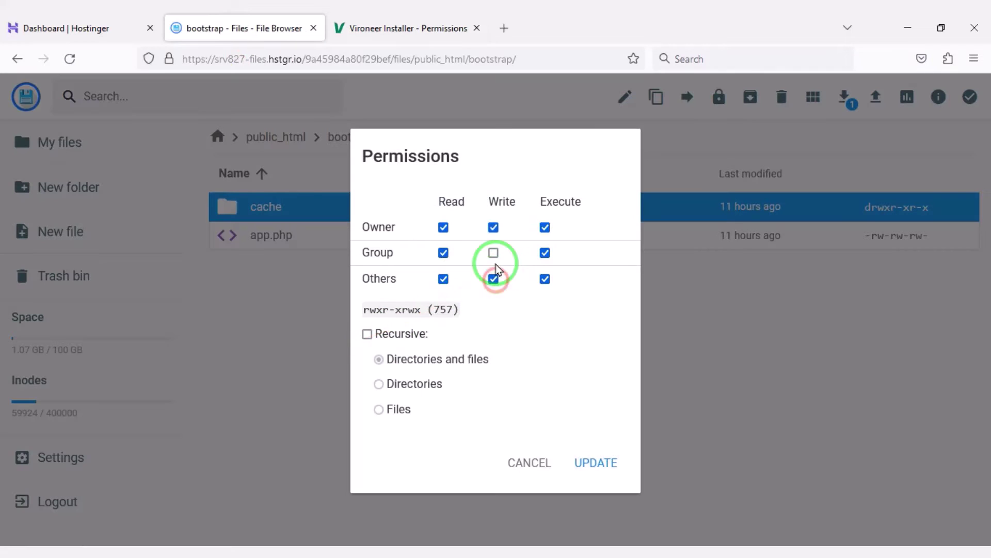
{"action": "left_click", "coordinate": [596, 462]}
{"action": "left_click", "coordinate": [405, 28]}
Step: Make the lang folder and its en subfolder writable, then recheck the installer
{"action": "left_click", "coordinate": [243, 28]}
{"action": "left_click", "coordinate": [275, 137]}
{"action": "left_click", "coordinate": [338, 321]}
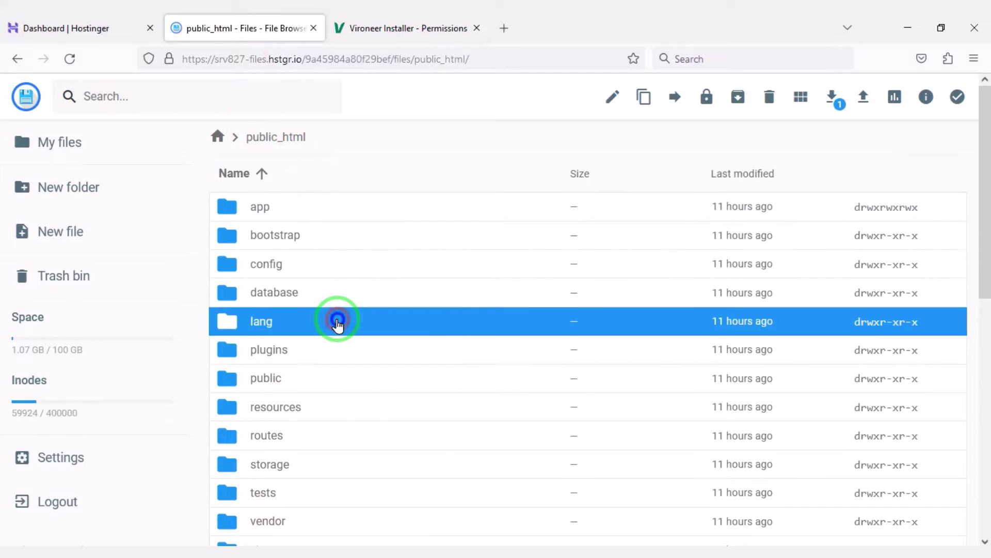
{"action": "right_click", "coordinate": [338, 321]}
{"action": "left_click", "coordinate": [362, 455]}
{"action": "left_click", "coordinate": [590, 462]}
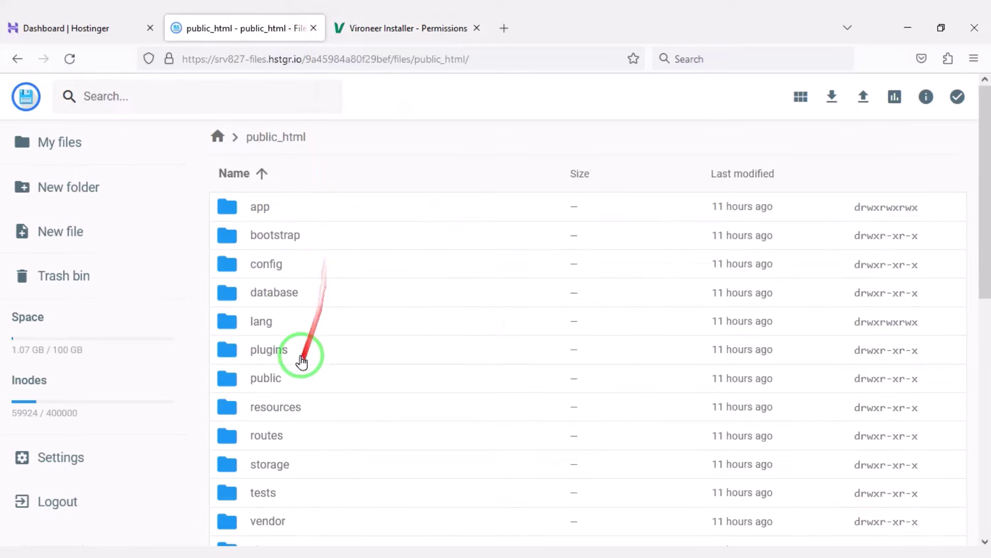
{"action": "double_click", "coordinate": [290, 322]}
{"action": "right_click", "coordinate": [292, 206]}
{"action": "left_click", "coordinate": [315, 352]}
{"action": "left_click", "coordinate": [596, 462]}
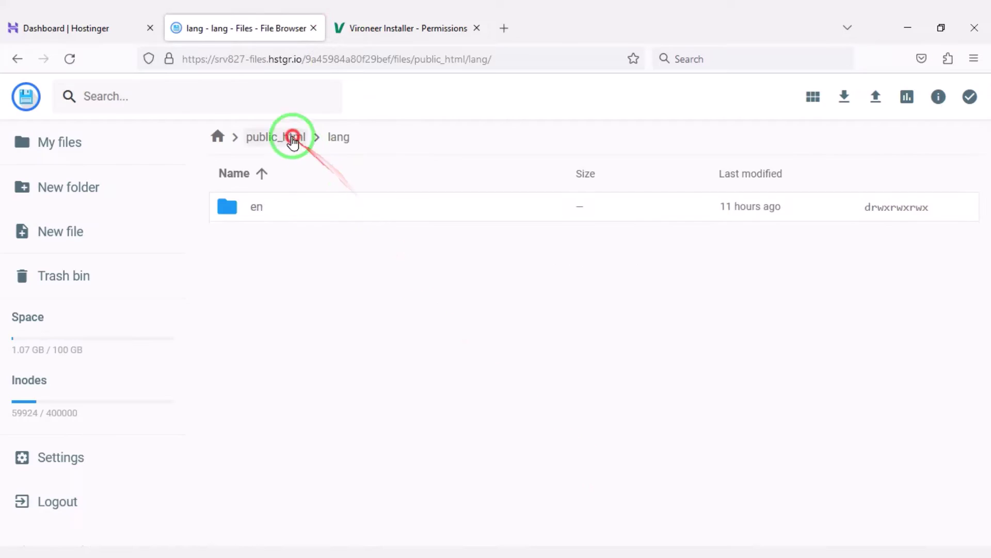
{"action": "left_click", "coordinate": [276, 137]}
{"action": "left_click", "coordinate": [405, 28]}
{"action": "scroll", "coordinate": [267, 378], "scroll_direction": "down", "scroll_amount": 3}
Step: Give the plugins folder Group and Others write permission
{"action": "left_click", "coordinate": [242, 27]}
{"action": "right_click", "coordinate": [305, 349]}
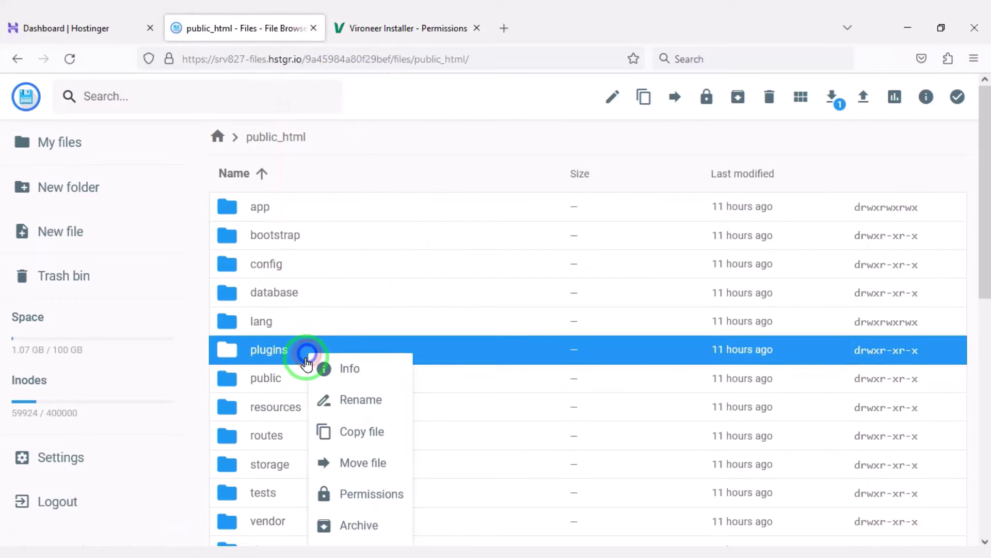
{"action": "left_click", "coordinate": [346, 491]}
{"action": "left_click", "coordinate": [487, 279]}
{"action": "left_click", "coordinate": [487, 253]}
{"action": "left_click", "coordinate": [593, 460]}
{"action": "double_click", "coordinate": [312, 359]}
Step: Make the plugins subfolders app, resources and routes writable, then recheck the installer
{"action": "right_click", "coordinate": [290, 207]}
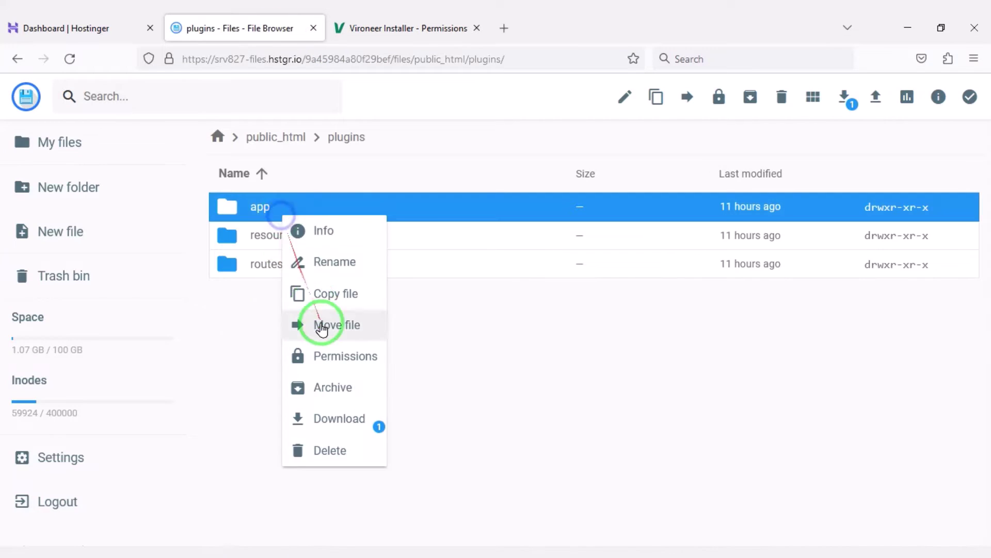
{"action": "left_click", "coordinate": [322, 354]}
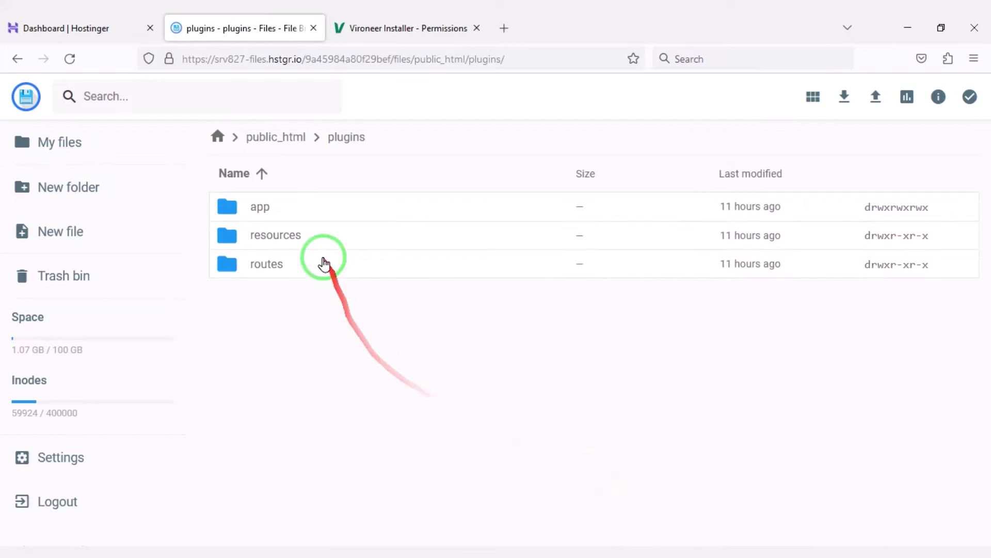
{"action": "right_click", "coordinate": [341, 235]}
{"action": "left_click", "coordinate": [383, 384]}
{"action": "left_click", "coordinate": [493, 253]}
{"action": "left_click", "coordinate": [578, 461]}
{"action": "right_click", "coordinate": [368, 264]}
{"action": "left_click", "coordinate": [410, 395]}
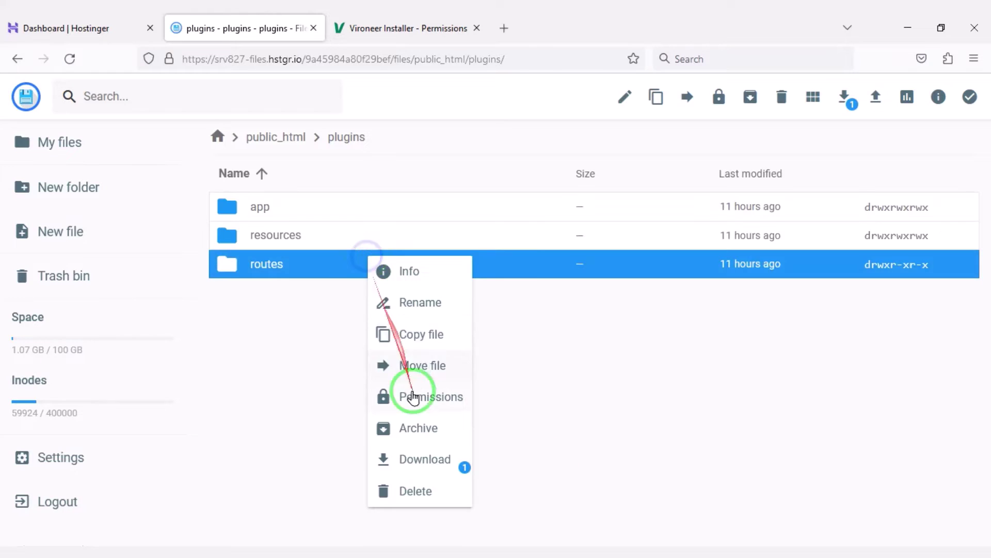
{"action": "left_click", "coordinate": [494, 252]}
{"action": "left_click", "coordinate": [584, 462]}
{"action": "left_click", "coordinate": [408, 28]}
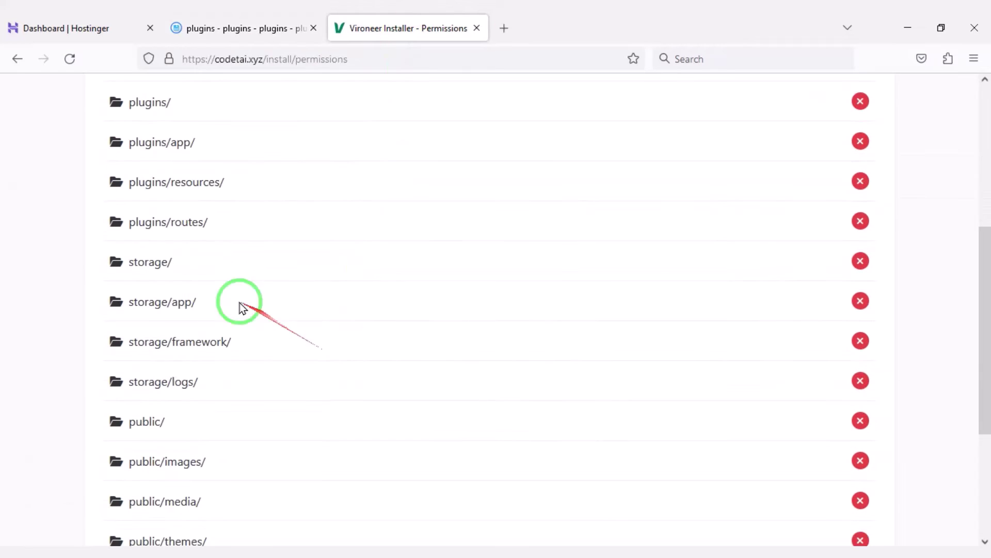
{"action": "scroll", "coordinate": [239, 308], "scroll_direction": "down", "scroll_amount": 2}
Step: Set write permissions on the storage folder and its app subfolder
{"action": "left_click", "coordinate": [273, 28]}
{"action": "left_click", "coordinate": [282, 136]}
{"action": "scroll", "coordinate": [348, 398], "scroll_direction": "down", "scroll_amount": 3}
{"action": "right_click", "coordinate": [338, 336]}
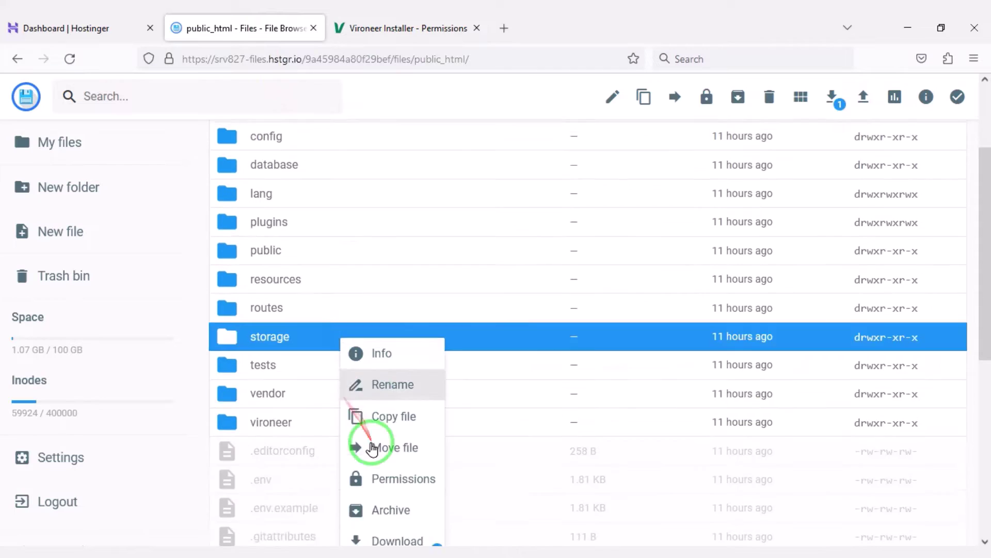
{"action": "left_click", "coordinate": [401, 475]}
{"action": "double_click", "coordinate": [363, 311]}
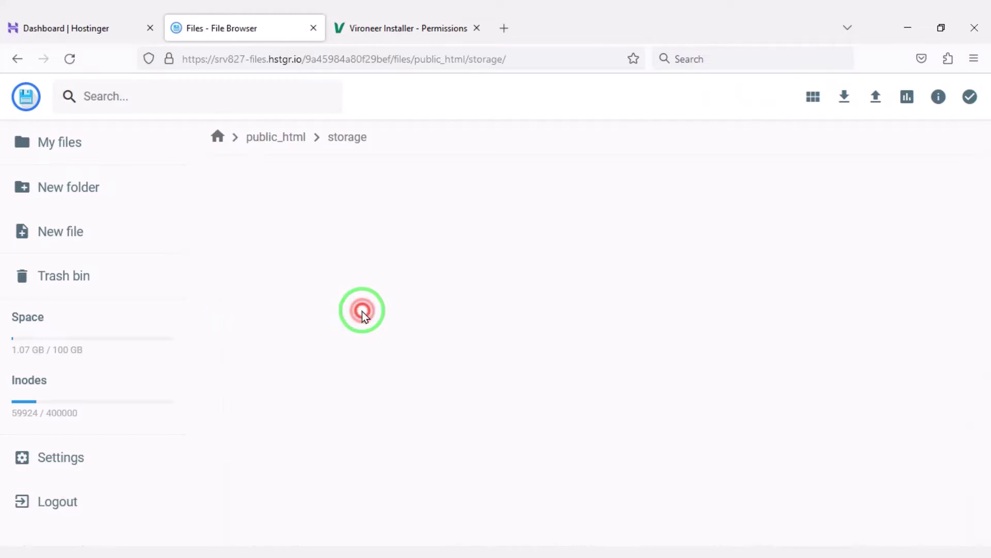
{"action": "right_click", "coordinate": [284, 206]}
{"action": "left_click", "coordinate": [342, 346]}
{"action": "left_click", "coordinate": [490, 279]}
{"action": "left_click", "coordinate": [488, 253]}
{"action": "left_click", "coordinate": [586, 465]}
Step: Make storage's framework and logs subfolders writable, then recheck the installer
{"action": "left_click", "coordinate": [394, 237]}
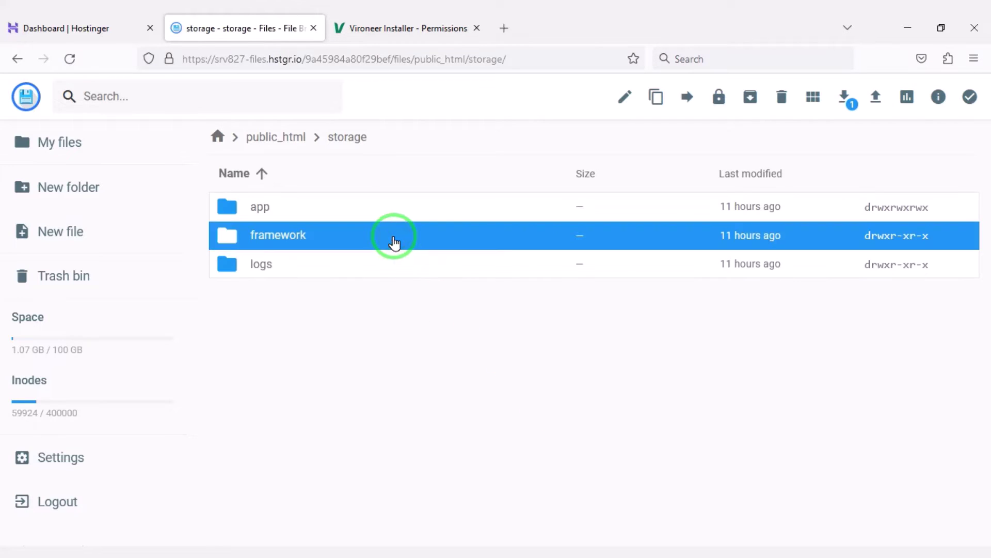
{"action": "right_click", "coordinate": [394, 237]}
{"action": "left_click", "coordinate": [452, 379]}
{"action": "left_click", "coordinate": [494, 279]}
{"action": "left_click", "coordinate": [587, 464]}
{"action": "left_click", "coordinate": [288, 264]}
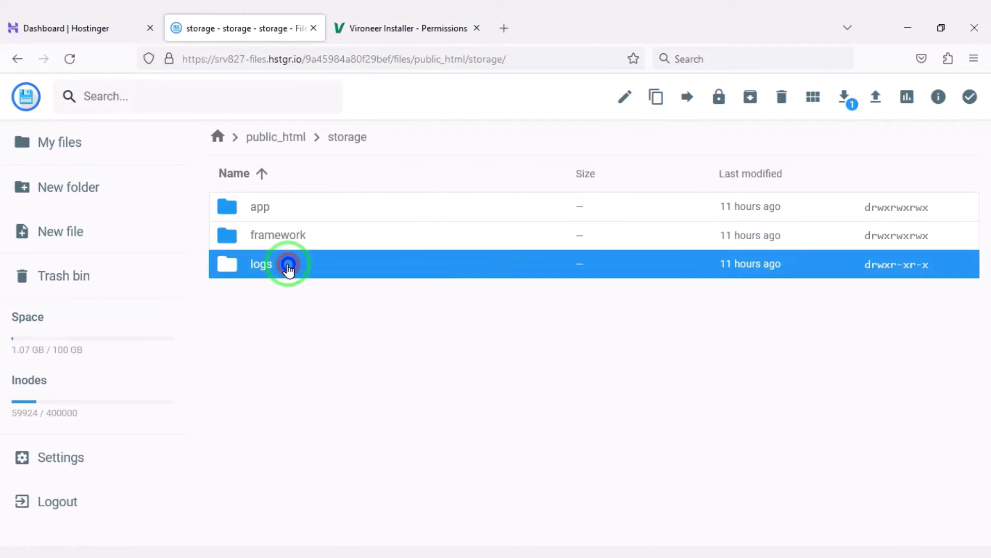
{"action": "right_click", "coordinate": [288, 263]}
{"action": "left_click", "coordinate": [345, 404]}
{"action": "left_click", "coordinate": [584, 459]}
{"action": "left_click", "coordinate": [402, 28]}
{"action": "scroll", "coordinate": [366, 383], "scroll_direction": "down", "scroll_amount": 3}
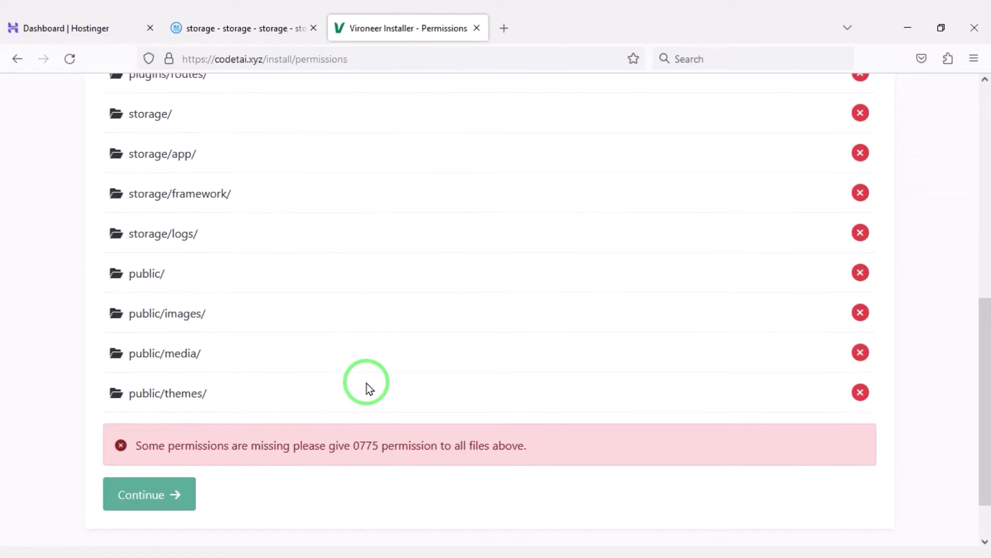
Step: Give the public folder Group and Others write permission
{"action": "left_click", "coordinate": [269, 28]}
{"action": "left_click", "coordinate": [276, 137]}
{"action": "scroll", "coordinate": [323, 405], "scroll_direction": "down", "scroll_amount": 5}
{"action": "scroll", "coordinate": [324, 405], "scroll_direction": "up", "scroll_amount": 2}
{"action": "left_click", "coordinate": [306, 303]}
{"action": "right_click", "coordinate": [306, 303]}
{"action": "left_click", "coordinate": [362, 444]}
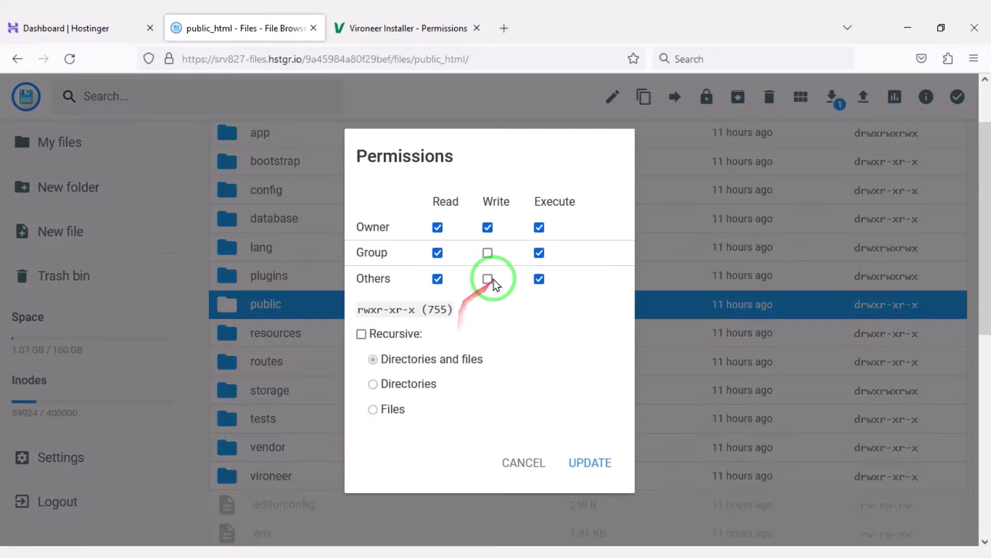
{"action": "left_click", "coordinate": [494, 278]}
{"action": "left_click", "coordinate": [487, 249]}
{"action": "left_click", "coordinate": [586, 461]}
{"action": "double_click", "coordinate": [322, 371]}
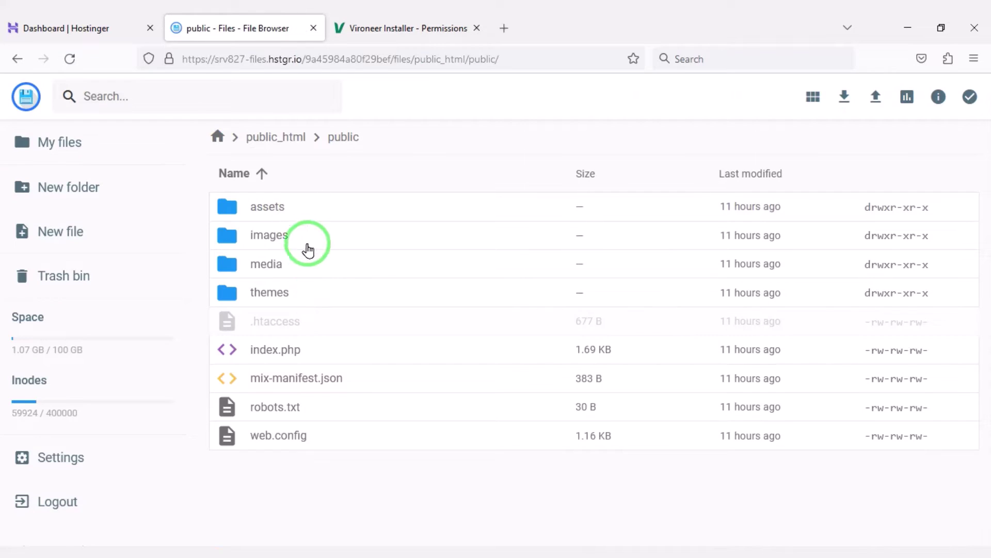
Step: Make the public/images folder writable after rechecking the installer
{"action": "left_click", "coordinate": [401, 28]}
{"action": "left_click", "coordinate": [246, 28]}
{"action": "left_click", "coordinate": [311, 235]}
{"action": "right_click", "coordinate": [312, 235]}
{"action": "left_click", "coordinate": [369, 376]}
{"action": "left_click", "coordinate": [491, 277]}
{"action": "left_click", "coordinate": [488, 250]}
{"action": "left_click", "coordinate": [593, 463]}
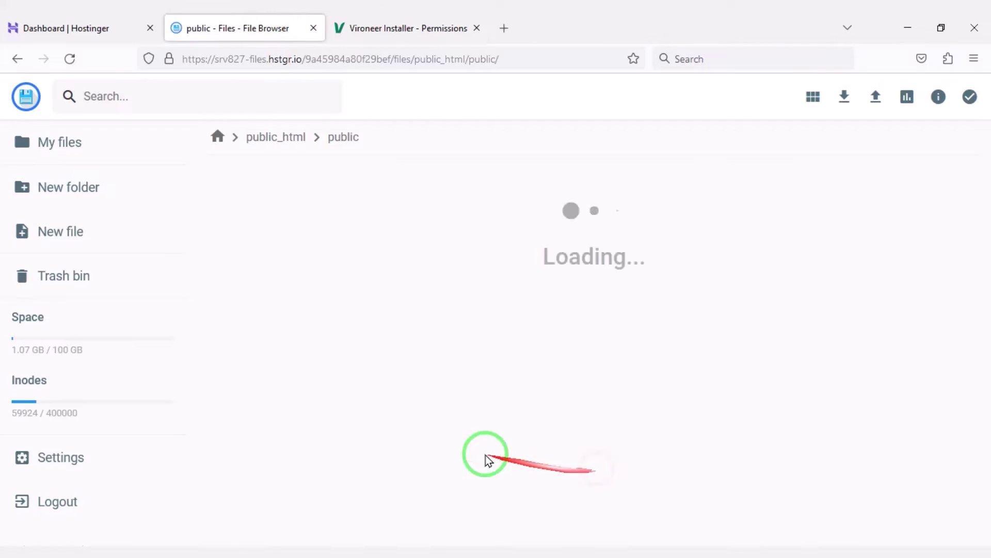
Step: Make the public/media and public/themes folders writable, then return to the installer
{"action": "left_click", "coordinate": [311, 264]}
{"action": "right_click", "coordinate": [311, 264]}
{"action": "left_click", "coordinate": [356, 408]}
{"action": "left_click", "coordinate": [311, 292]}
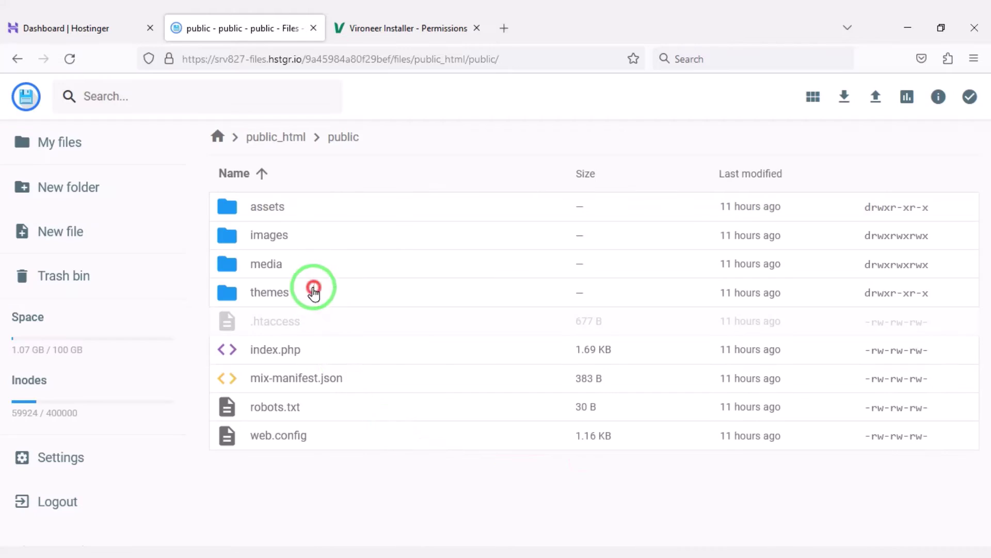
{"action": "right_click", "coordinate": [310, 292]}
{"action": "left_click", "coordinate": [357, 437]}
{"action": "left_click", "coordinate": [494, 279]}
{"action": "left_click", "coordinate": [493, 253]}
{"action": "left_click", "coordinate": [593, 462]}
{"action": "left_click", "coordinate": [401, 28]}
Step: Paste the license certificate's purchase code into the Purchase Code field and continue to the Database step
{"action": "left_click", "coordinate": [70, 58]}
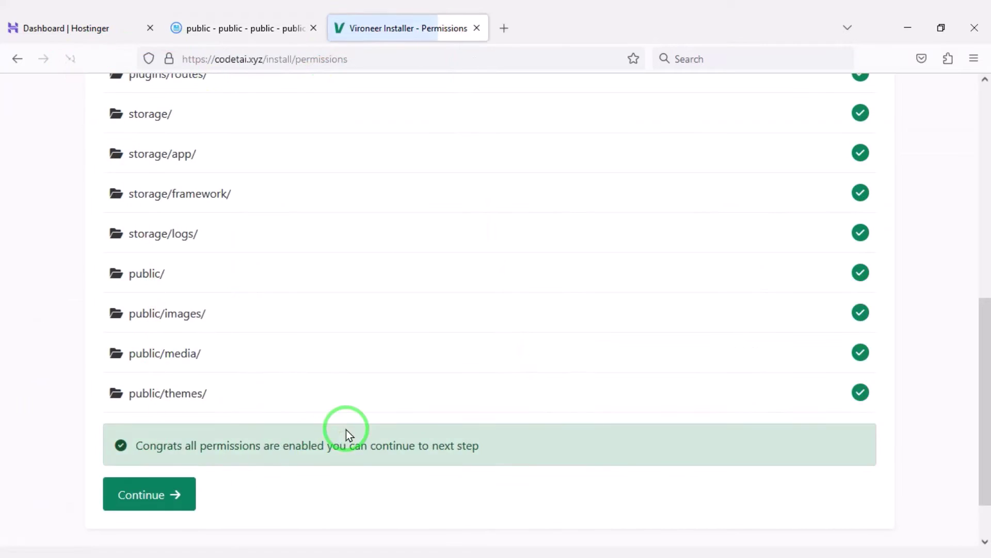
{"action": "scroll", "coordinate": [279, 432], "scroll_direction": "down", "scroll_amount": 2}
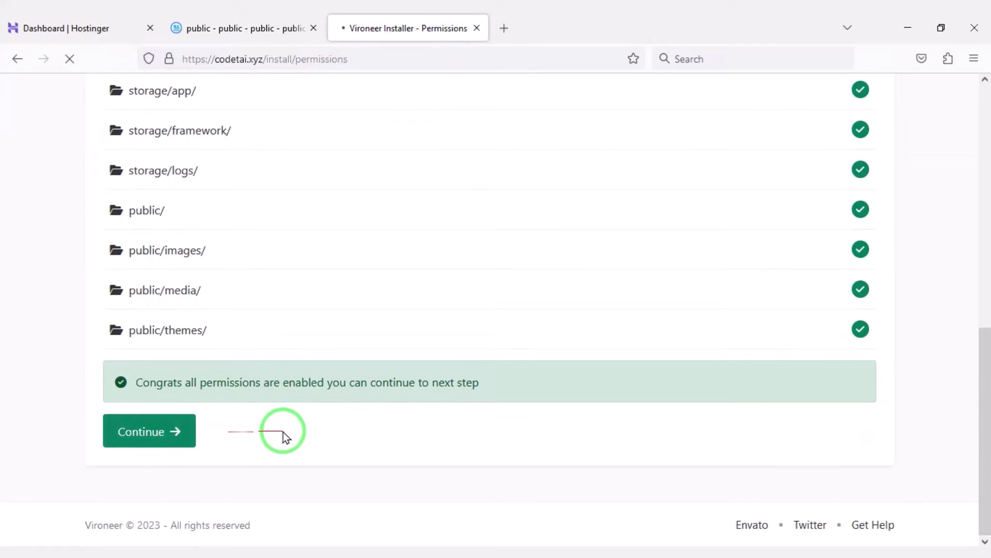
{"action": "mouse_move", "coordinate": [77, 274]}
{"action": "left_mouse_down"}
{"action": "mouse_move", "coordinate": [454, 371]}
{"action": "mouse_move", "coordinate": [893, 347]}
{"action": "left_mouse_up"}
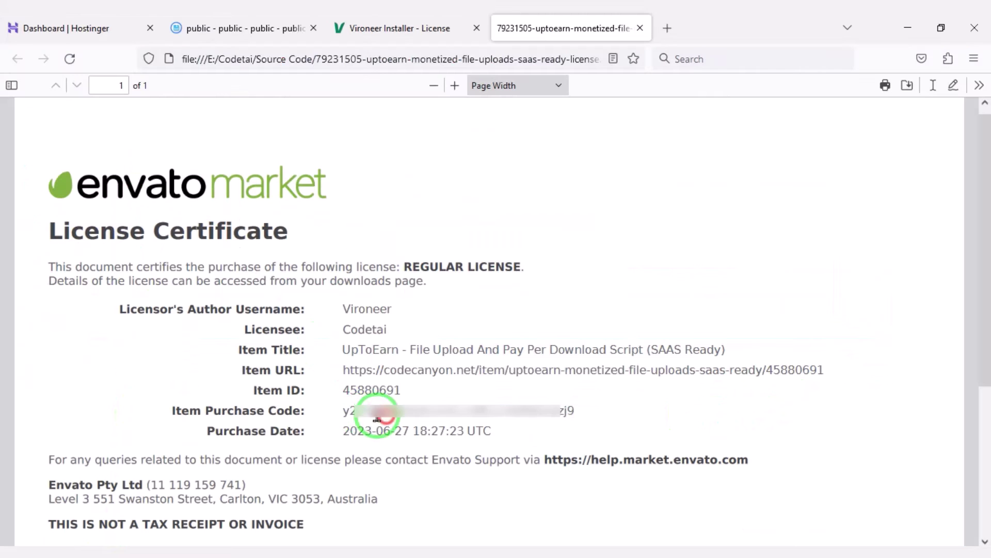
{"action": "right_click", "coordinate": [363, 418]}
{"action": "left_click", "coordinate": [392, 236]}
{"action": "left_click", "coordinate": [397, 28]}
{"action": "right_click", "coordinate": [241, 321]}
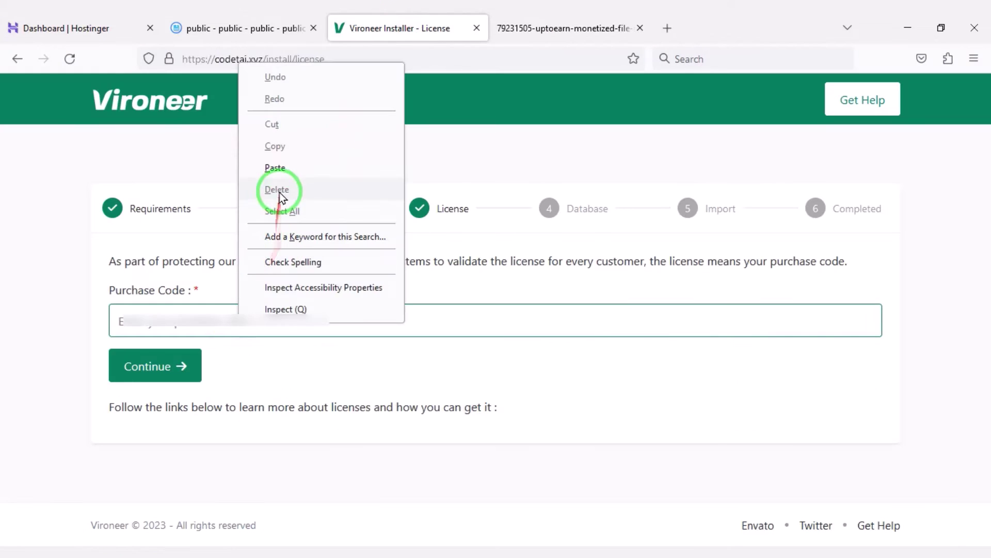
{"action": "left_click", "coordinate": [284, 169]}
{"action": "left_click", "coordinate": [168, 378]}
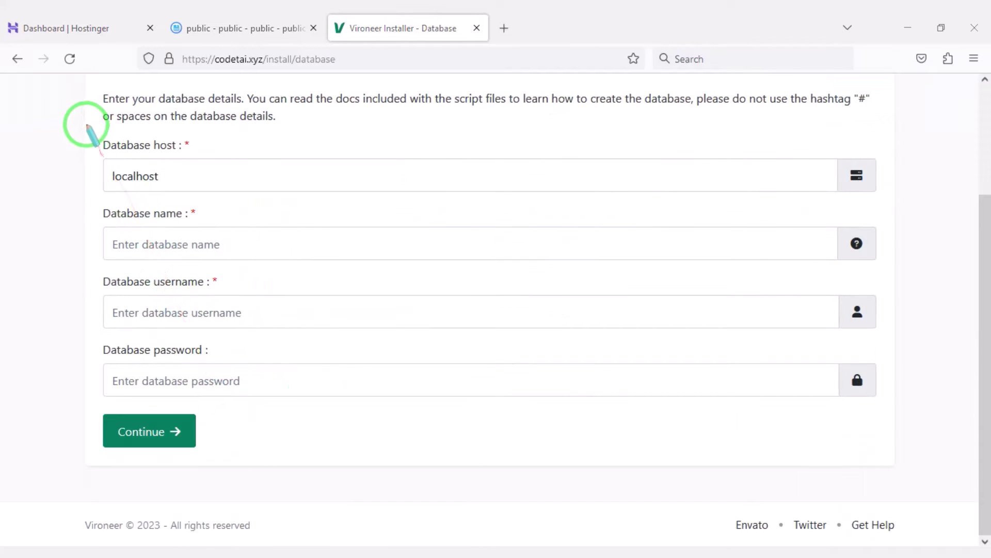
{"action": "mouse_move", "coordinate": [86, 124]}
{"action": "left_mouse_down"}
{"action": "mouse_move", "coordinate": [349, 294]}
{"action": "mouse_move", "coordinate": [885, 398]}
{"action": "mouse_move", "coordinate": [908, 416]}
{"action": "mouse_move", "coordinate": [892, 416]}
{"action": "left_mouse_up"}
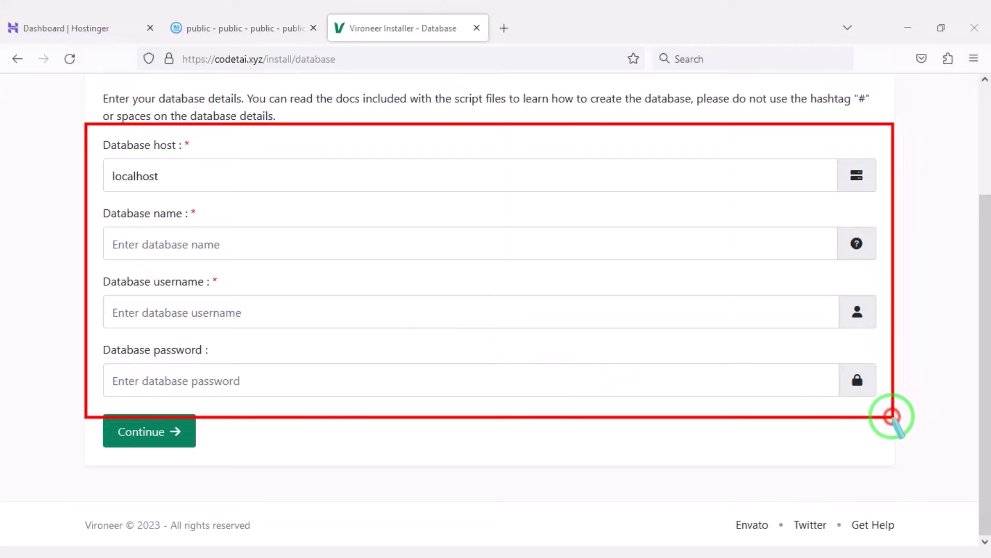
Step: On hPanel's MySQL Databases page, enter the username 'user' for a new database
{"action": "left_click", "coordinate": [62, 28]}
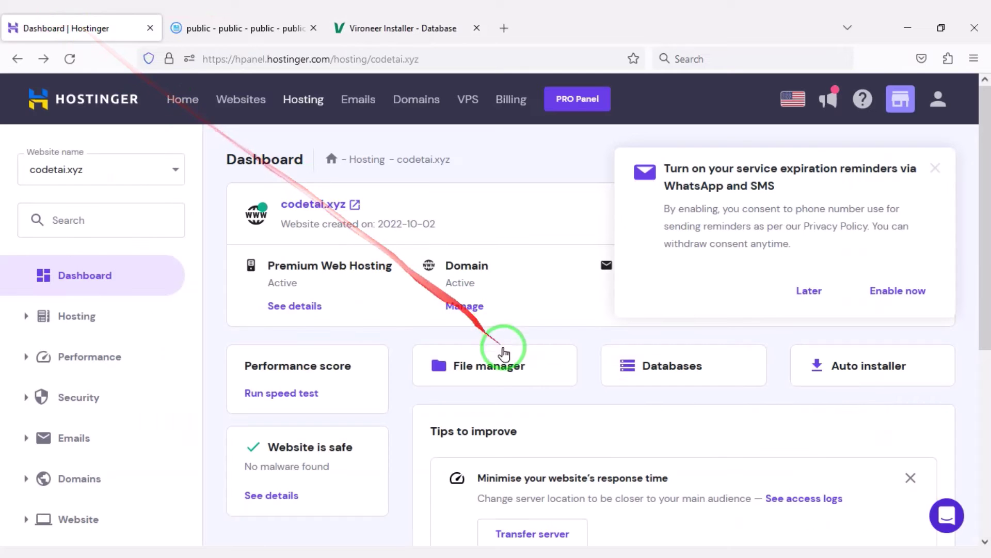
{"action": "left_click", "coordinate": [936, 168]}
{"action": "scroll", "coordinate": [692, 289], "scroll_direction": "down", "scroll_amount": 2}
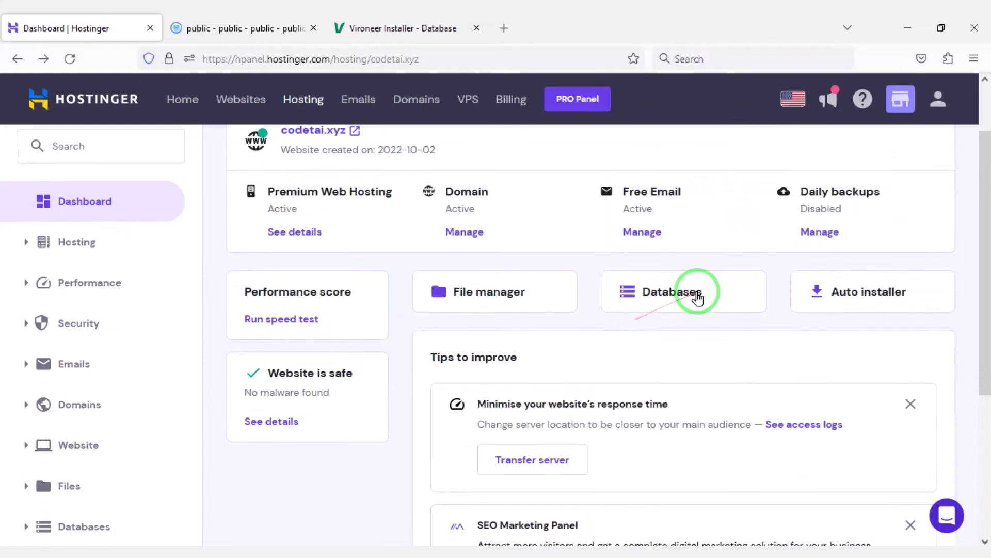
{"action": "left_click", "coordinate": [694, 291]}
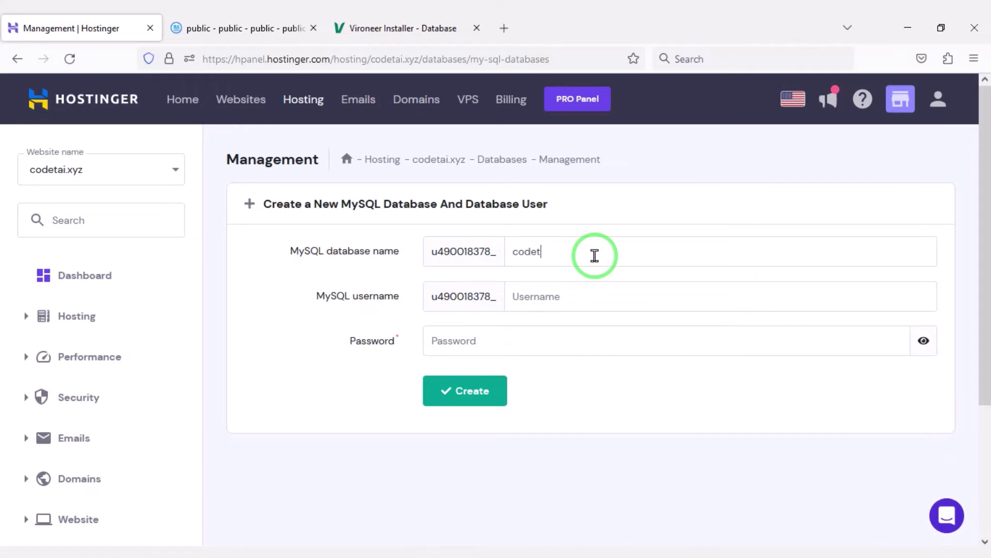
{"action": "scroll", "coordinate": [595, 256], "scroll_direction": "down", "scroll_amount": 2}
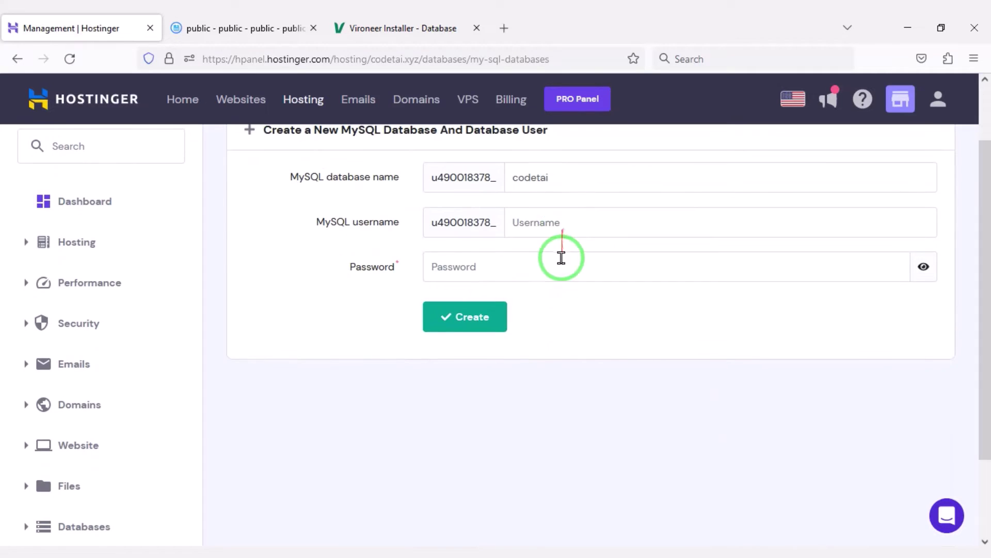
{"action": "left_click", "coordinate": [568, 233]}
{"action": "type", "text": "usercodetai"}
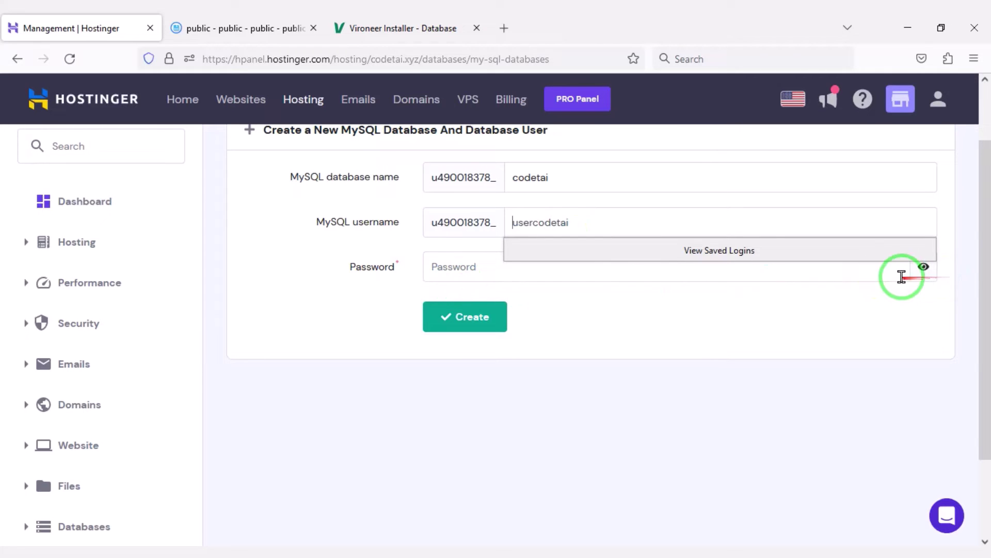
{"action": "scroll", "coordinate": [902, 277], "scroll_direction": "up", "scroll_amount": 2}
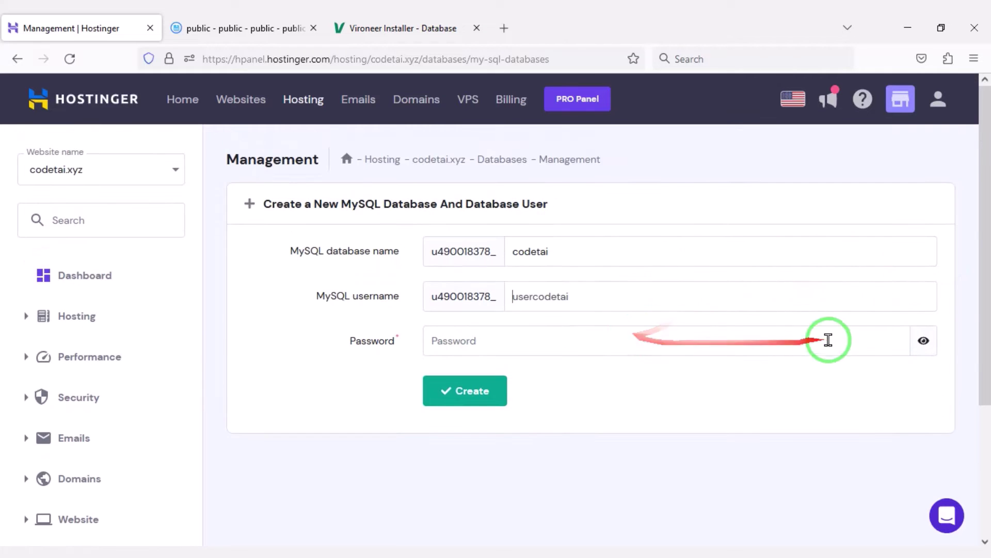
Step: Generate a random database password, paste it into the installer, and create the database
{"action": "left_click", "coordinate": [826, 339]}
{"action": "left_click", "coordinate": [892, 340]}
{"action": "right_click", "coordinate": [440, 340]}
{"action": "left_click", "coordinate": [477, 142]}
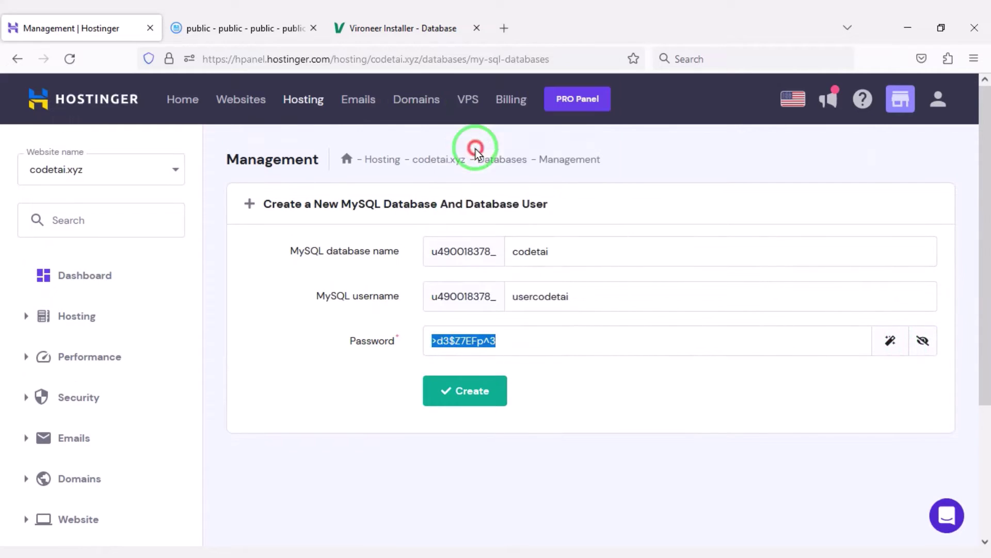
{"action": "left_click", "coordinate": [403, 28]}
{"action": "left_click", "coordinate": [239, 384]}
{"action": "key", "text": "ctrl+v"}
{"action": "left_click", "coordinate": [71, 28]}
{"action": "left_click", "coordinate": [445, 391]}
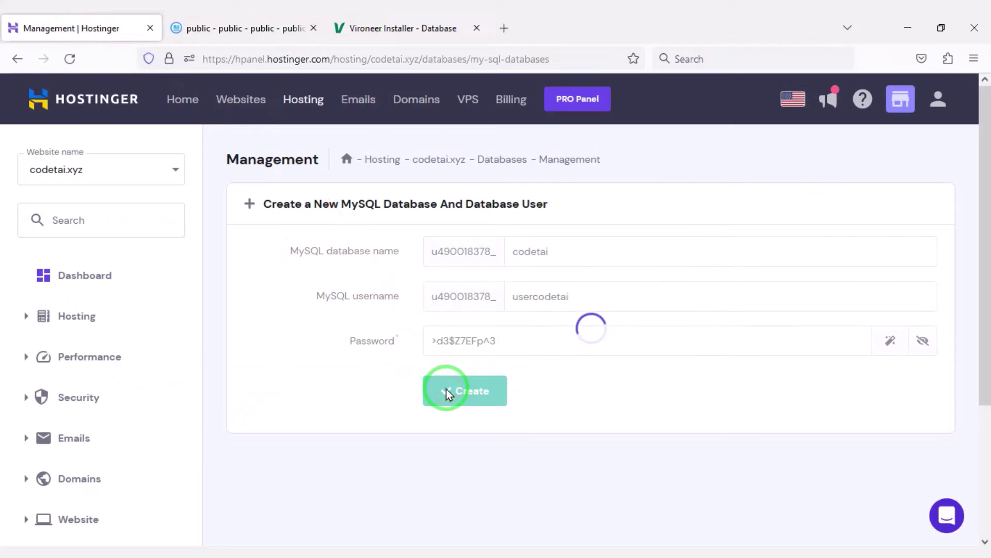
Step: Copy the new database's full name into the installer's Database name field
{"action": "scroll", "coordinate": [454, 397], "scroll_direction": "down", "scroll_amount": 3}
{"action": "left_click_drag", "start_coordinate": [356, 421], "coordinate": [253, 421]}
{"action": "right_click", "coordinate": [253, 421]}
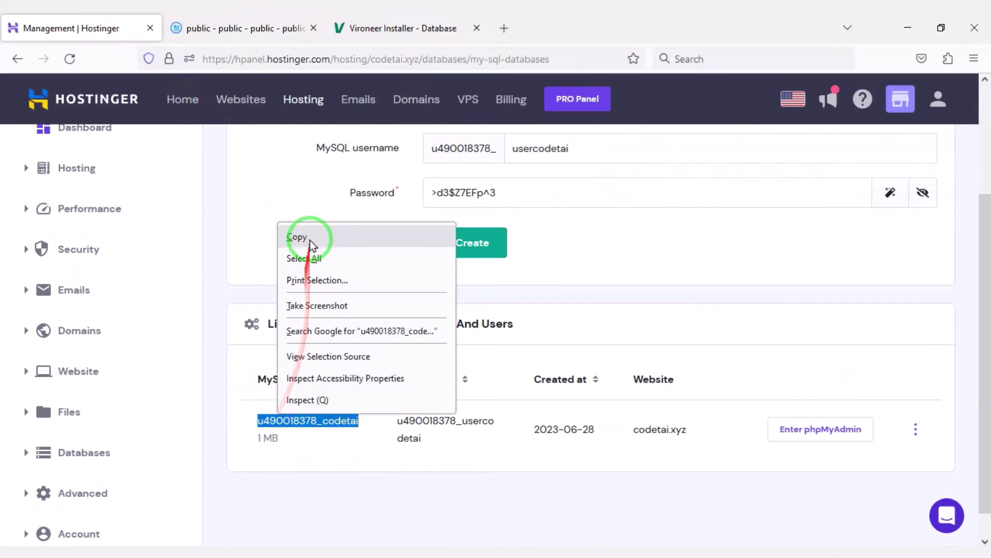
{"action": "left_click", "coordinate": [305, 233]}
{"action": "left_click", "coordinate": [403, 28]}
{"action": "right_click", "coordinate": [244, 246]}
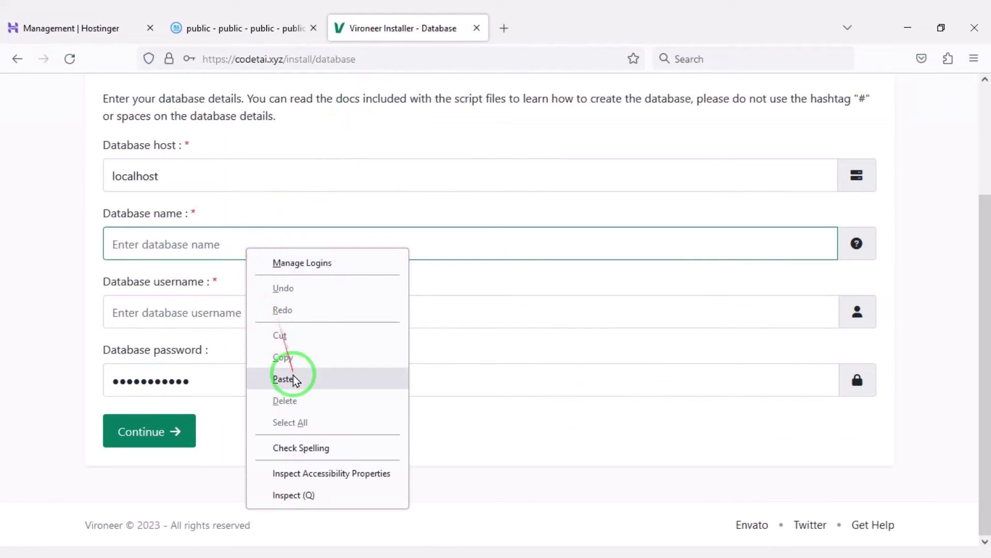
{"action": "left_click", "coordinate": [289, 379]}
Step: Paste the MySQL username into the installer's username field and submit the database details
{"action": "left_click", "coordinate": [88, 24]}
{"action": "left_click_drag", "start_coordinate": [442, 457], "coordinate": [390, 428]}
{"action": "right_click", "coordinate": [409, 421]}
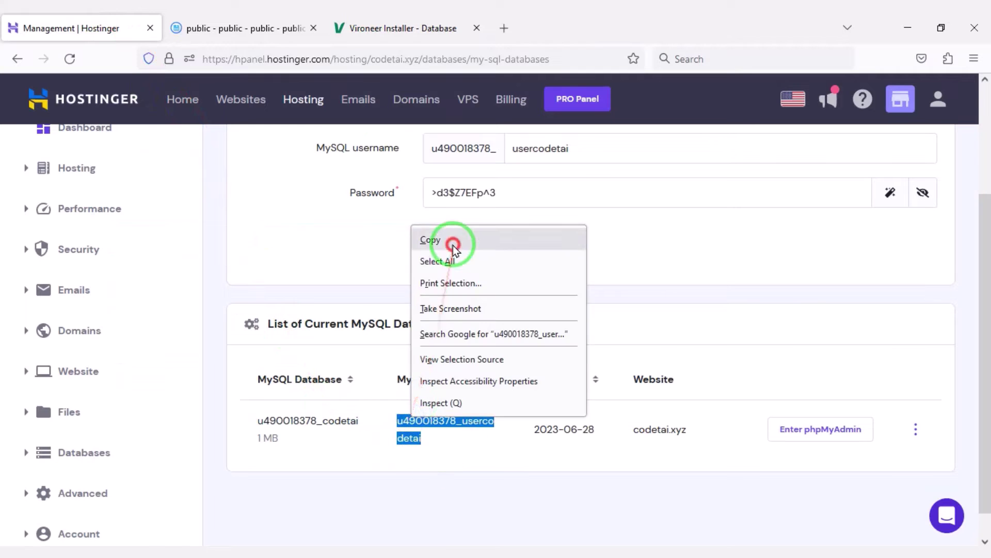
{"action": "left_click", "coordinate": [452, 239]}
{"action": "left_click", "coordinate": [403, 28]}
{"action": "right_click", "coordinate": [229, 310]}
{"action": "left_click", "coordinate": [258, 174]}
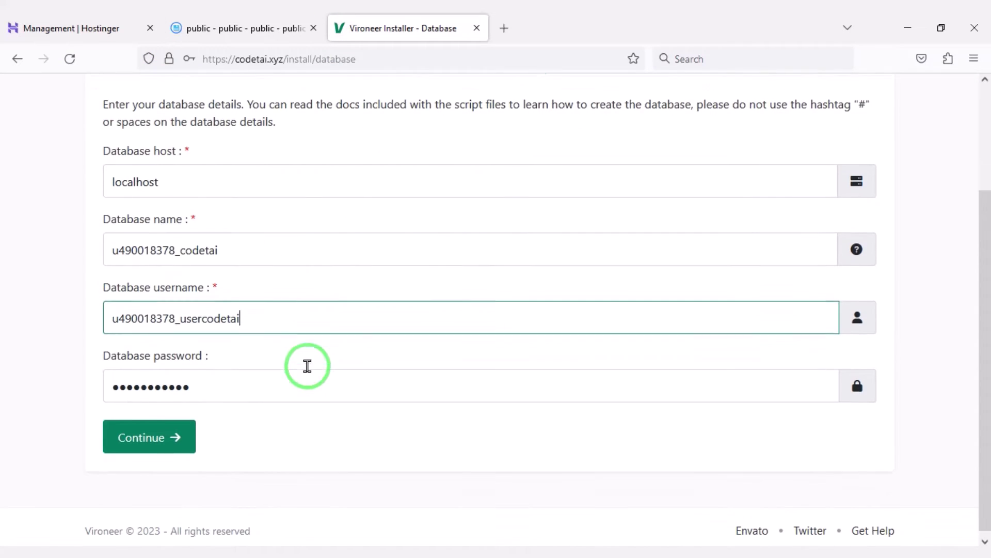
{"action": "left_click", "coordinate": [155, 433]}
Step: Skip saving the database login and enter website name Codetai with admin path admin
{"action": "left_click", "coordinate": [388, 241]}
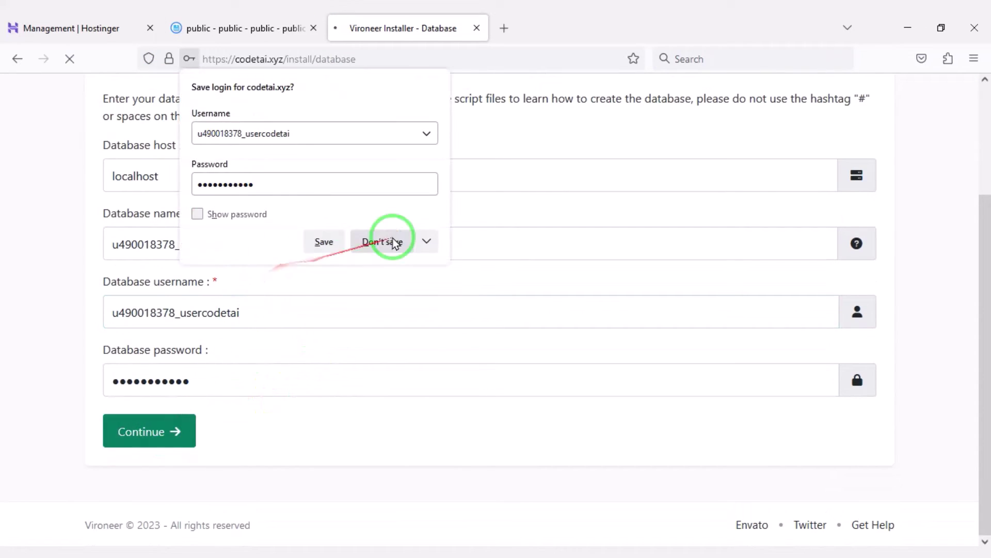
{"action": "scroll", "coordinate": [365, 320], "scroll_direction": "down", "scroll_amount": 3}
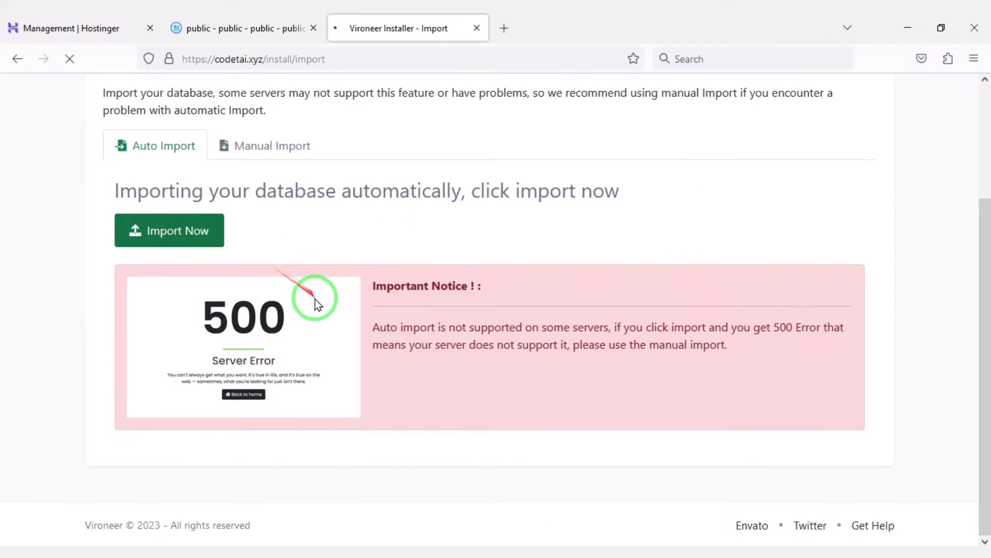
{"action": "scroll", "coordinate": [317, 304], "scroll_direction": "down", "scroll_amount": 3}
{"action": "left_click", "coordinate": [234, 156]}
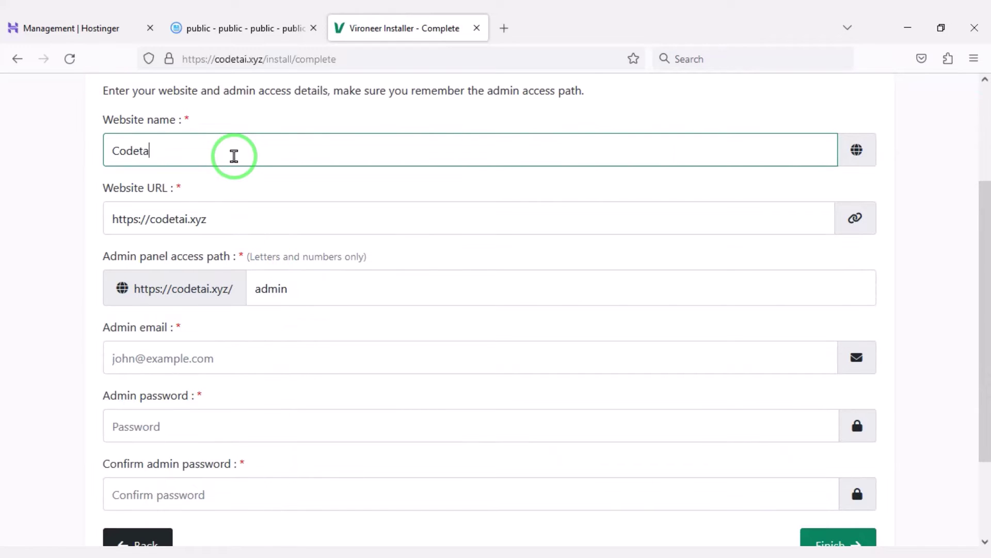
{"action": "scroll", "coordinate": [234, 156], "scroll_direction": "down", "scroll_amount": 2}
{"action": "left_click", "coordinate": [327, 212]}
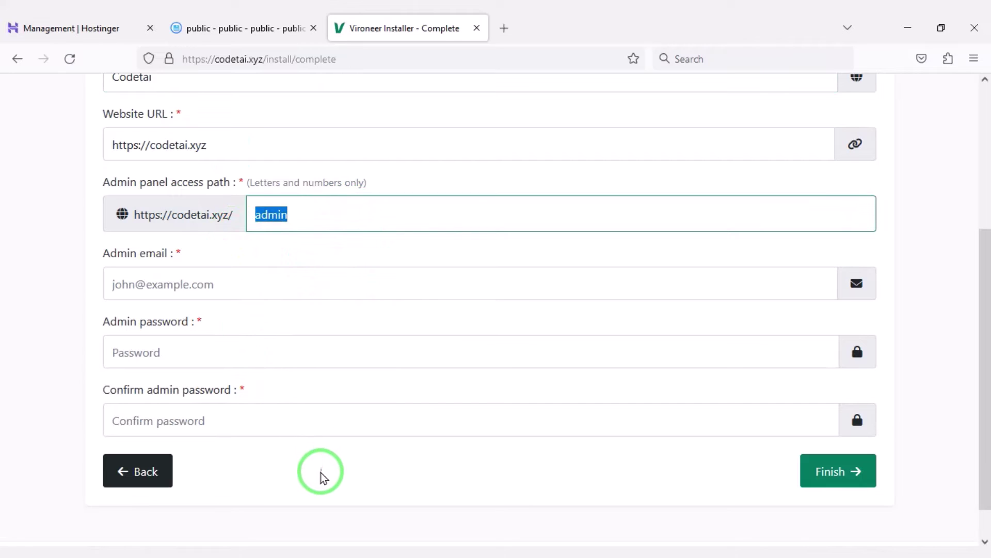
Step: Fill in the admin email, password and confirmation, then finish the installation
{"action": "left_click", "coordinate": [140, 272]}
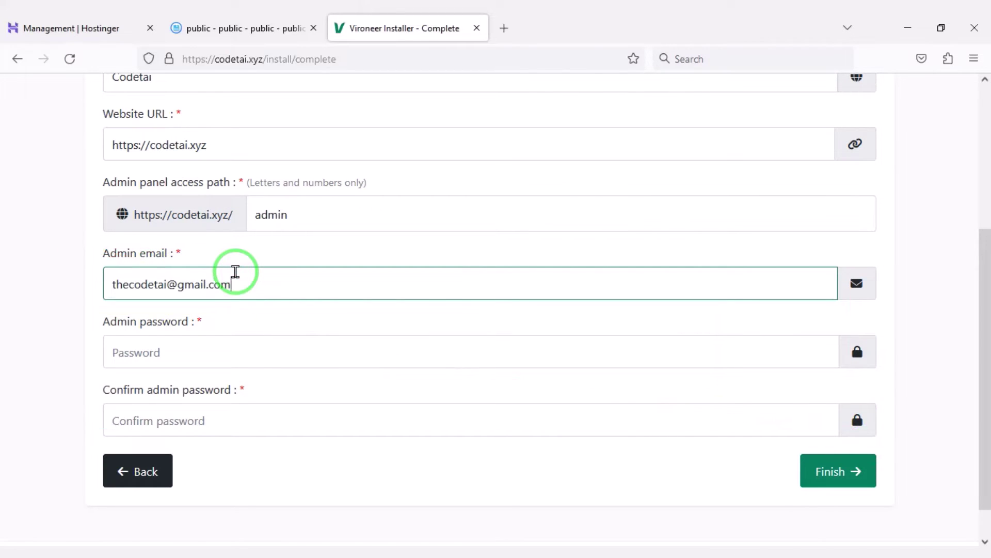
{"action": "left_click", "coordinate": [227, 350]}
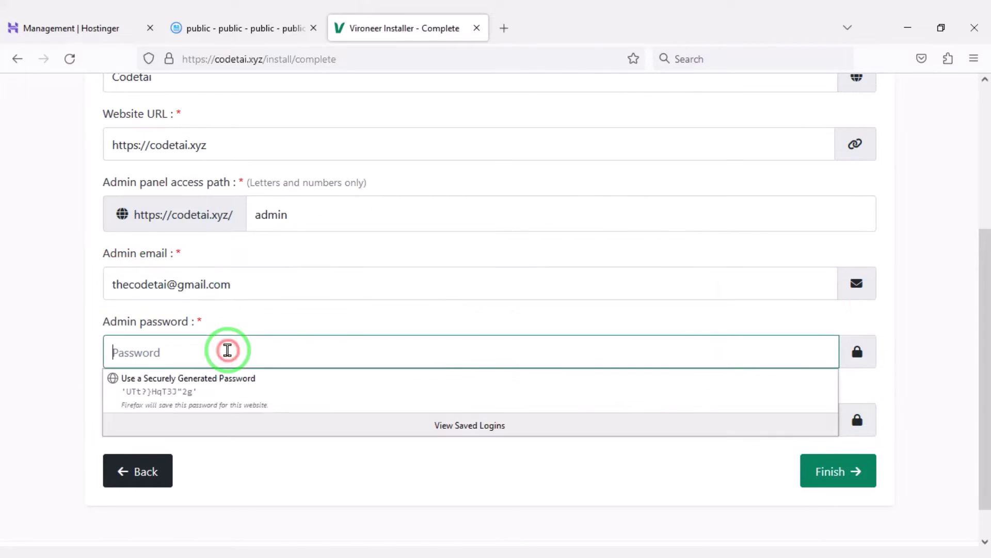
{"action": "type", "text": "1234"}
{"action": "left_click", "coordinate": [222, 409]}
{"action": "type", "text": "1234567"}
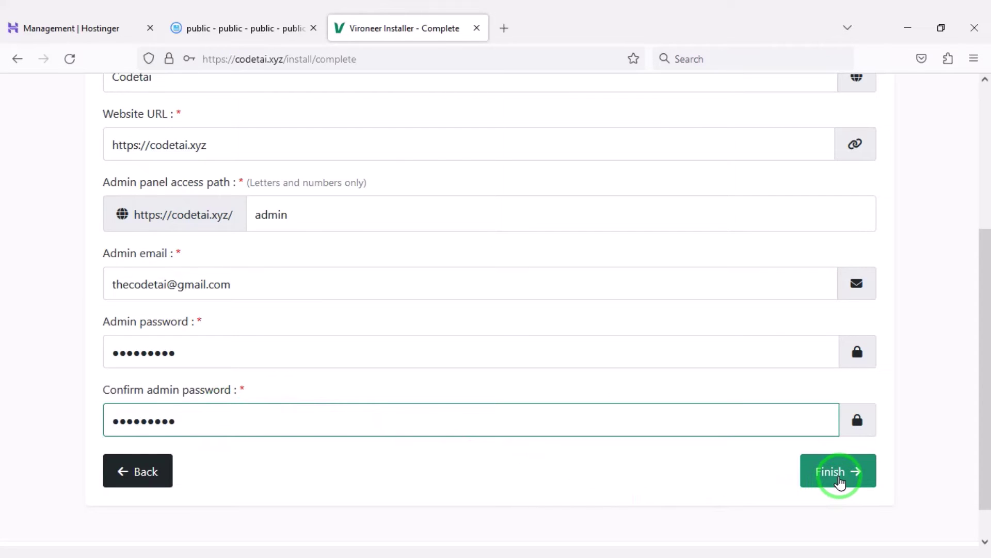
{"action": "left_click", "coordinate": [839, 478]}
{"action": "left_click", "coordinate": [397, 241]}
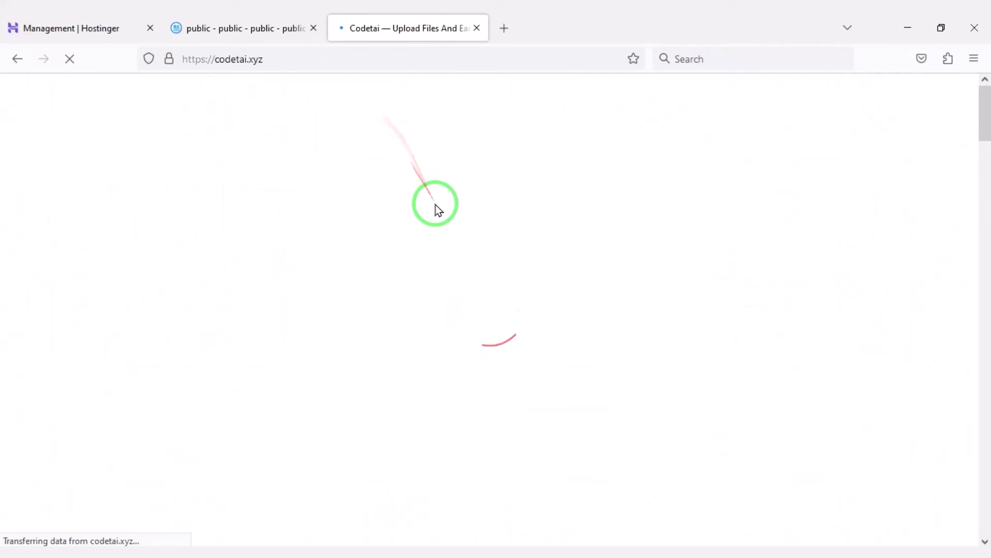
Step: Dismiss the cookie banner and open the admin login page at codetai.xyz/admin
{"action": "scroll", "coordinate": [432, 270], "scroll_direction": "down", "scroll_amount": 10}
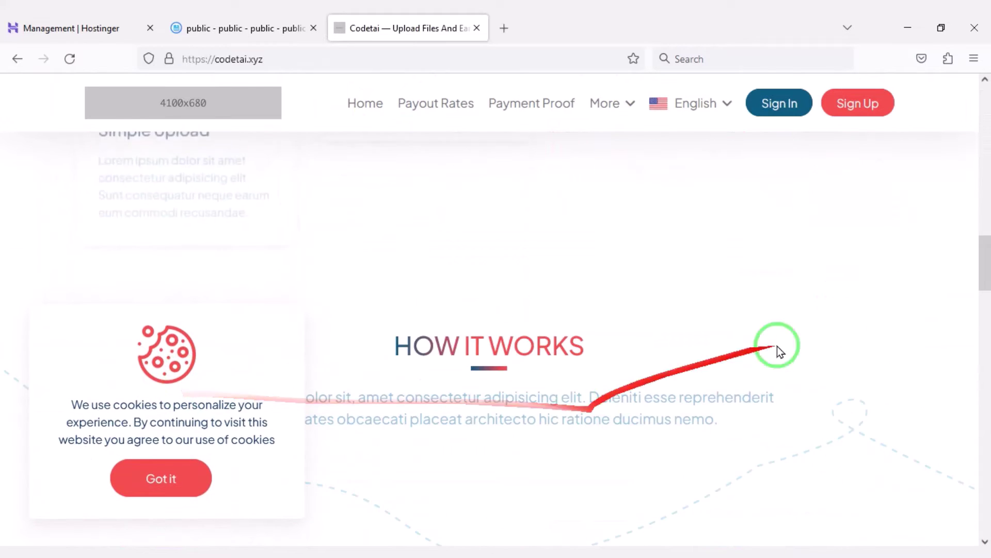
{"action": "left_click_drag", "start_coordinate": [980, 290], "coordinate": [981, 465]}
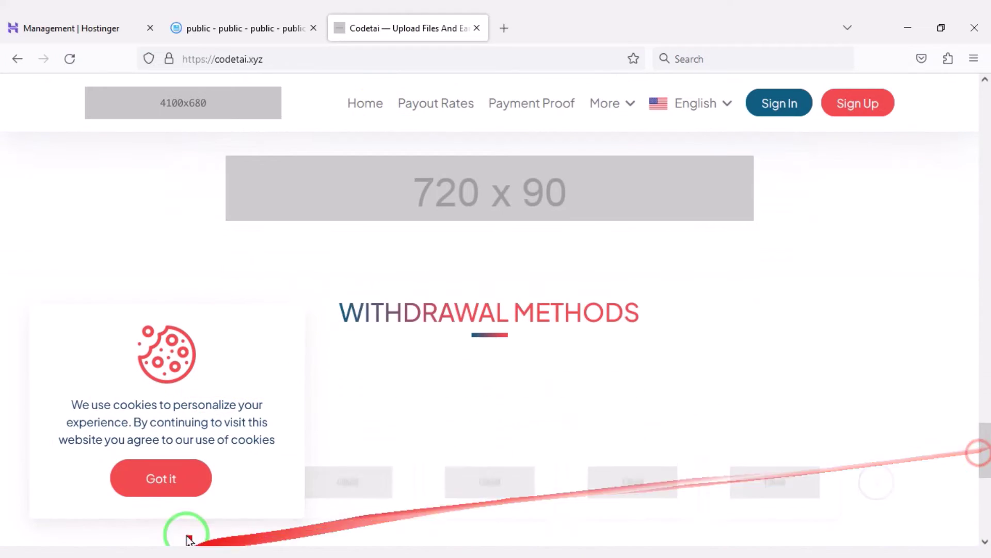
{"action": "left_click", "coordinate": [337, 61]}
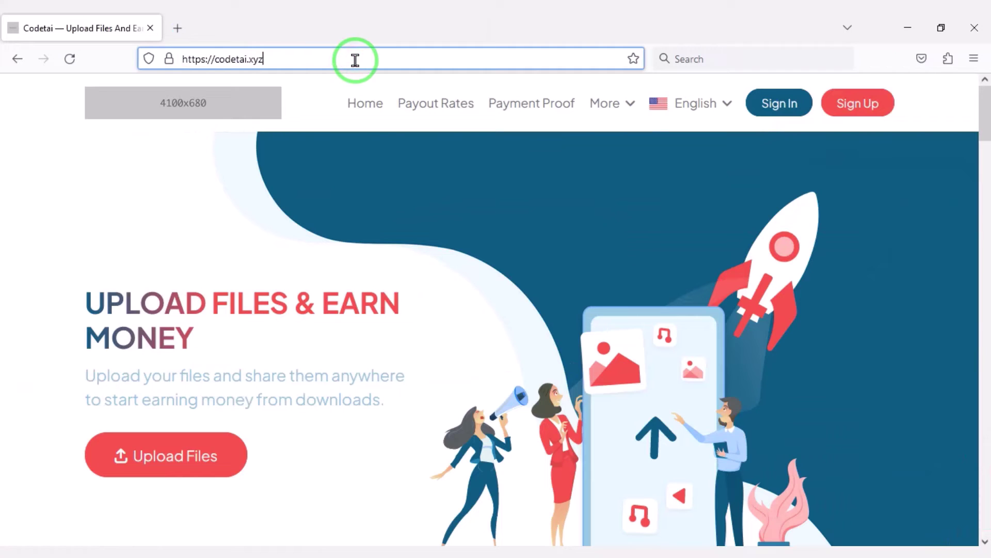
{"action": "type", "text": "/admin"}
{"action": "key", "text": "Return"}
Step: Log in to the admin panel with the admin password and Remember me ticked
{"action": "left_click", "coordinate": [445, 341]}
{"action": "type", "text": "•"}
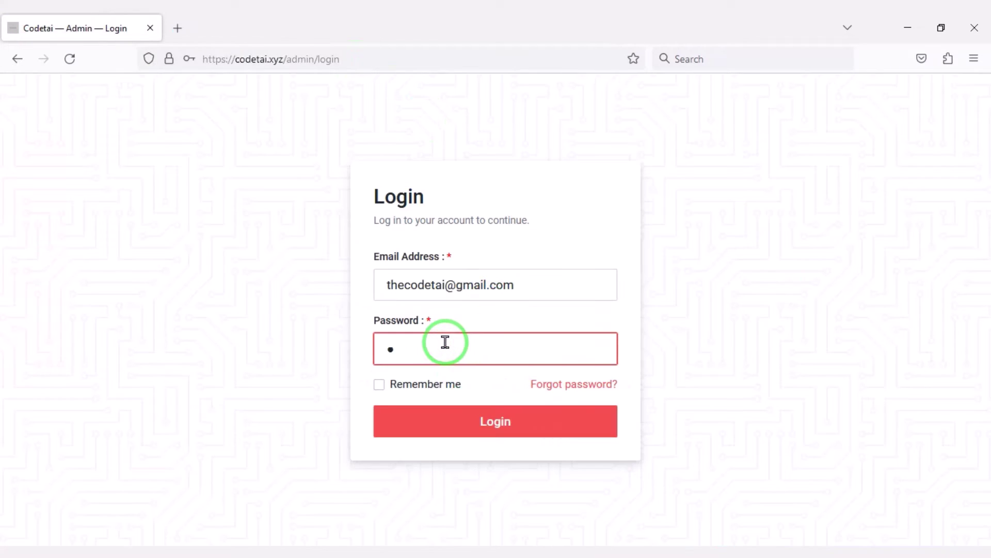
{"action": "left_click", "coordinate": [411, 389]}
{"action": "left_click", "coordinate": [449, 422]}
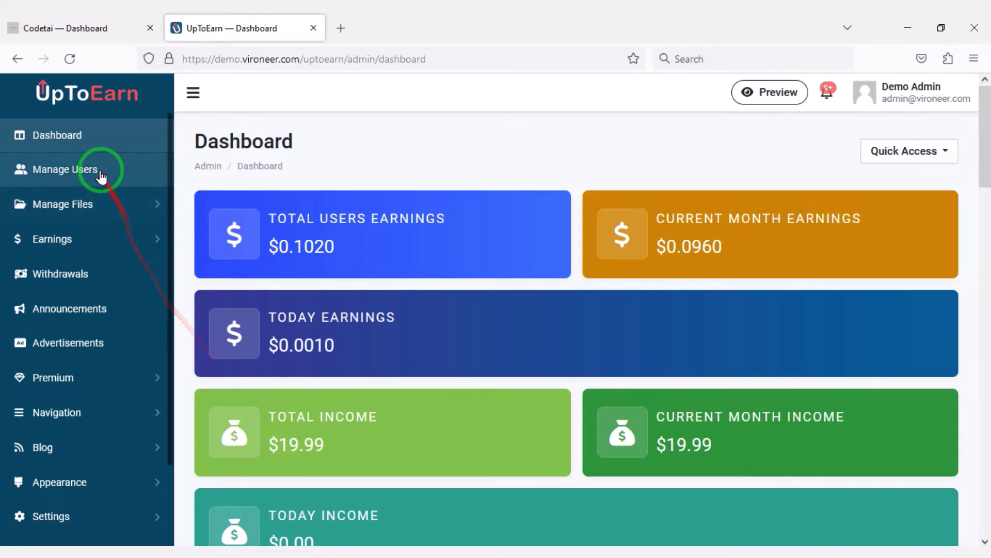
Step: In Manage Users, choose Edit details for the newest user in the list
{"action": "left_click", "coordinate": [101, 173]}
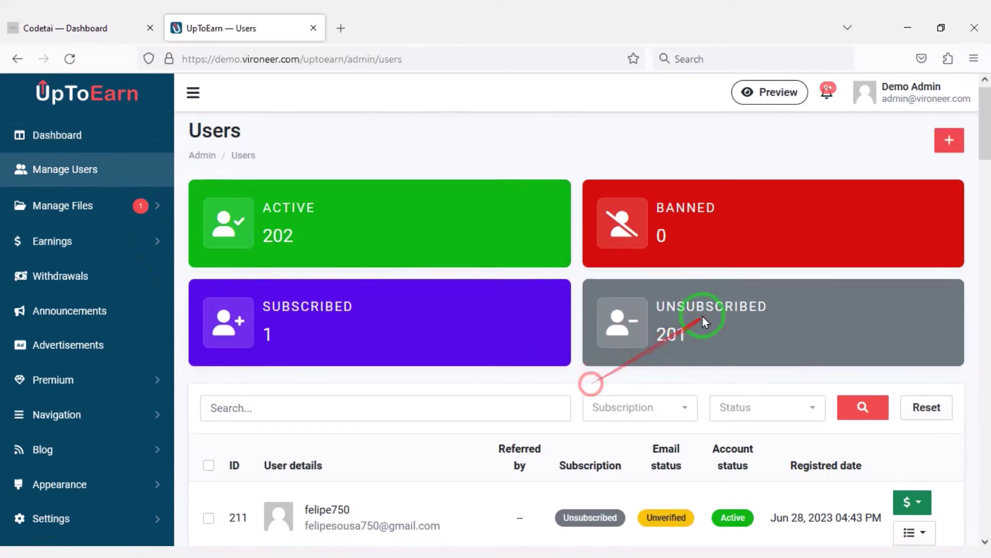
{"action": "scroll", "coordinate": [703, 317], "scroll_direction": "down", "scroll_amount": 20}
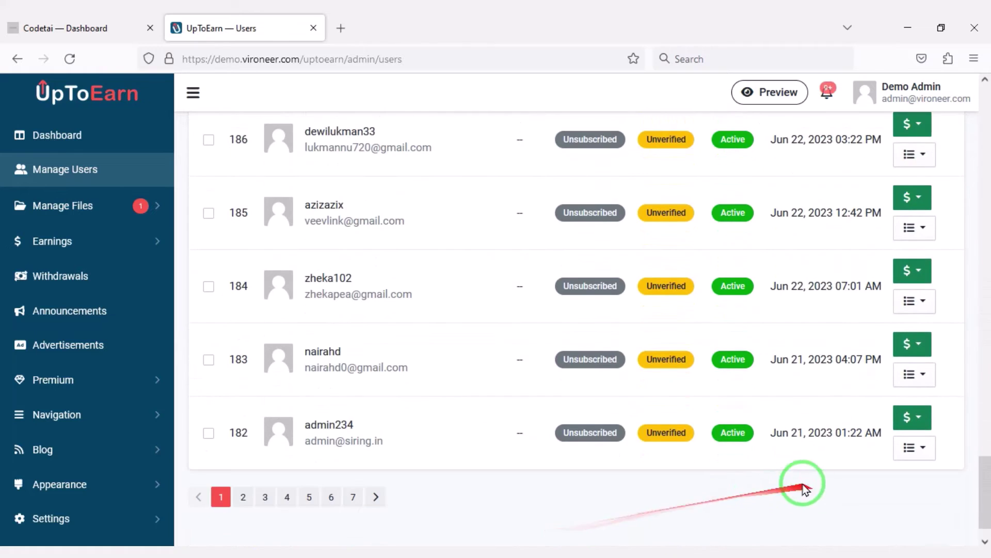
{"action": "scroll", "coordinate": [803, 488], "scroll_direction": "up", "scroll_amount": 20}
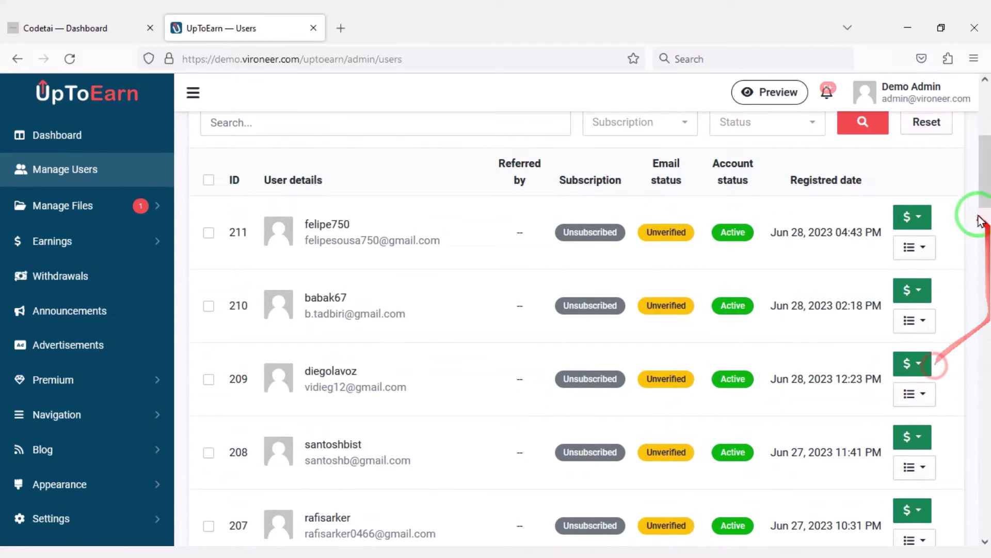
{"action": "left_click", "coordinate": [932, 253]}
{"action": "left_click", "coordinate": [868, 271]}
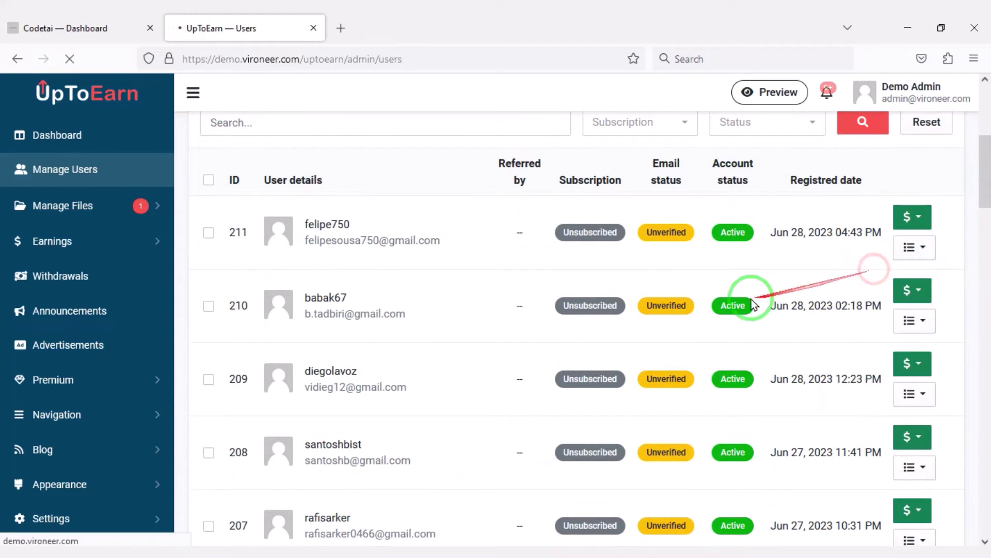
Step: Browse the user's edit page, checking the withdrawal methods without changing them
{"action": "scroll", "coordinate": [645, 320], "scroll_direction": "down", "scroll_amount": 15}
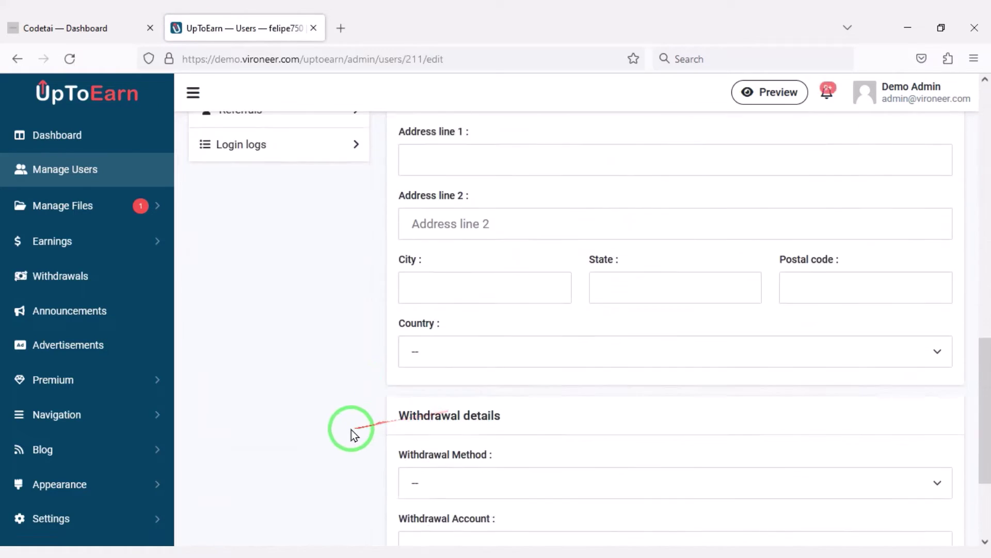
{"action": "scroll", "coordinate": [482, 432], "scroll_direction": "down", "scroll_amount": 1}
{"action": "left_click", "coordinate": [552, 339]}
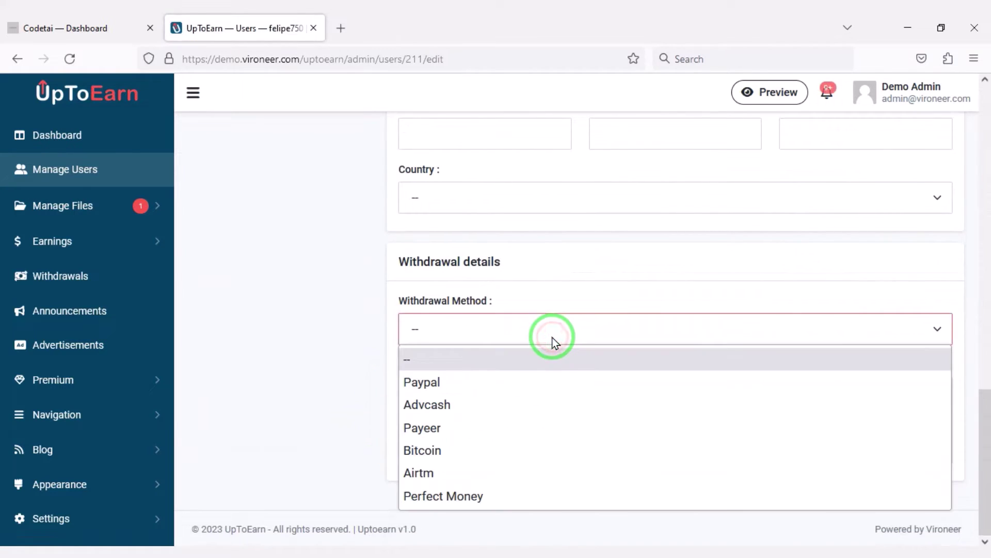
{"action": "left_click", "coordinate": [552, 338]}
{"action": "scroll", "coordinate": [645, 330], "scroll_direction": "up", "scroll_amount": 10}
{"action": "scroll", "coordinate": [536, 336], "scroll_direction": "up", "scroll_amount": 3}
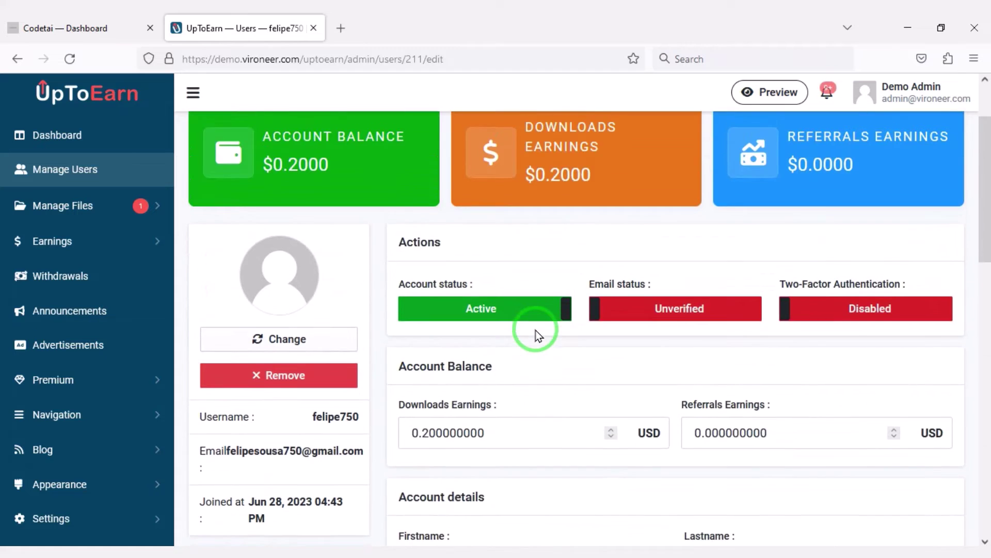
{"action": "scroll", "coordinate": [536, 336], "scroll_direction": "down", "scroll_amount": 7}
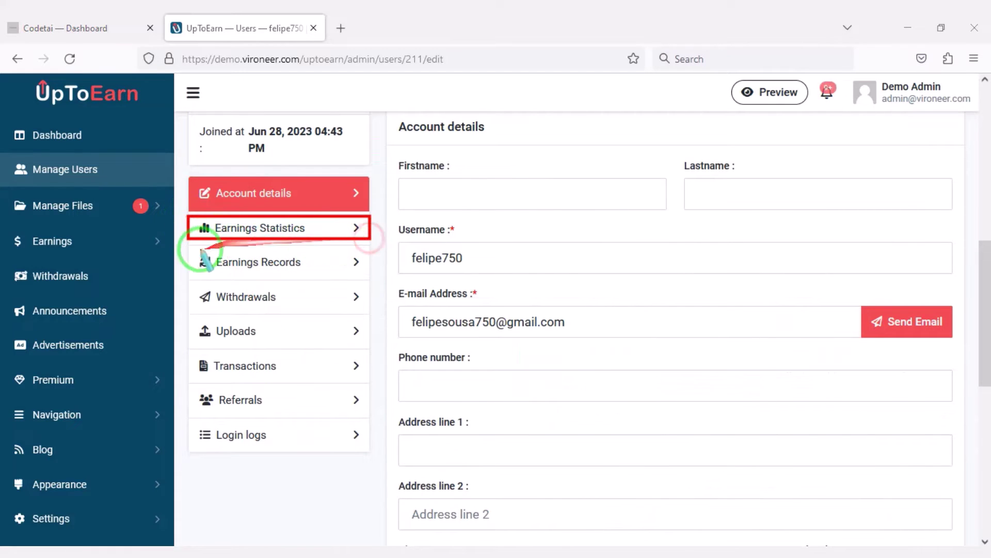
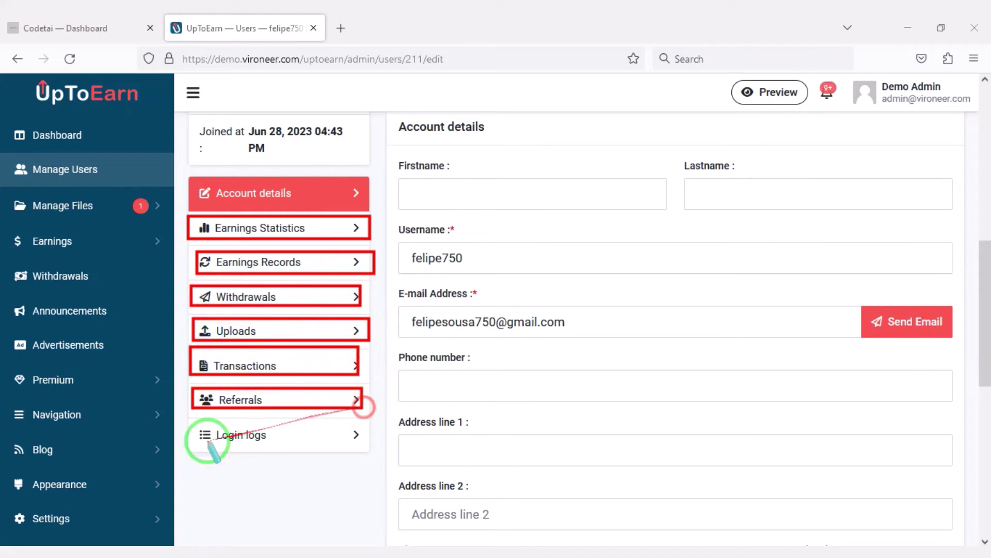
Step: Return to Users and browse the Users Files list under Manage Files
{"action": "key", "text": "alt+Left"}
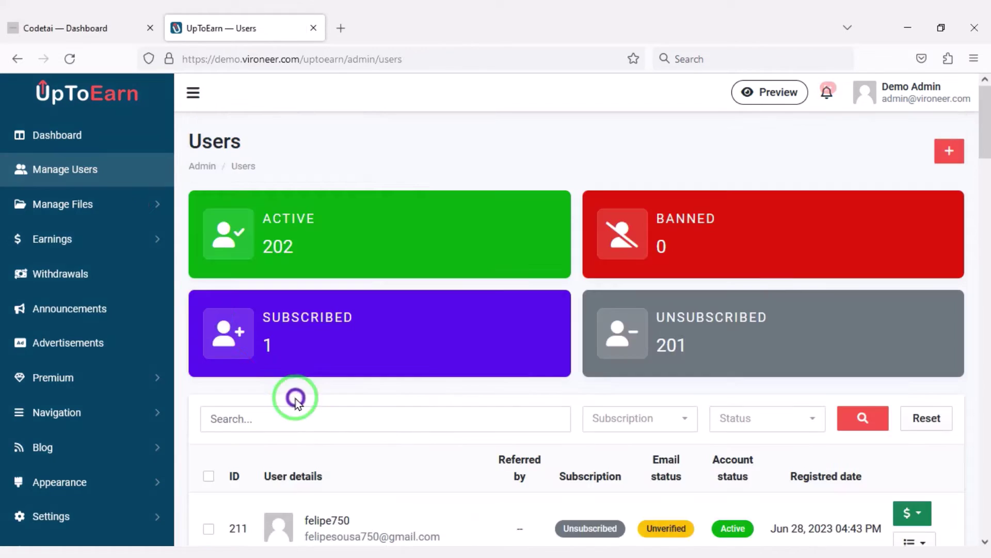
{"action": "left_click", "coordinate": [131, 212]}
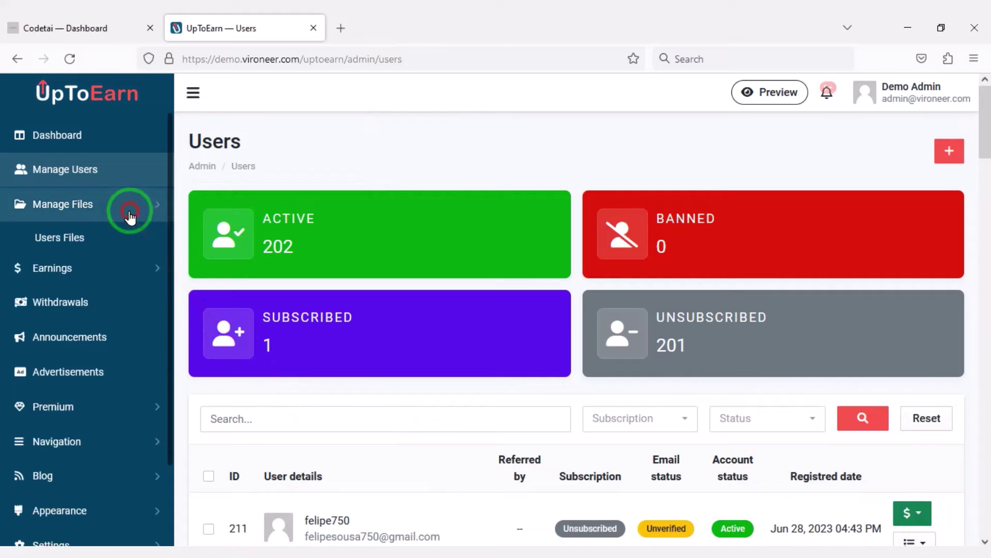
{"action": "left_click", "coordinate": [114, 243]}
{"action": "scroll", "coordinate": [276, 455], "scroll_direction": "down", "scroll_amount": 14}
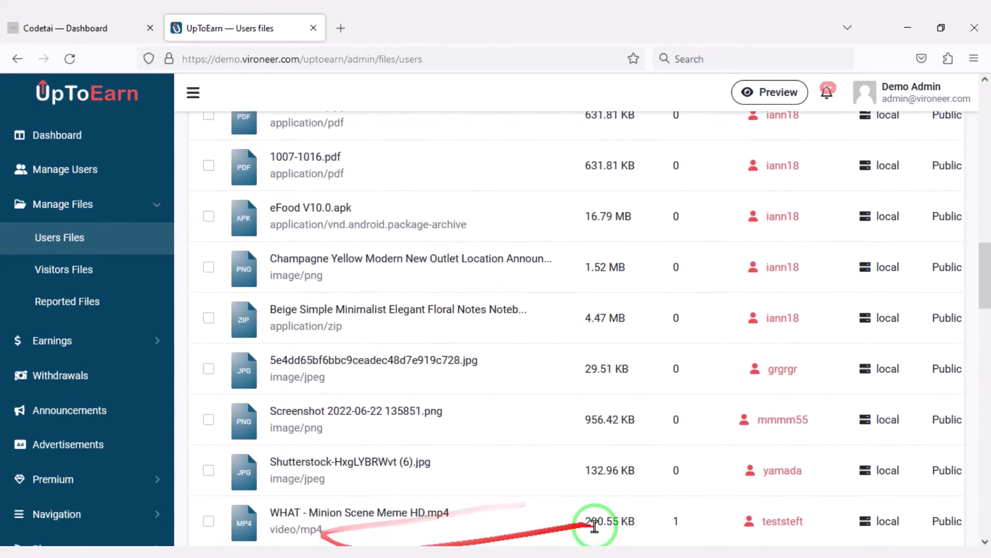
{"action": "scroll", "coordinate": [818, 381], "scroll_direction": "up", "scroll_amount": 9}
{"action": "left_click", "coordinate": [208, 292]}
{"action": "left_click", "coordinate": [209, 349]}
Step: Browse the Visitors Files list, then bring up the Reported Files page
{"action": "scroll", "coordinate": [261, 248], "scroll_direction": "up", "scroll_amount": 3}
{"action": "left_click", "coordinate": [51, 272]}
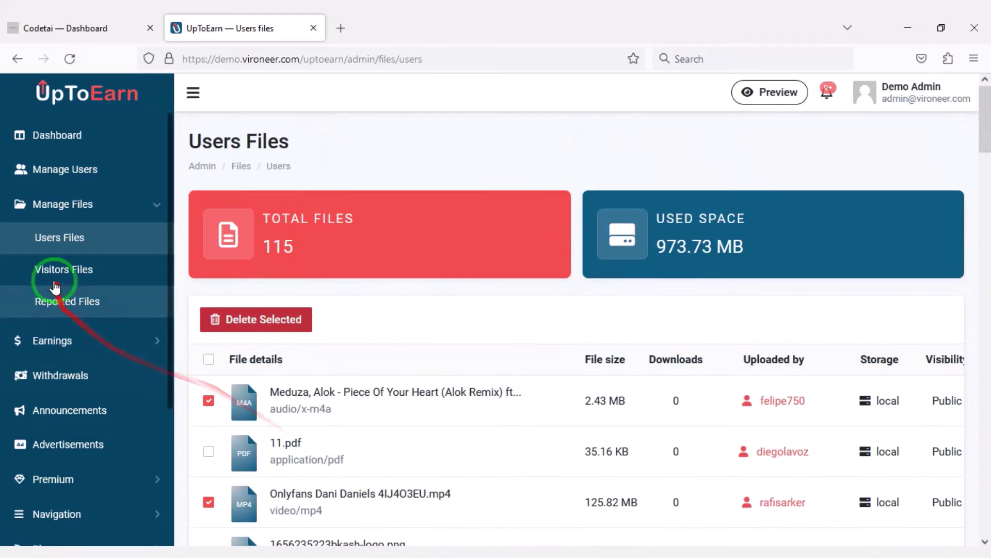
{"action": "scroll", "coordinate": [435, 349], "scroll_direction": "down", "scroll_amount": 5}
{"action": "scroll", "coordinate": [309, 361], "scroll_direction": "up", "scroll_amount": 5}
{"action": "left_click", "coordinate": [209, 329]}
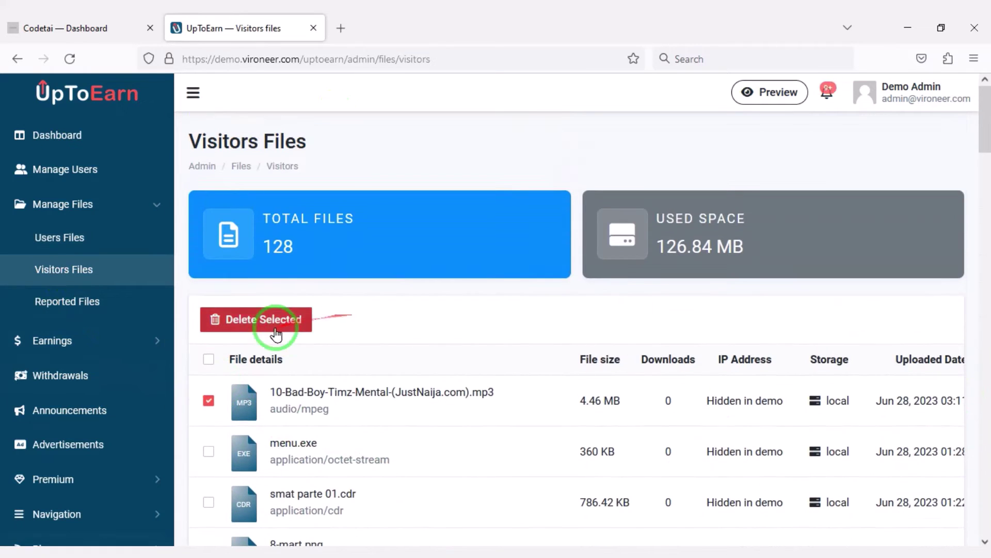
{"action": "left_click", "coordinate": [111, 301]}
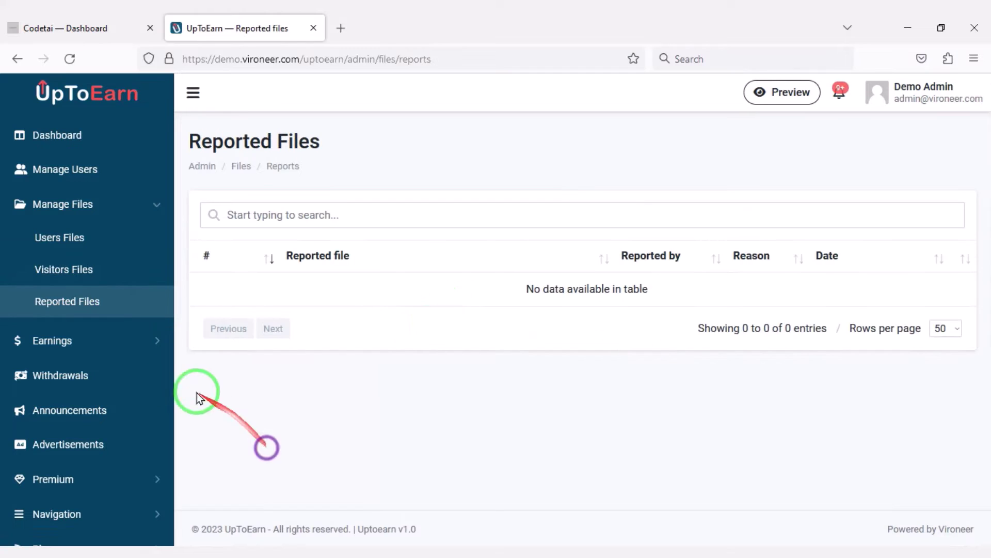
Step: In Earnings Settings, change New users bonus to 4 and enable Proxy/VPN Detection
{"action": "left_click", "coordinate": [122, 350]}
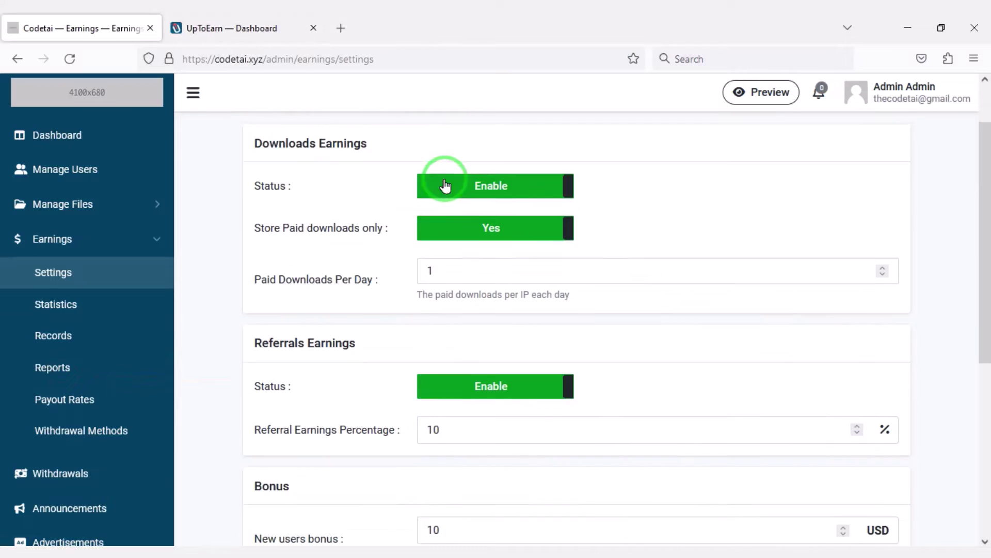
{"action": "scroll", "coordinate": [463, 314], "scroll_direction": "down", "scroll_amount": 3}
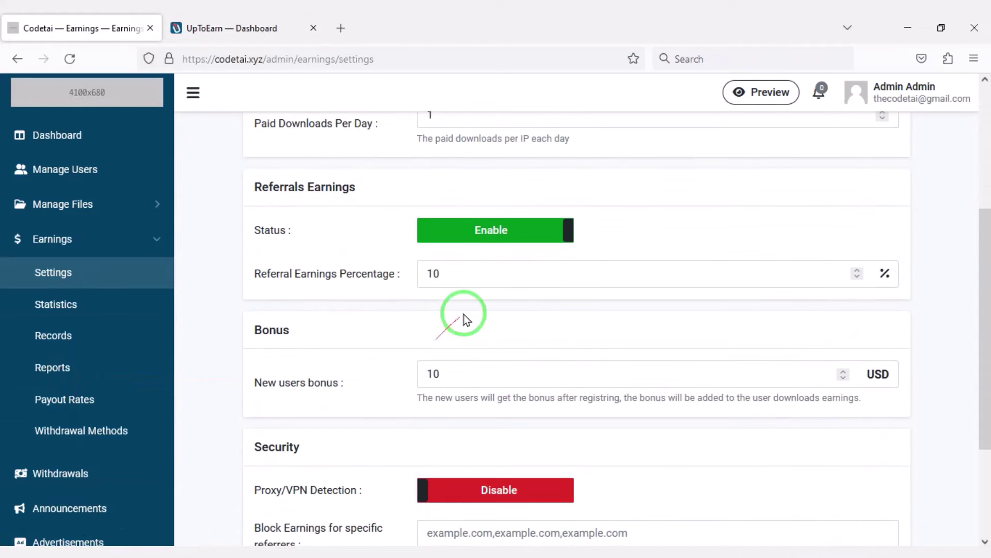
{"action": "left_click_drag", "start_coordinate": [499, 378], "coordinate": [396, 378]}
{"action": "key", "text": "BackSpace"}
{"action": "type", "text": "4"}
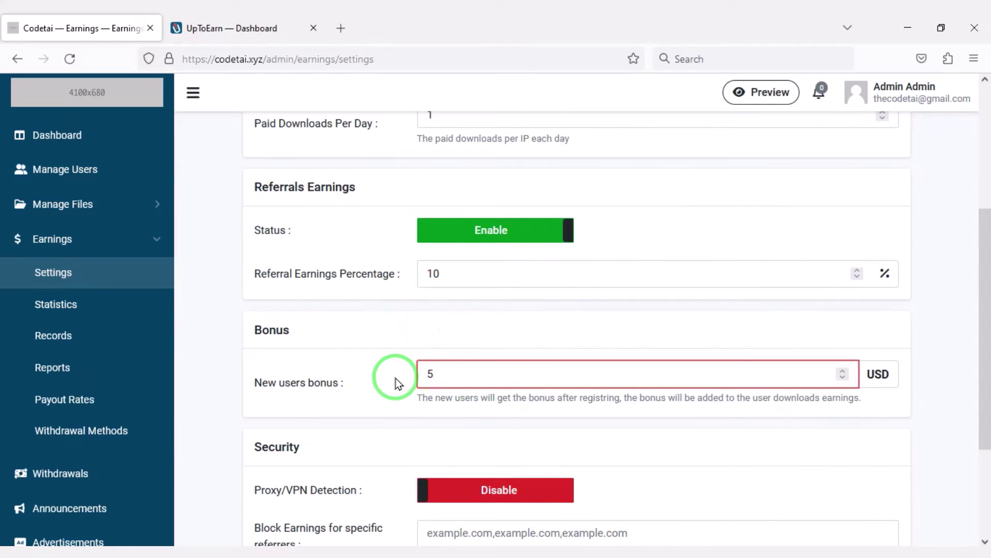
{"action": "scroll", "coordinate": [398, 408], "scroll_direction": "down", "scroll_amount": 2}
{"action": "scroll", "coordinate": [241, 396], "scroll_direction": "down", "scroll_amount": 2}
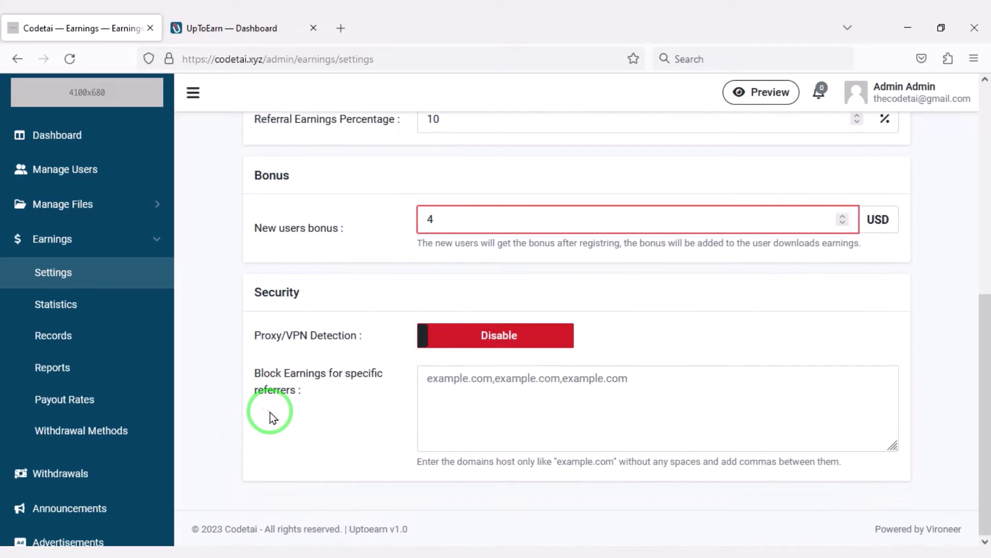
{"action": "left_click", "coordinate": [488, 349]}
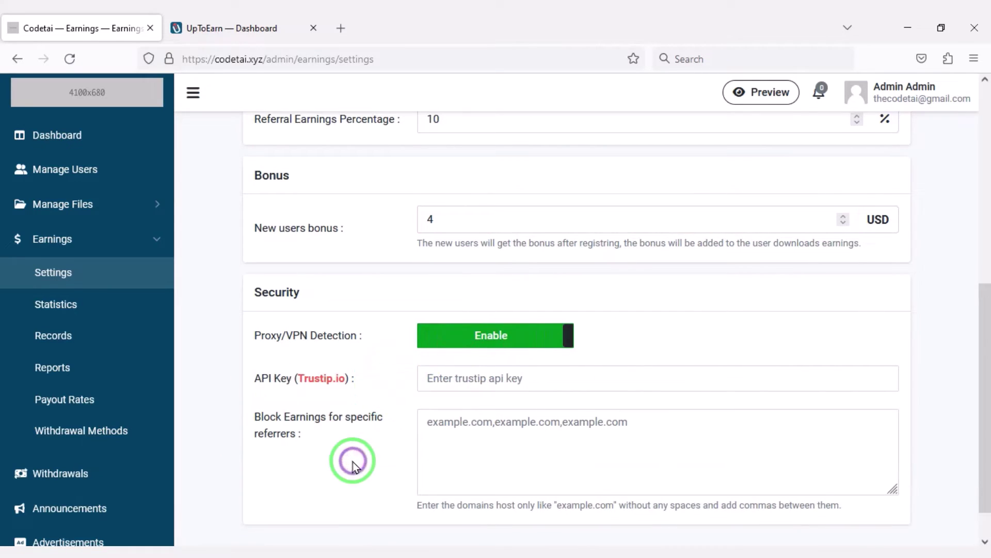
Step: Open the Trustip.io website and go to its account sign-in page
{"action": "left_click", "coordinate": [321, 378]}
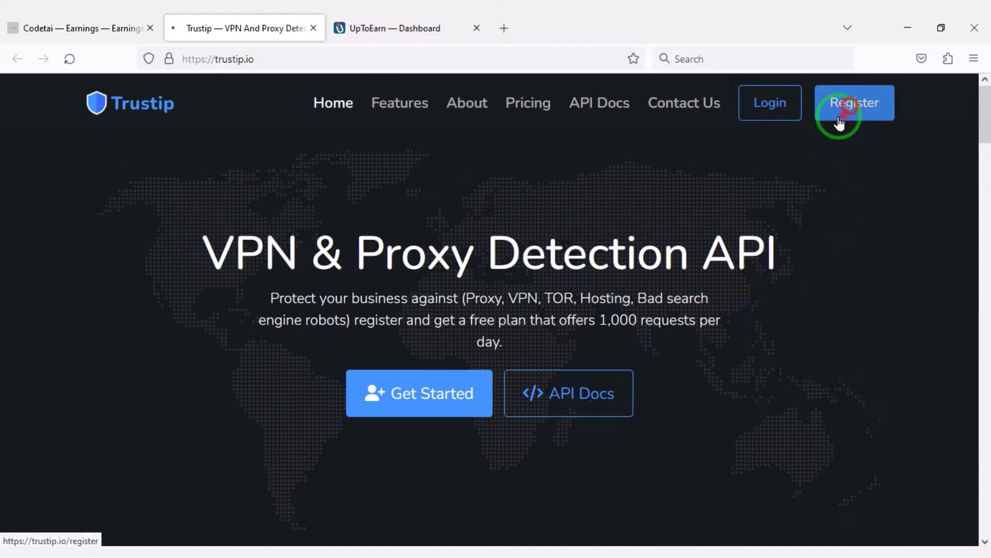
{"action": "left_click", "coordinate": [839, 114]}
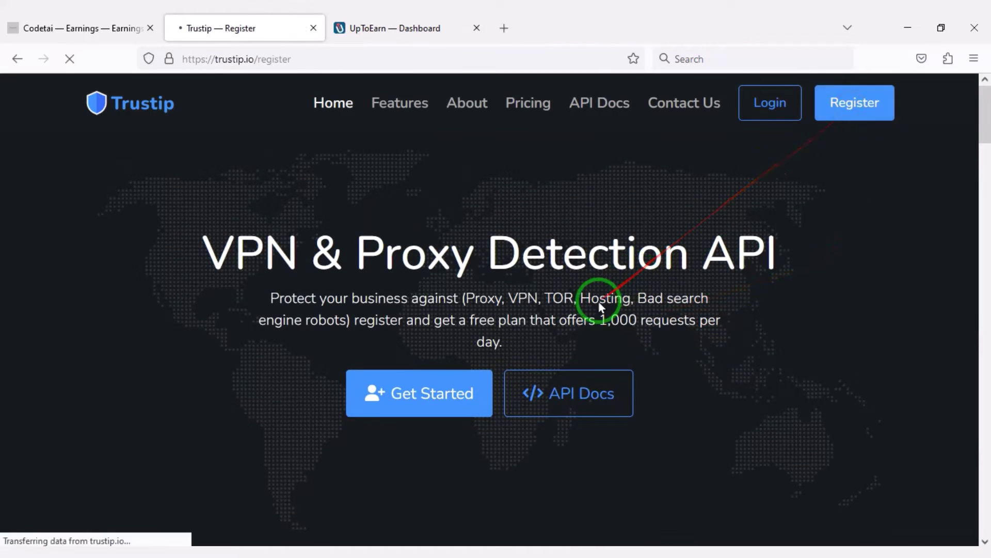
{"action": "scroll", "coordinate": [481, 364], "scroll_direction": "down", "scroll_amount": 3}
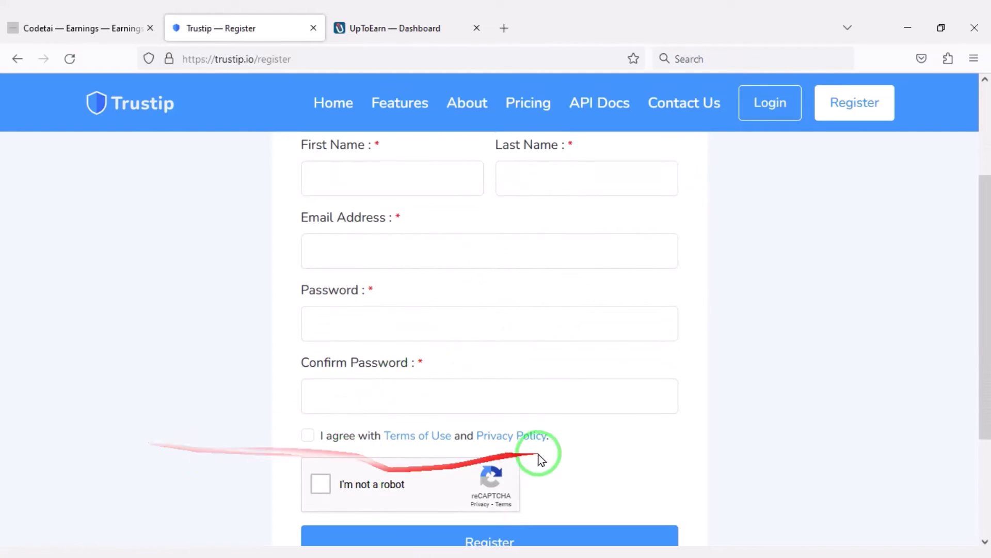
{"action": "scroll", "coordinate": [719, 361], "scroll_direction": "up", "scroll_amount": 2}
{"action": "scroll", "coordinate": [515, 394], "scroll_direction": "down", "scroll_amount": 3}
{"action": "scroll", "coordinate": [516, 390], "scroll_direction": "up", "scroll_amount": 3}
{"action": "scroll", "coordinate": [516, 389], "scroll_direction": "up", "scroll_amount": 1}
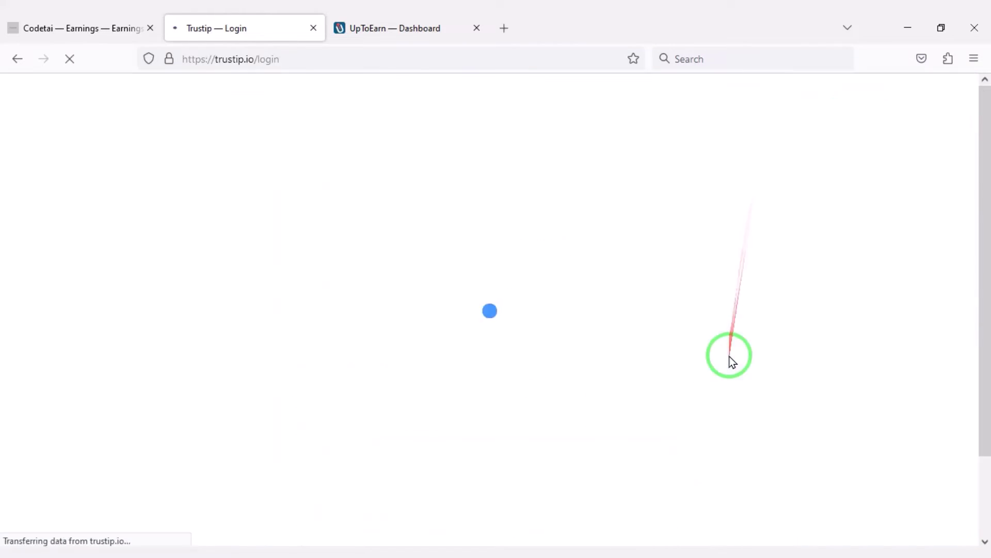
{"action": "scroll", "coordinate": [486, 341], "scroll_direction": "down", "scroll_amount": 1}
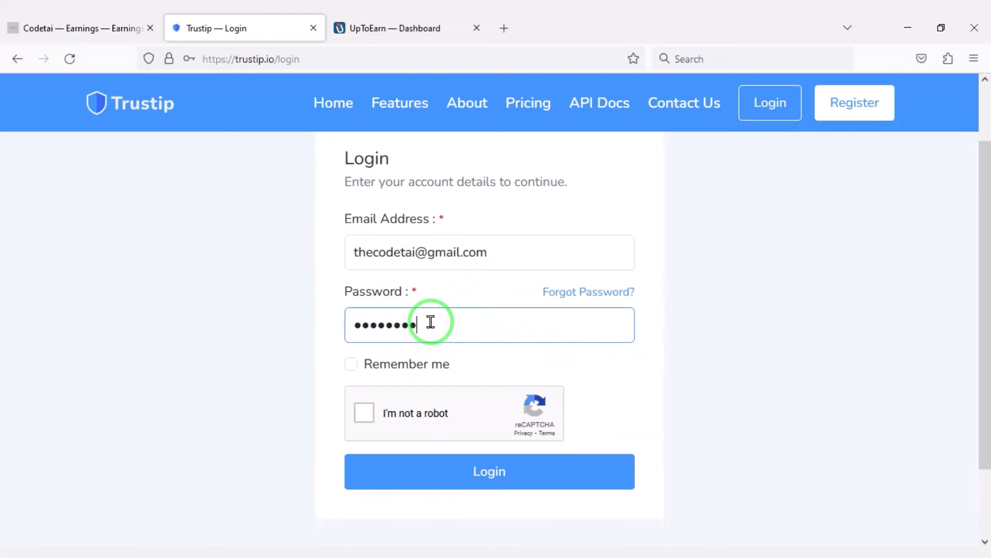
{"action": "scroll", "coordinate": [430, 322], "scroll_direction": "down", "scroll_amount": 1}
Step: Sign in to Trustip and copy the Free Plan subscription's API key
{"action": "left_click", "coordinate": [351, 289]}
{"action": "left_click", "coordinate": [364, 338]}
{"action": "left_click", "coordinate": [567, 394]}
{"action": "left_click", "coordinate": [567, 460]}
{"action": "left_click", "coordinate": [636, 460]}
{"action": "left_click", "coordinate": [629, 520]}
{"action": "left_click", "coordinate": [450, 409]}
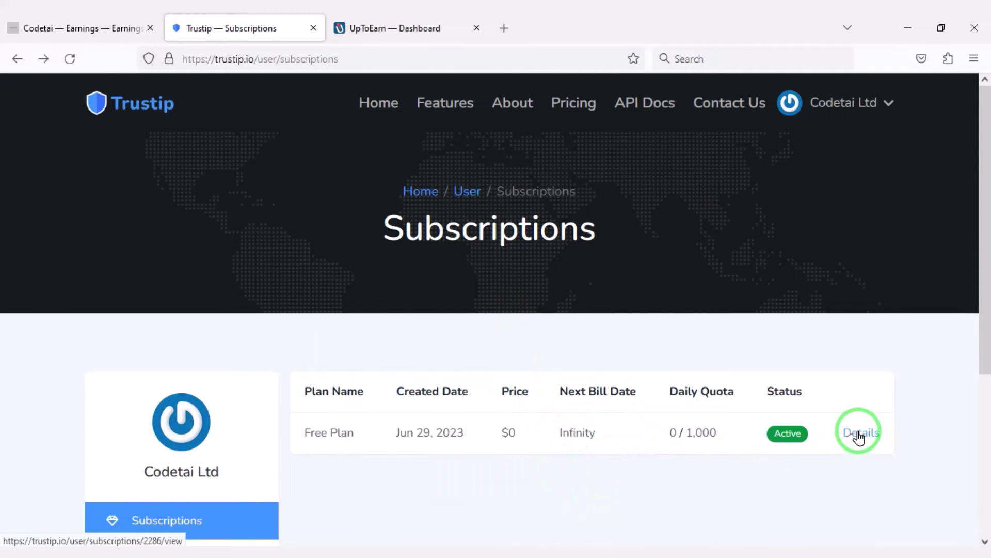
{"action": "scroll", "coordinate": [693, 461], "scroll_direction": "down", "scroll_amount": 3}
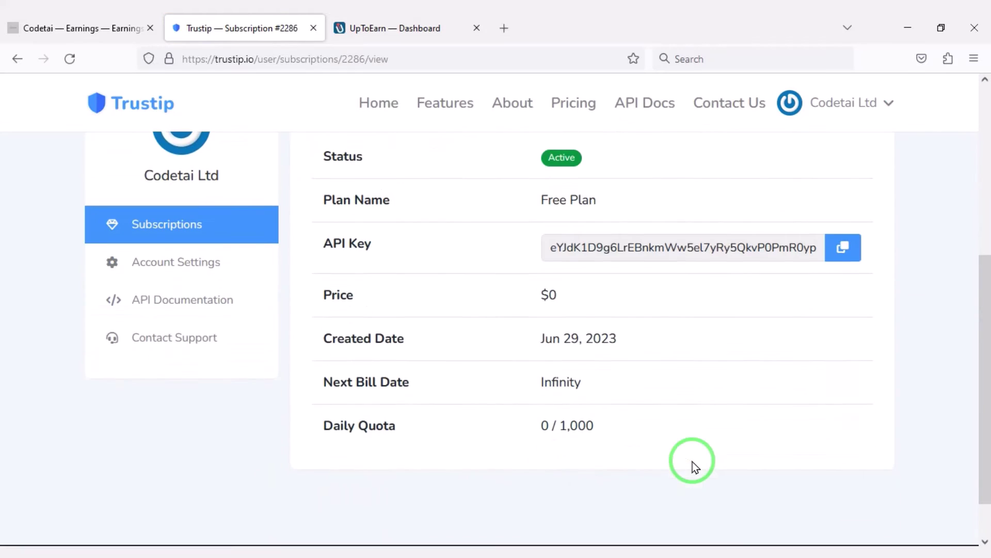
{"action": "left_click", "coordinate": [849, 243]}
Step: Paste the key into API Key (Trustip.io), save the settings, and close the Trustip tab
{"action": "left_click", "coordinate": [83, 28]}
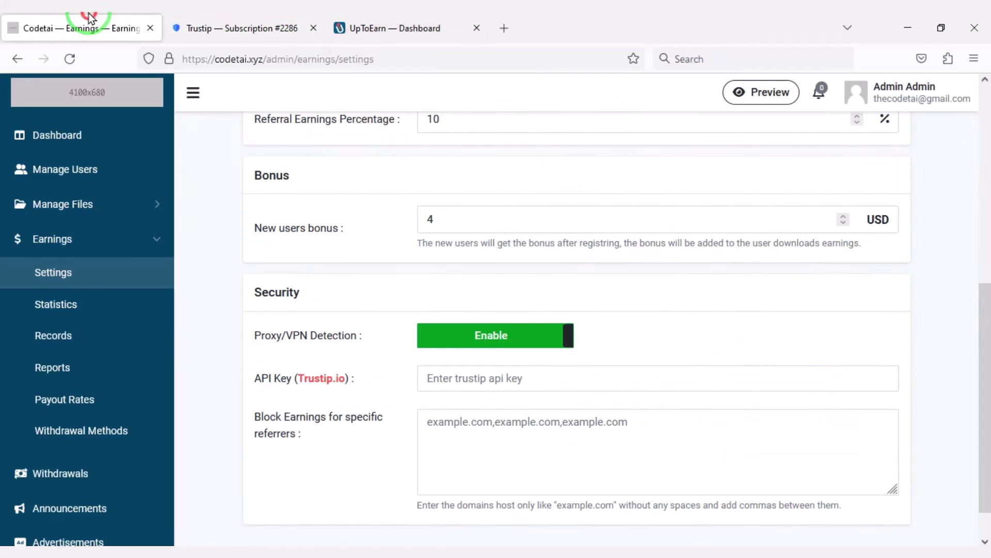
{"action": "right_click", "coordinate": [512, 376]}
{"action": "left_click", "coordinate": [552, 222]}
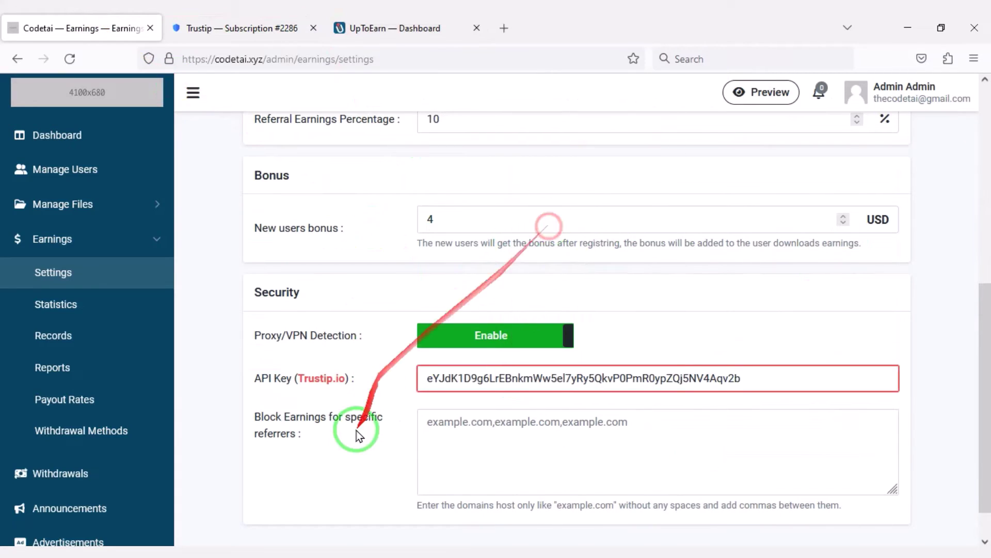
{"action": "scroll", "coordinate": [354, 483], "scroll_direction": "down", "scroll_amount": 1}
{"action": "mouse_move", "coordinate": [221, 357]}
{"action": "left_mouse_down"}
{"action": "mouse_move", "coordinate": [281, 381]}
{"action": "mouse_move", "coordinate": [908, 468]}
{"action": "left_mouse_up"}
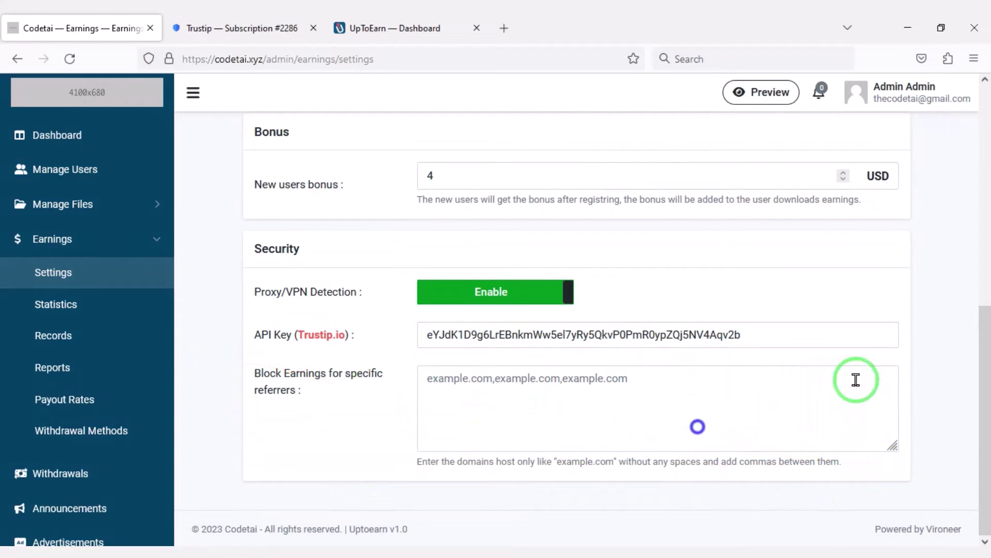
{"action": "scroll", "coordinate": [857, 381], "scroll_direction": "up", "scroll_amount": 10}
{"action": "left_click", "coordinate": [878, 157]}
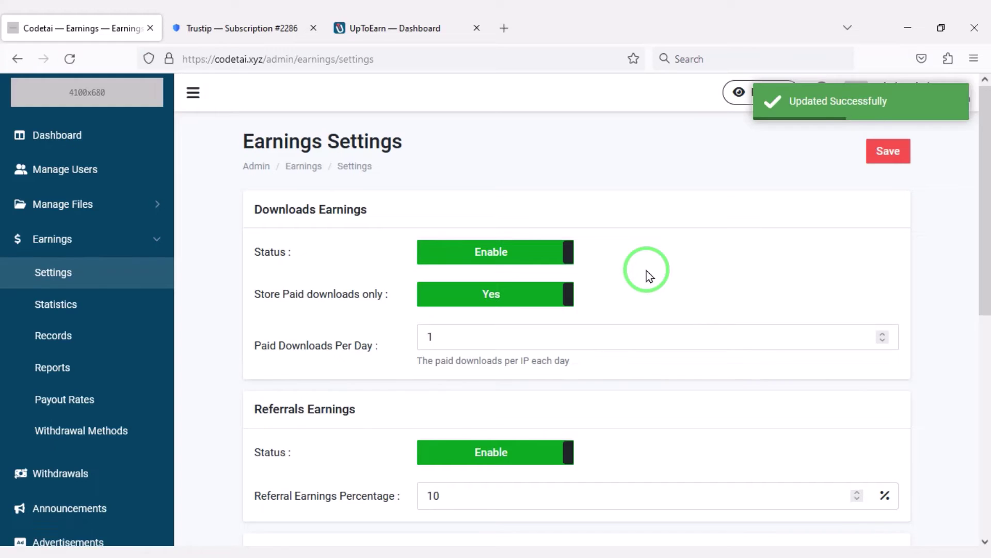
{"action": "left_click", "coordinate": [373, 322]}
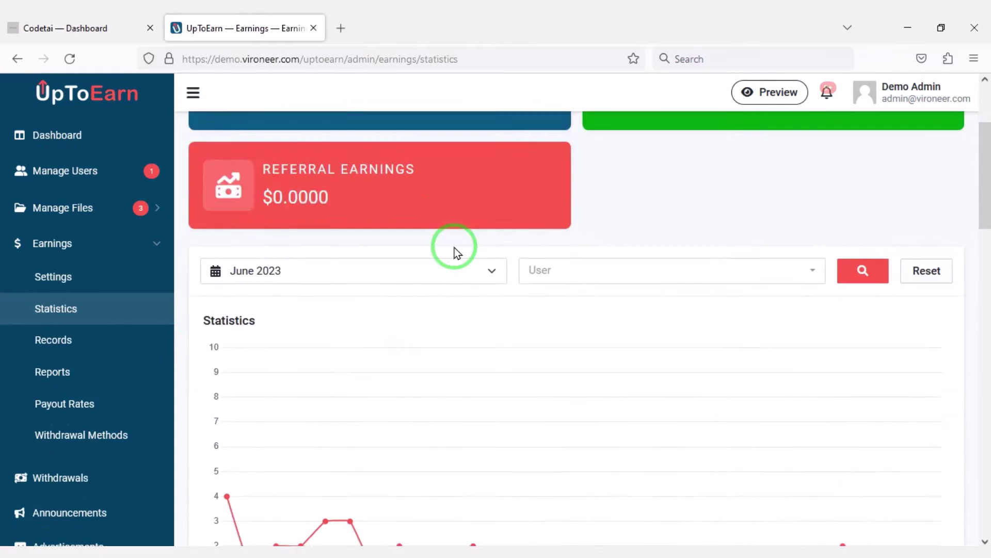
Step: Browse the Earnings records and Earnings reports pages
{"action": "scroll", "coordinate": [454, 250], "scroll_direction": "down", "scroll_amount": 15}
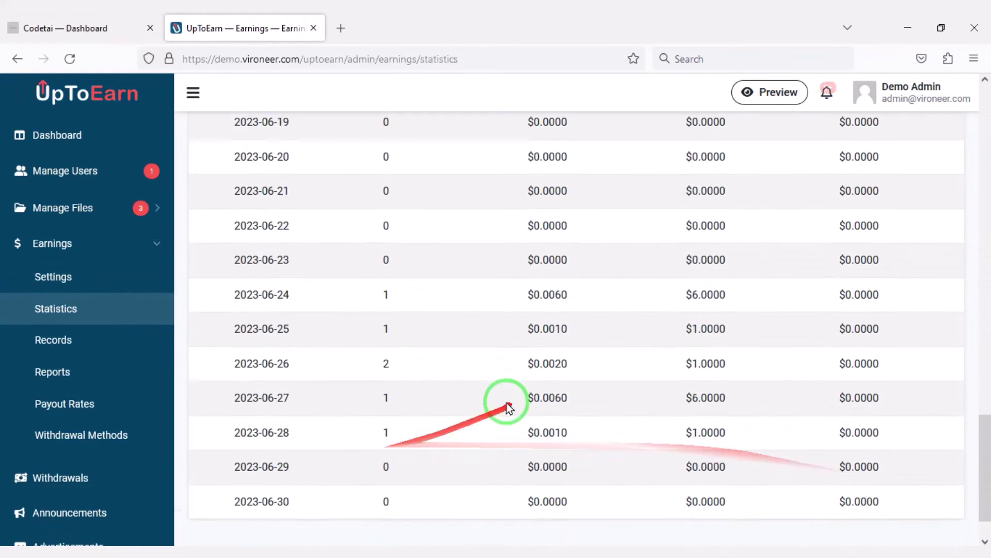
{"action": "scroll", "coordinate": [435, 287], "scroll_direction": "up", "scroll_amount": 15}
{"action": "left_click", "coordinate": [100, 339]}
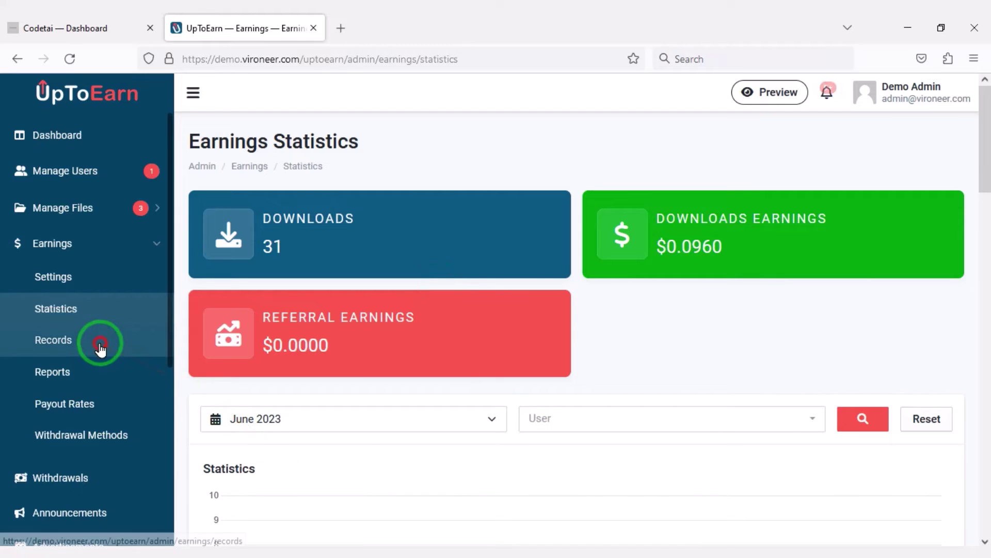
{"action": "scroll", "coordinate": [456, 354], "scroll_direction": "down", "scroll_amount": 8}
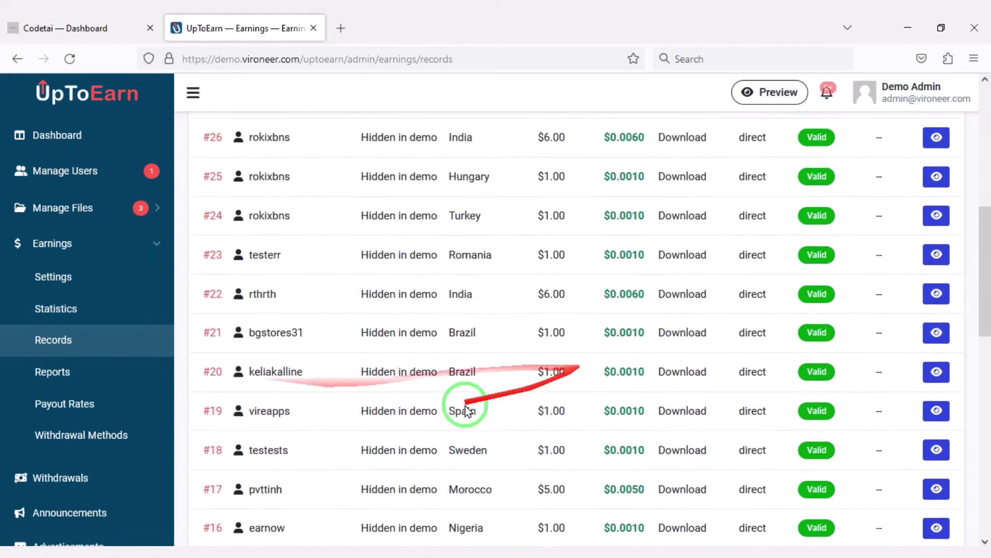
{"action": "scroll", "coordinate": [464, 398], "scroll_direction": "up", "scroll_amount": 8}
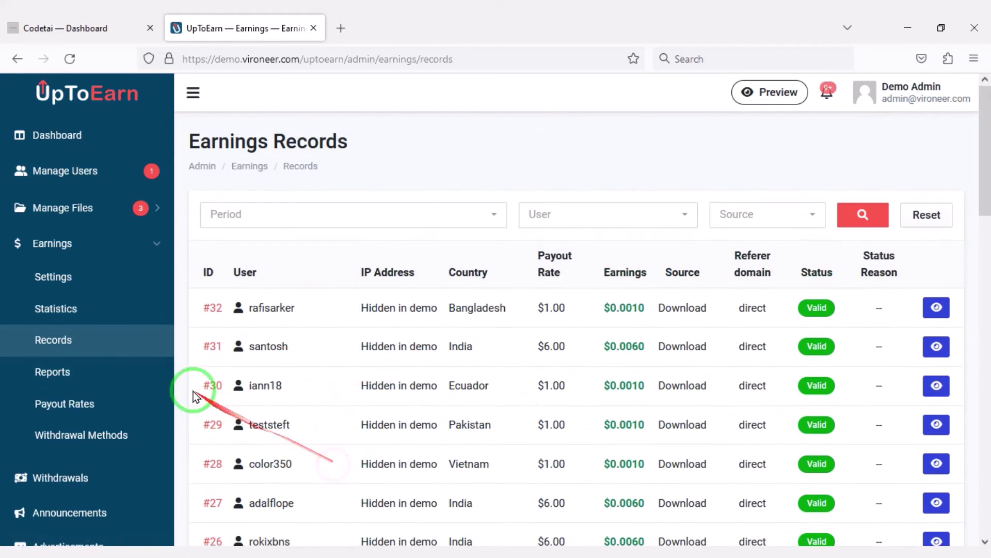
{"action": "left_click", "coordinate": [83, 376]}
{"action": "left_click", "coordinate": [315, 466]}
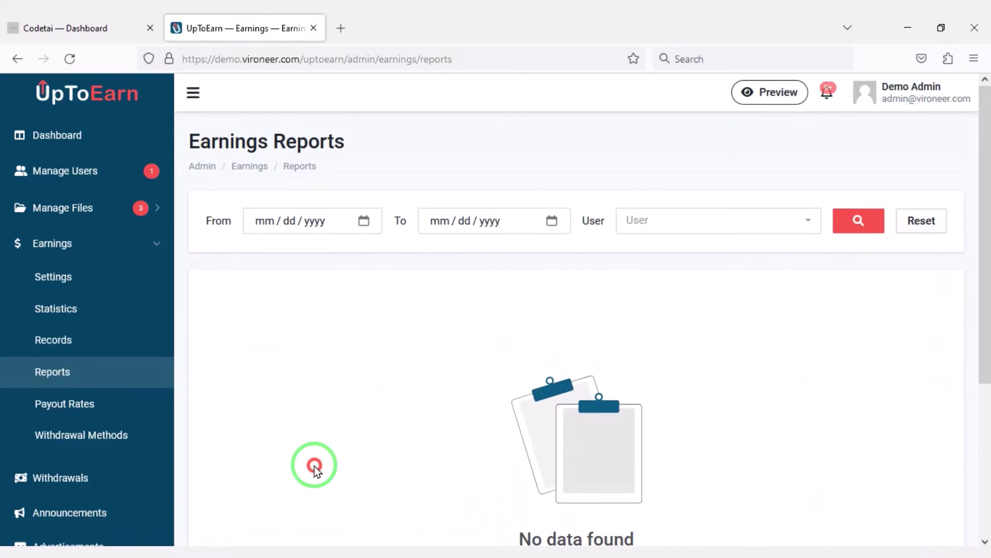
Step: Open Payout Rates, edit the United States rate and save it
{"action": "left_click", "coordinate": [69, 404]}
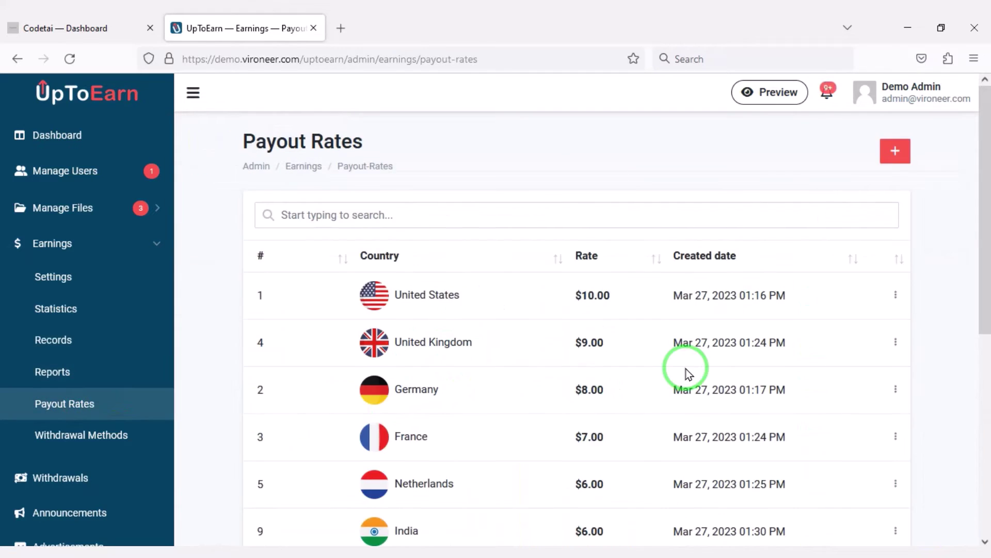
{"action": "scroll", "coordinate": [739, 362], "scroll_direction": "down", "scroll_amount": 2}
{"action": "scroll", "coordinate": [793, 357], "scroll_direction": "down", "scroll_amount": 5}
{"action": "scroll", "coordinate": [813, 410], "scroll_direction": "up", "scroll_amount": 7}
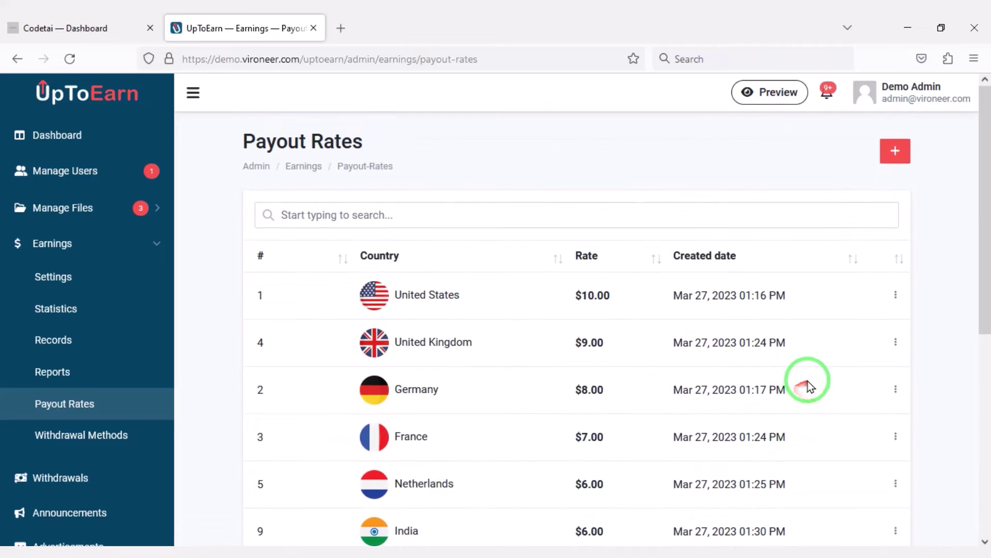
{"action": "left_click", "coordinate": [901, 295]}
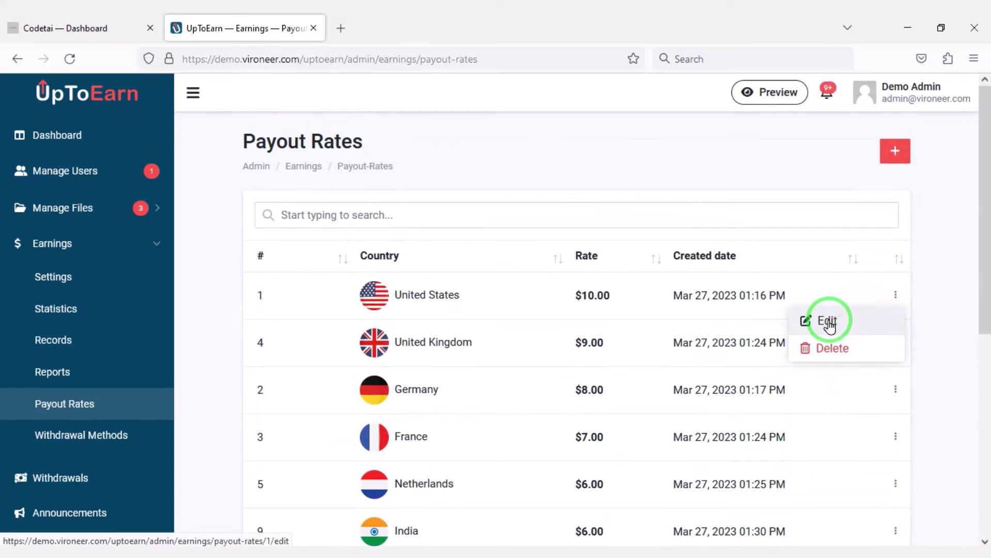
{"action": "left_click", "coordinate": [825, 321]}
{"action": "scroll", "coordinate": [350, 410], "scroll_direction": "down", "scroll_amount": 1}
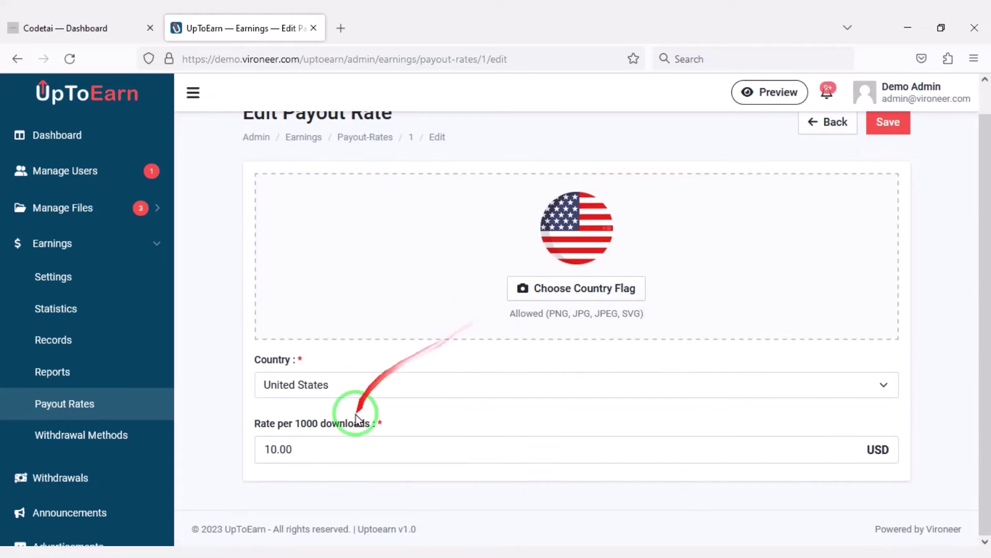
{"action": "scroll", "coordinate": [806, 234], "scroll_direction": "up", "scroll_amount": 1}
{"action": "left_click", "coordinate": [891, 150]}
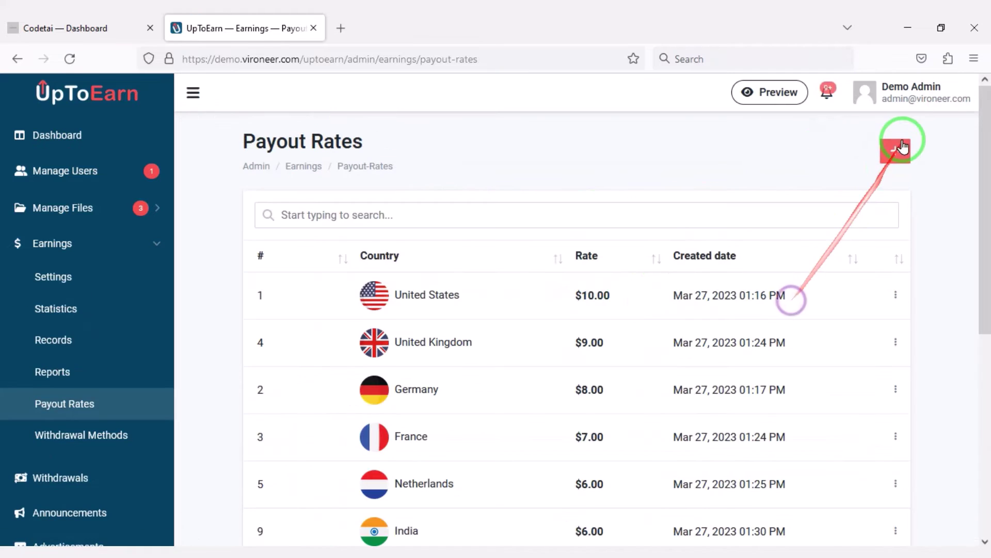
Step: Start a new payout rate with Aruba as country, then go to Withdrawal Methods
{"action": "left_click", "coordinate": [896, 147]}
{"action": "left_click", "coordinate": [472, 333]}
{"action": "scroll", "coordinate": [310, 294], "scroll_direction": "down", "scroll_amount": 3}
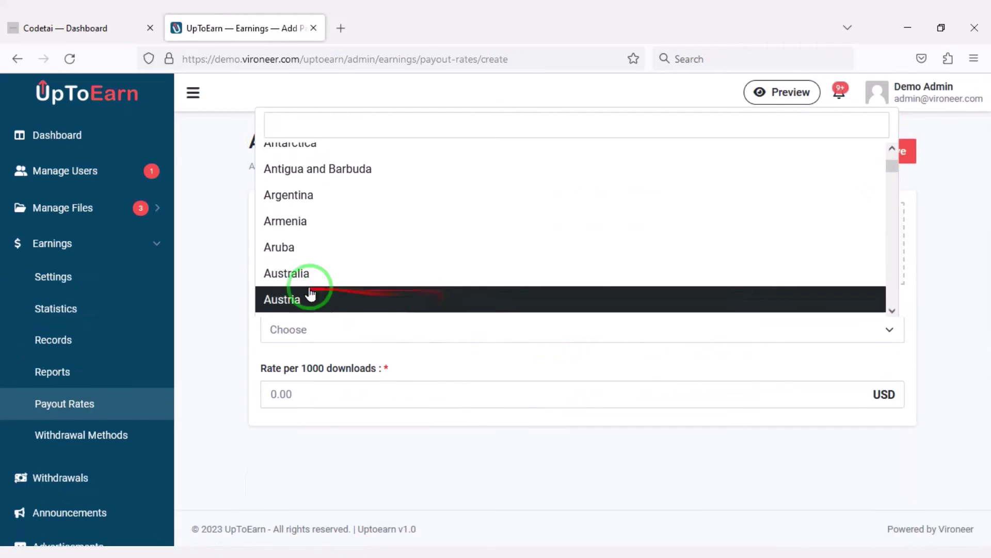
{"action": "left_click", "coordinate": [321, 255]}
{"action": "left_click", "coordinate": [411, 403]}
{"action": "scroll", "coordinate": [129, 414], "scroll_direction": "down", "scroll_amount": 2}
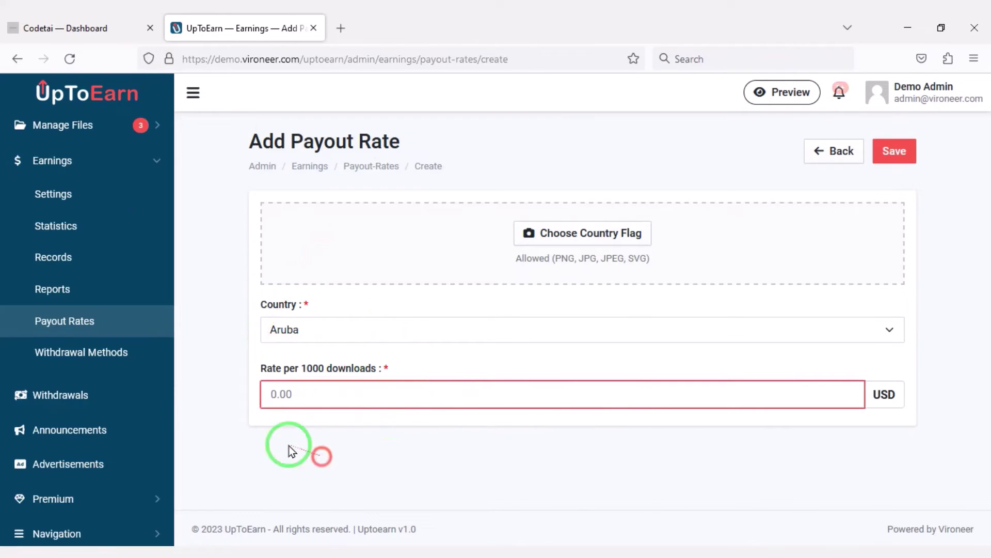
{"action": "left_click", "coordinate": [88, 356]}
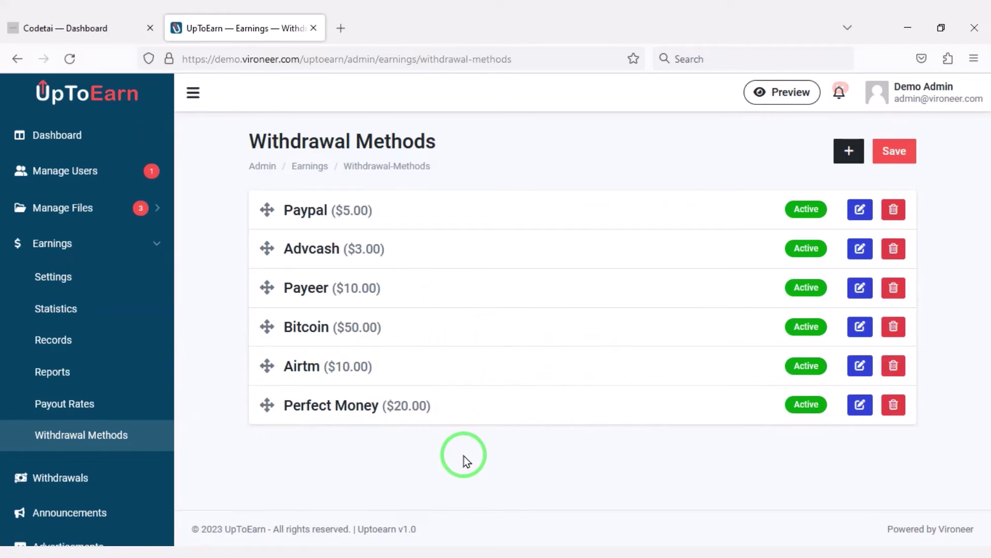
Step: Preview the new withdrawal method form and the Paypal method's edit form
{"action": "left_click", "coordinate": [837, 151]}
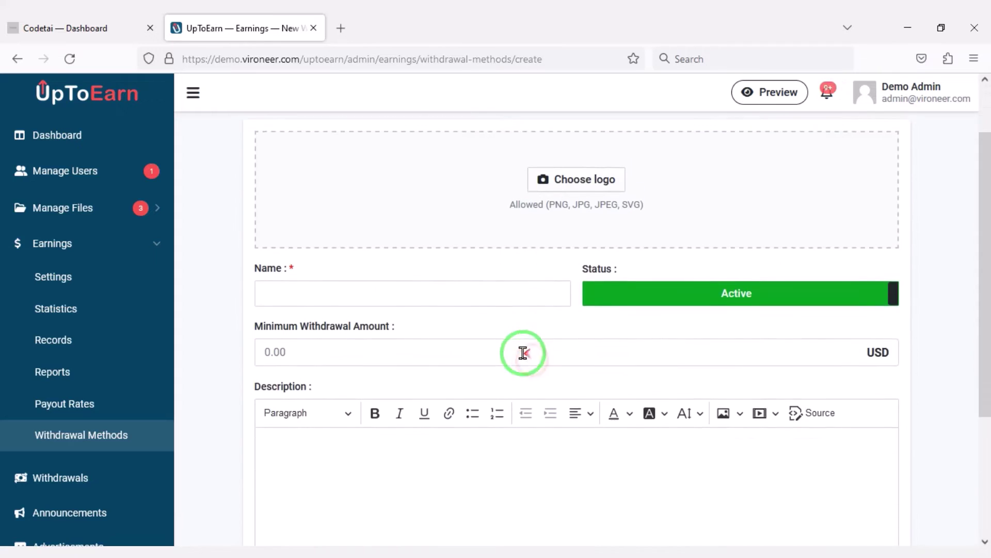
{"action": "scroll", "coordinate": [491, 408], "scroll_direction": "down", "scroll_amount": 3}
{"action": "scroll", "coordinate": [455, 470], "scroll_direction": "down", "scroll_amount": 1}
{"action": "scroll", "coordinate": [456, 472], "scroll_direction": "up", "scroll_amount": 5}
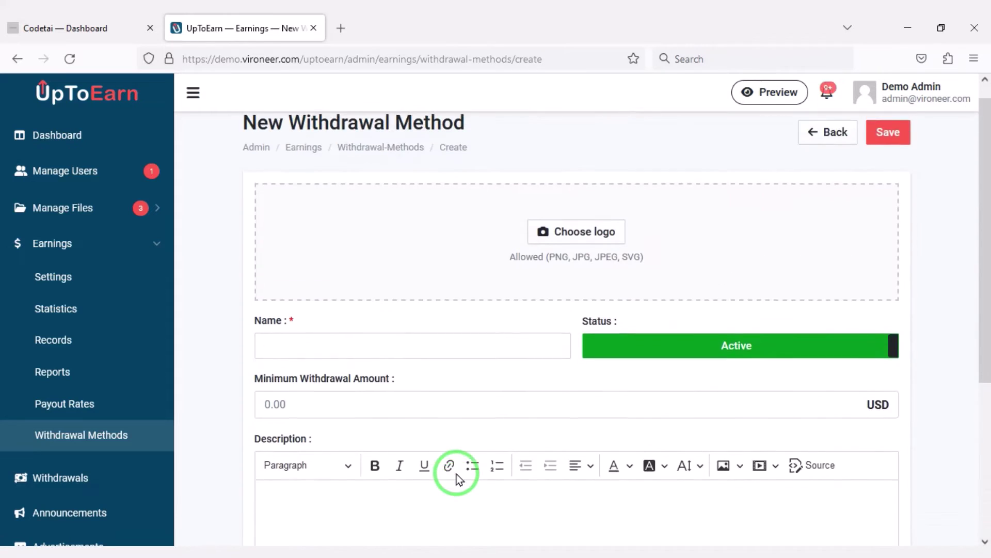
{"action": "scroll", "coordinate": [490, 442], "scroll_direction": "down", "scroll_amount": 2}
{"action": "key", "text": "alt+Left"}
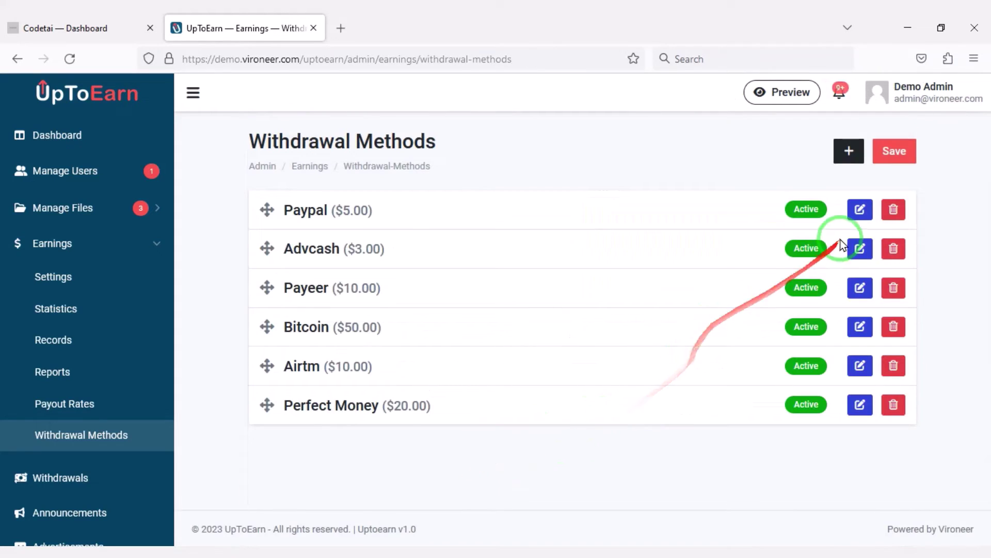
{"action": "left_click", "coordinate": [860, 211]}
{"action": "scroll", "coordinate": [459, 443], "scroll_direction": "down", "scroll_amount": 3}
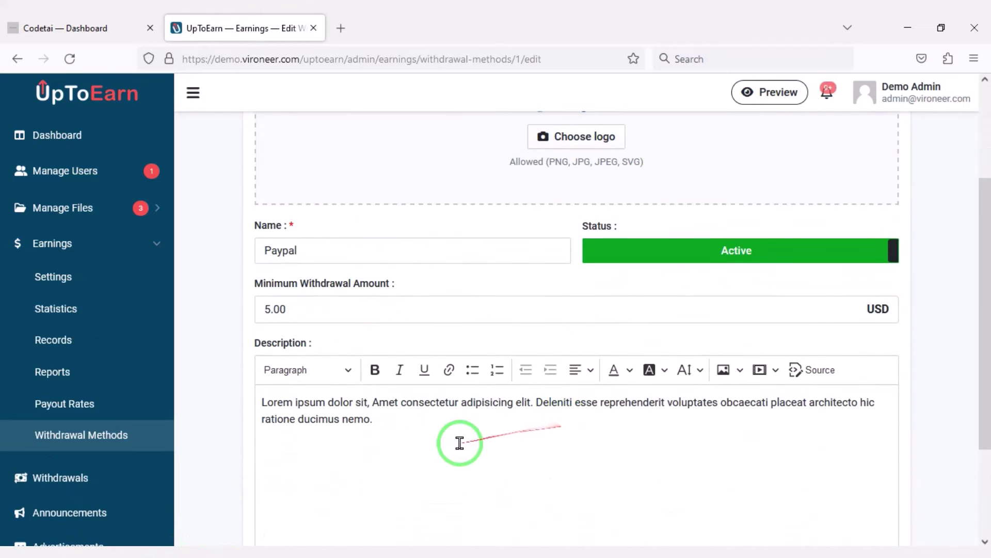
{"action": "scroll", "coordinate": [497, 447], "scroll_direction": "down", "scroll_amount": 3}
{"action": "scroll", "coordinate": [104, 382], "scroll_direction": "down", "scroll_amount": 3}
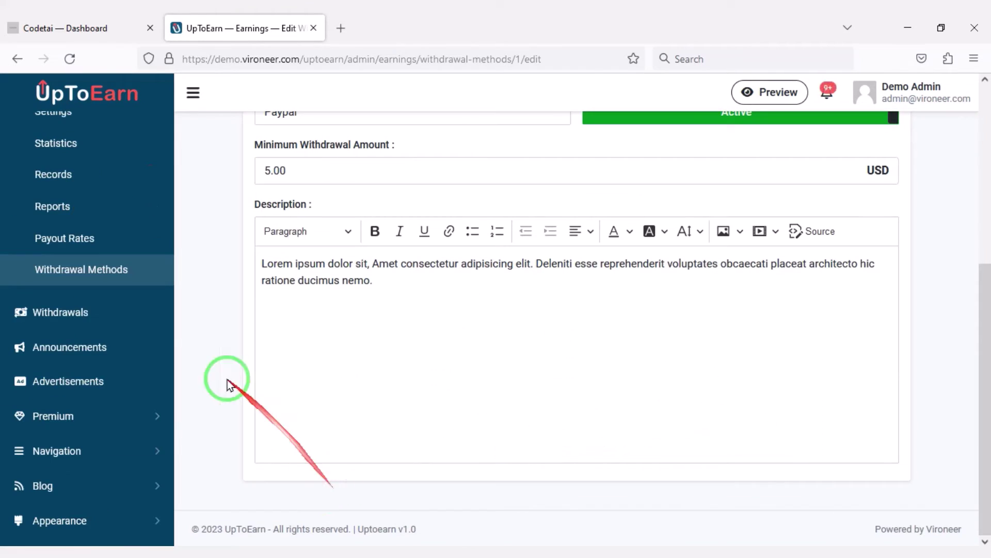
Step: Edit withdrawal #1053, set its status to Completed and try to save
{"action": "left_click", "coordinate": [98, 324]}
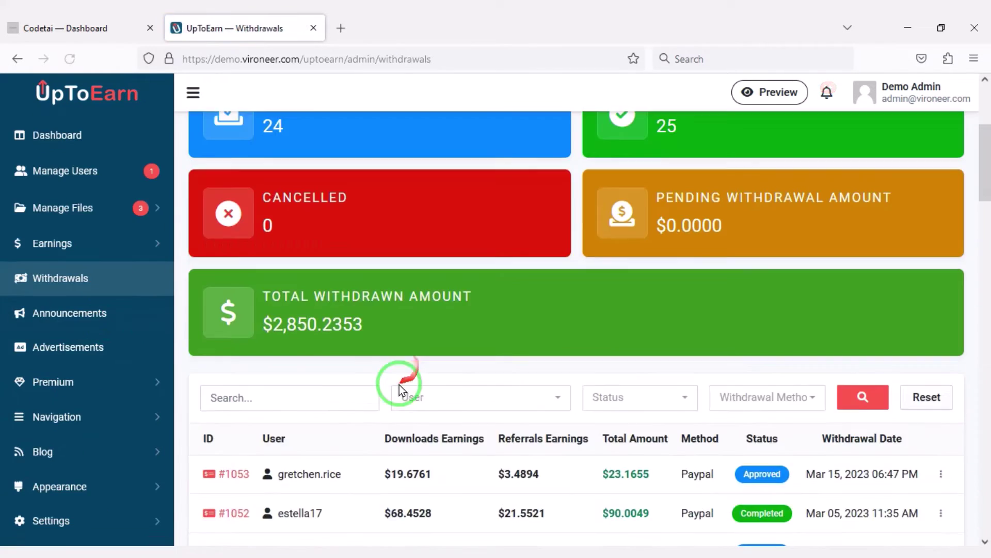
{"action": "scroll", "coordinate": [399, 386], "scroll_direction": "down", "scroll_amount": 5}
{"action": "scroll", "coordinate": [480, 462], "scroll_direction": "down", "scroll_amount": 5}
{"action": "scroll", "coordinate": [517, 439], "scroll_direction": "up", "scroll_amount": 7}
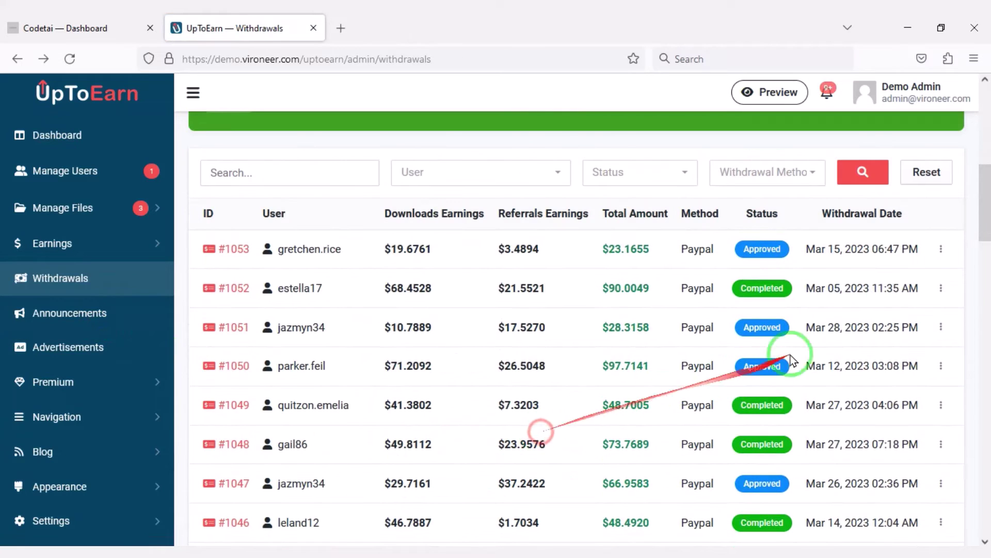
{"action": "left_click", "coordinate": [941, 248]}
{"action": "left_click", "coordinate": [840, 286]}
{"action": "scroll", "coordinate": [587, 383], "scroll_direction": "down", "scroll_amount": 2}
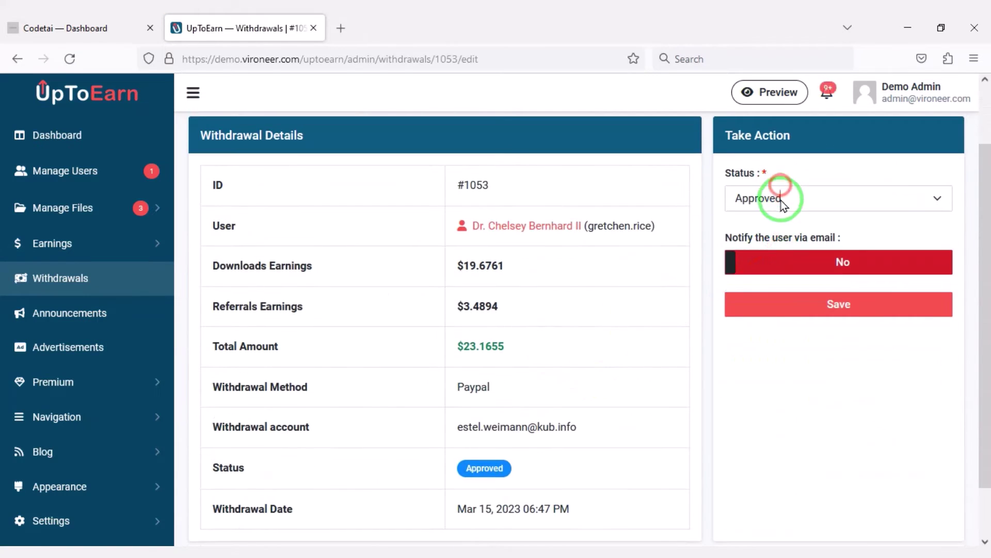
{"action": "left_click", "coordinate": [779, 195]}
{"action": "left_click", "coordinate": [767, 286]}
{"action": "scroll", "coordinate": [466, 383], "scroll_direction": "down", "scroll_amount": 1}
{"action": "scroll", "coordinate": [466, 383], "scroll_direction": "up", "scroll_amount": 3}
{"action": "left_click", "coordinate": [838, 378]}
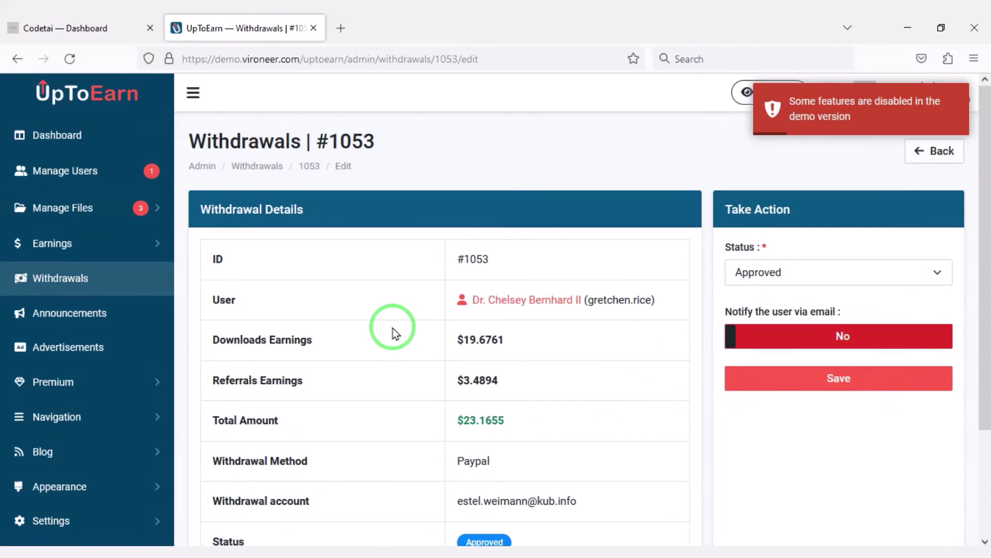
Step: Edit the Head Code advertisement and delete its placeholder comment from the code editor
{"action": "left_click", "coordinate": [121, 316]}
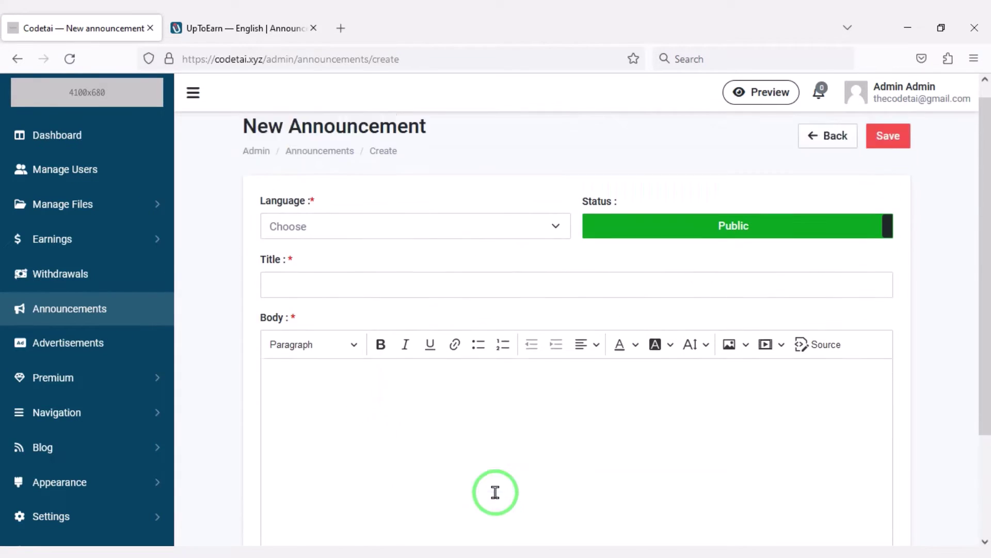
{"action": "left_click", "coordinate": [143, 345]}
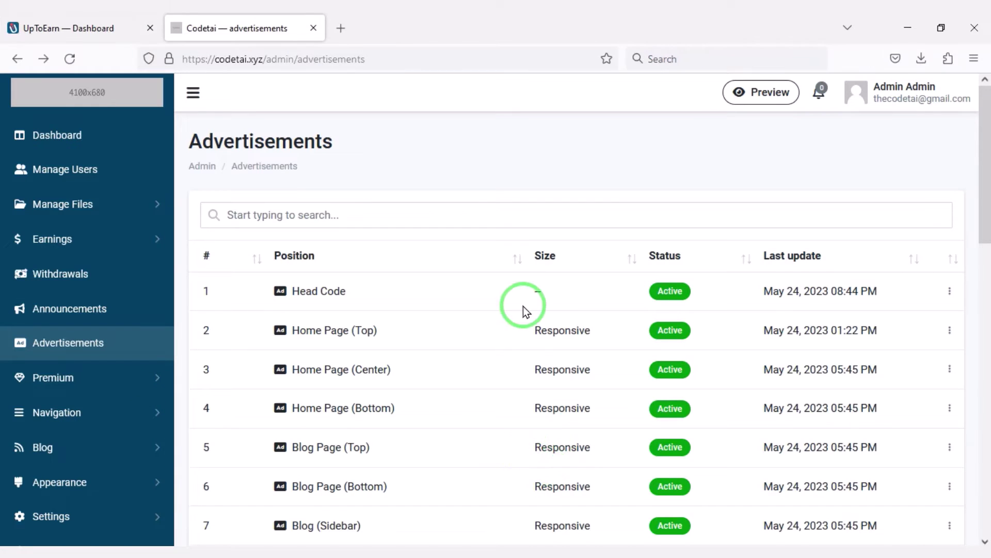
{"action": "scroll", "coordinate": [524, 310], "scroll_direction": "down", "scroll_amount": 15}
{"action": "scroll", "coordinate": [526, 478], "scroll_direction": "up", "scroll_amount": 15}
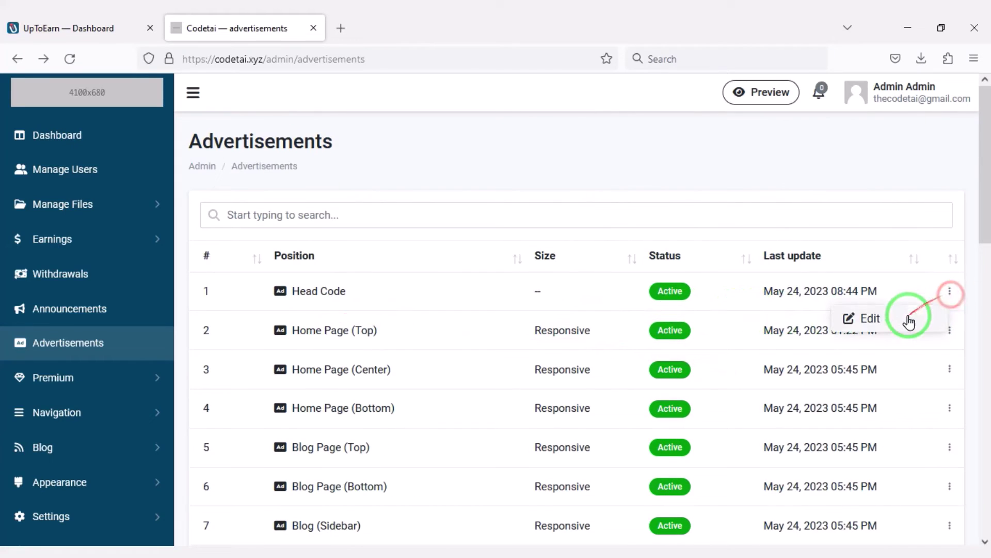
{"action": "left_click", "coordinate": [908, 321]}
{"action": "scroll", "coordinate": [499, 385], "scroll_direction": "down", "scroll_amount": 3}
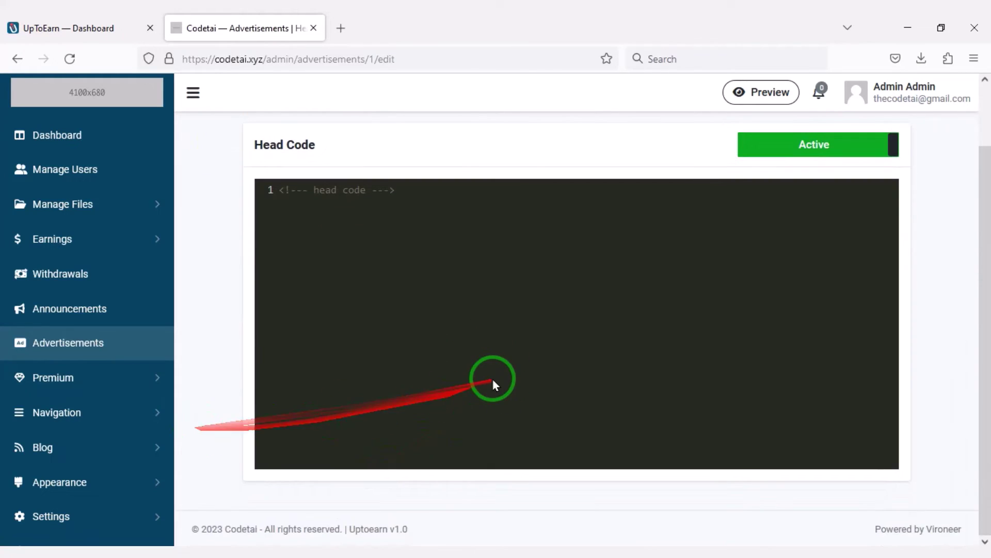
{"action": "scroll", "coordinate": [494, 378], "scroll_direction": "up", "scroll_amount": 3}
{"action": "triple_click", "coordinate": [309, 257]}
{"action": "key", "text": "BackSpace"}
{"action": "scroll", "coordinate": [696, 361], "scroll_direction": "down", "scroll_amount": 3}
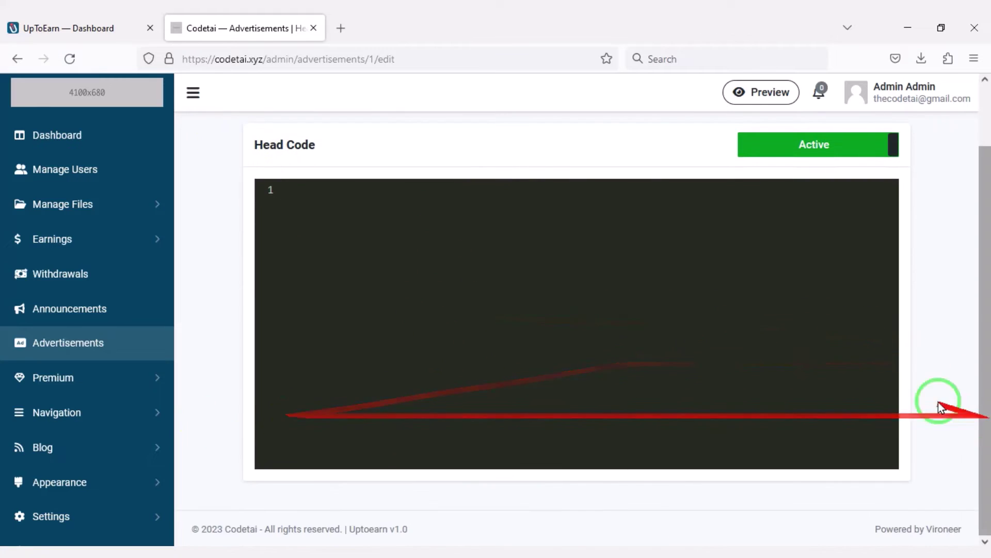
{"action": "scroll", "coordinate": [753, 380], "scroll_direction": "up", "scroll_amount": 3}
{"action": "left_click", "coordinate": [126, 282]}
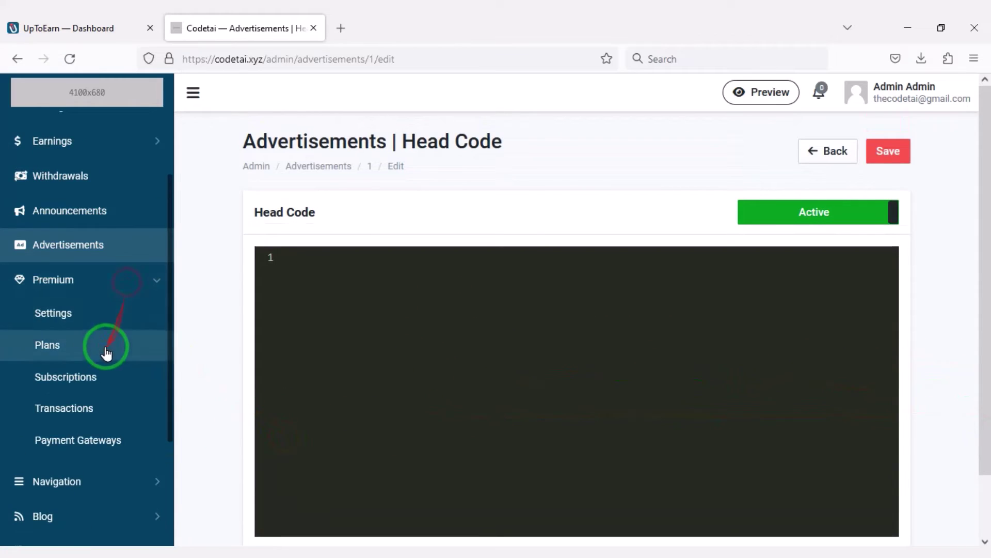
Step: In Premium Settings, set Delete expired subscription data to After 7 days
{"action": "left_click", "coordinate": [97, 316]}
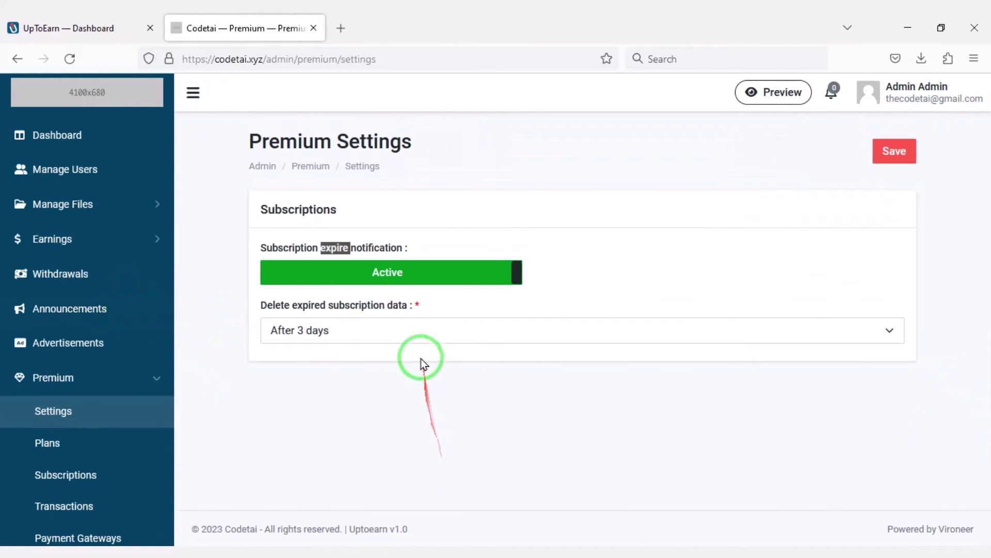
{"action": "left_click", "coordinate": [412, 334]}
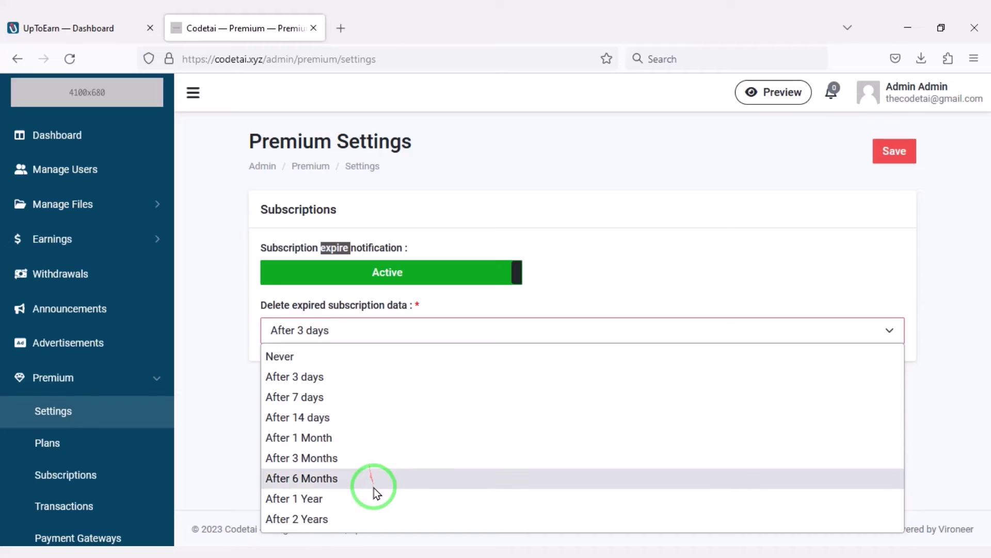
{"action": "left_click", "coordinate": [348, 397]}
{"action": "scroll", "coordinate": [155, 387], "scroll_direction": "down", "scroll_amount": 3}
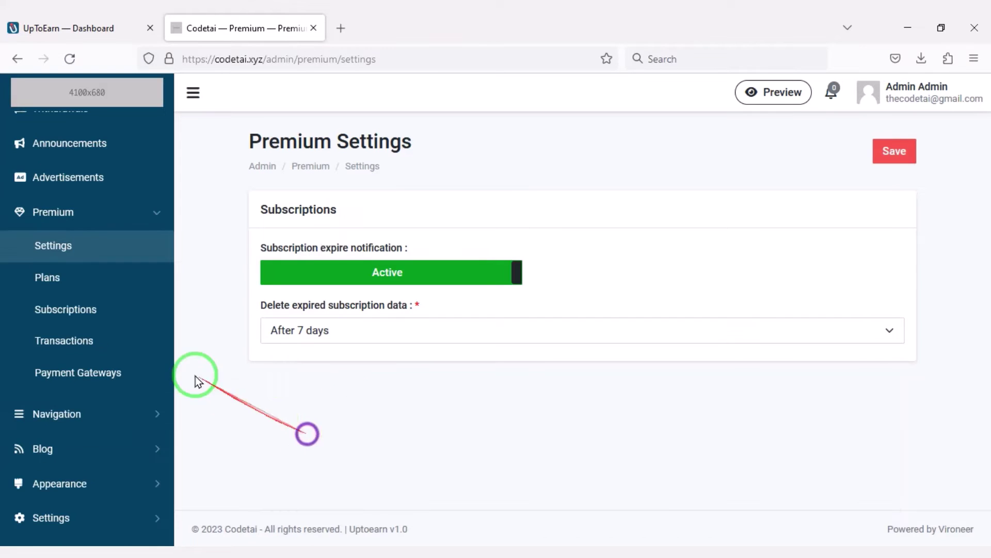
Step: Review the Visitors plan's edit form, then open the Subscriptions list
{"action": "left_click", "coordinate": [78, 284]}
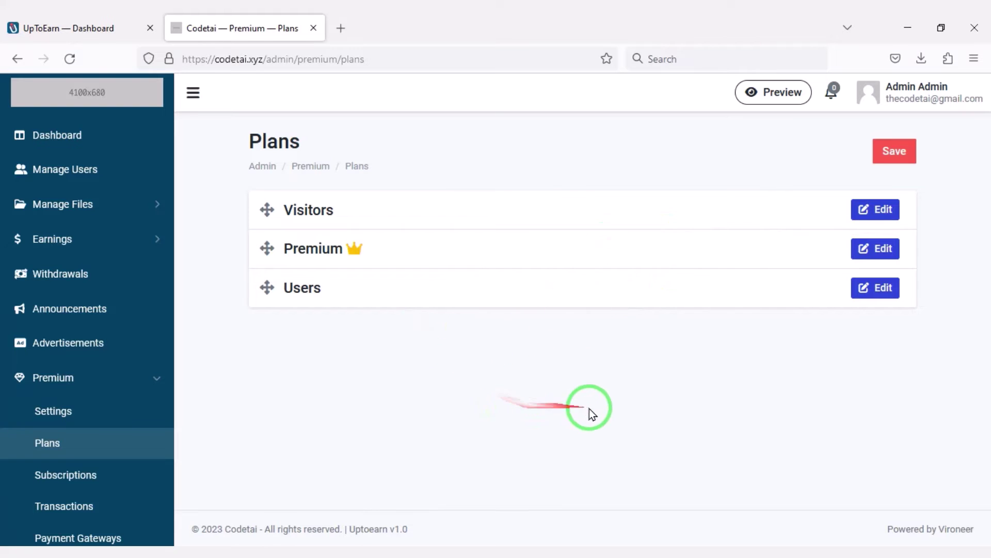
{"action": "left_click", "coordinate": [857, 210]}
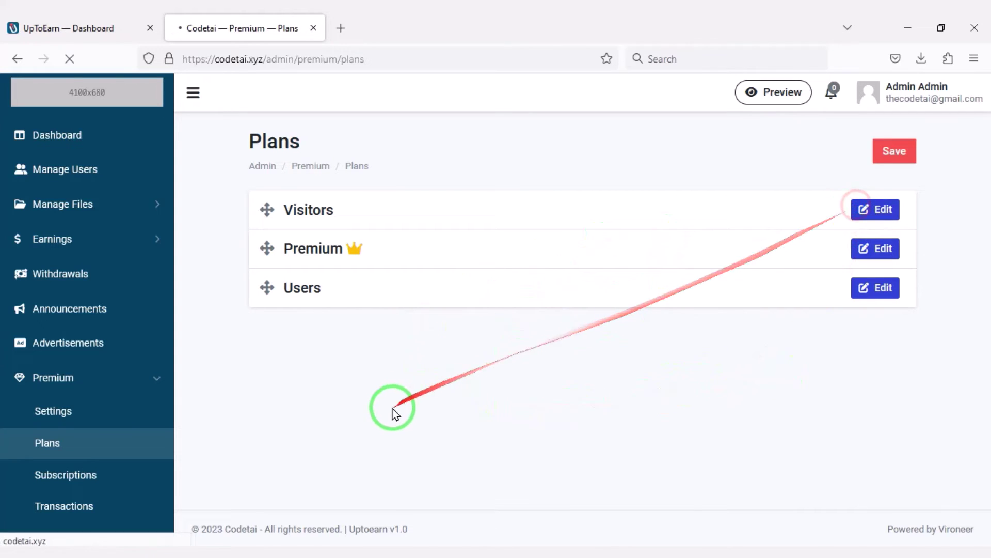
{"action": "scroll", "coordinate": [596, 356], "scroll_direction": "down", "scroll_amount": 5}
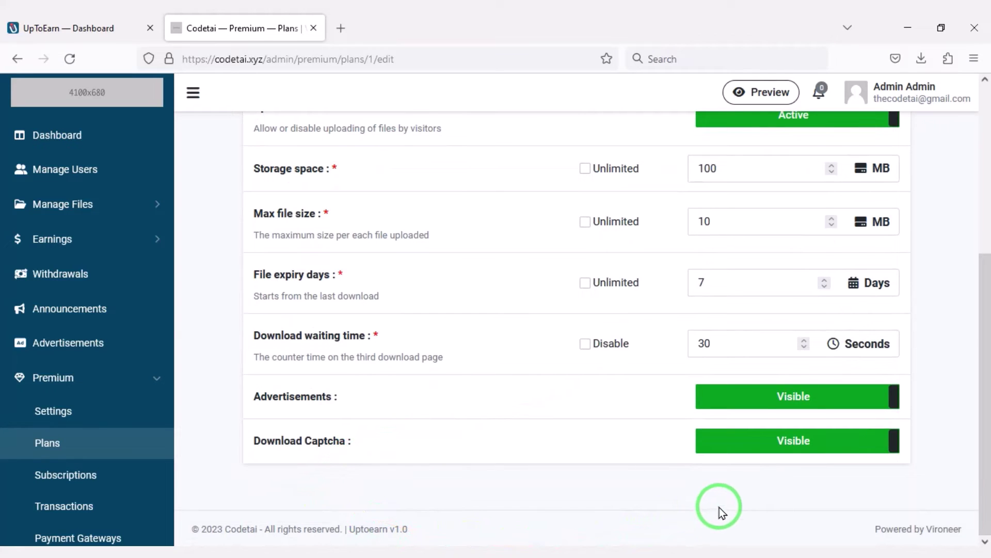
{"action": "left_click", "coordinate": [122, 311]}
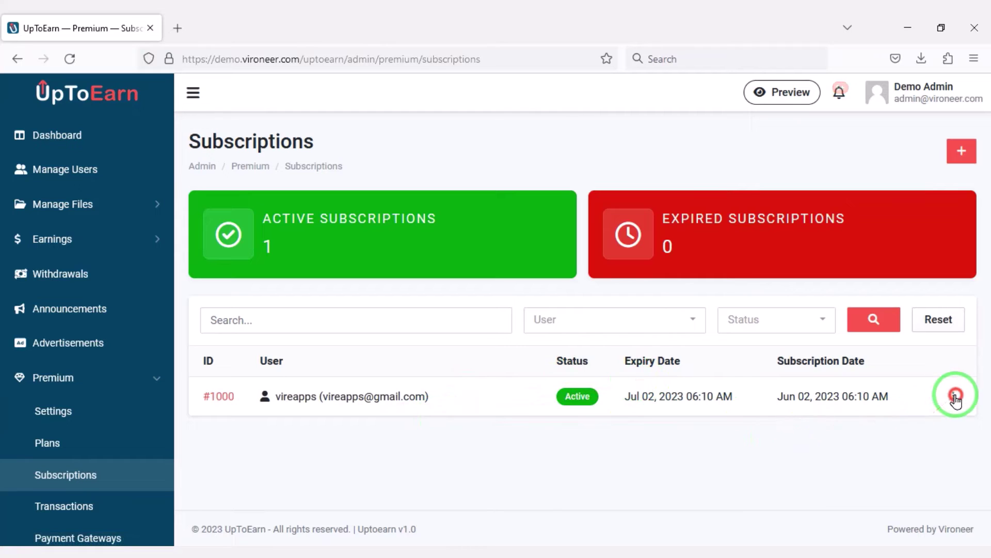
Step: Inspect subscription #1000's edit form and expiry date, then the Transactions list
{"action": "left_click", "coordinate": [956, 395]}
{"action": "left_click", "coordinate": [878, 421]}
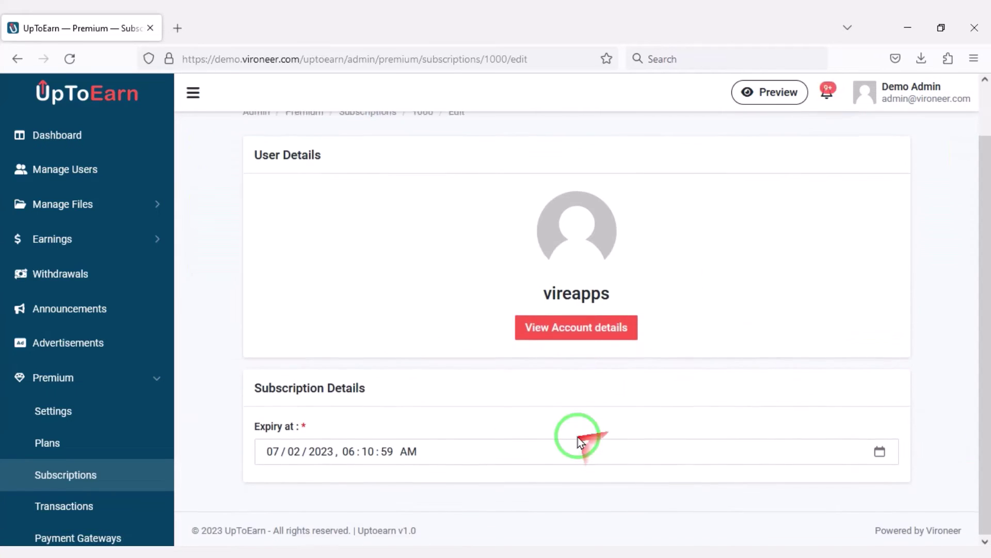
{"action": "left_click", "coordinate": [578, 437]}
{"action": "scroll", "coordinate": [103, 362], "scroll_direction": "down", "scroll_amount": 3}
{"action": "left_click", "coordinate": [95, 349]}
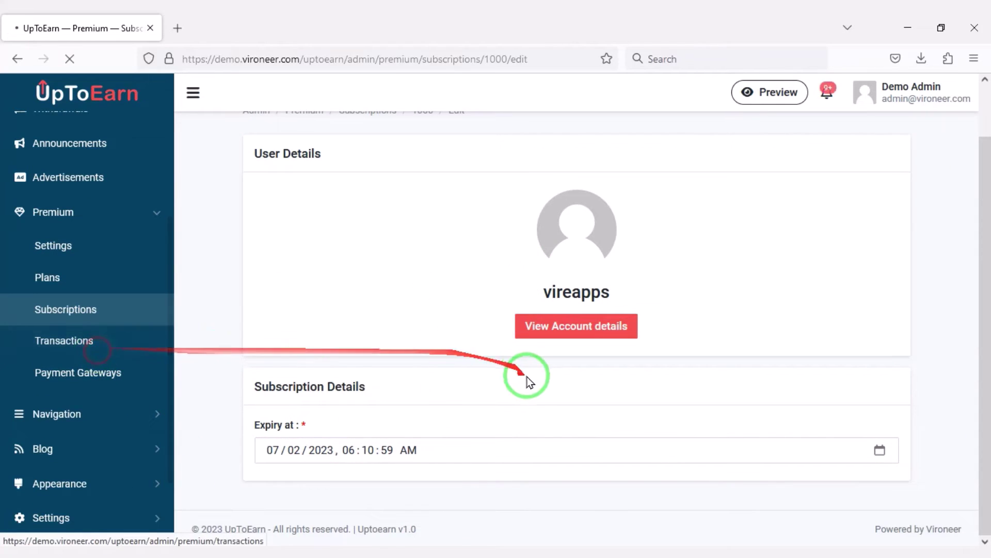
{"action": "scroll", "coordinate": [549, 385], "scroll_direction": "down", "scroll_amount": 2}
{"action": "scroll", "coordinate": [481, 406], "scroll_direction": "up", "scroll_amount": 2}
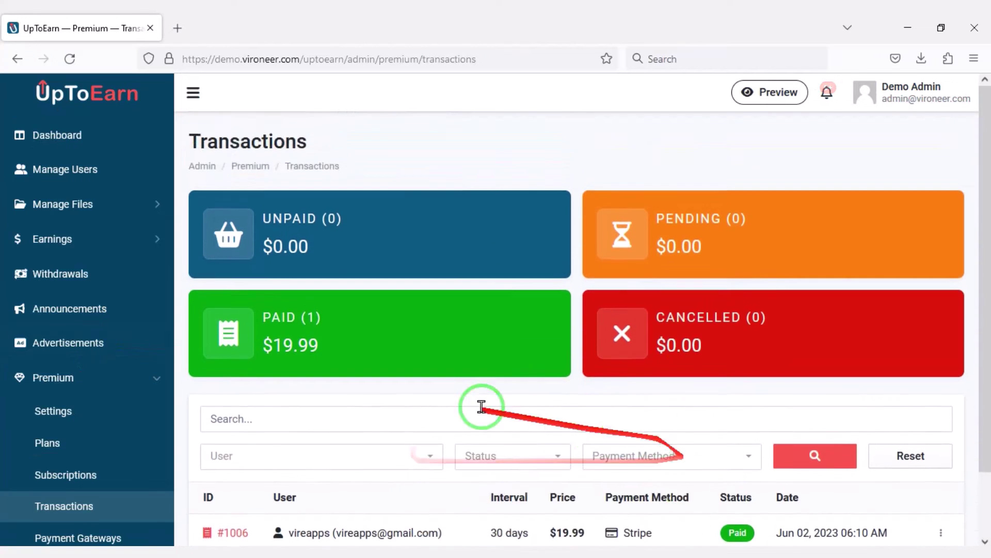
{"action": "scroll", "coordinate": [482, 406], "scroll_direction": "down", "scroll_amount": 2}
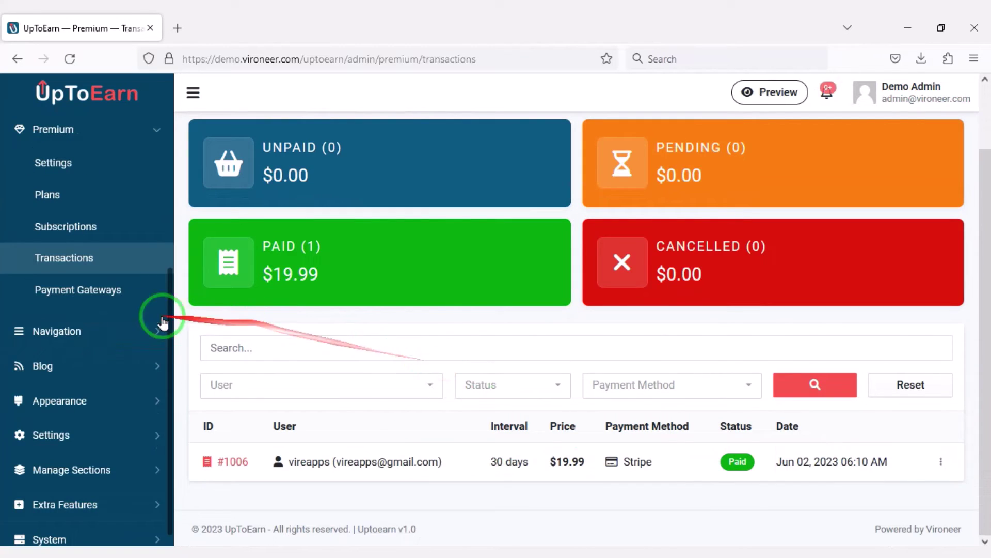
Step: Open Coinbase Commerce in Payment Gateways and scroll to its empty Credentials fields
{"action": "left_click", "coordinate": [98, 292]}
{"action": "scroll", "coordinate": [505, 319], "scroll_direction": "down", "scroll_amount": 2}
{"action": "scroll", "coordinate": [496, 351], "scroll_direction": "up", "scroll_amount": 2}
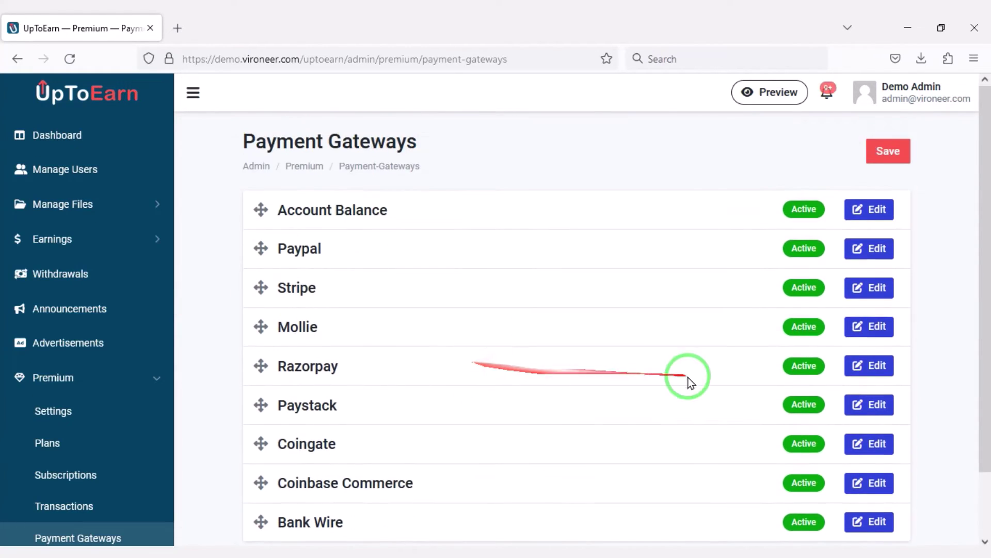
{"action": "scroll", "coordinate": [458, 427], "scroll_direction": "down", "scroll_amount": 2}
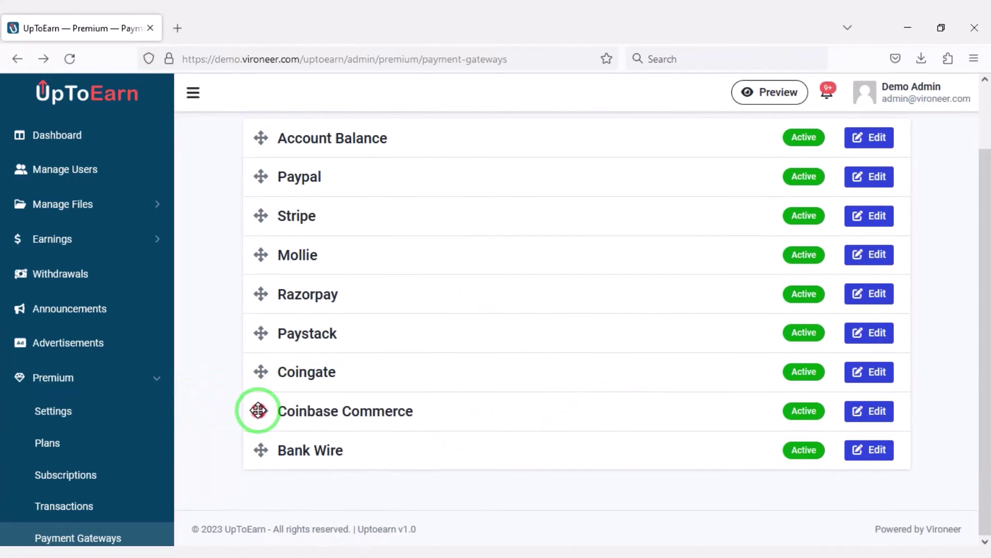
{"action": "left_click_drag", "start_coordinate": [258, 410], "coordinate": [243, 183]}
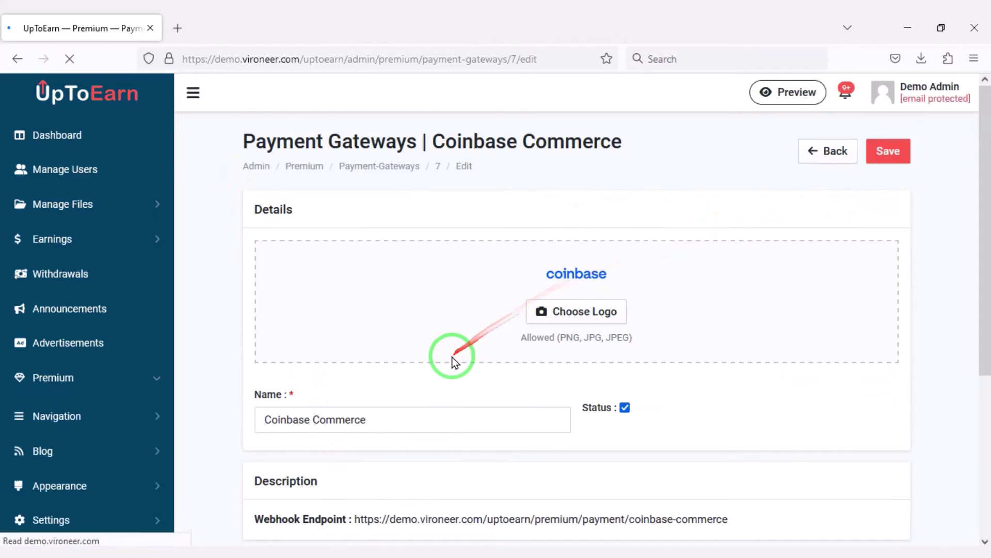
{"action": "scroll", "coordinate": [453, 356], "scroll_direction": "down", "scroll_amount": 3}
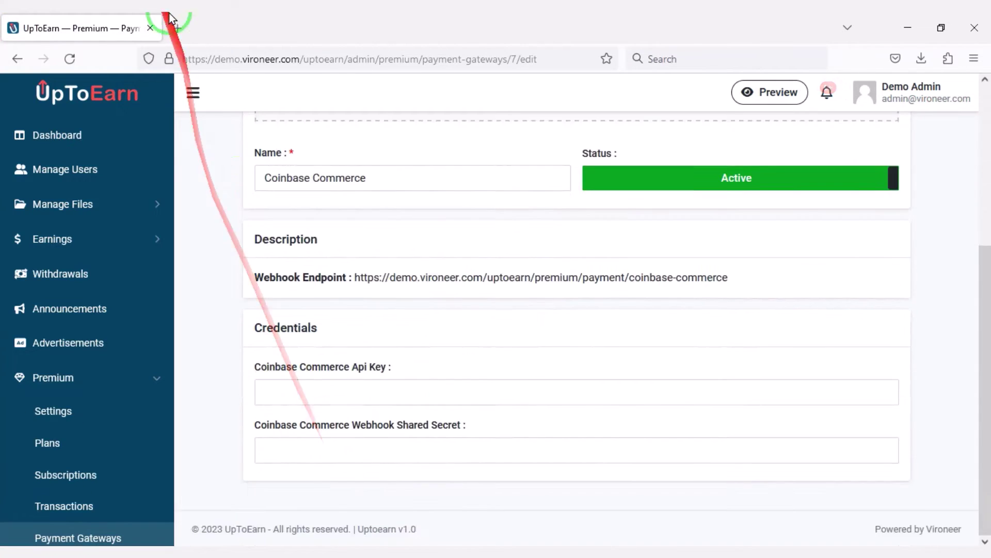
Step: Search for Coinbase Commerce in a new tab and sign in with the saved account email
{"action": "left_click", "coordinate": [178, 28]}
{"action": "type", "text": "c"}
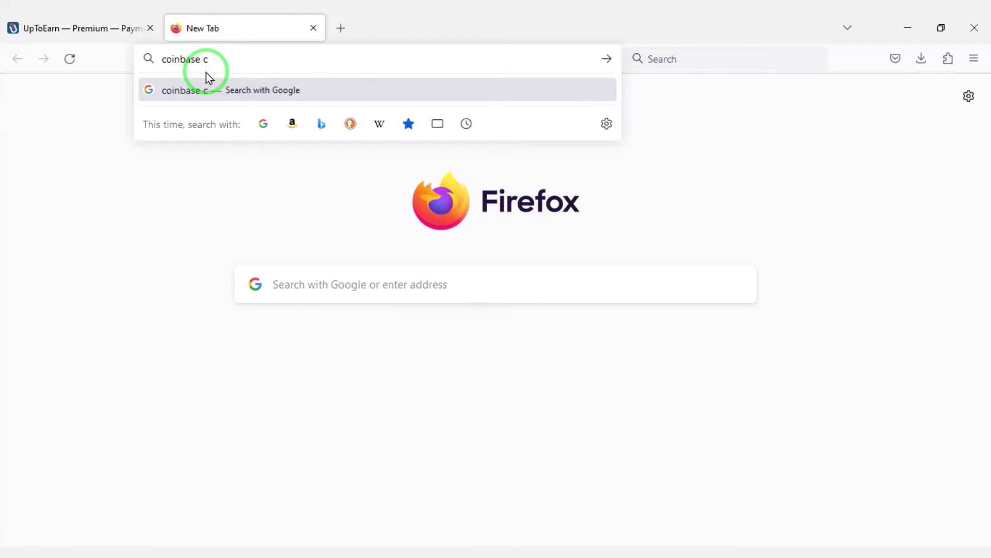
{"action": "type", "text": "oibnase commerce"}
{"action": "key", "text": "Return"}
{"action": "left_click", "coordinate": [328, 178]}
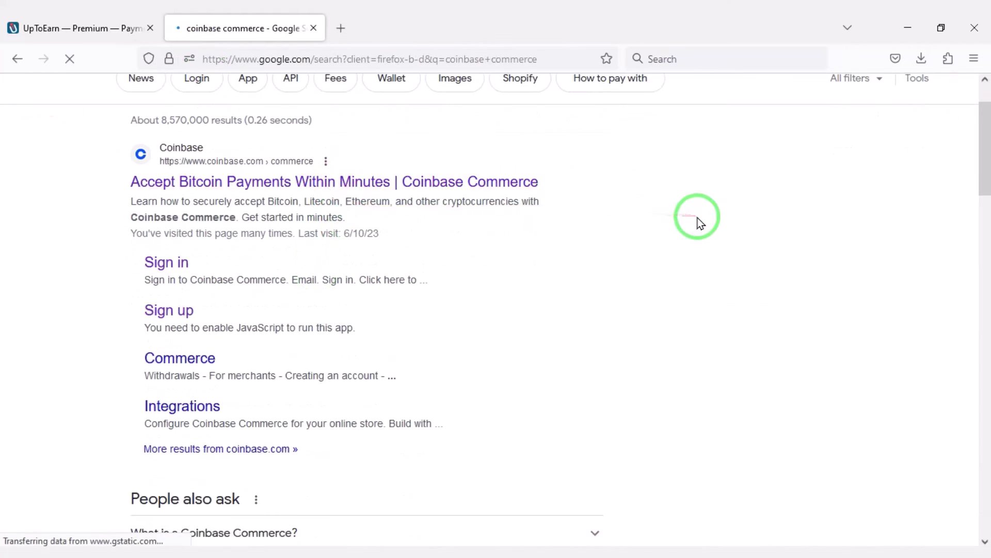
{"action": "scroll", "coordinate": [633, 454], "scroll_direction": "up", "scroll_amount": 10}
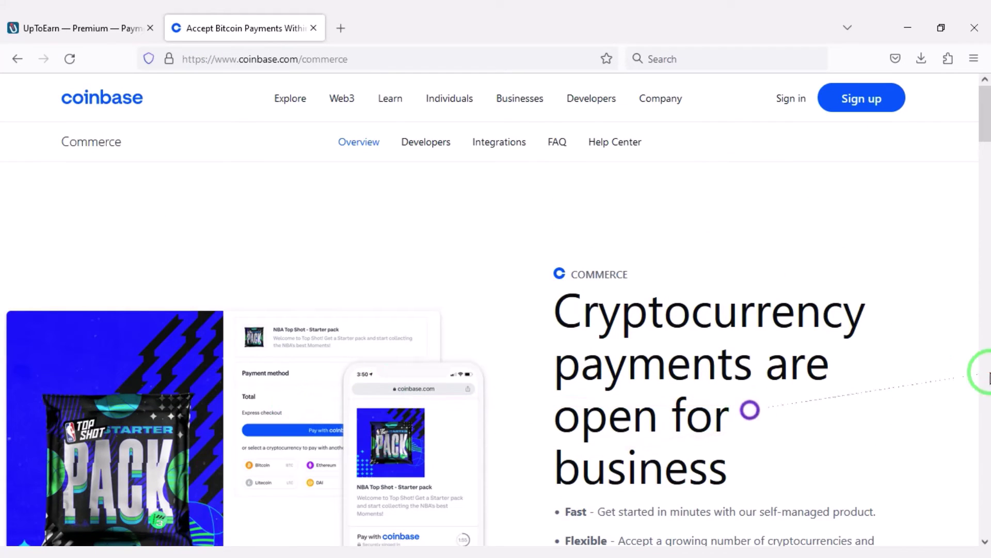
{"action": "left_click", "coordinate": [791, 98]}
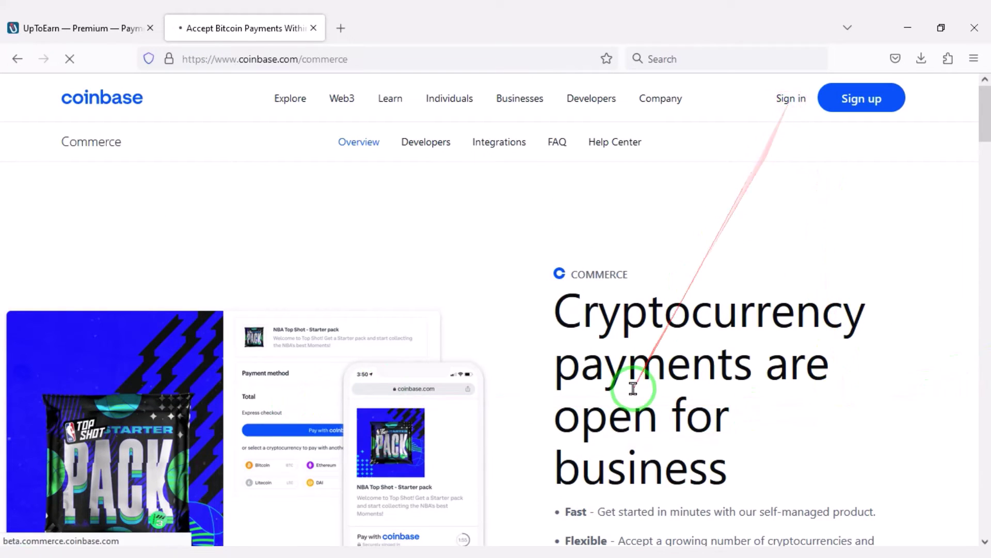
{"action": "left_click", "coordinate": [473, 309]}
{"action": "left_click", "coordinate": [445, 329]}
{"action": "left_click", "coordinate": [463, 357]}
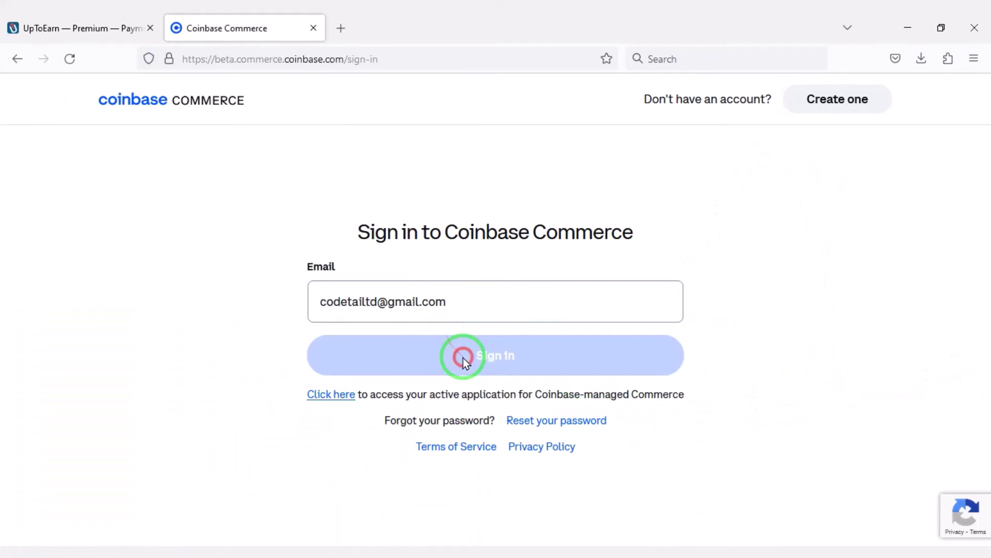
Step: Add UpToEarn's coinbase-commerce webhook URL as a new Coinbase Commerce webhook subscription
{"action": "left_click", "coordinate": [945, 101]}
{"action": "left_click", "coordinate": [788, 285]}
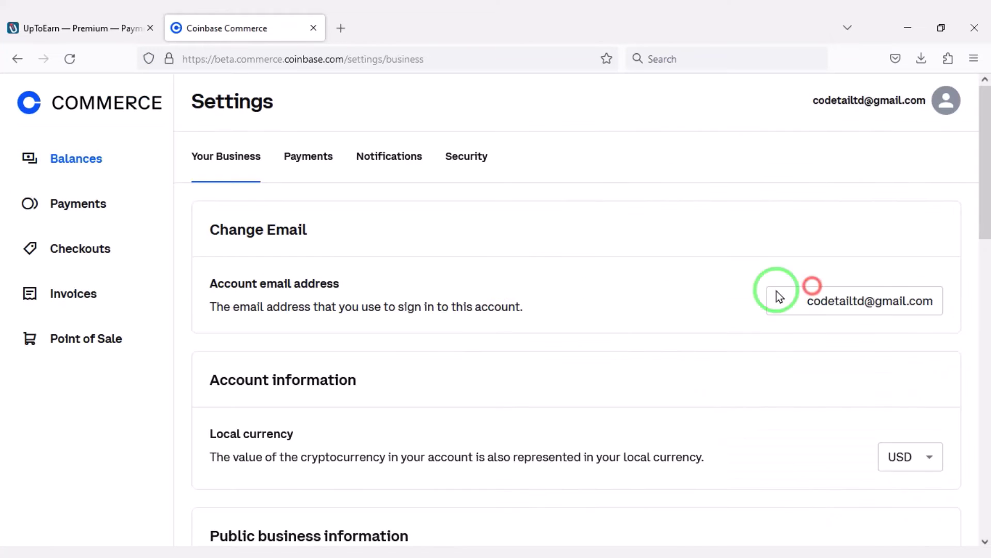
{"action": "left_click", "coordinate": [129, 28]}
{"action": "left_click_drag", "start_coordinate": [760, 281], "coordinate": [340, 293]}
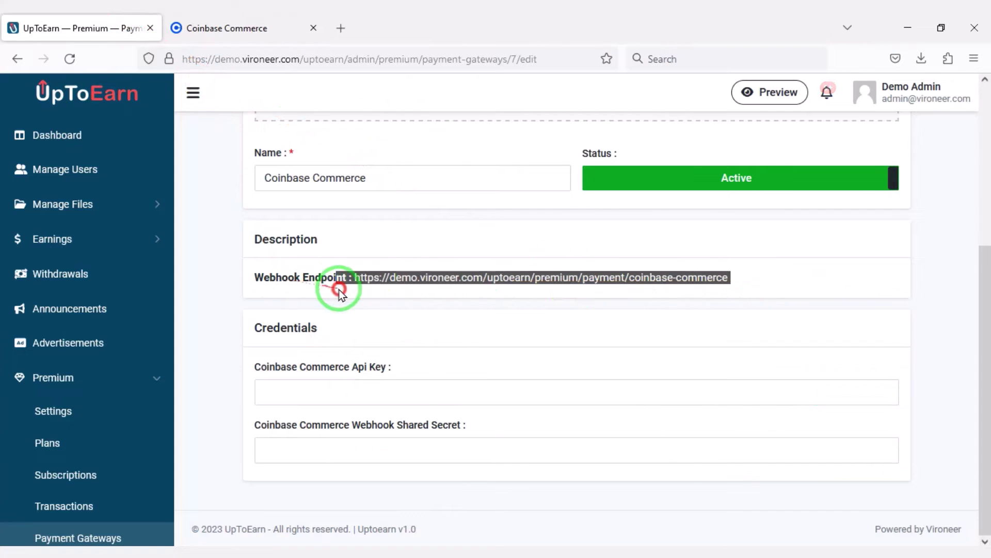
{"action": "right_click", "coordinate": [382, 283]}
{"action": "left_click", "coordinate": [434, 416]}
{"action": "left_click", "coordinate": [233, 28]}
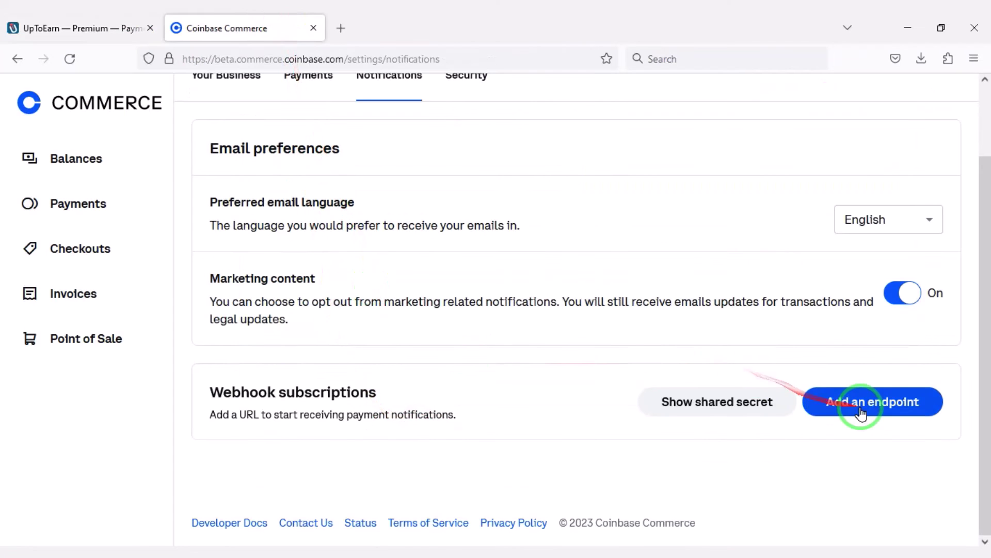
{"action": "left_click", "coordinate": [857, 403]}
{"action": "right_click", "coordinate": [462, 224]}
{"action": "left_click", "coordinate": [468, 326]}
{"action": "left_click", "coordinate": [496, 258]}
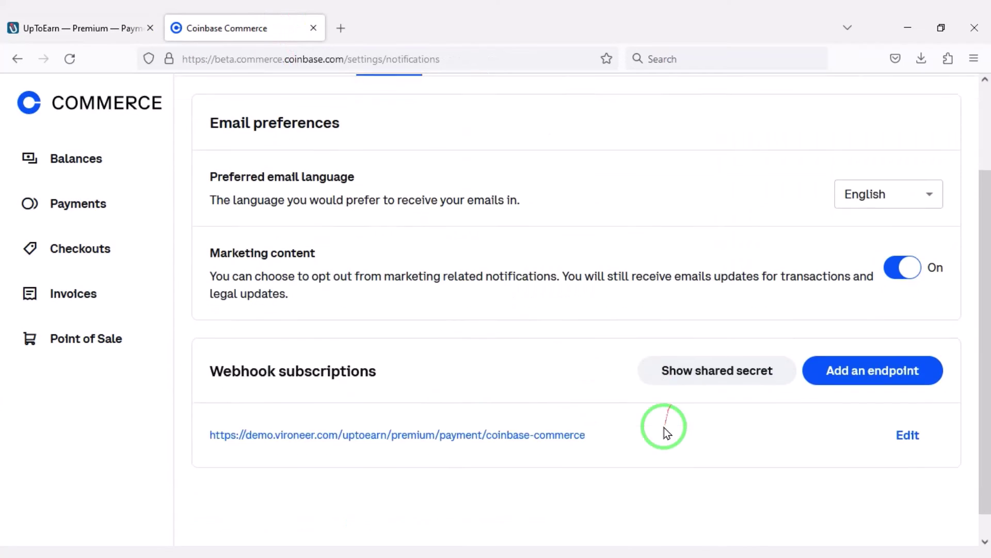
Step: Copy the webhook shared secret into UpToEarn's shared secret field
{"action": "left_click", "coordinate": [704, 350]}
{"action": "left_click", "coordinate": [688, 215]}
{"action": "left_click", "coordinate": [104, 28]}
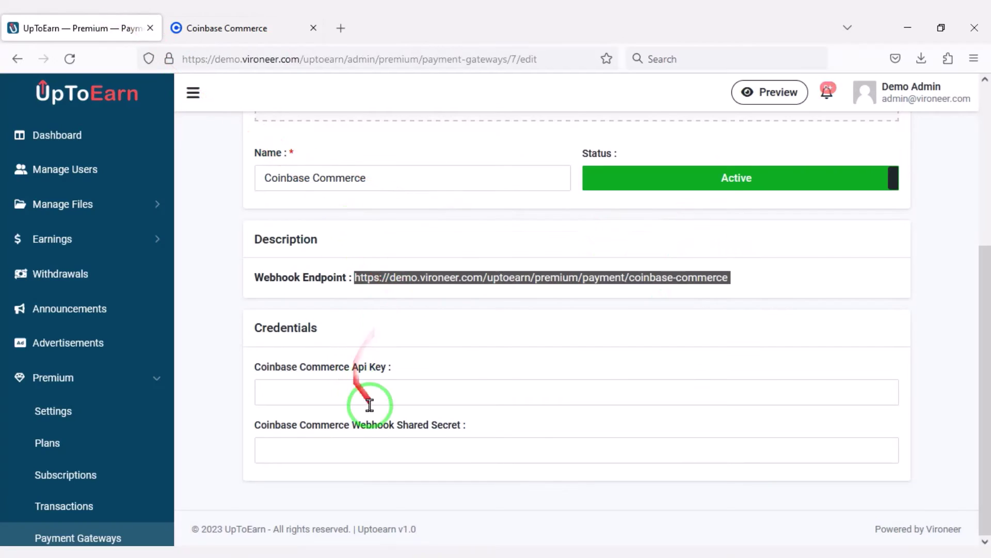
{"action": "right_click", "coordinate": [387, 447]}
{"action": "left_click", "coordinate": [405, 316]}
{"action": "left_click", "coordinate": [232, 28]}
{"action": "left_click", "coordinate": [684, 157]}
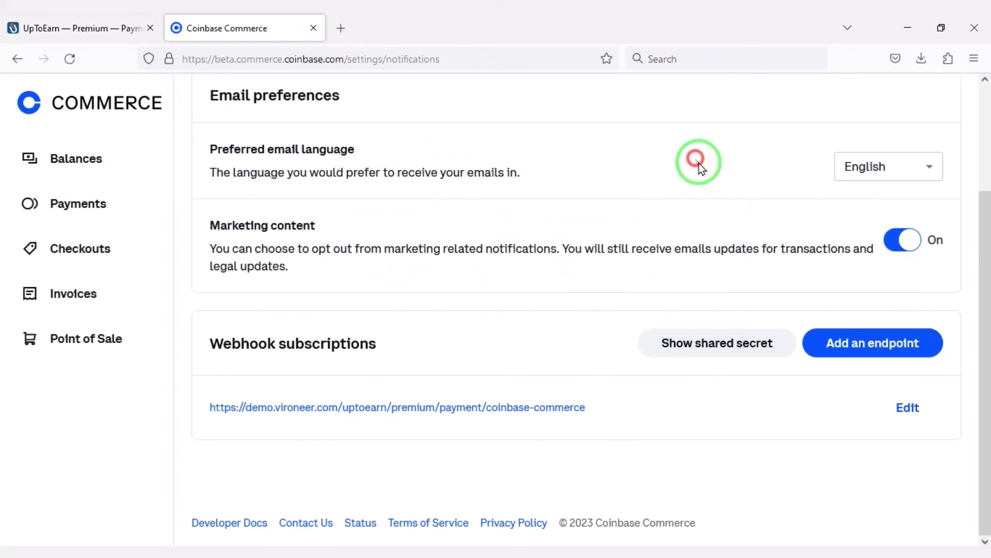
Step: Create a new Coinbase Commerce API key, paste it into UpToEarn and save the gateway
{"action": "scroll", "coordinate": [594, 152], "scroll_direction": "up", "scroll_amount": 3}
{"action": "left_click", "coordinate": [466, 156]}
{"action": "left_click", "coordinate": [837, 236]}
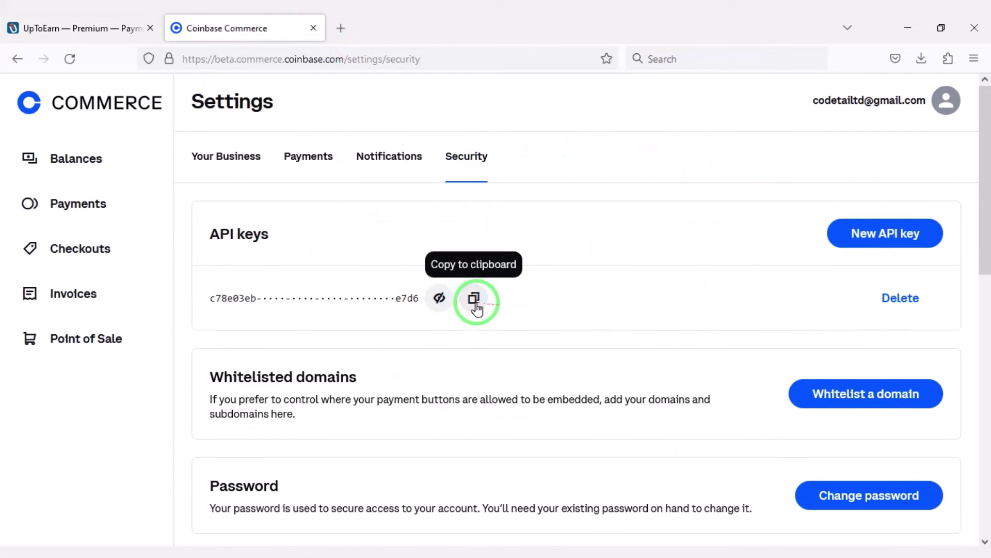
{"action": "left_click", "coordinate": [473, 301]}
{"action": "left_click", "coordinate": [42, 28]}
{"action": "right_click", "coordinate": [321, 383]}
{"action": "left_click", "coordinate": [376, 254]}
{"action": "scroll", "coordinate": [604, 482], "scroll_direction": "up", "scroll_amount": 5}
{"action": "left_click", "coordinate": [886, 154]}
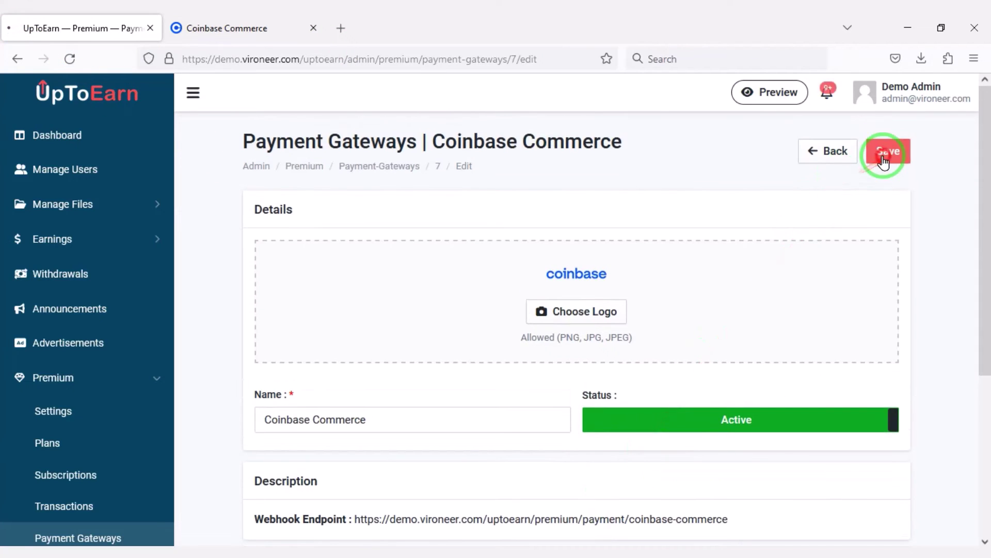
Step: Check the Payment Gateways list, then open Navigation > Navbar Menu
{"action": "scroll", "coordinate": [88, 361], "scroll_direction": "down", "scroll_amount": 4}
{"action": "left_click", "coordinate": [138, 385]}
{"action": "scroll", "coordinate": [387, 408], "scroll_direction": "down", "scroll_amount": 3}
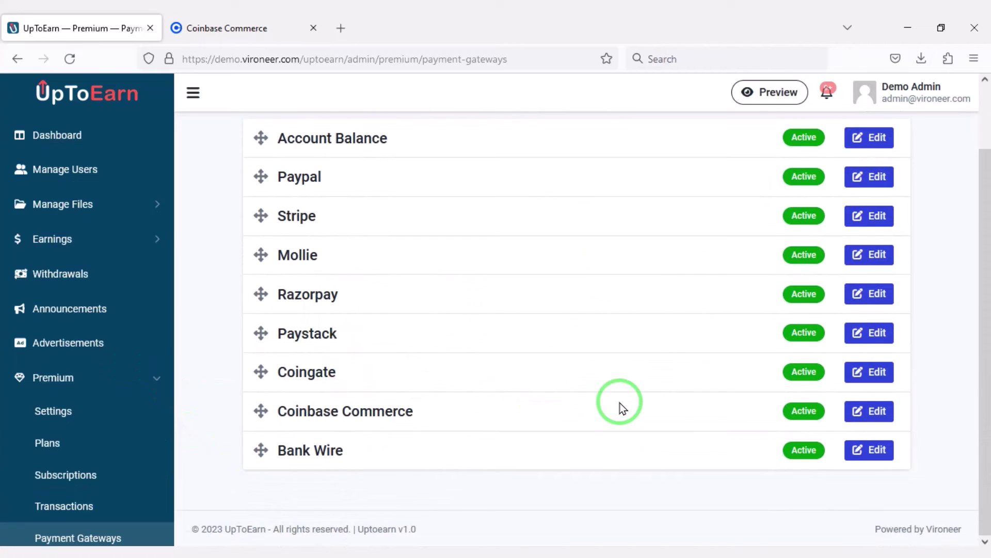
{"action": "left_click", "coordinate": [129, 332]}
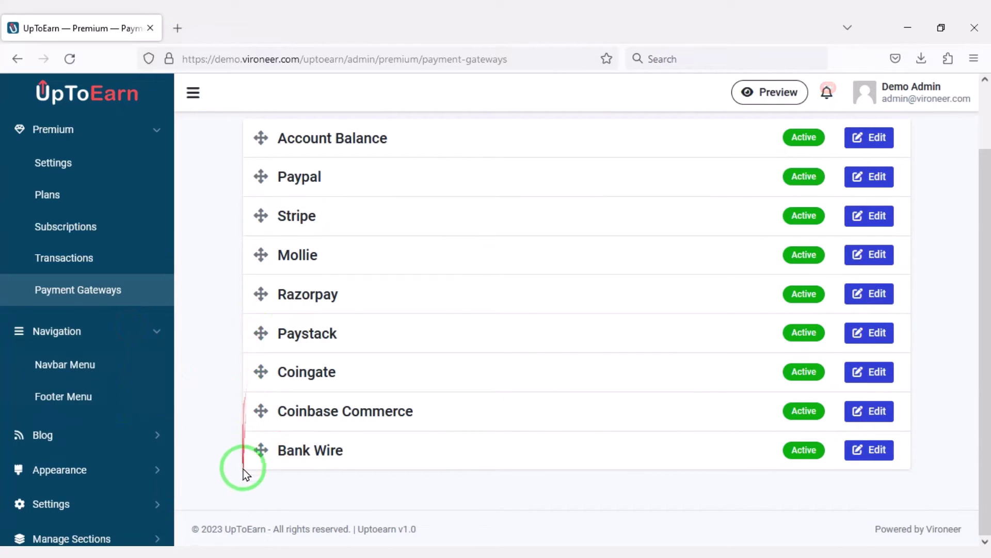
{"action": "left_click", "coordinate": [105, 373]}
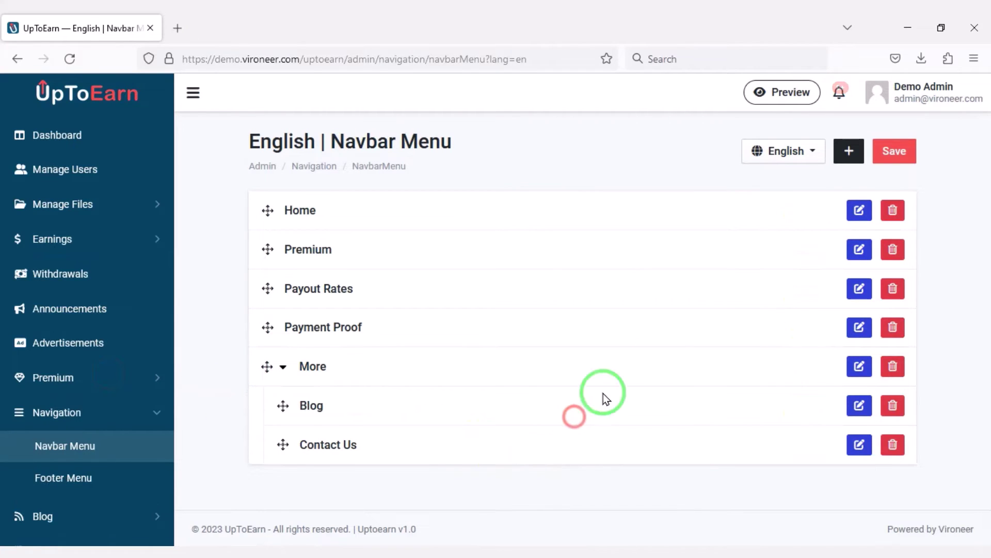
Step: Open a new navbar item form, set its language to English, then leave it unsaved
{"action": "left_click", "coordinate": [849, 151]}
{"action": "scroll", "coordinate": [468, 356], "scroll_direction": "down", "scroll_amount": 1}
{"action": "left_click", "coordinate": [365, 217]}
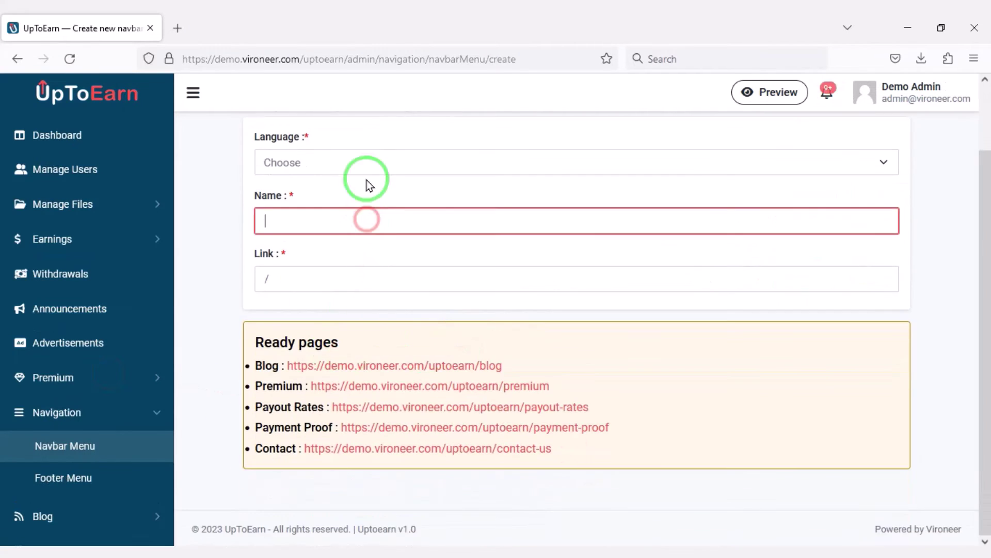
{"action": "left_click", "coordinate": [365, 177]}
{"action": "left_click", "coordinate": [339, 227]}
{"action": "left_click", "coordinate": [364, 281]}
{"action": "key", "text": "alt+Left"}
Step: View the edit pages of the Premium navbar item and the About Us footer link
{"action": "left_click", "coordinate": [850, 251]}
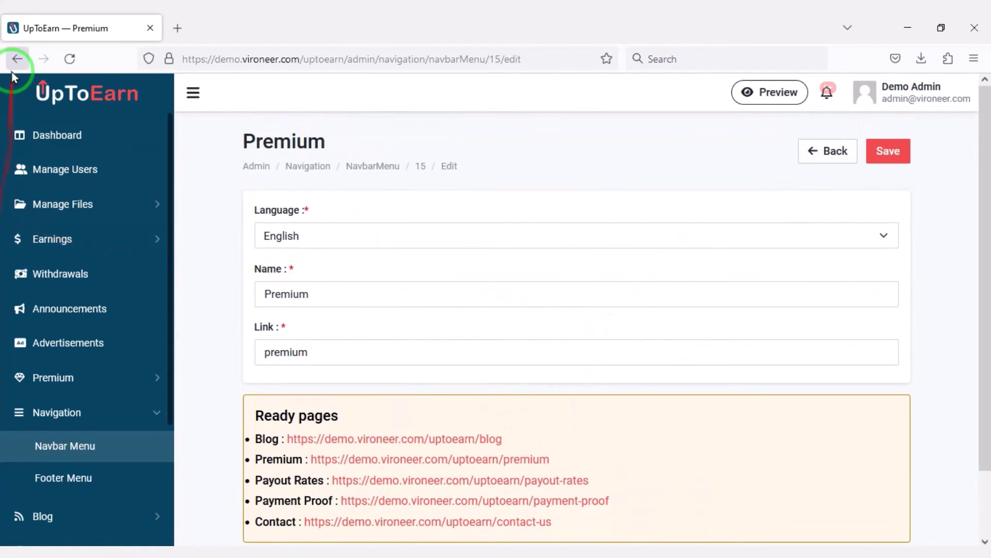
{"action": "left_click", "coordinate": [13, 65]}
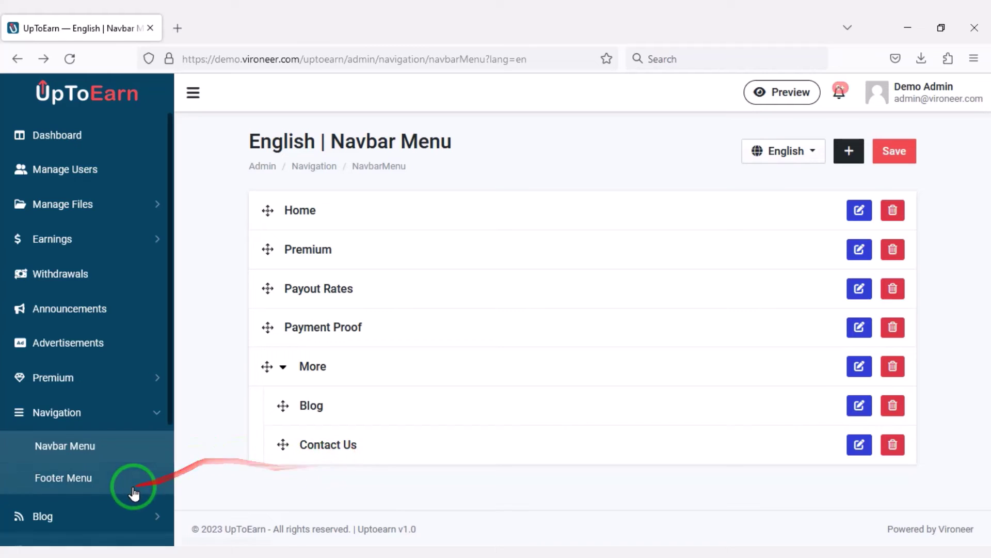
{"action": "scroll", "coordinate": [711, 394], "scroll_direction": "down", "scroll_amount": 8}
{"action": "scroll", "coordinate": [620, 310], "scroll_direction": "up", "scroll_amount": 9}
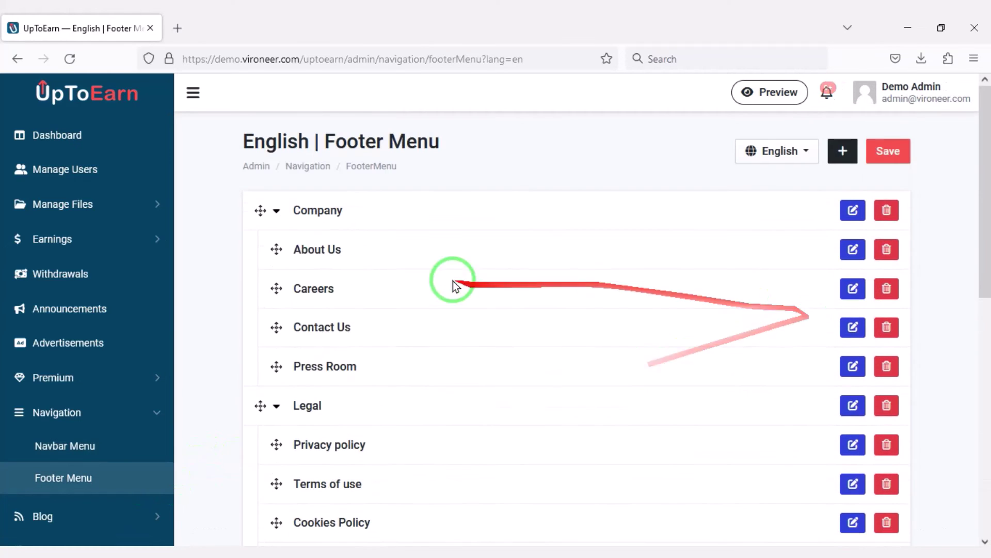
{"action": "left_click", "coordinate": [853, 248]}
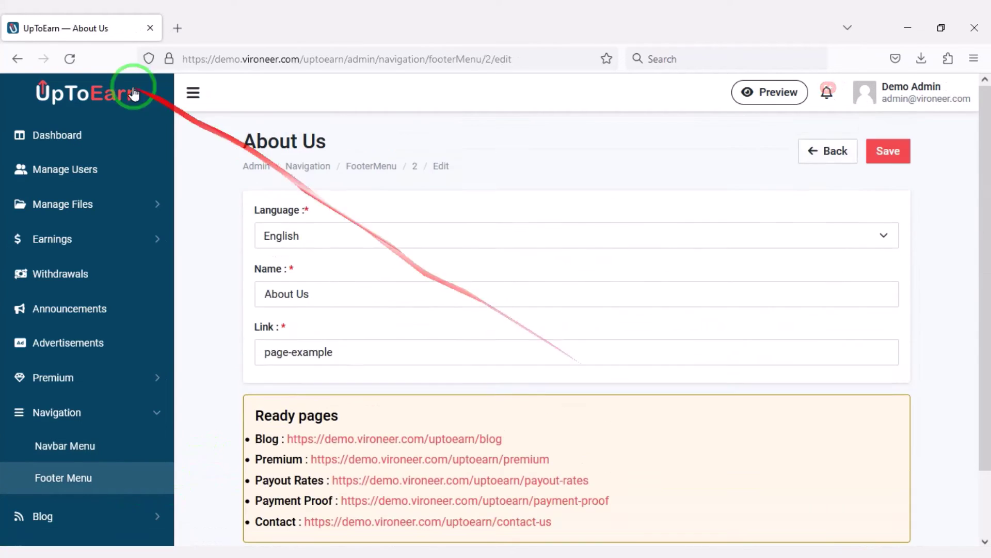
{"action": "key", "text": "alt+Left"}
Step: Cancel deleting the Cookies Policy footer link, keeping it, and open Blog > Articles
{"action": "scroll", "coordinate": [883, 351], "scroll_direction": "down", "scroll_amount": 3}
{"action": "left_click", "coordinate": [879, 373]}
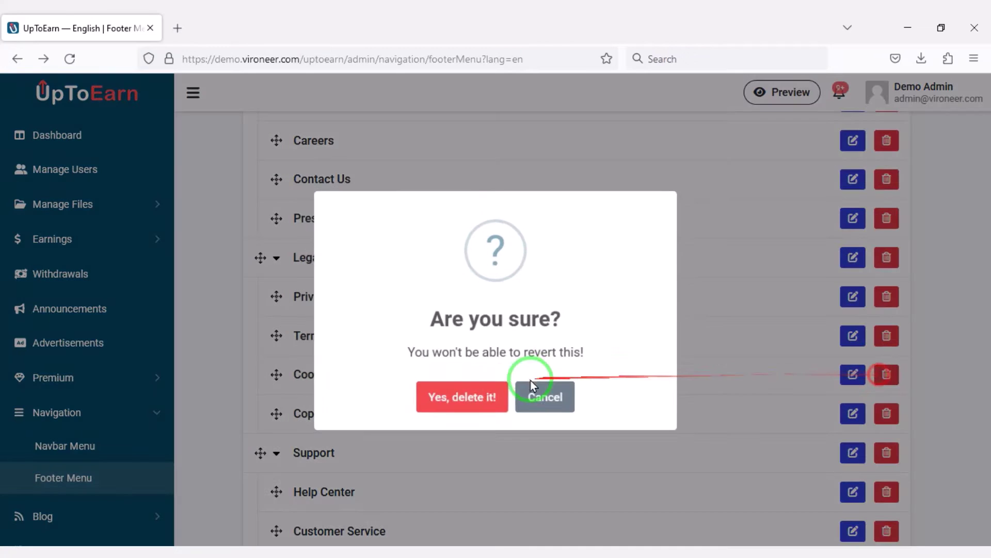
{"action": "left_click", "coordinate": [445, 401]}
{"action": "left_click", "coordinate": [132, 352]}
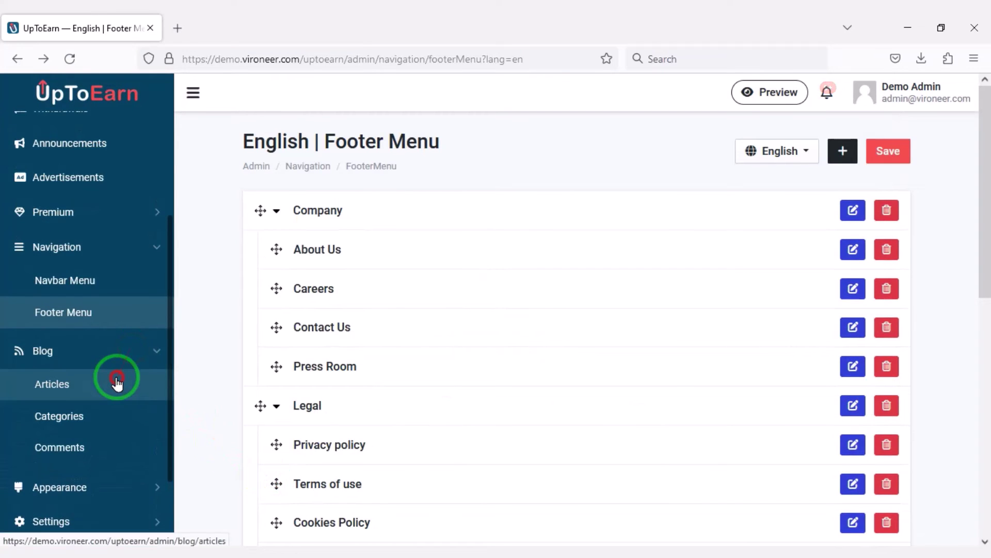
{"action": "left_click", "coordinate": [118, 380]}
Step: View the Create Article form and the new blog category form, then open Blog > Comments
{"action": "left_click", "coordinate": [949, 151]}
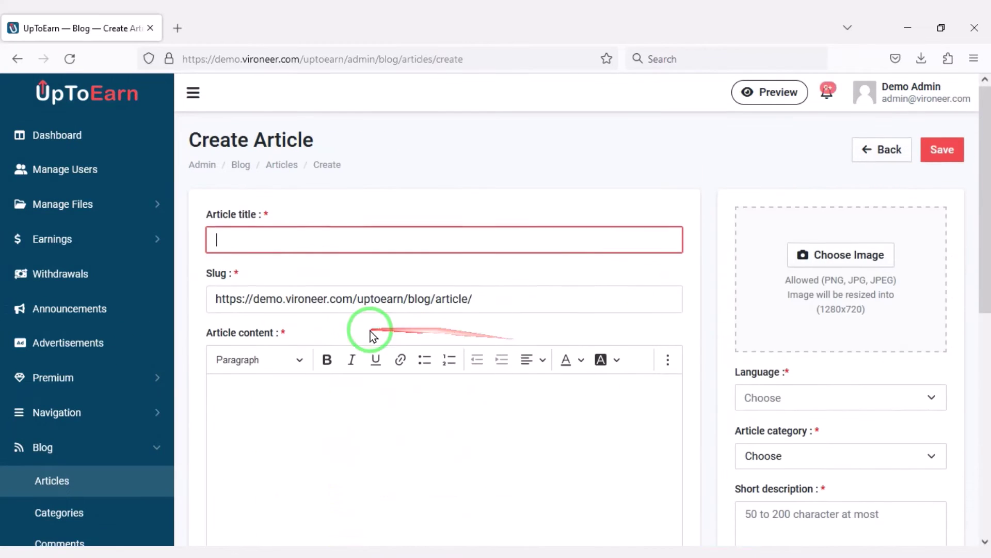
{"action": "scroll", "coordinate": [377, 337], "scroll_direction": "down", "scroll_amount": 8}
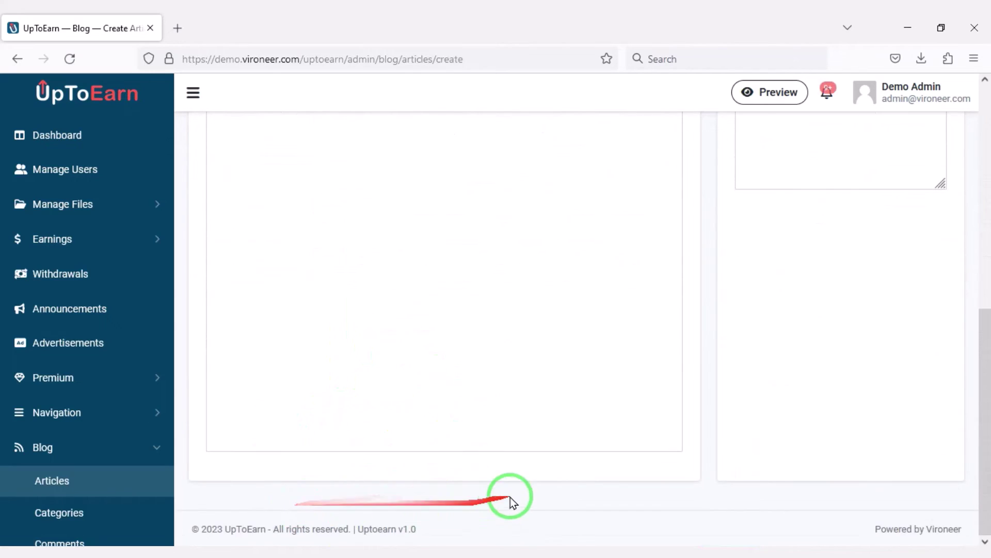
{"action": "scroll", "coordinate": [710, 401], "scroll_direction": "up", "scroll_amount": 9}
{"action": "scroll", "coordinate": [155, 439], "scroll_direction": "down", "scroll_amount": 4}
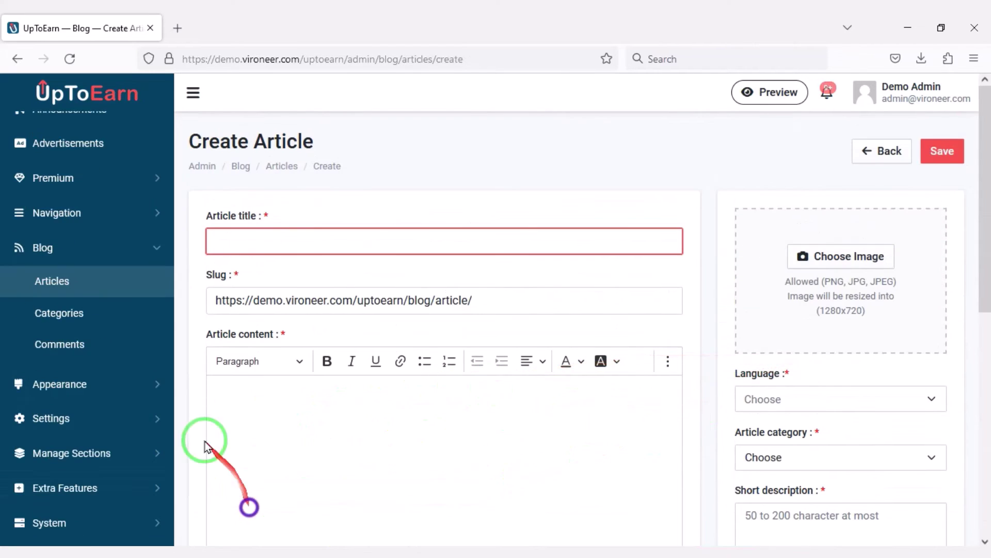
{"action": "left_click", "coordinate": [88, 318]}
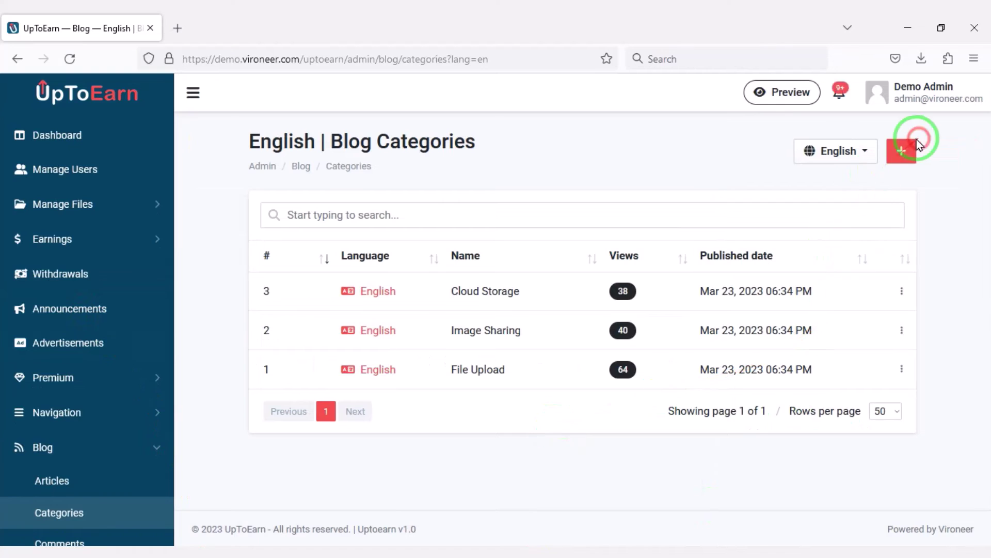
{"action": "left_click", "coordinate": [918, 144]}
{"action": "scroll", "coordinate": [105, 381], "scroll_direction": "down", "scroll_amount": 4}
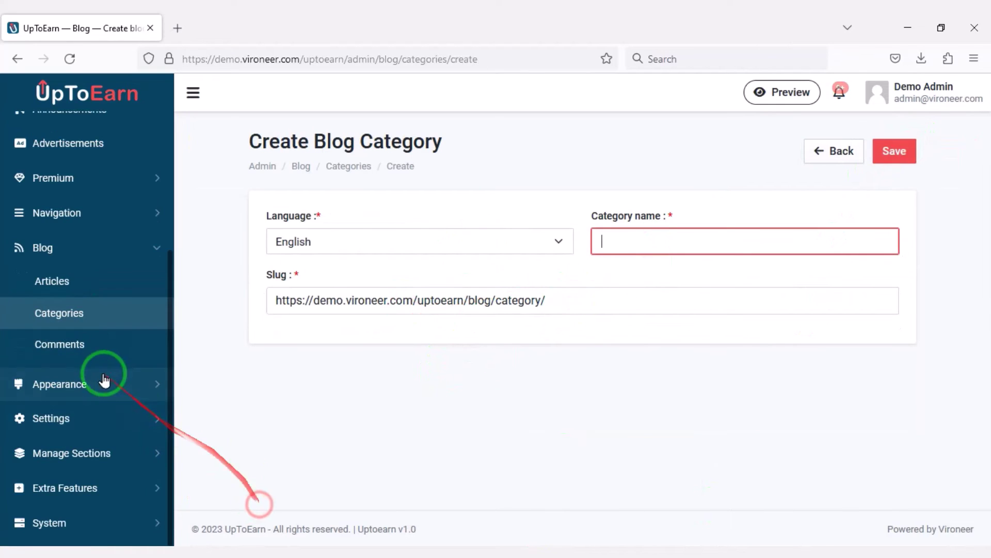
{"action": "left_click", "coordinate": [89, 346]}
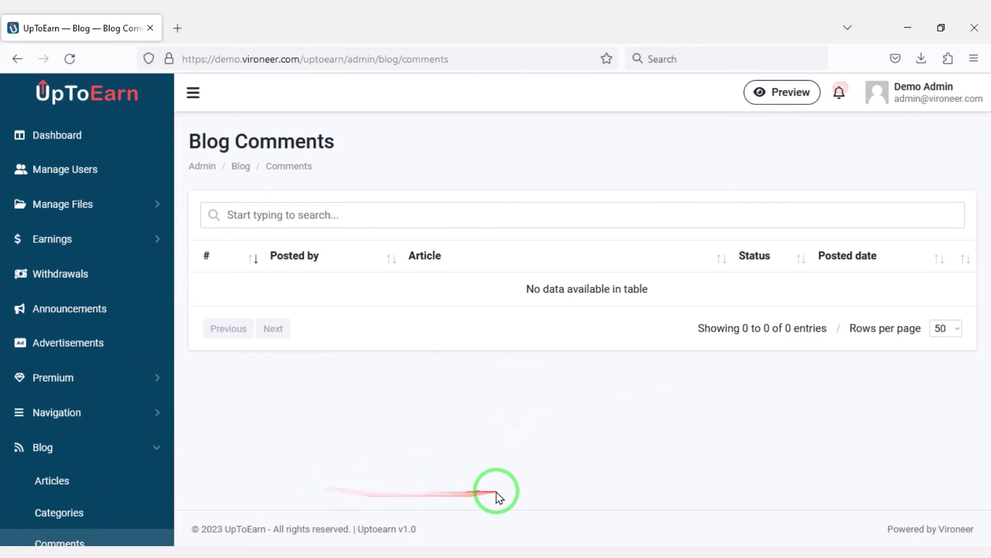
Step: Open the Default theme's Settings and hide the Hero section on the Home page tab
{"action": "left_click", "coordinate": [150, 381]}
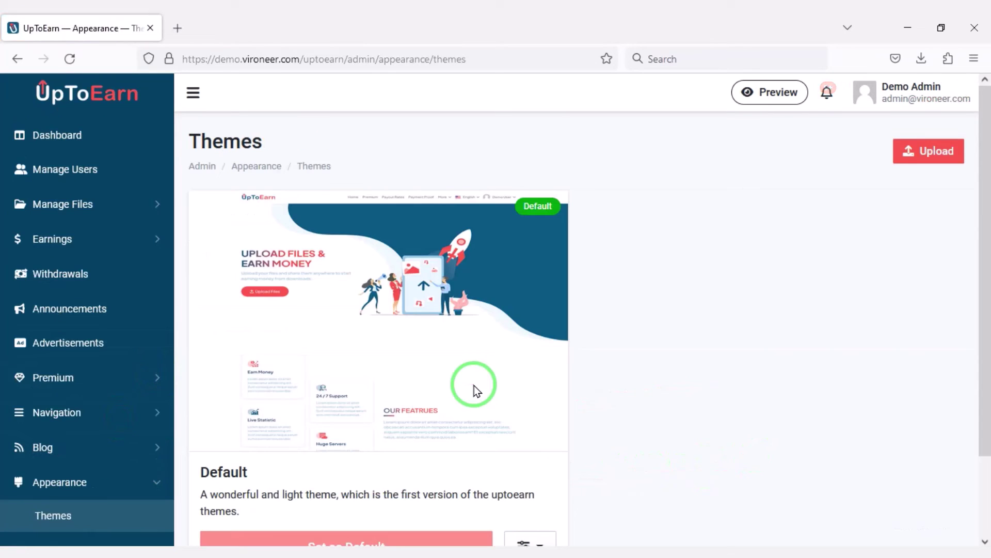
{"action": "scroll", "coordinate": [472, 387], "scroll_direction": "down", "scroll_amount": 2}
{"action": "left_click", "coordinate": [537, 469]}
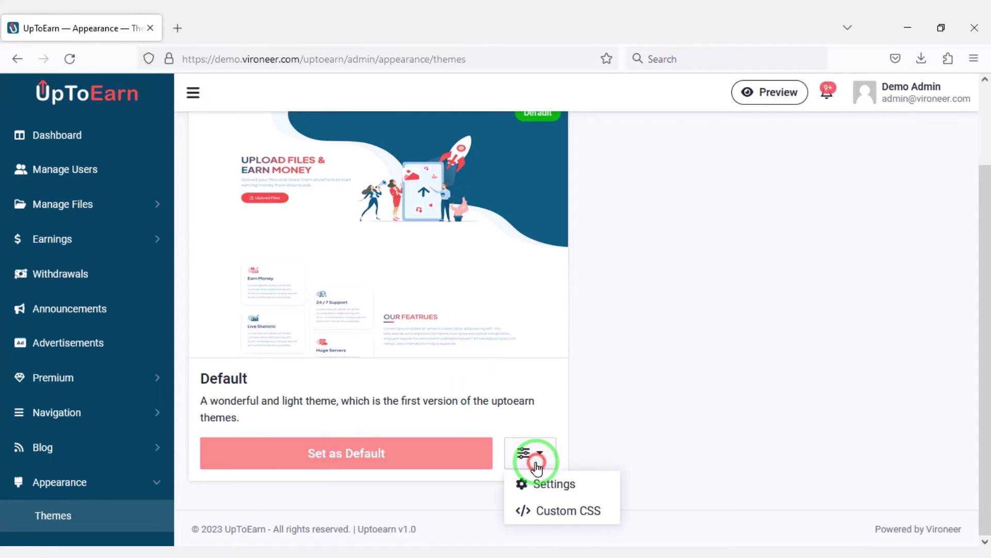
{"action": "left_click", "coordinate": [553, 490]}
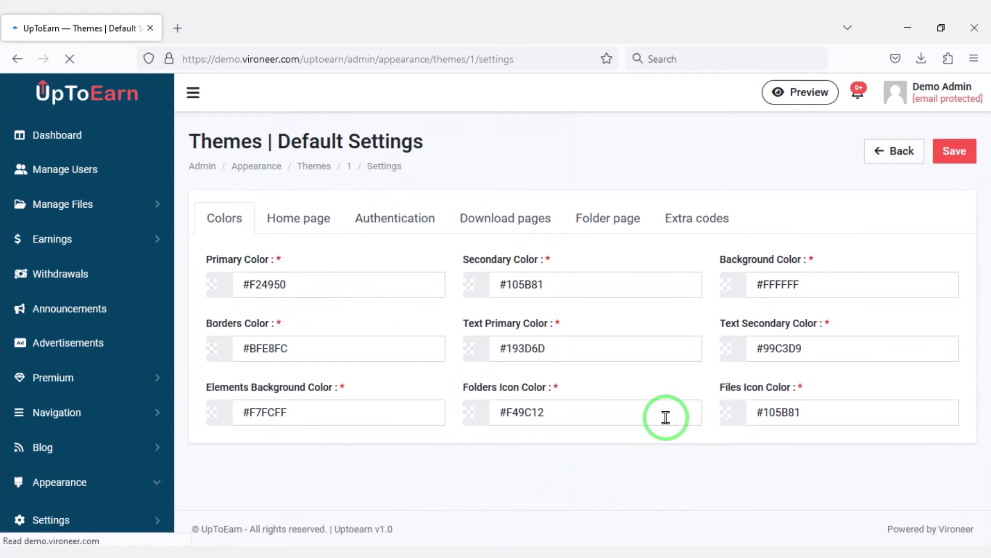
{"action": "left_click", "coordinate": [298, 218]}
{"action": "scroll", "coordinate": [458, 413], "scroll_direction": "down", "scroll_amount": 3}
{"action": "scroll", "coordinate": [593, 376], "scroll_direction": "up", "scroll_amount": 3}
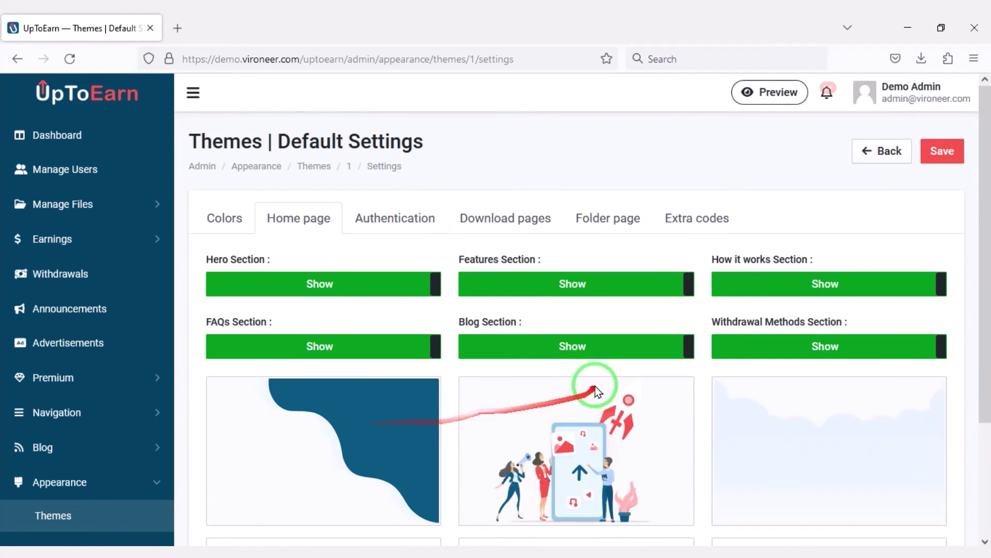
{"action": "left_click", "coordinate": [364, 293]}
Step: Look through the theme's Authentication, Download pages and Folder page tabs
{"action": "left_click", "coordinate": [395, 218]}
{"action": "scroll", "coordinate": [444, 433], "scroll_direction": "down", "scroll_amount": 1}
{"action": "left_click", "coordinate": [488, 201]}
{"action": "scroll", "coordinate": [492, 428], "scroll_direction": "down", "scroll_amount": 4}
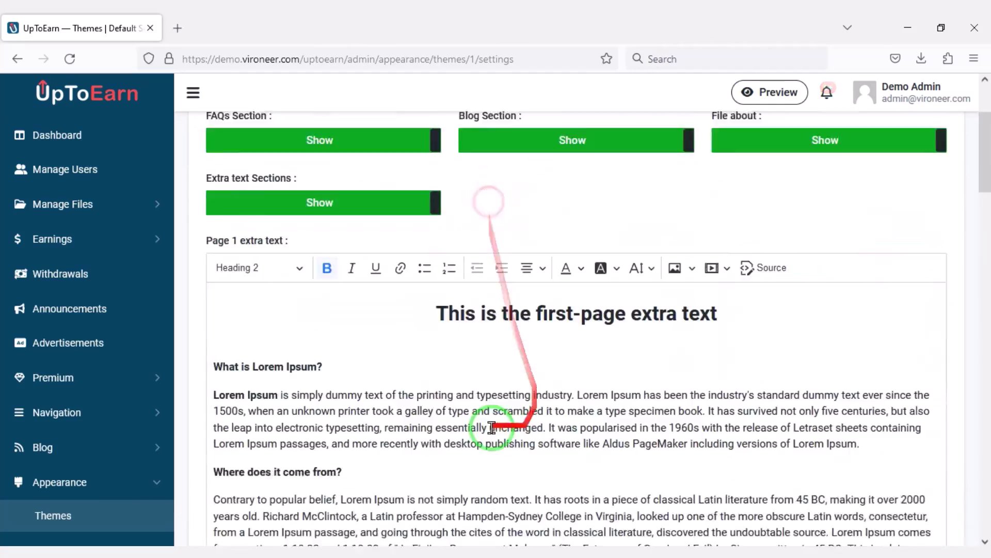
{"action": "scroll", "coordinate": [492, 428], "scroll_direction": "down", "scroll_amount": 15}
{"action": "left_click_drag", "start_coordinate": [985, 491], "coordinate": [986, 31]}
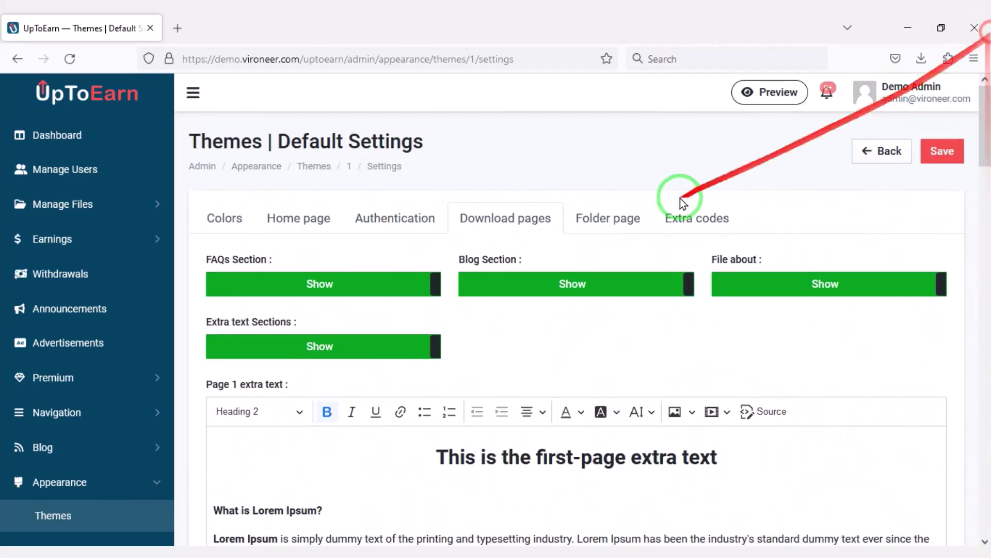
{"action": "left_click", "coordinate": [617, 216]}
{"action": "scroll", "coordinate": [749, 392], "scroll_direction": "down", "scroll_amount": 10}
{"action": "left_click_drag", "start_coordinate": [984, 404], "coordinate": [986, 47]}
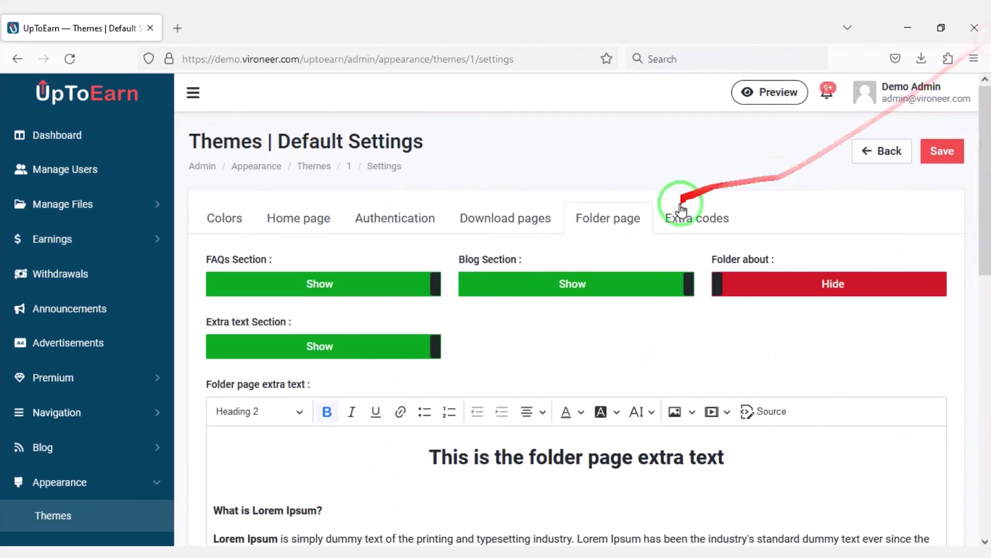
Step: Review the theme's Extra codes and Colors tabs, then expand the Settings pages list
{"action": "left_click", "coordinate": [681, 211]}
{"action": "left_click", "coordinate": [229, 232]}
{"action": "scroll", "coordinate": [150, 453], "scroll_direction": "down", "scroll_amount": 3}
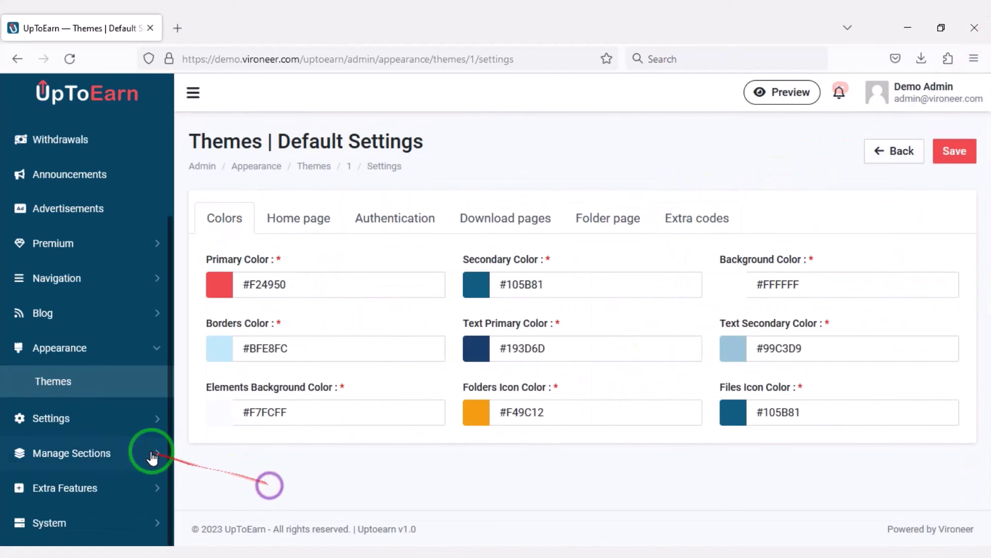
{"action": "left_click", "coordinate": [140, 426]}
{"action": "scroll", "coordinate": [132, 455], "scroll_direction": "down", "scroll_amount": 2}
Step: In General Information, set user registration to active
{"action": "left_click", "coordinate": [122, 378]}
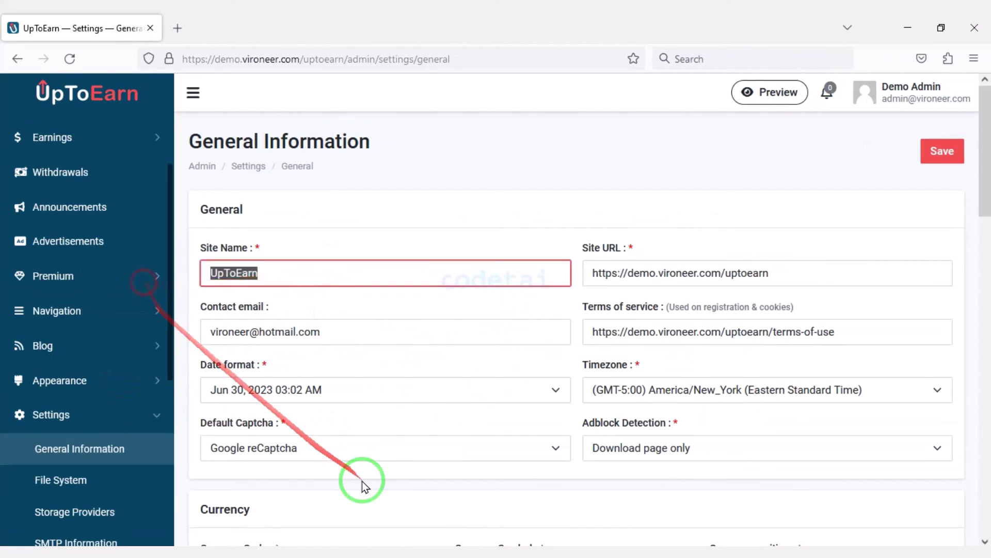
{"action": "scroll", "coordinate": [363, 485], "scroll_direction": "down", "scroll_amount": 4}
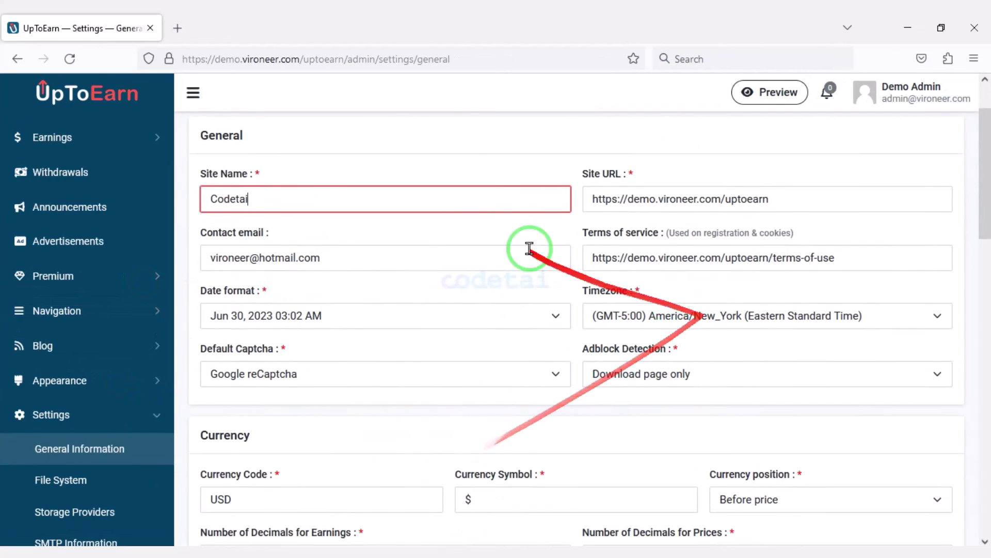
{"action": "scroll", "coordinate": [455, 351], "scroll_direction": "down", "scroll_amount": 3}
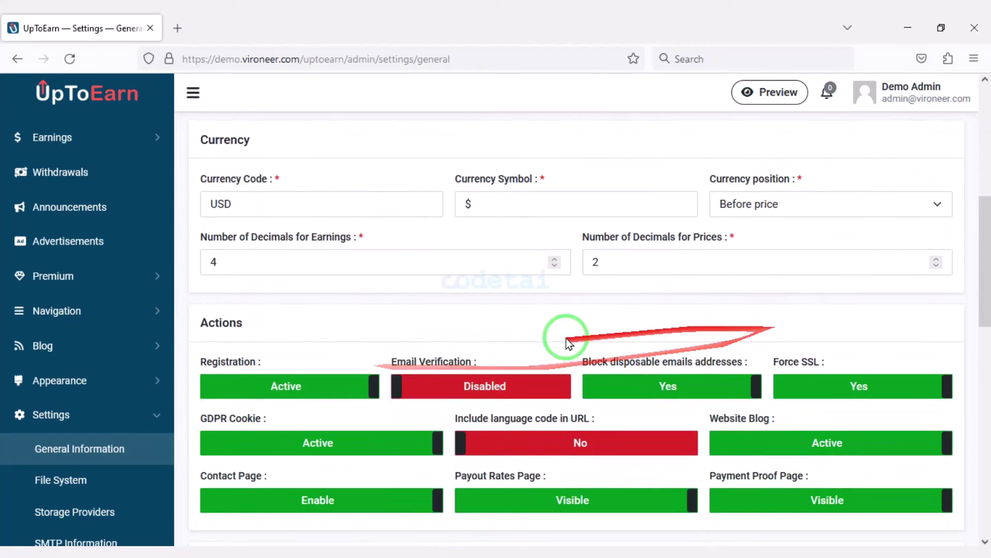
{"action": "scroll", "coordinate": [331, 341], "scroll_direction": "down", "scroll_amount": 3}
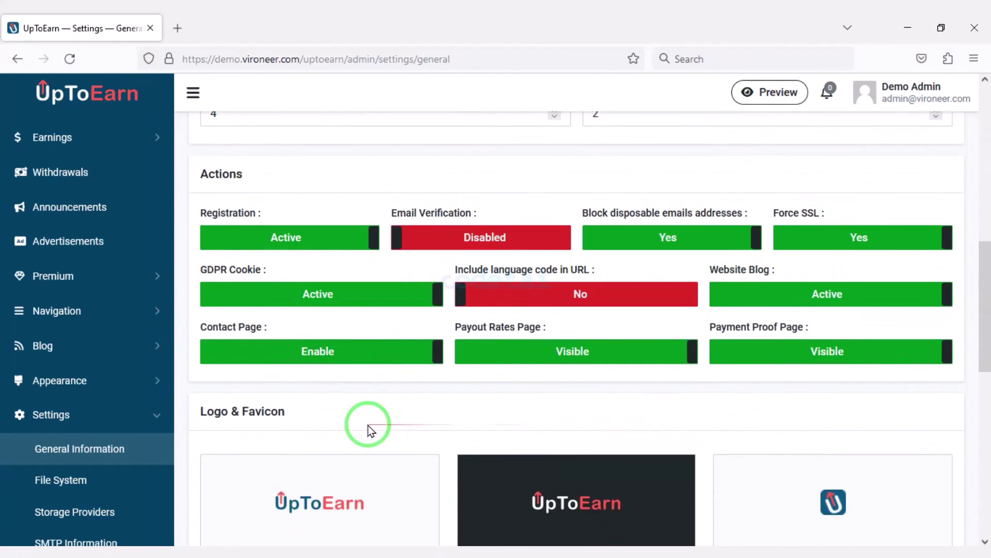
{"action": "left_click", "coordinate": [317, 242]}
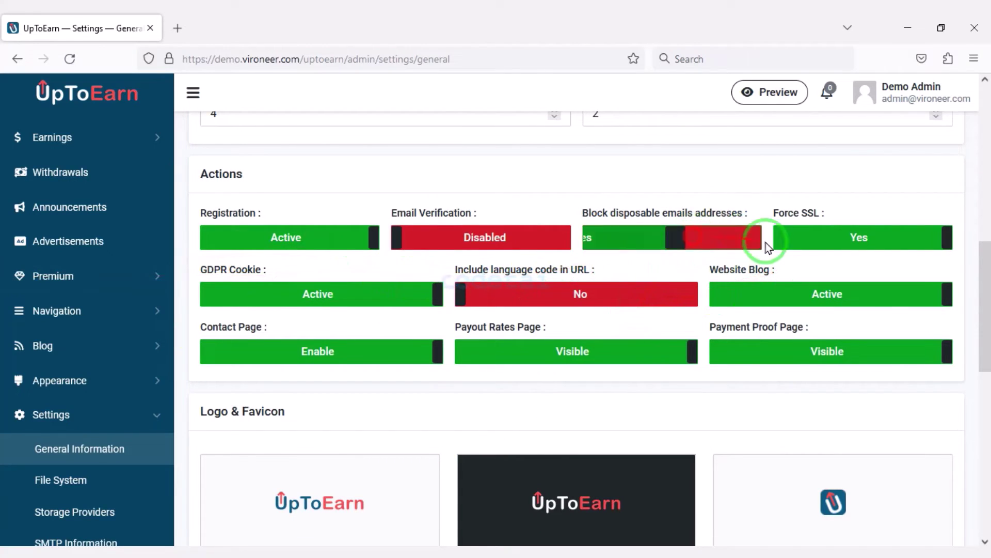
{"action": "scroll", "coordinate": [465, 361], "scroll_direction": "down", "scroll_amount": 6}
Step: Pick the codetai image for the dark and light logos and the co file as favicon
{"action": "left_click", "coordinate": [321, 282]}
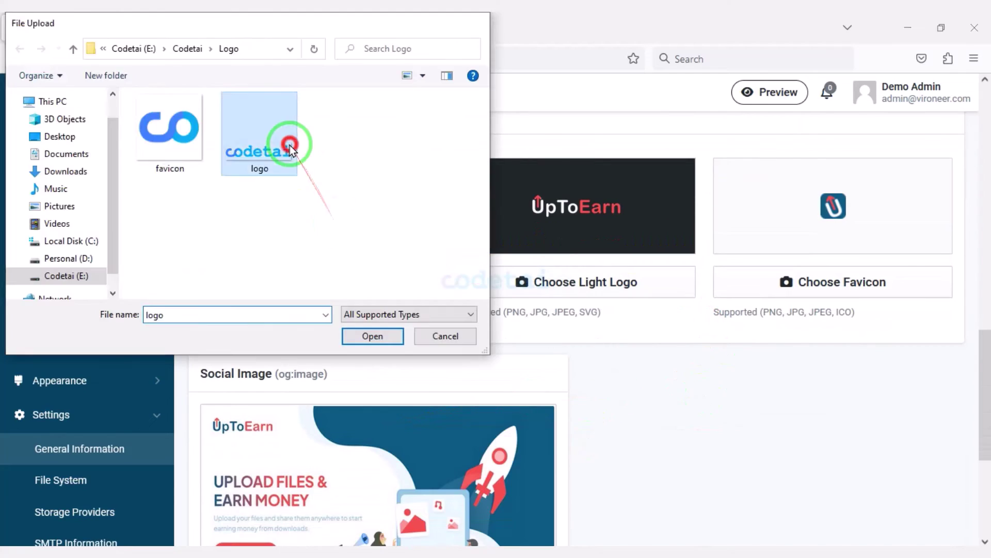
{"action": "double_click", "coordinate": [288, 142]}
{"action": "left_click", "coordinate": [469, 279]}
{"action": "double_click", "coordinate": [278, 166]}
{"action": "left_click", "coordinate": [857, 279]}
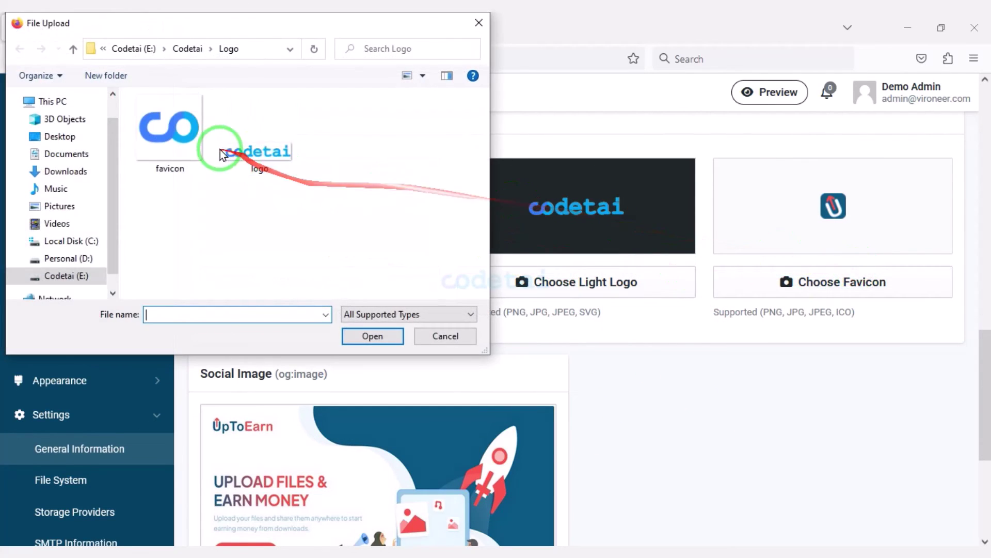
{"action": "double_click", "coordinate": [196, 148]}
{"action": "scroll", "coordinate": [707, 377], "scroll_direction": "down", "scroll_amount": 4}
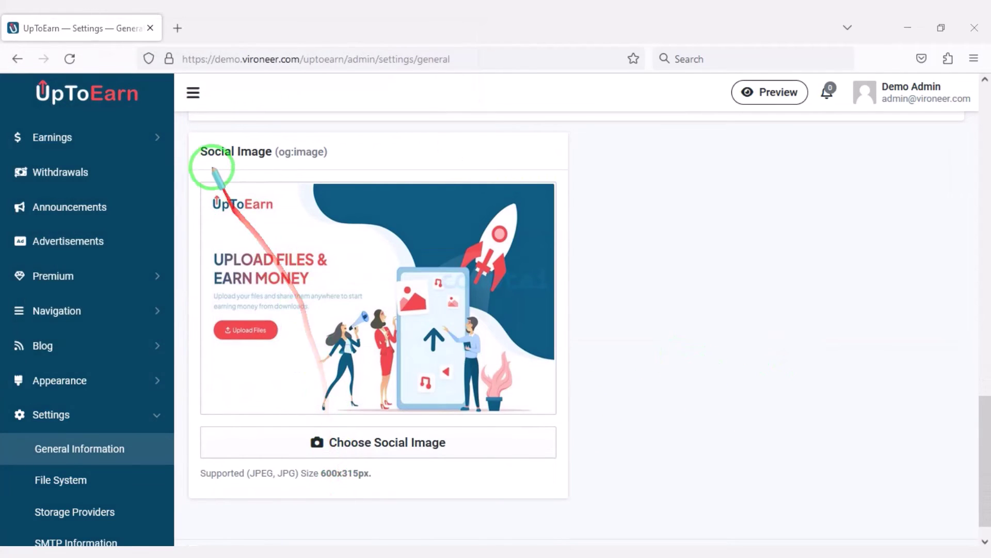
{"action": "mouse_move", "coordinate": [190, 139]}
{"action": "left_mouse_down"}
{"action": "mouse_move", "coordinate": [469, 470]}
{"action": "mouse_move", "coordinate": [561, 499]}
{"action": "left_mouse_up"}
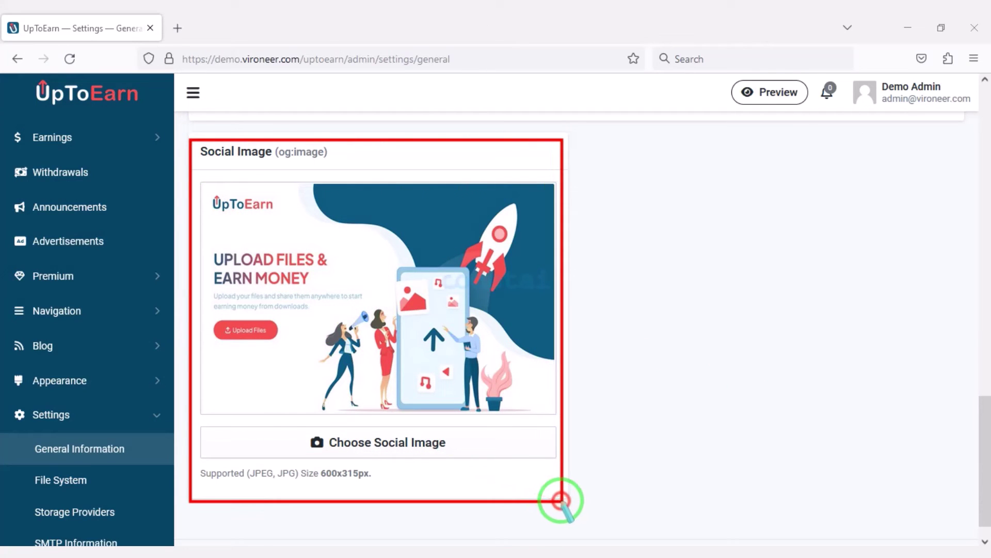
{"action": "scroll", "coordinate": [562, 514], "scroll_direction": "down", "scroll_amount": 2}
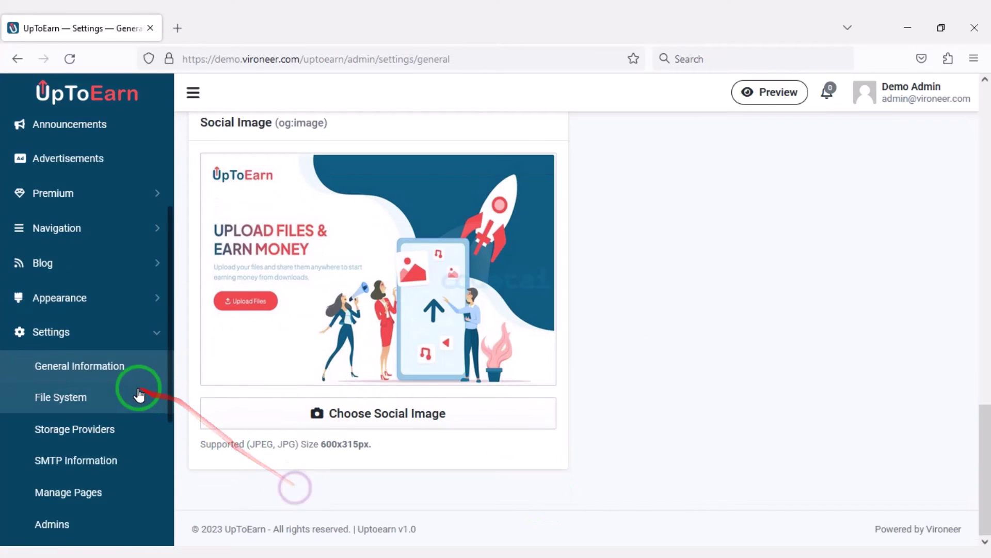
Step: Review the File System and Storage Providers settings, including the Amazon S3 provider's edit page
{"action": "scroll", "coordinate": [492, 360], "scroll_direction": "down", "scroll_amount": 2}
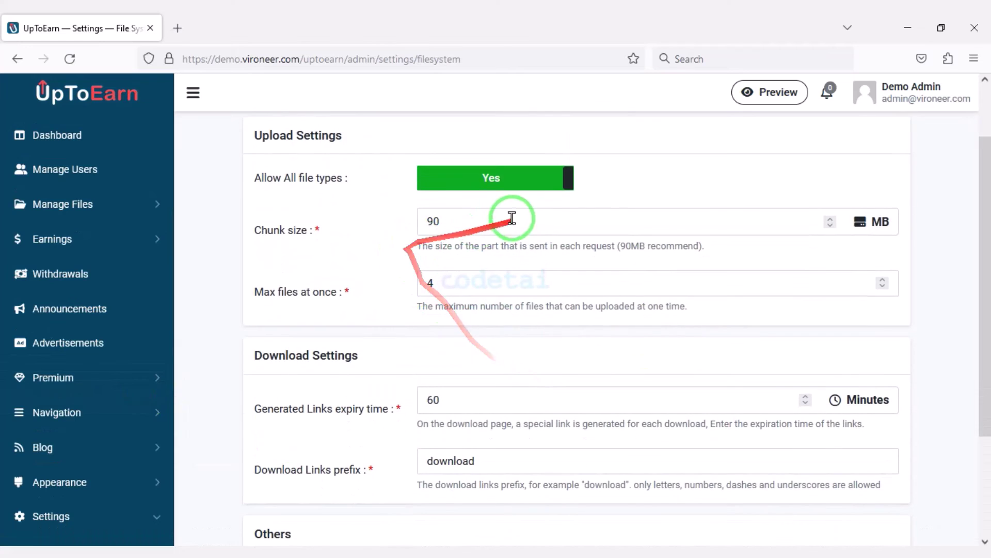
{"action": "scroll", "coordinate": [317, 368], "scroll_direction": "down", "scroll_amount": 2}
{"action": "scroll", "coordinate": [514, 395], "scroll_direction": "down", "scroll_amount": 2}
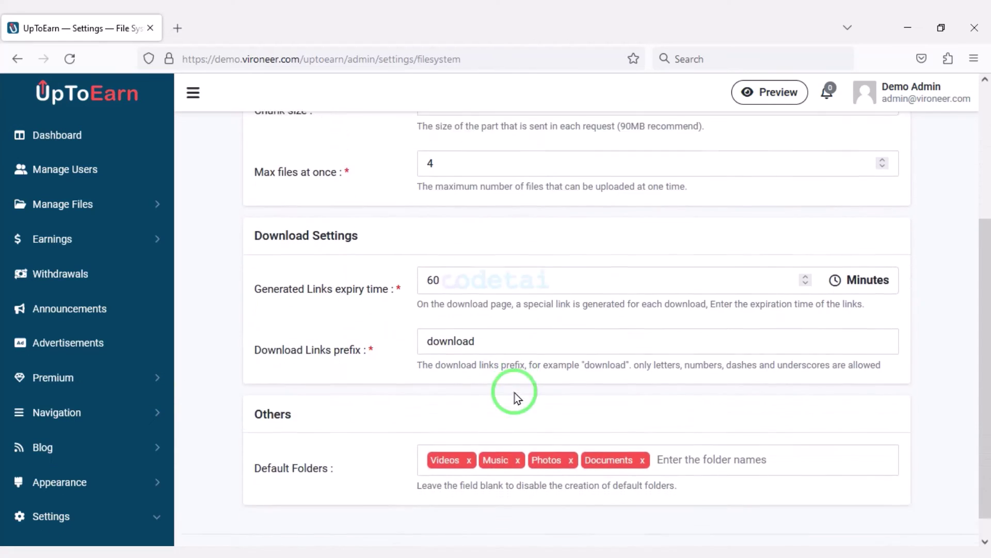
{"action": "scroll", "coordinate": [382, 415], "scroll_direction": "up", "scroll_amount": 5}
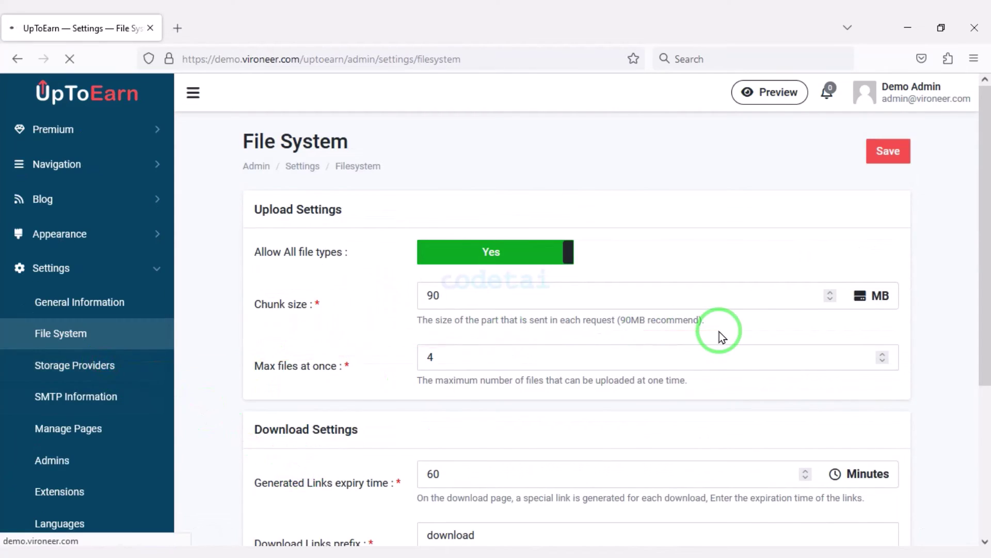
{"action": "scroll", "coordinate": [620, 316], "scroll_direction": "down", "scroll_amount": 3}
{"action": "scroll", "coordinate": [691, 395], "scroll_direction": "down", "scroll_amount": 2}
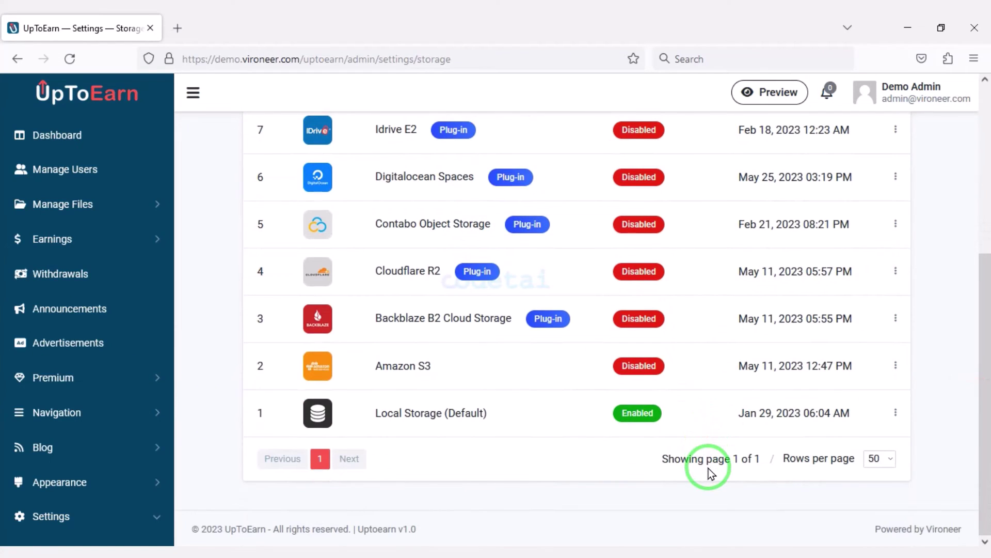
{"action": "scroll", "coordinate": [709, 468], "scroll_direction": "up", "scroll_amount": 3}
{"action": "scroll", "coordinate": [403, 449], "scroll_direction": "down", "scroll_amount": 2}
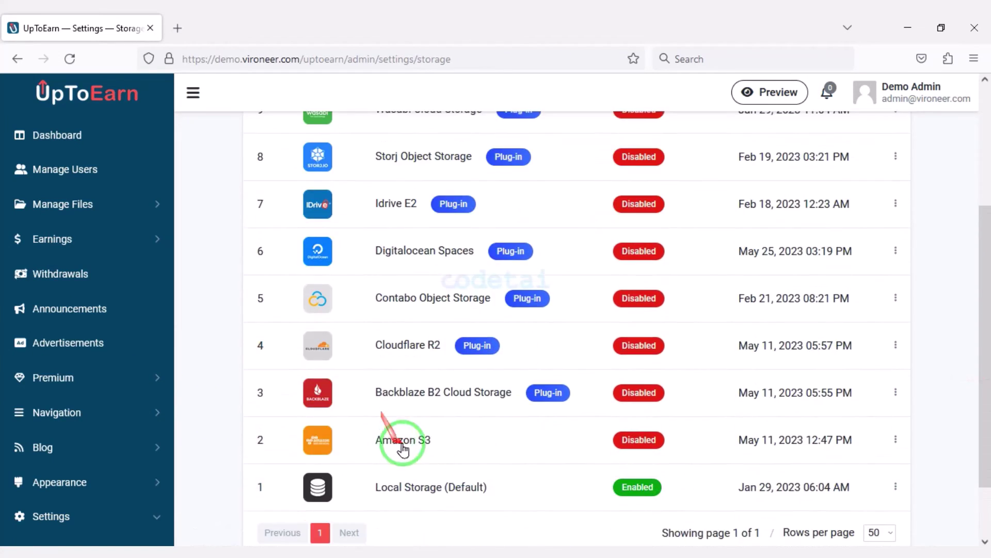
{"action": "left_click", "coordinate": [828, 465]}
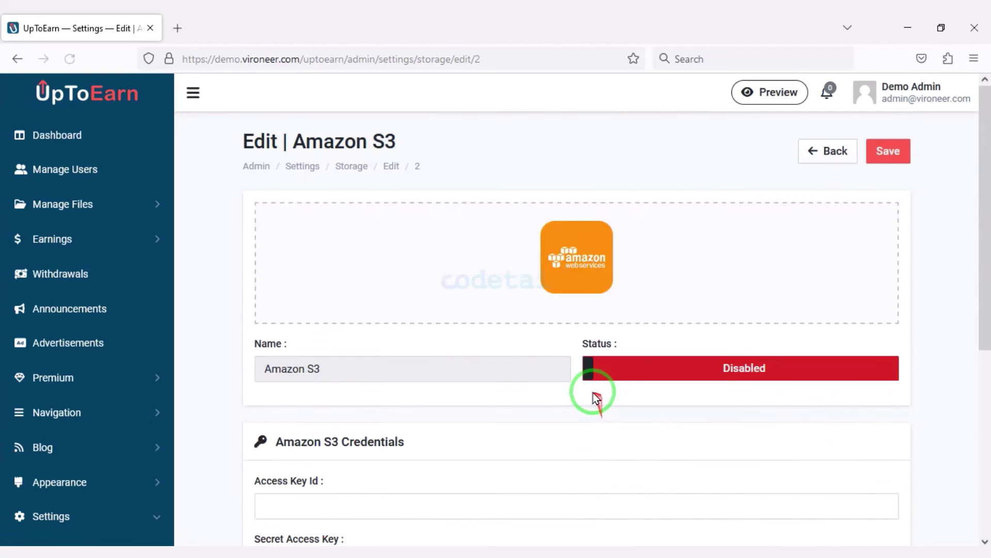
{"action": "scroll", "coordinate": [270, 343], "scroll_direction": "down", "scroll_amount": 5}
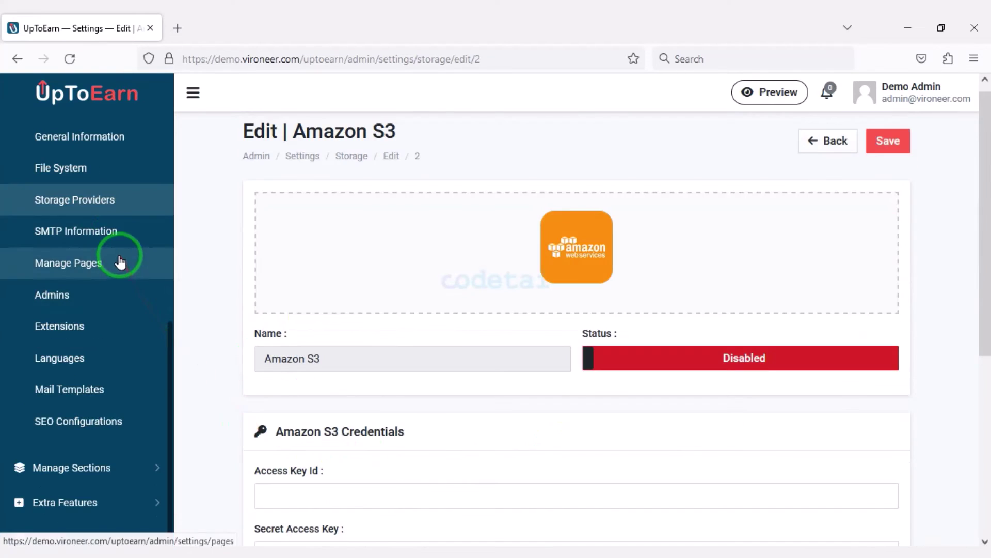
Step: Review the SMTP Information settings, then bring up the Hostinger dashboard for codetai.xyz
{"action": "left_click", "coordinate": [113, 233]}
{"action": "scroll", "coordinate": [558, 419], "scroll_direction": "down", "scroll_amount": 5}
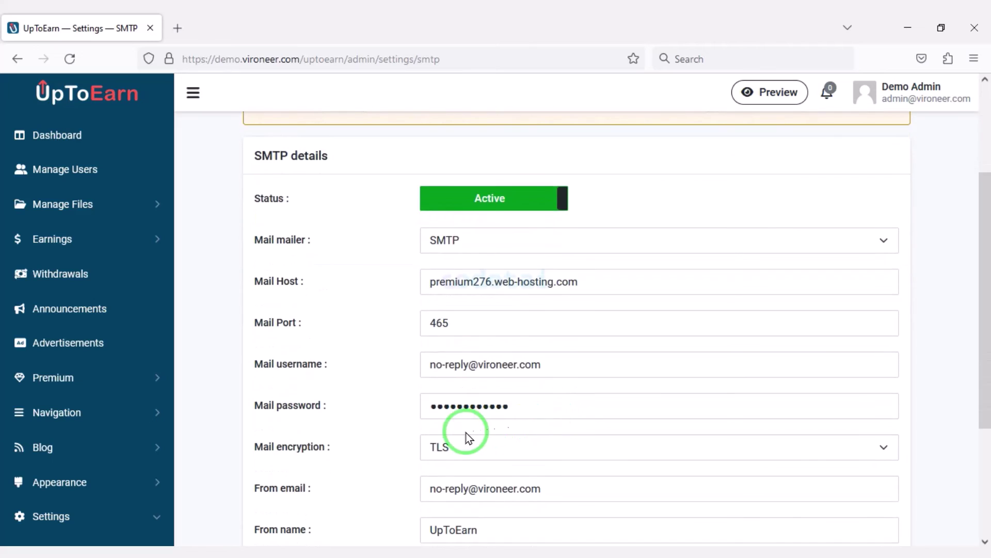
{"action": "scroll", "coordinate": [502, 442], "scroll_direction": "up", "scroll_amount": 1}
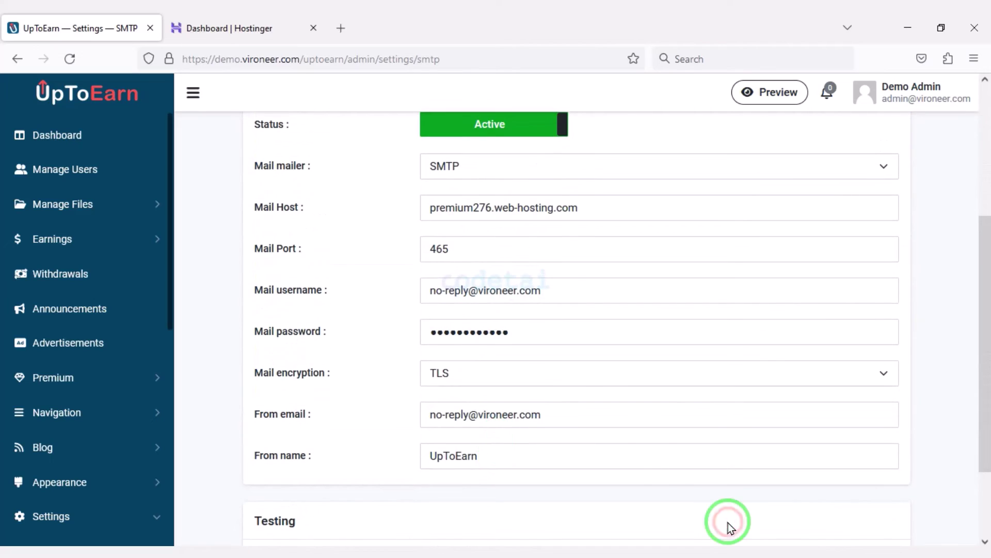
{"action": "left_click", "coordinate": [315, 16]}
{"action": "scroll", "coordinate": [629, 509], "scroll_direction": "down", "scroll_amount": 4}
Step: In Hostinger Emails, start a new email account named 'mail'
{"action": "scroll", "coordinate": [394, 475], "scroll_direction": "up", "scroll_amount": 3}
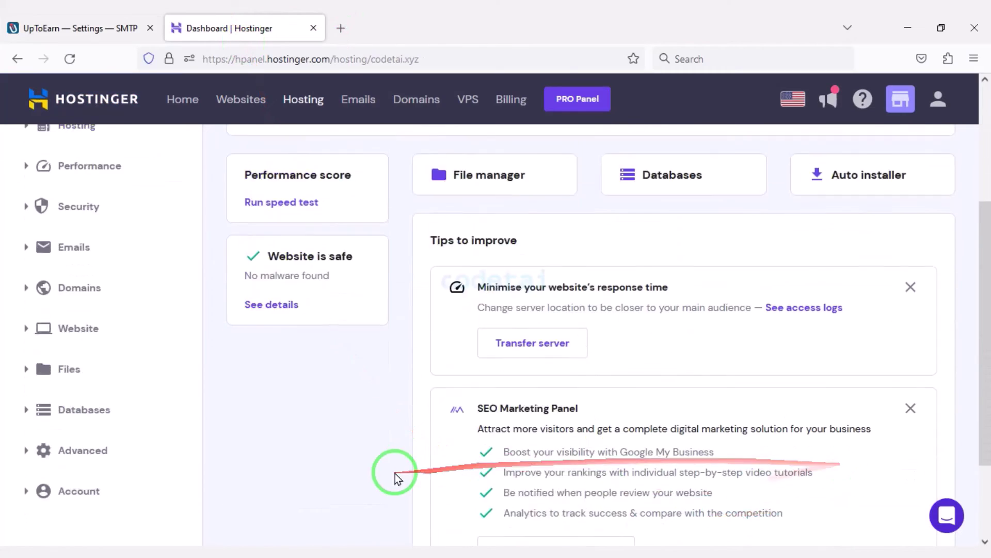
{"action": "scroll", "coordinate": [565, 350], "scroll_direction": "down", "scroll_amount": 3}
{"action": "scroll", "coordinate": [434, 441], "scroll_direction": "up", "scroll_amount": 1}
{"action": "left_click", "coordinate": [126, 294]}
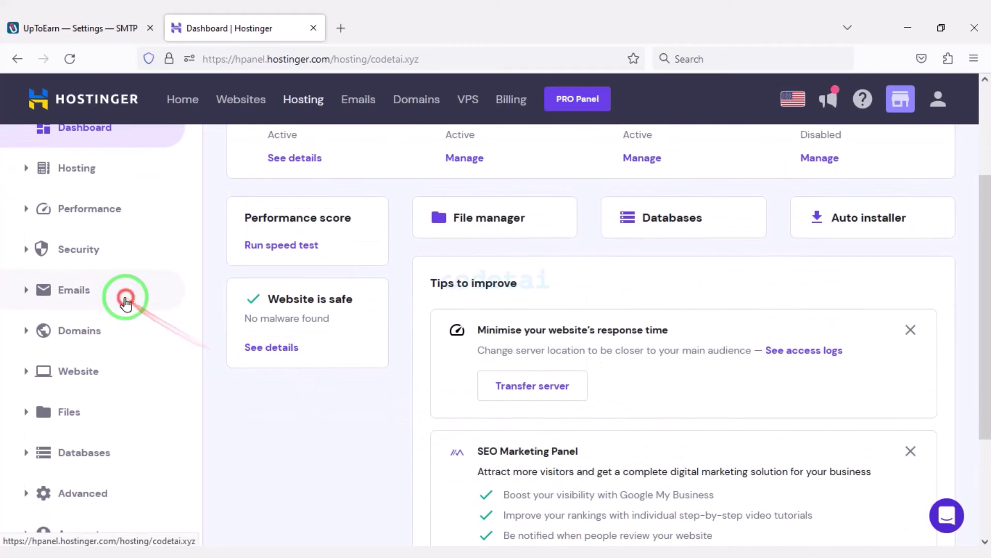
{"action": "left_click", "coordinate": [195, 299]}
{"action": "left_click", "coordinate": [492, 420]}
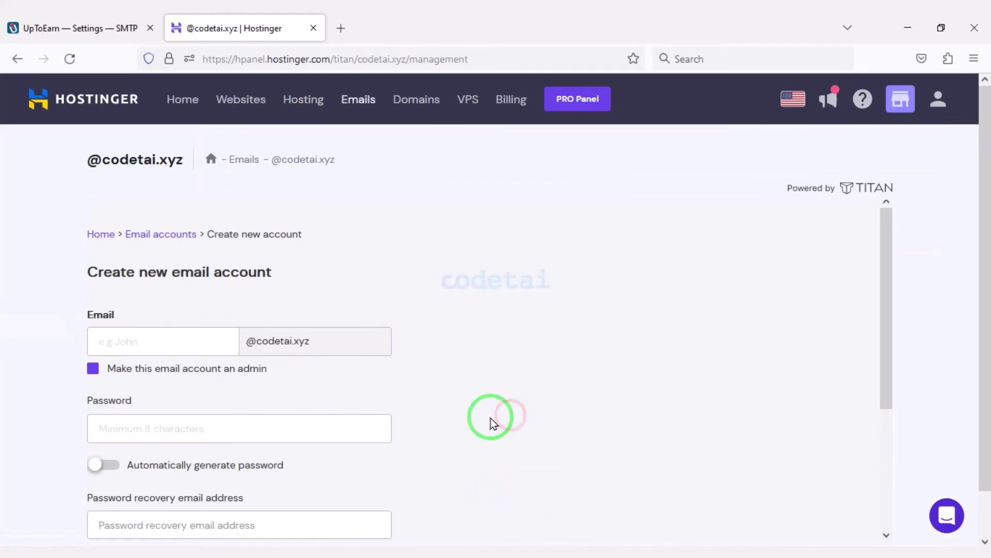
{"action": "type", "text": "mail"}
{"action": "scroll", "coordinate": [191, 341], "scroll_direction": "down", "scroll_amount": 2}
Step: Generate a mailbox password and paste it into UpToEarn's Mail password field
{"action": "left_click", "coordinate": [275, 349]}
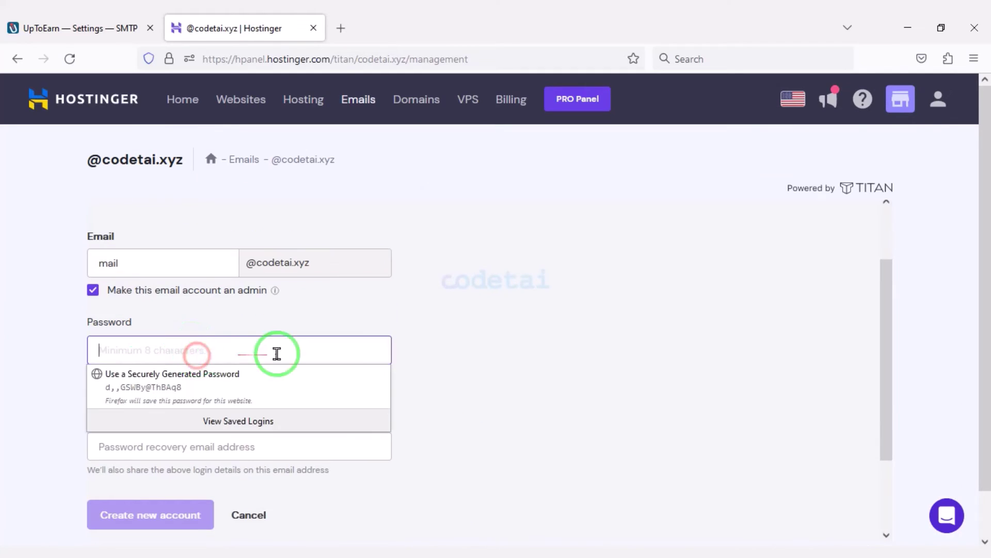
{"action": "left_click", "coordinate": [9, 365]}
{"action": "left_click", "coordinate": [105, 386]}
{"action": "left_click", "coordinate": [365, 360]}
{"action": "left_click_drag", "start_coordinate": [341, 351], "coordinate": [132, 354]}
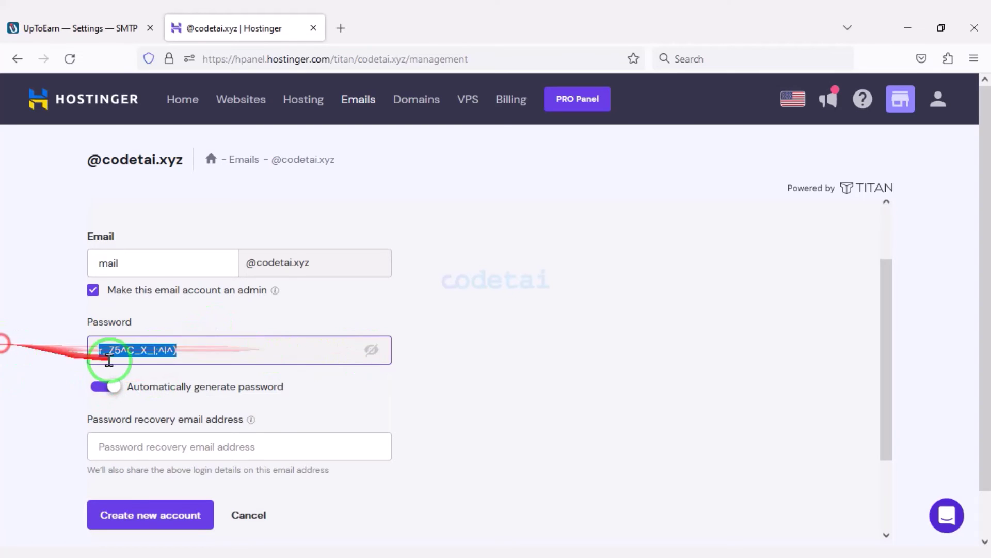
{"action": "right_click", "coordinate": [129, 354]}
{"action": "left_click", "coordinate": [166, 187]}
{"action": "left_click", "coordinate": [80, 28]}
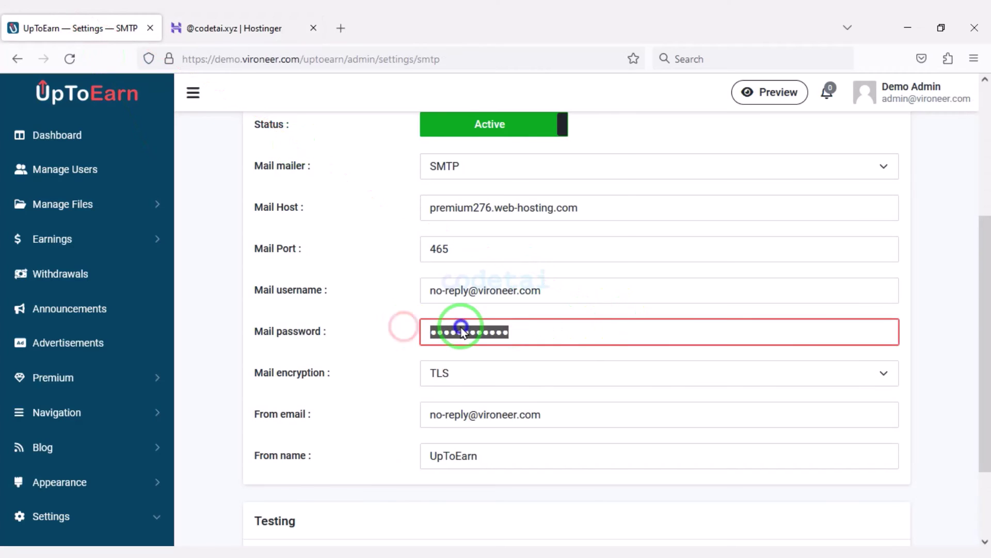
{"action": "key", "text": "ctrl+v"}
Step: Create the new Hostinger mailbox and select UpToEarn's current Mail username for replacement
{"action": "left_click", "coordinate": [228, 28]}
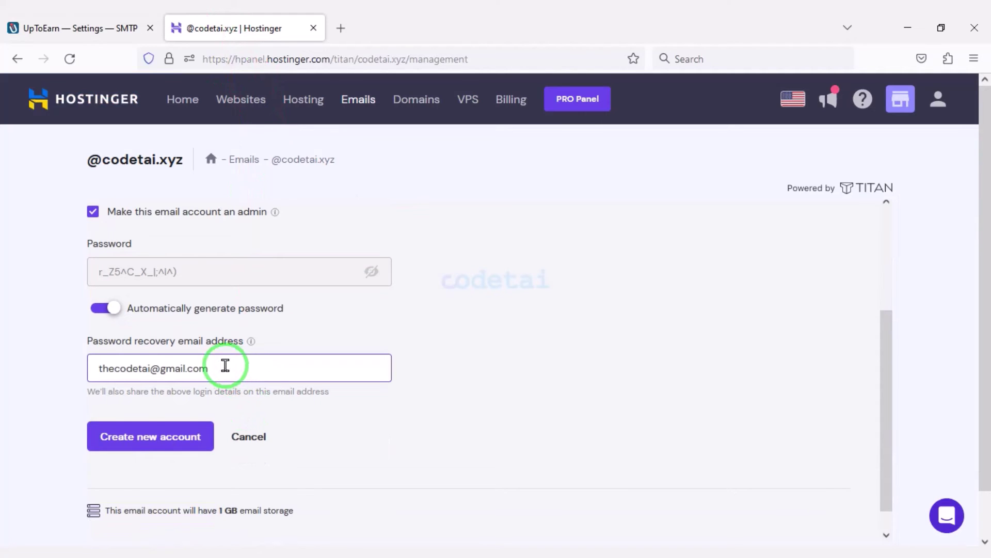
{"action": "left_click", "coordinate": [217, 322]}
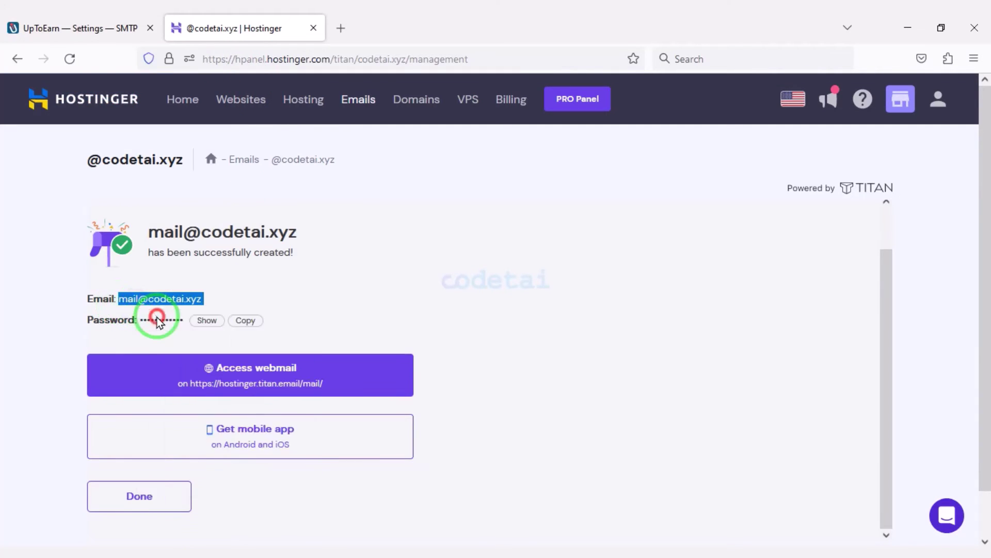
{"action": "key", "text": "ctrl+Page_Up"}
{"action": "triple_click", "coordinate": [583, 289]}
Step: Copy the outgoing server name smtp.titan.email from the Hostinger email page
{"action": "key", "text": "ctrl+v"}
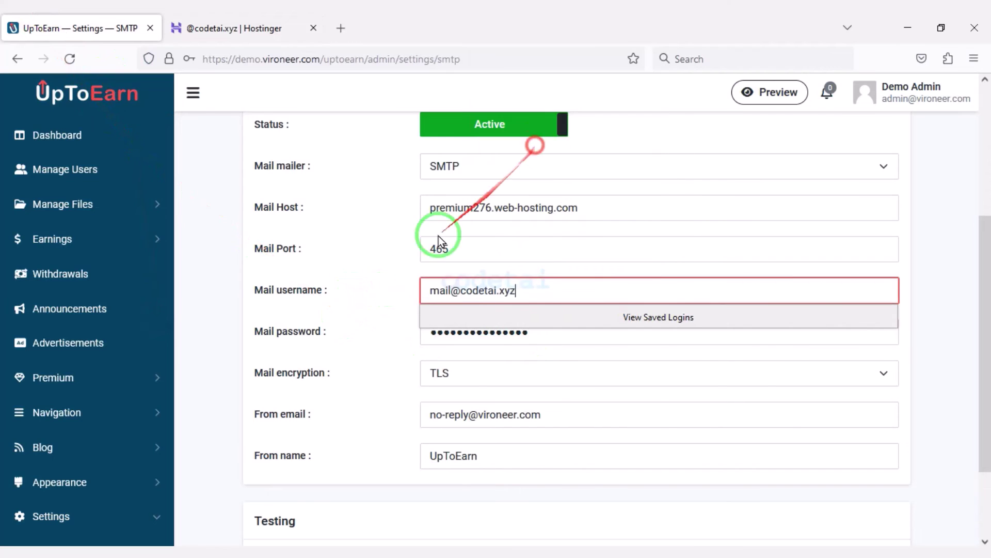
{"action": "key", "text": "ctrl+Page_Down"}
{"action": "left_click", "coordinate": [18, 59]}
{"action": "scroll", "coordinate": [745, 379], "scroll_direction": "down", "scroll_amount": 4}
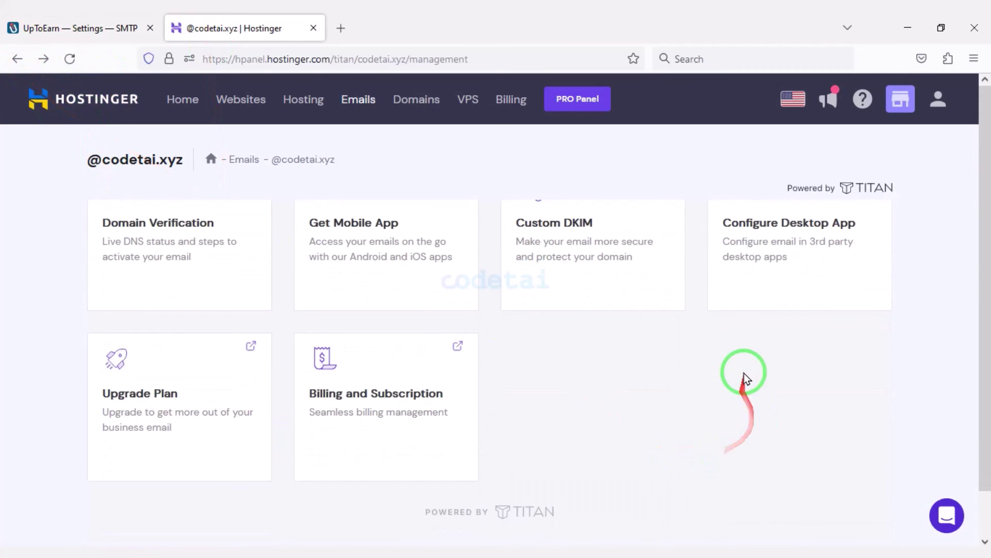
{"action": "scroll", "coordinate": [361, 398], "scroll_direction": "up", "scroll_amount": 5}
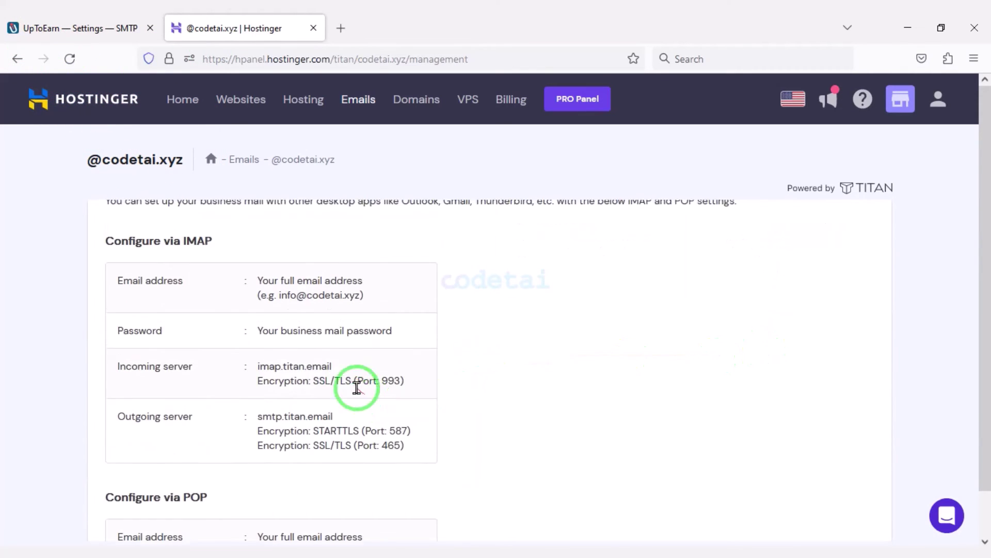
{"action": "scroll", "coordinate": [361, 403], "scroll_direction": "down", "scroll_amount": 1}
{"action": "scroll", "coordinate": [363, 412], "scroll_direction": "down", "scroll_amount": 1}
{"action": "left_click_drag", "start_coordinate": [336, 344], "coordinate": [251, 343]}
{"action": "right_click", "coordinate": [252, 343]}
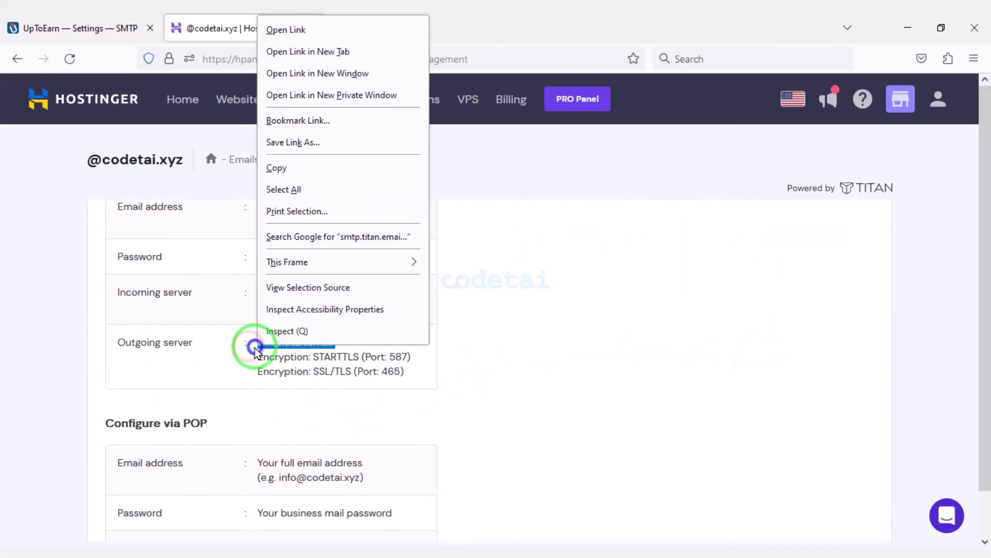
{"action": "left_click", "coordinate": [287, 168]}
Step: Paste smtp.titan.email into UpToEarn's Mail Host field
{"action": "key", "text": "ctrl+Page_Up"}
{"action": "scroll", "coordinate": [562, 509], "scroll_direction": "up", "scroll_amount": 1}
{"action": "triple_click", "coordinate": [427, 276]}
{"action": "right_click", "coordinate": [473, 269]}
{"action": "key", "text": "Escape"}
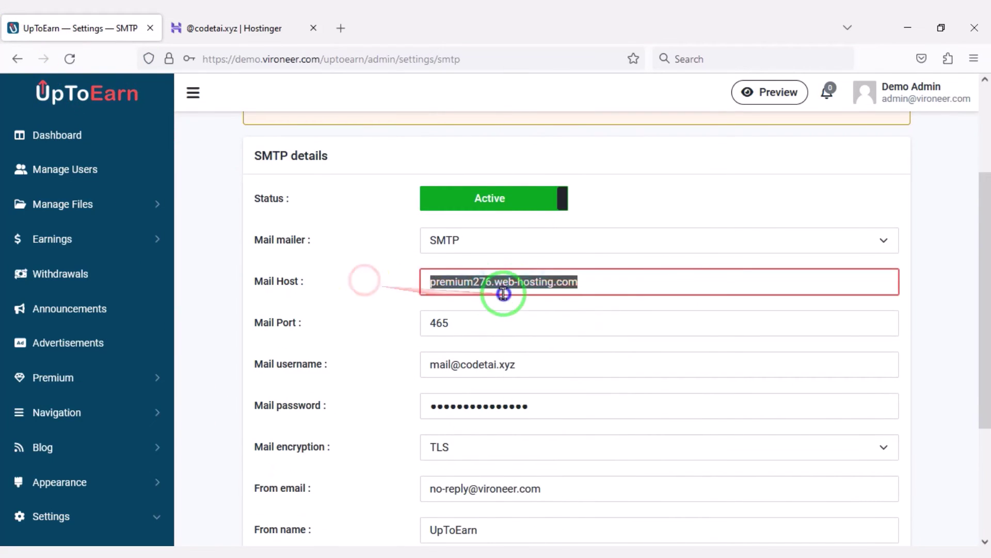
{"action": "right_click", "coordinate": [507, 292]}
{"action": "left_click", "coordinate": [542, 281]}
{"action": "left_click", "coordinate": [223, 24]}
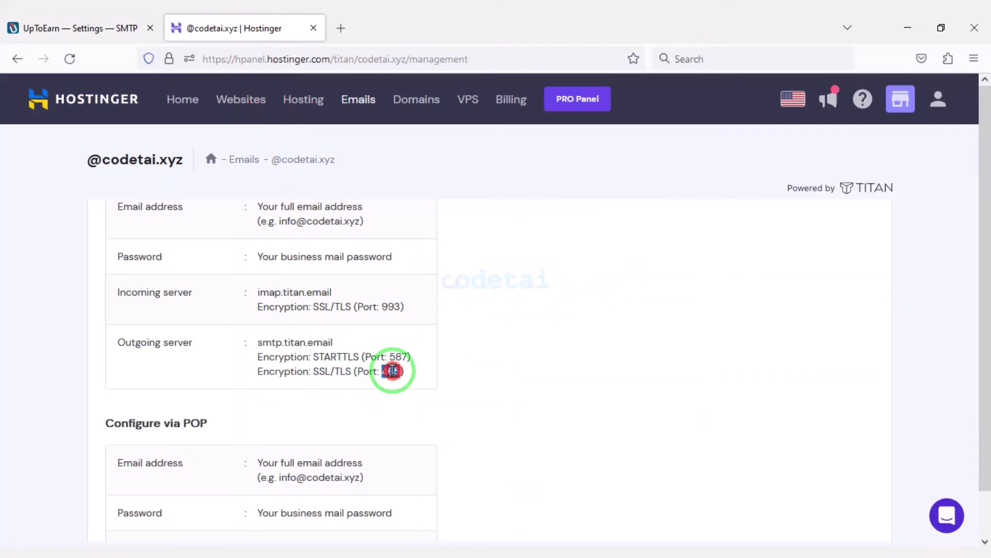
{"action": "left_click", "coordinate": [77, 28]}
Step: Set Mail Port to 465 and mail encryption to SSL
{"action": "double_click", "coordinate": [524, 317]}
{"action": "right_click", "coordinate": [459, 317]}
{"action": "left_click", "coordinate": [504, 172]}
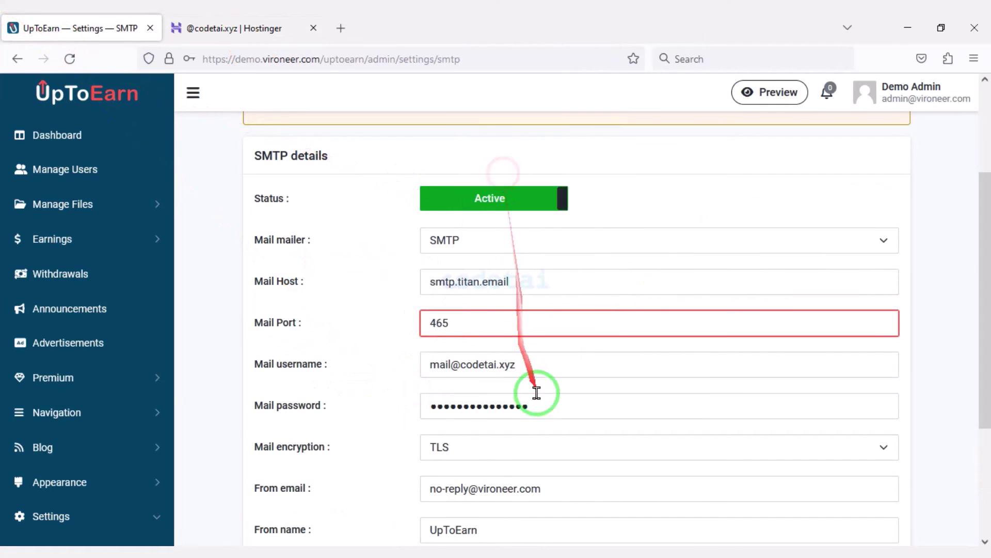
{"action": "scroll", "coordinate": [537, 393], "scroll_direction": "down", "scroll_amount": 3}
{"action": "left_click", "coordinate": [493, 300]}
{"action": "left_click", "coordinate": [491, 345]}
Step: Edit the From name and sender e-mail address, then save the SMTP settings
{"action": "left_click_drag", "start_coordinate": [605, 342], "coordinate": [421, 344]}
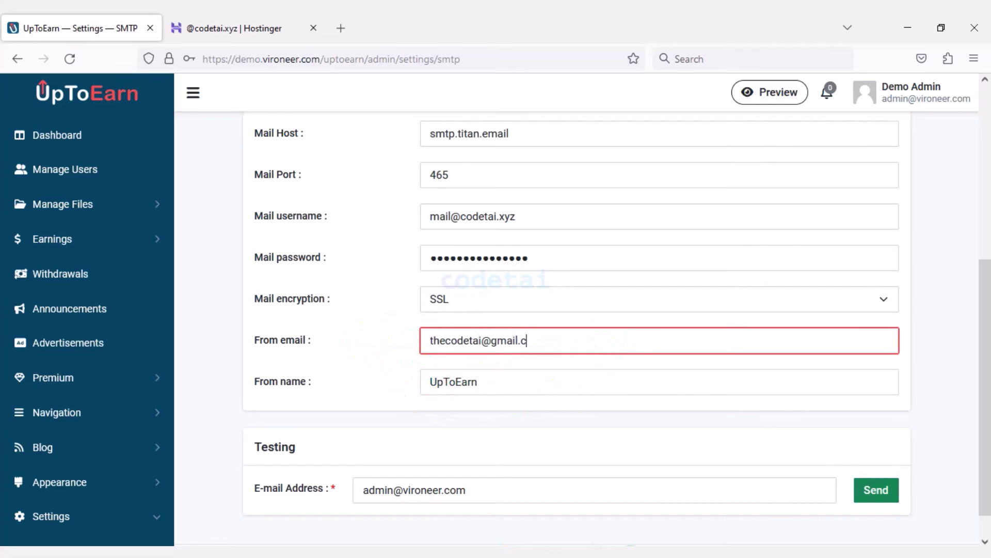
{"action": "scroll", "coordinate": [509, 365], "scroll_direction": "down", "scroll_amount": 1}
{"action": "left_click_drag", "start_coordinate": [506, 347], "coordinate": [382, 353]}
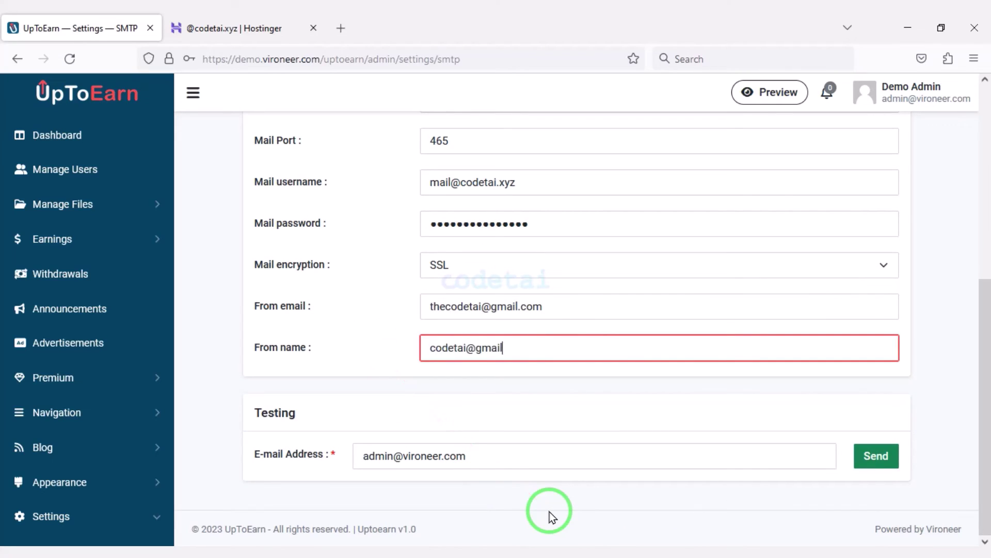
{"action": "scroll", "coordinate": [549, 512], "scroll_direction": "up", "scroll_amount": 6}
{"action": "left_click", "coordinate": [888, 151]}
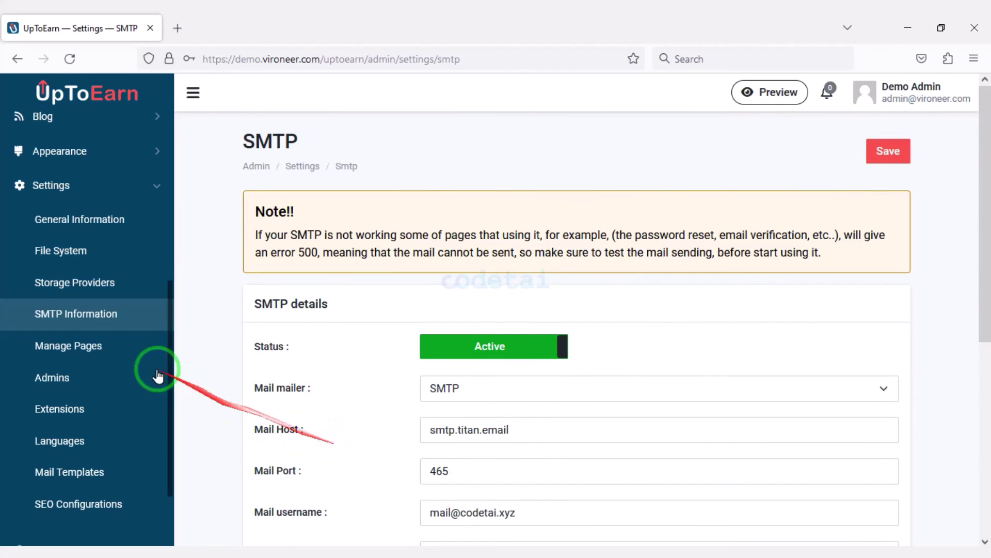
Step: Open Manage Pages, preview the new-page form, and return to the pages list
{"action": "left_click", "coordinate": [134, 346]}
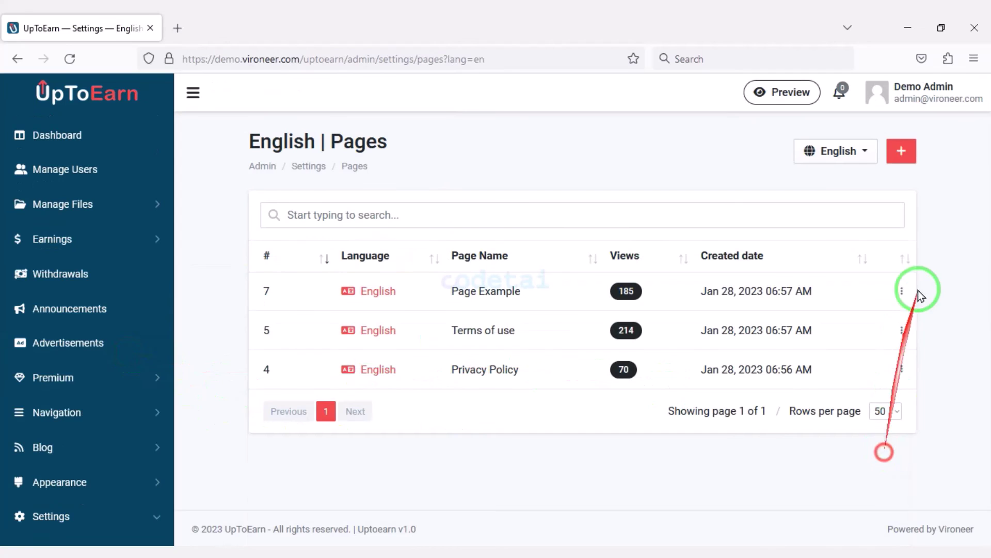
{"action": "left_click", "coordinate": [901, 163]}
{"action": "scroll", "coordinate": [496, 393], "scroll_direction": "down", "scroll_amount": 5}
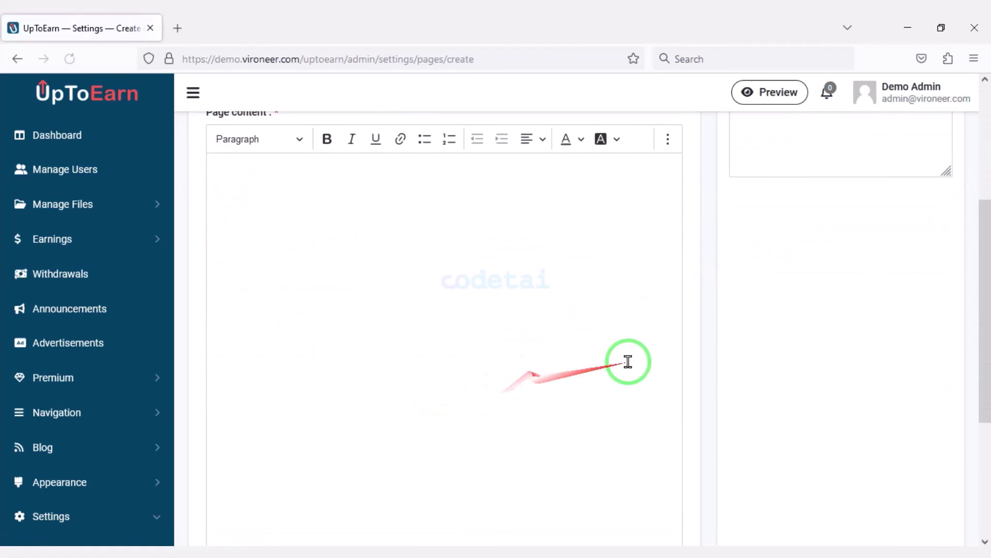
{"action": "scroll", "coordinate": [476, 443], "scroll_direction": "down", "scroll_amount": 2}
{"action": "scroll", "coordinate": [688, 458], "scroll_direction": "up", "scroll_amount": 8}
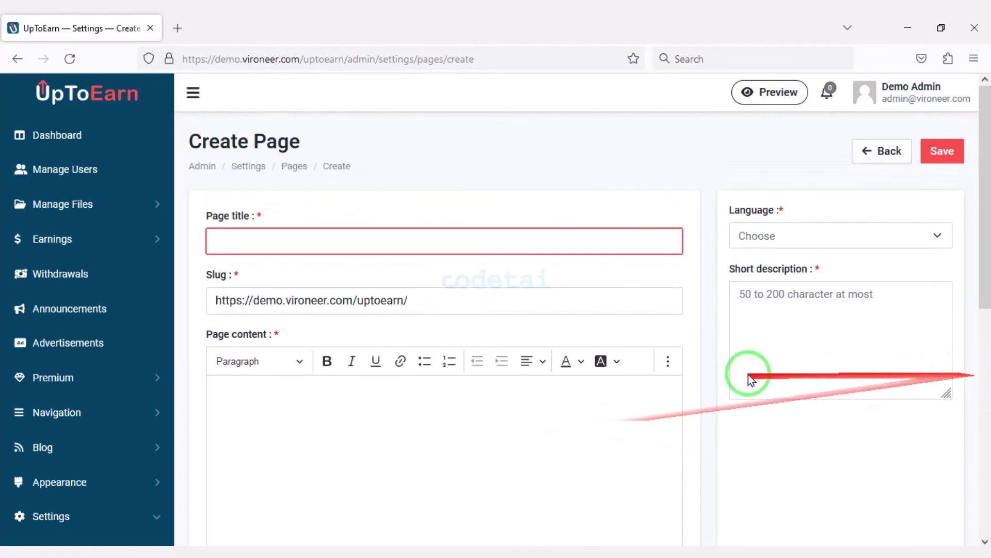
{"action": "left_click", "coordinate": [17, 60]}
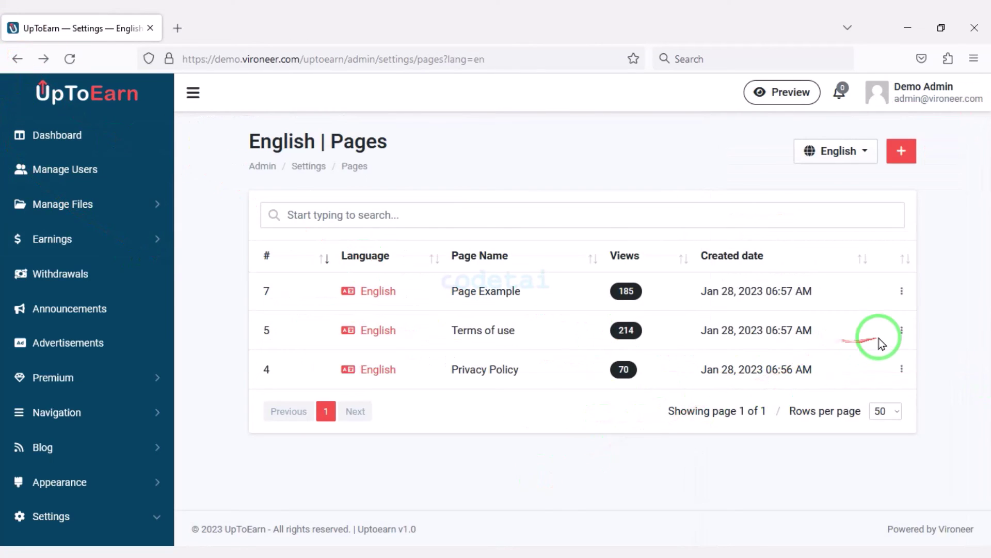
Step: Preview the Terms of use page editor and return to the pages list
{"action": "left_click", "coordinate": [833, 381]}
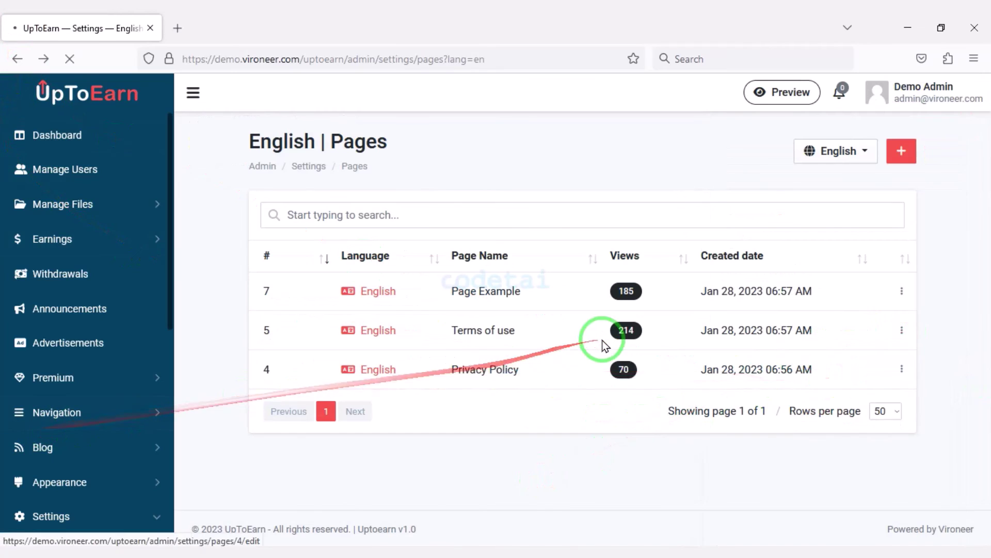
{"action": "scroll", "coordinate": [338, 346], "scroll_direction": "down", "scroll_amount": 3}
{"action": "scroll", "coordinate": [338, 344], "scroll_direction": "down", "scroll_amount": 4}
{"action": "key", "text": "alt+Left"}
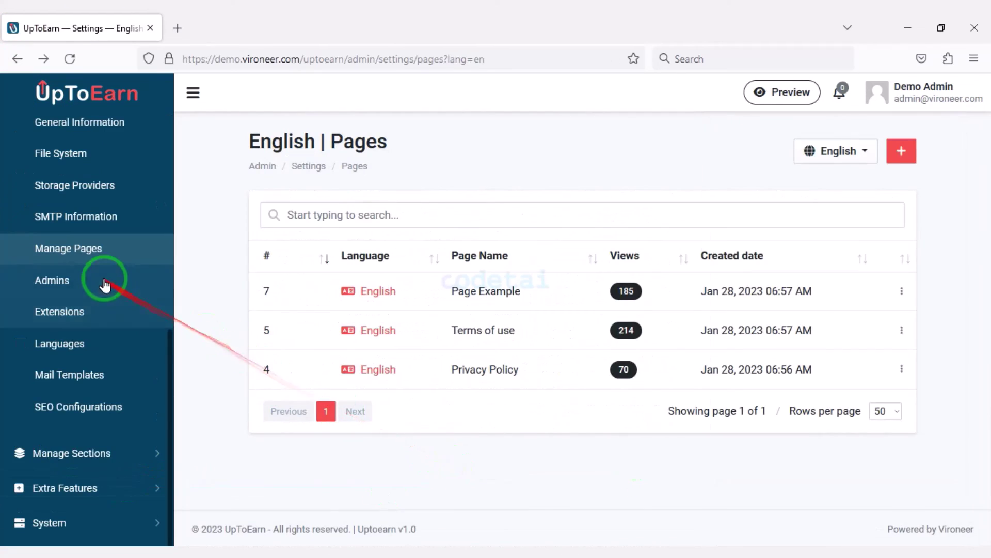
Step: Open the admins list, then the Google reCAPTCHA extension's edit settings
{"action": "left_click", "coordinate": [104, 281]}
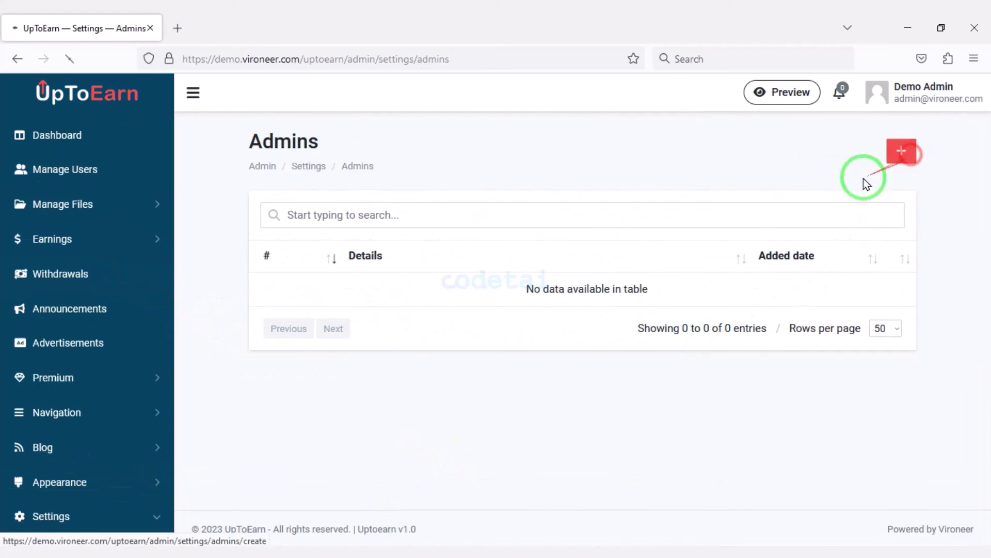
{"action": "scroll", "coordinate": [295, 408], "scroll_direction": "down", "scroll_amount": 2}
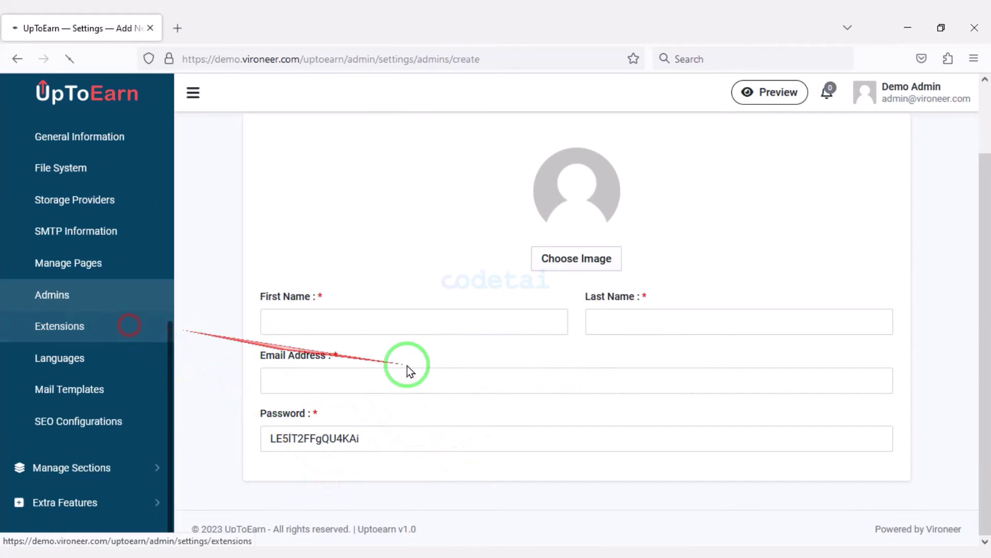
{"action": "scroll", "coordinate": [484, 432], "scroll_direction": "down", "scroll_amount": 2}
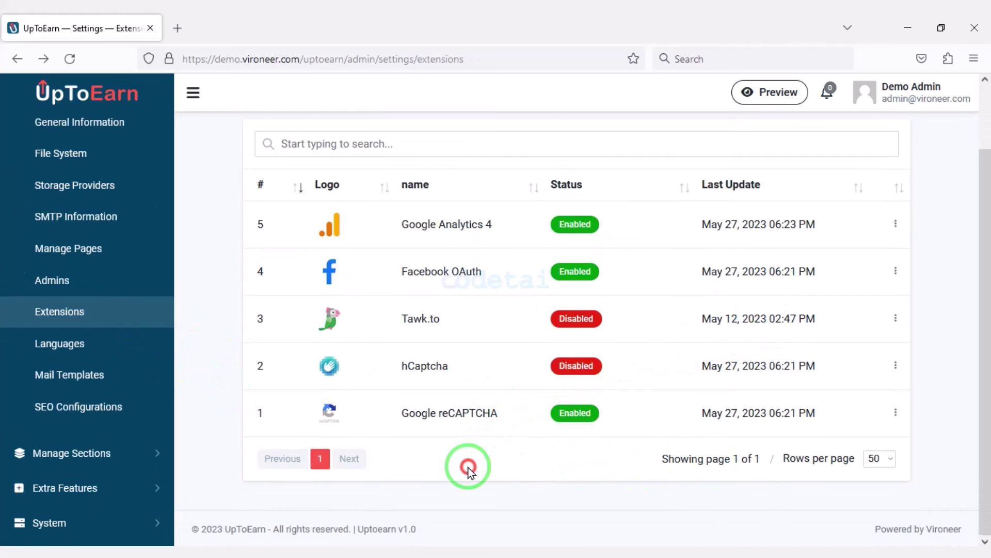
{"action": "left_click", "coordinate": [896, 413]}
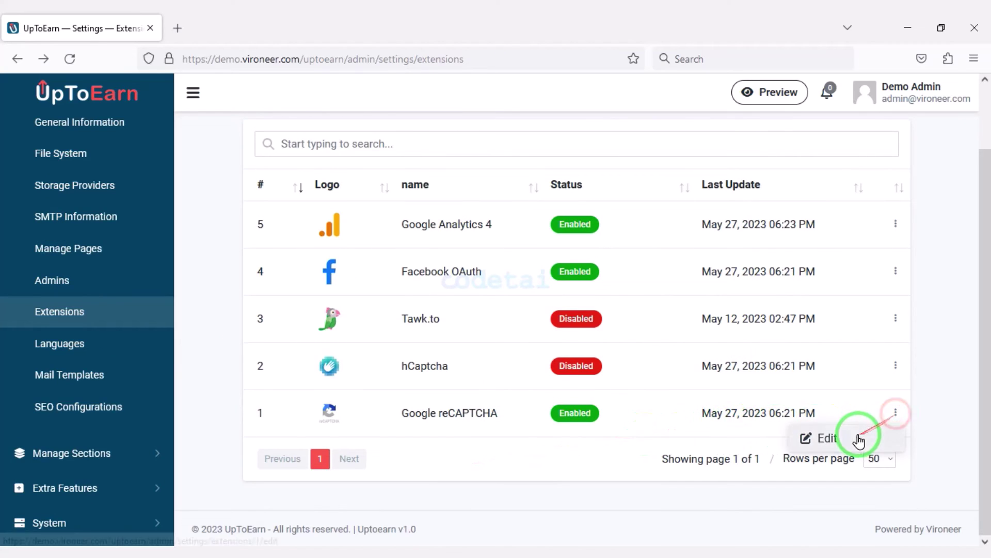
{"action": "scroll", "coordinate": [552, 404], "scroll_direction": "down", "scroll_amount": 3}
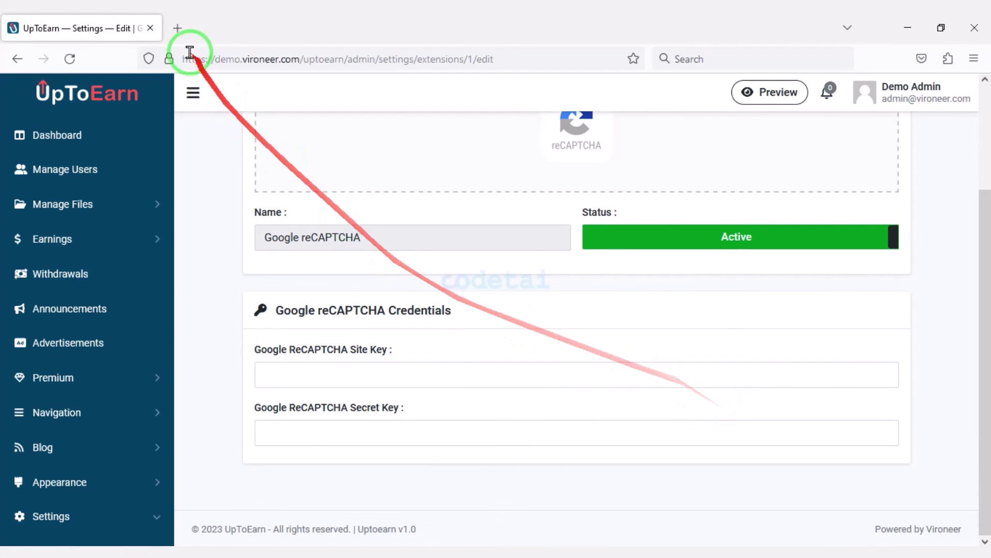
{"action": "left_click", "coordinate": [177, 28]}
Step: Search for google recaptcha and sign in with a Google account
{"action": "type", "text": "google recaptcha admin"}
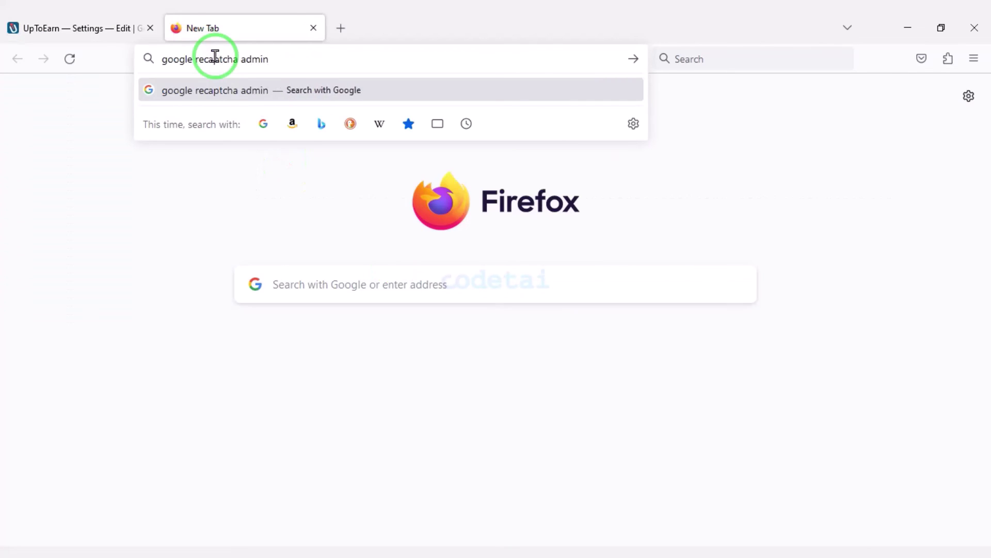
{"action": "key", "text": "Return"}
{"action": "left_click", "coordinate": [210, 260]}
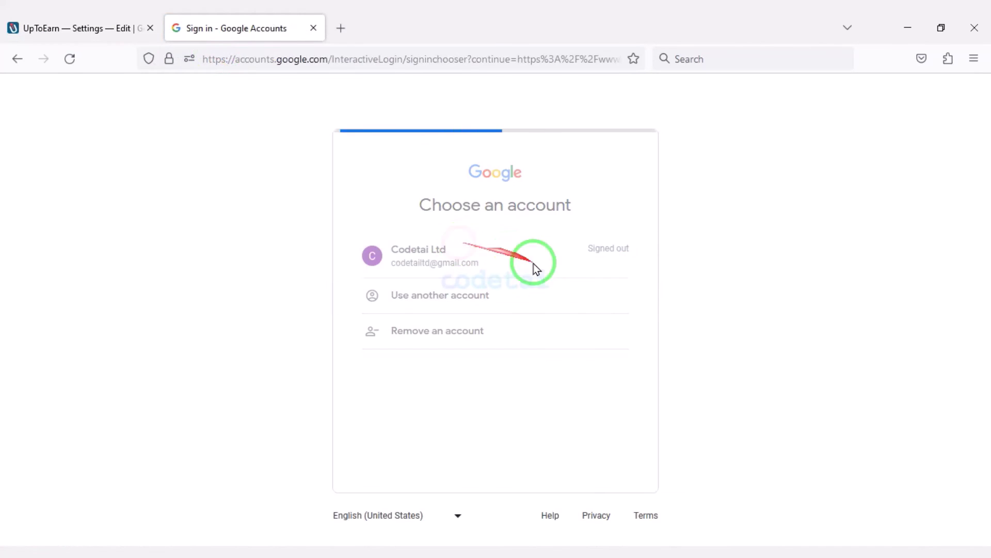
{"action": "left_click", "coordinate": [532, 267]}
{"action": "left_click", "coordinate": [601, 398]}
Step: Label the new reCAPTCHA registration demo.vironeer.com
{"action": "left_click", "coordinate": [78, 28]}
{"action": "left_click_drag", "start_coordinate": [214, 58], "coordinate": [261, 59]}
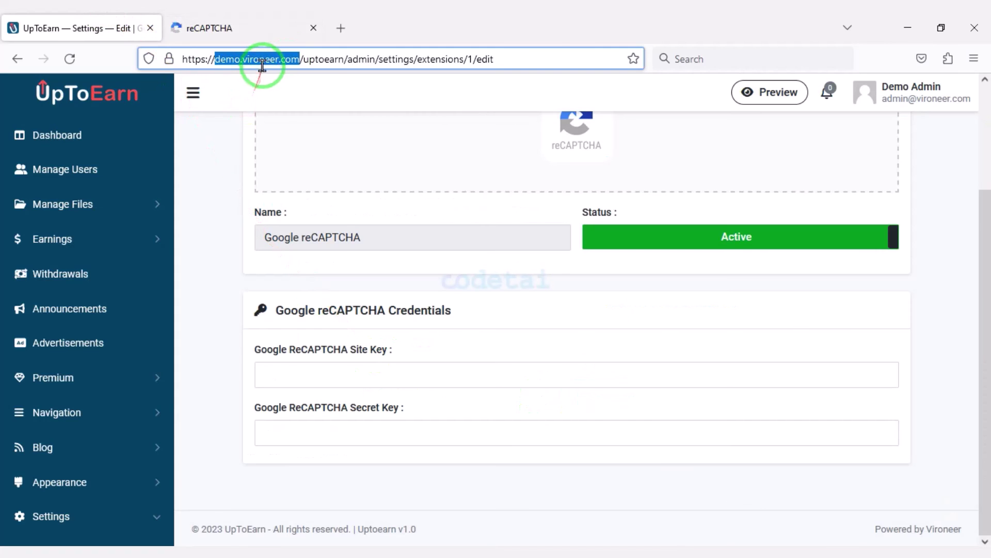
{"action": "left_click", "coordinate": [258, 28]}
{"action": "left_click", "coordinate": [250, 238]}
{"action": "key", "text": "ctrl+v"}
Step: Choose Challenge (v2), add domain demo.vironeer.com, submit, and copy the site key
{"action": "scroll", "coordinate": [110, 261], "scroll_direction": "down", "scroll_amount": 2}
{"action": "left_click", "coordinate": [110, 255]}
{"action": "scroll", "coordinate": [160, 310], "scroll_direction": "down", "scroll_amount": 1}
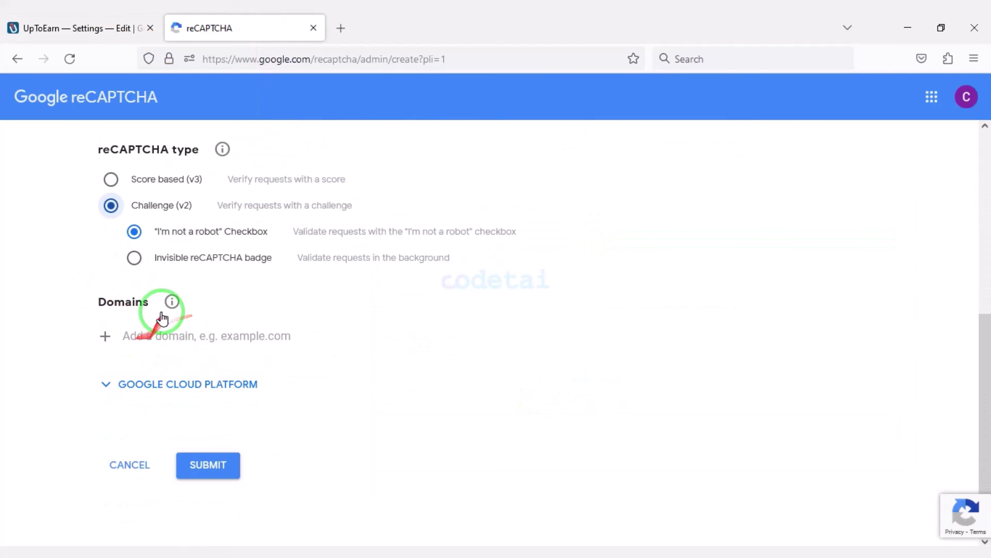
{"action": "right_click", "coordinate": [172, 328]}
{"action": "left_click", "coordinate": [207, 434]}
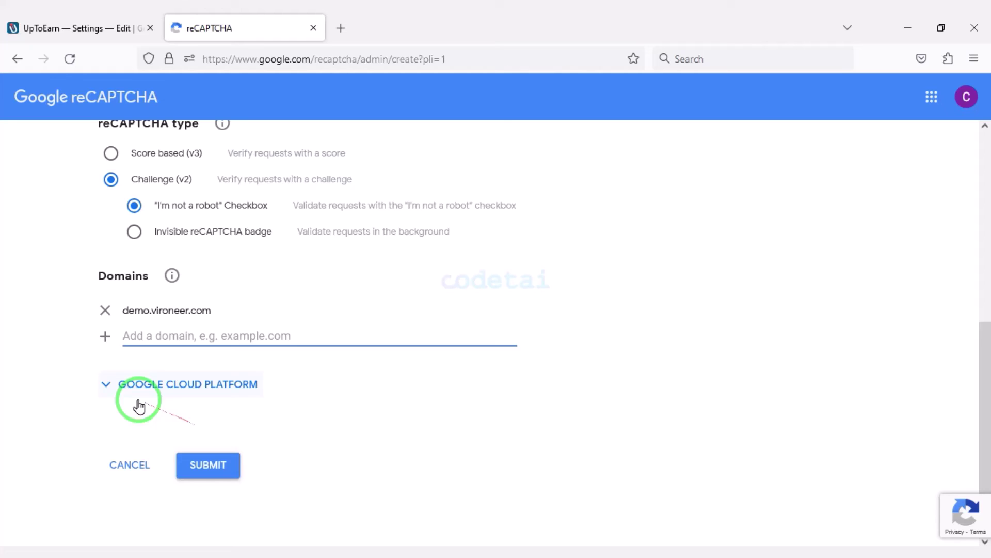
{"action": "left_click", "coordinate": [199, 465]}
{"action": "left_click", "coordinate": [159, 355]}
{"action": "key", "text": "ctrl+Page_Up"}
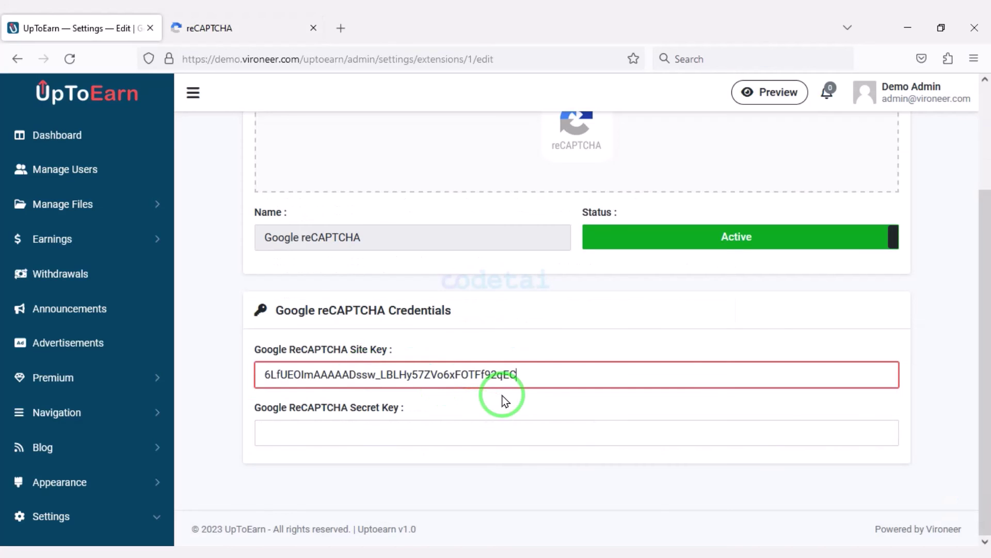
Step: Fill in the reCAPTCHA Site Key and Secret Key and save them
{"action": "left_click", "coordinate": [284, 27]}
{"action": "left_click", "coordinate": [166, 427]}
{"action": "left_click", "coordinate": [77, 28]}
{"action": "left_click", "coordinate": [398, 432]}
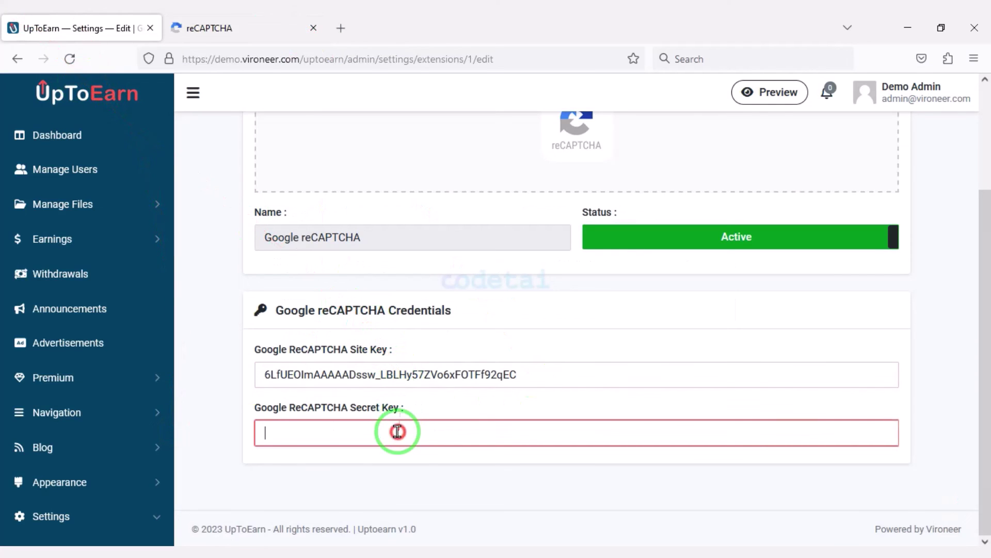
{"action": "scroll", "coordinate": [731, 425], "scroll_direction": "up", "scroll_amount": 3}
{"action": "left_click", "coordinate": [872, 164]}
Step: Open the Tawk.to extension's edit page and switch its status to Active
{"action": "scroll", "coordinate": [119, 420], "scroll_direction": "down", "scroll_amount": 6}
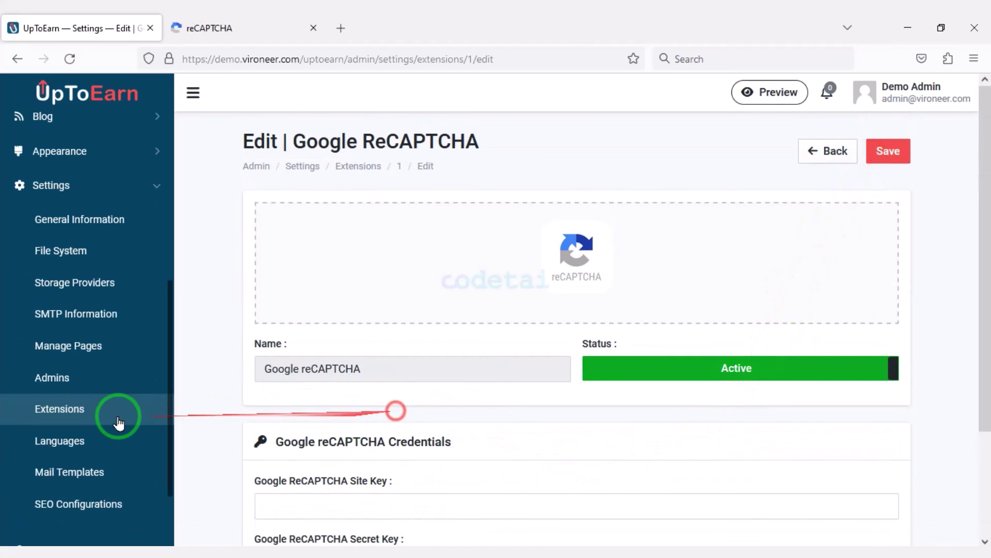
{"action": "left_click", "coordinate": [120, 417]}
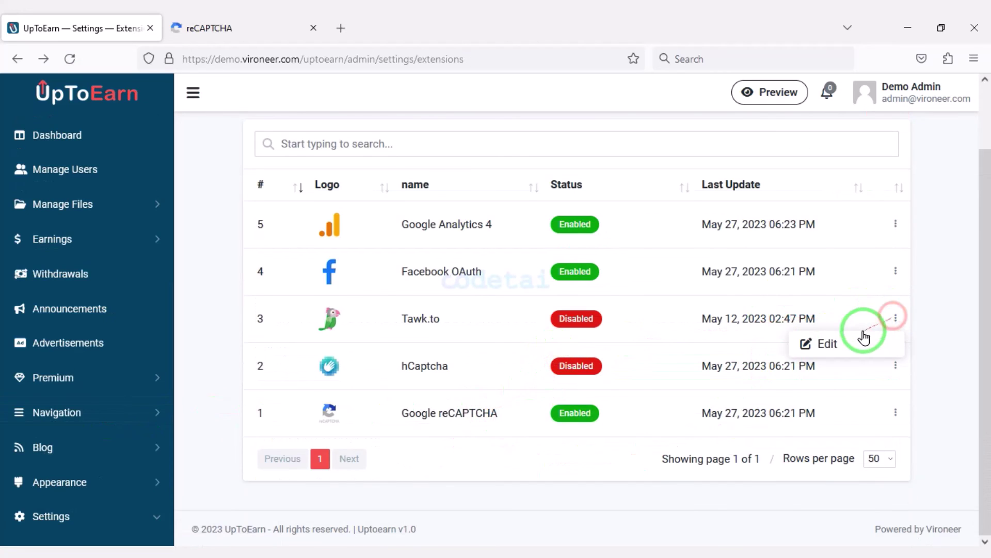
{"action": "left_click", "coordinate": [861, 336]}
{"action": "scroll", "coordinate": [648, 465], "scroll_direction": "down", "scroll_amount": 2}
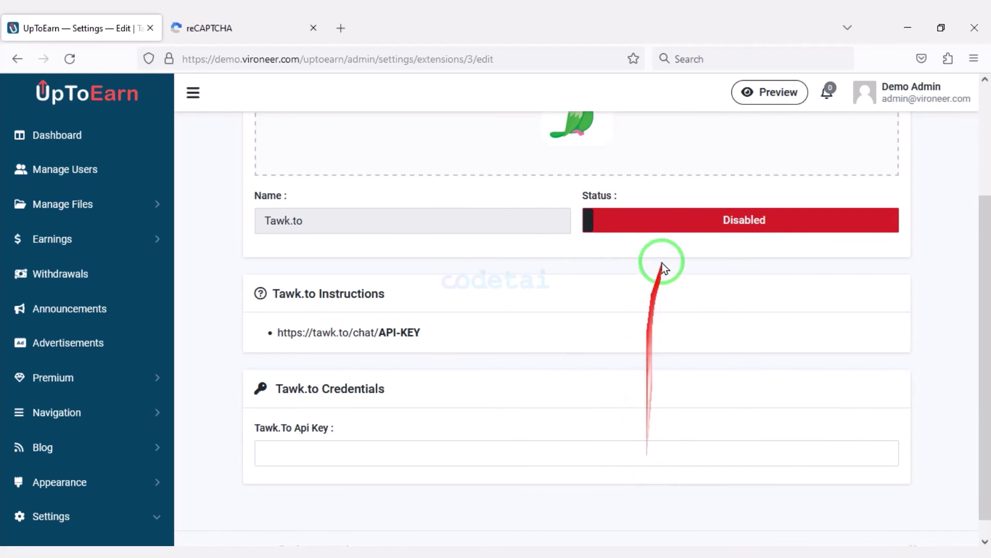
{"action": "scroll", "coordinate": [602, 381], "scroll_direction": "down", "scroll_amount": 1}
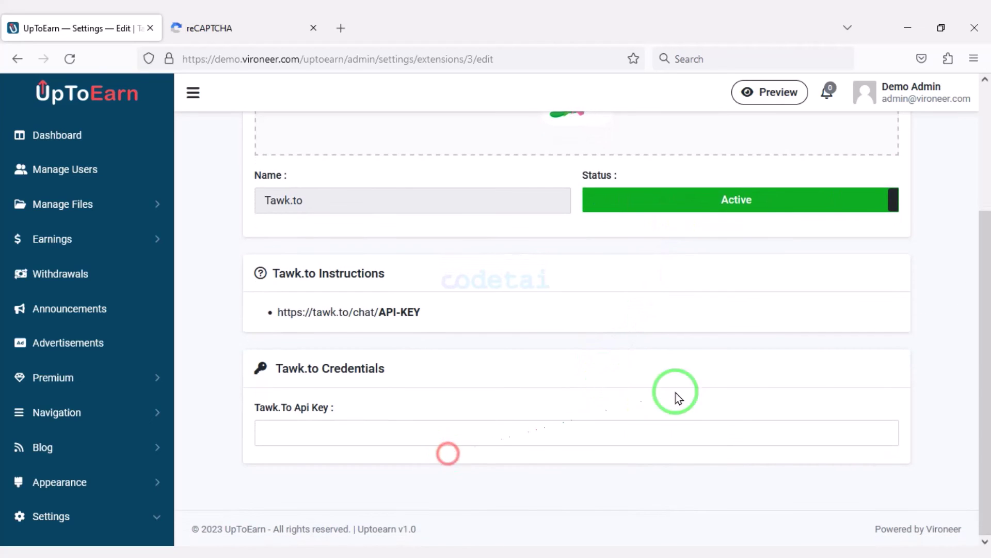
{"action": "scroll", "coordinate": [626, 374], "scroll_direction": "up", "scroll_amount": 3}
{"action": "left_click_drag", "start_coordinate": [304, 295], "coordinate": [269, 296]}
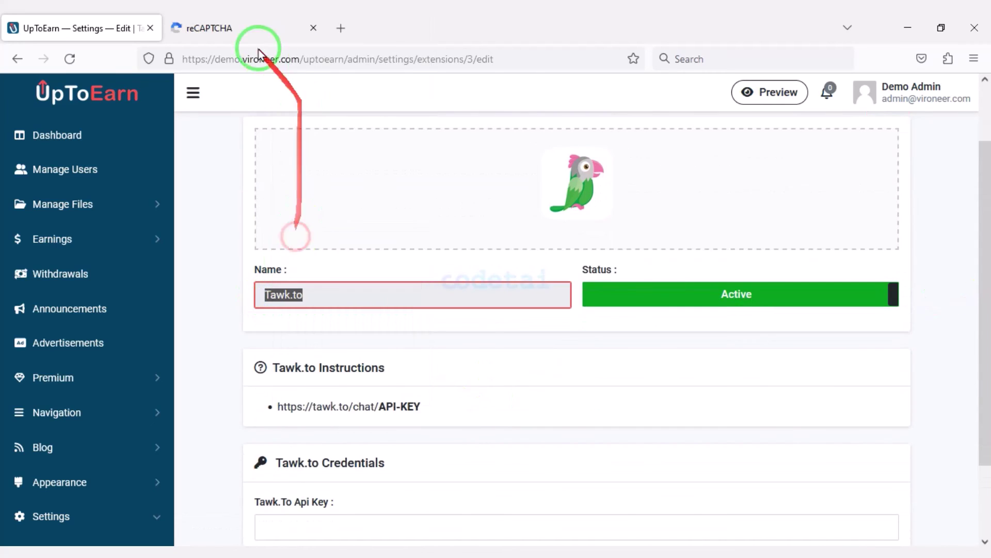
{"action": "left_click", "coordinate": [313, 28]}
Step: Sign up for a free tawk.to account with name, e-mail and password
{"action": "left_click", "coordinate": [178, 28]}
{"action": "type", "text": "tawk.to"}
{"action": "key", "text": "Return"}
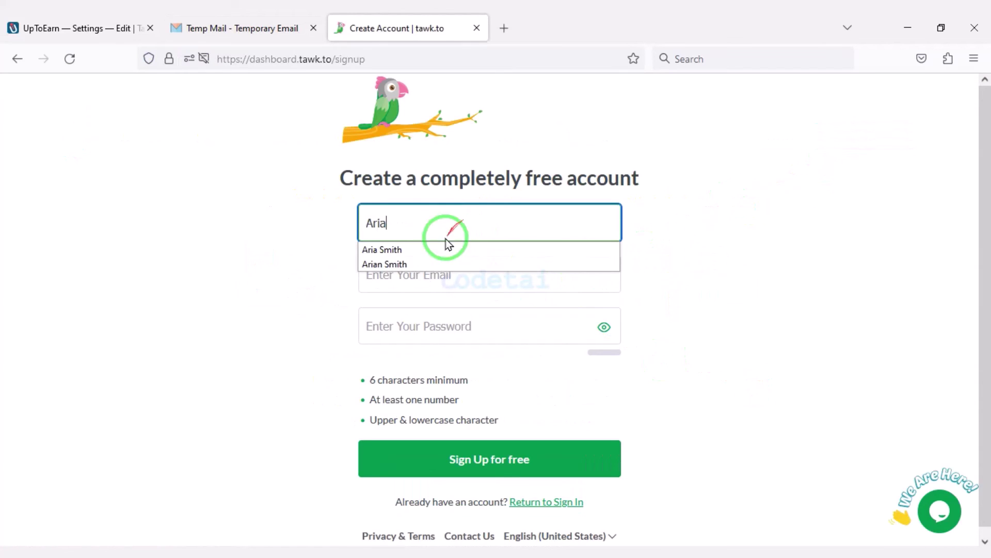
{"action": "left_click", "coordinate": [448, 248]}
{"action": "left_click", "coordinate": [434, 274]}
{"action": "key", "text": "ctrl+v"}
{"action": "left_click", "coordinate": [428, 331]}
{"action": "type", "text": "A"}
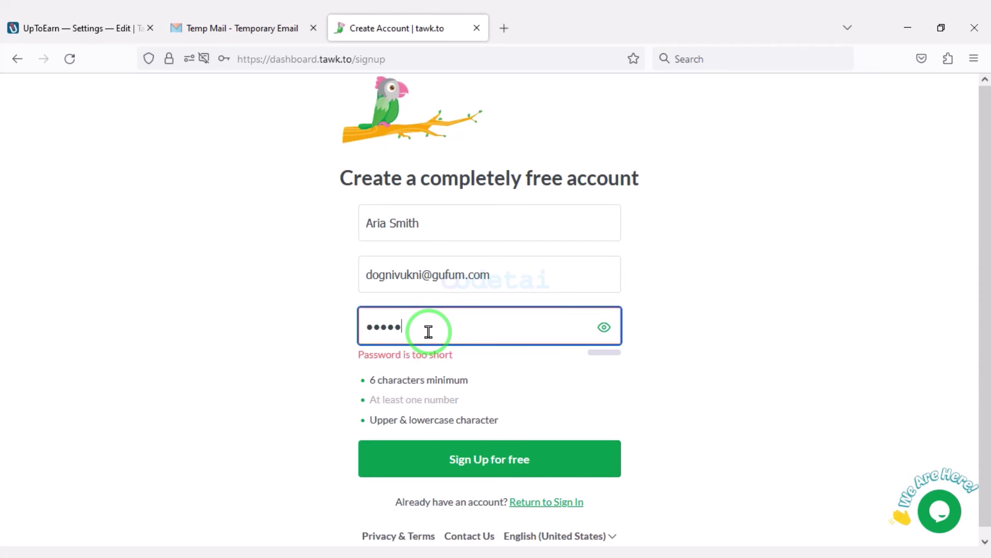
{"action": "left_click", "coordinate": [465, 458]}
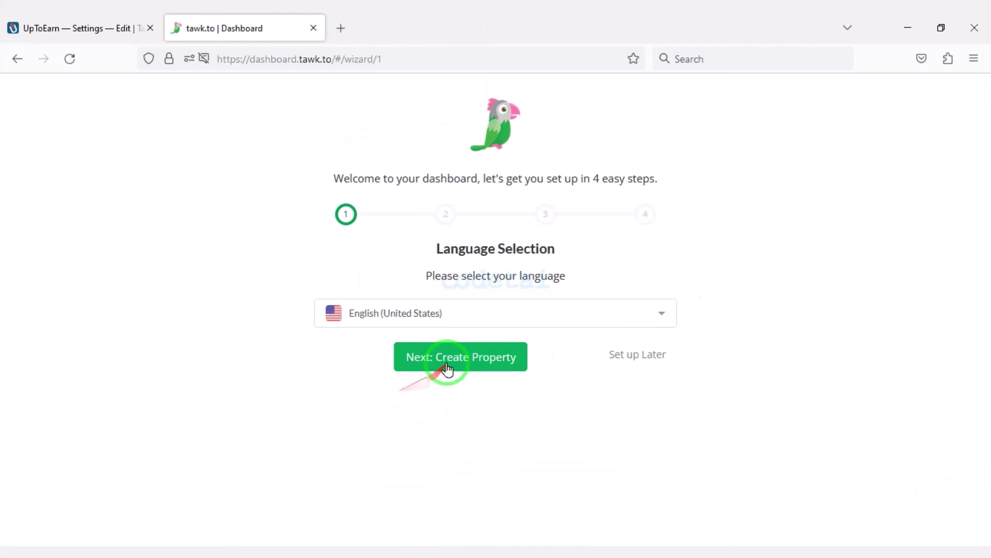
Step: Create the Codetai property using the UpToEarn site address as its URL
{"action": "left_click", "coordinate": [443, 364]}
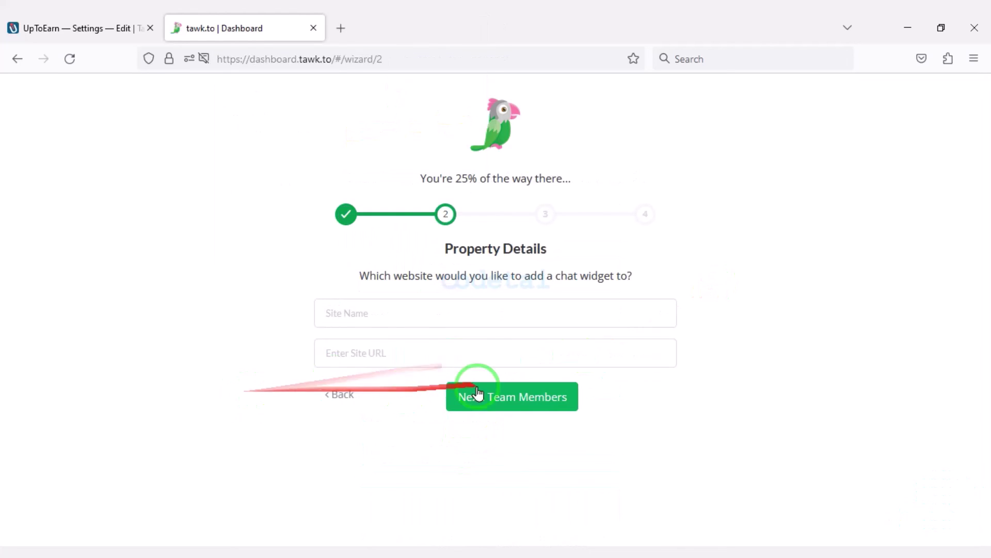
{"action": "left_click", "coordinate": [400, 311]}
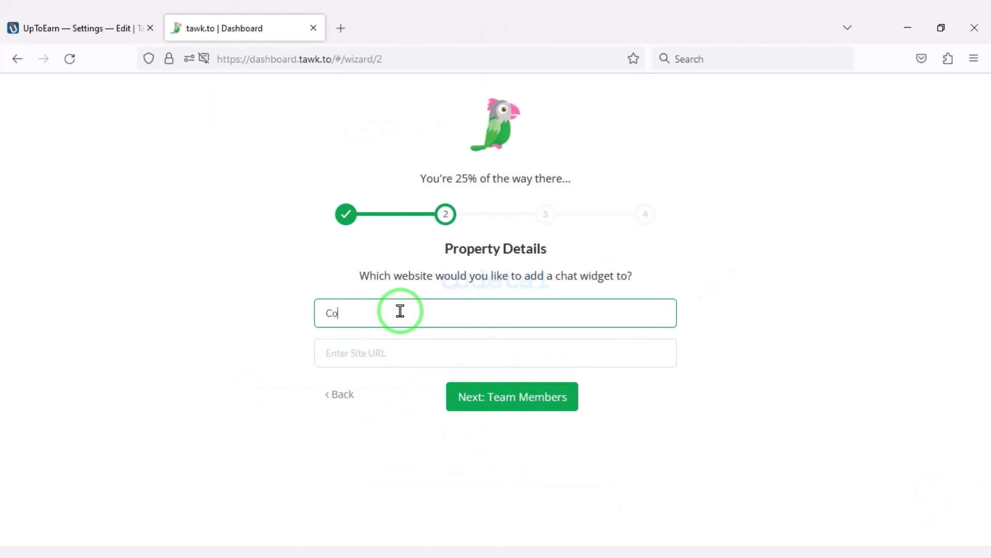
{"action": "left_click", "coordinate": [77, 28]}
{"action": "left_click_drag", "start_coordinate": [354, 60], "coordinate": [218, 59]}
{"action": "right_click", "coordinate": [228, 62]}
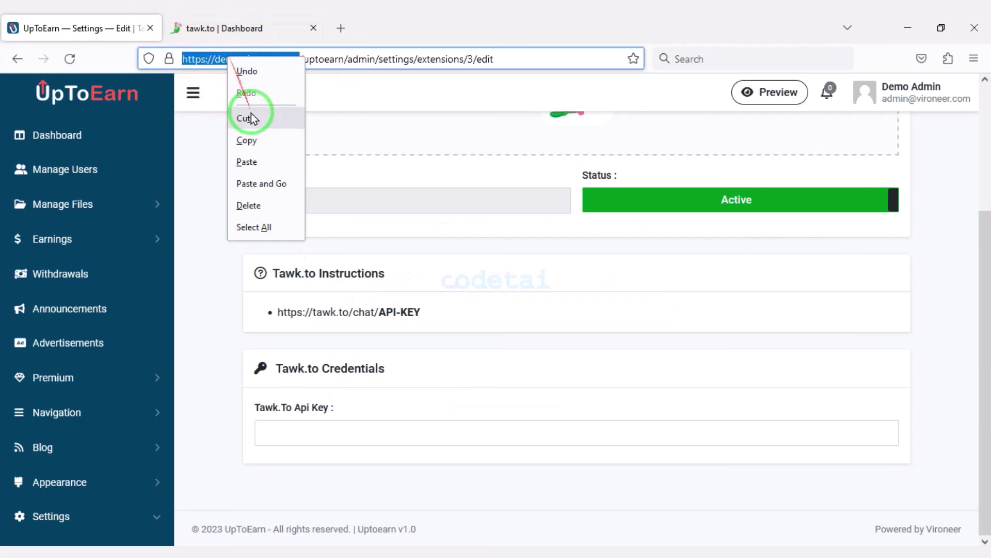
{"action": "left_click", "coordinate": [250, 137]}
{"action": "left_click", "coordinate": [243, 28]}
{"action": "left_click", "coordinate": [408, 353]}
{"action": "key", "text": "ctrl+v"}
Step: Skip the team-members and widget-install steps and the dashboard tour
{"action": "left_click", "coordinate": [522, 408]}
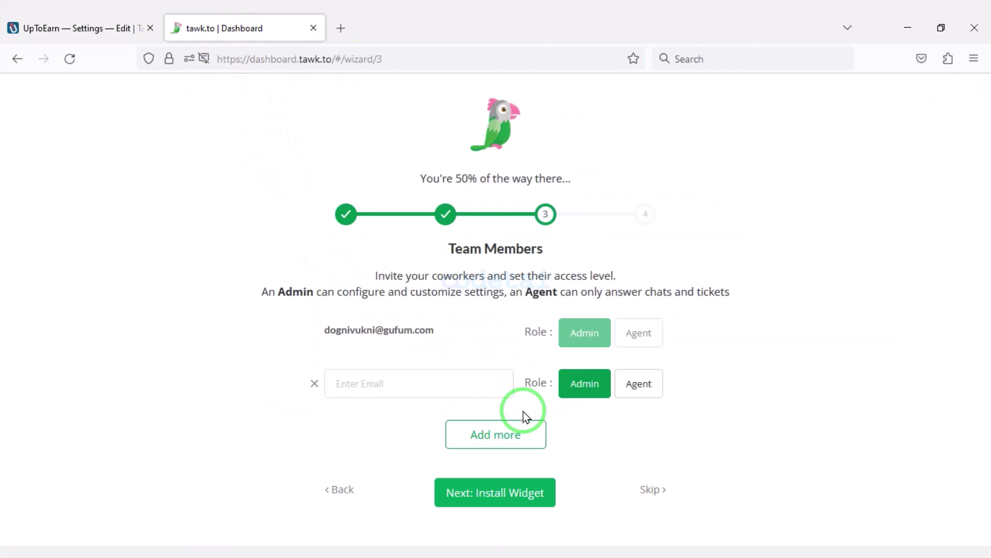
{"action": "left_click", "coordinate": [454, 489]}
{"action": "left_click", "coordinate": [507, 494]}
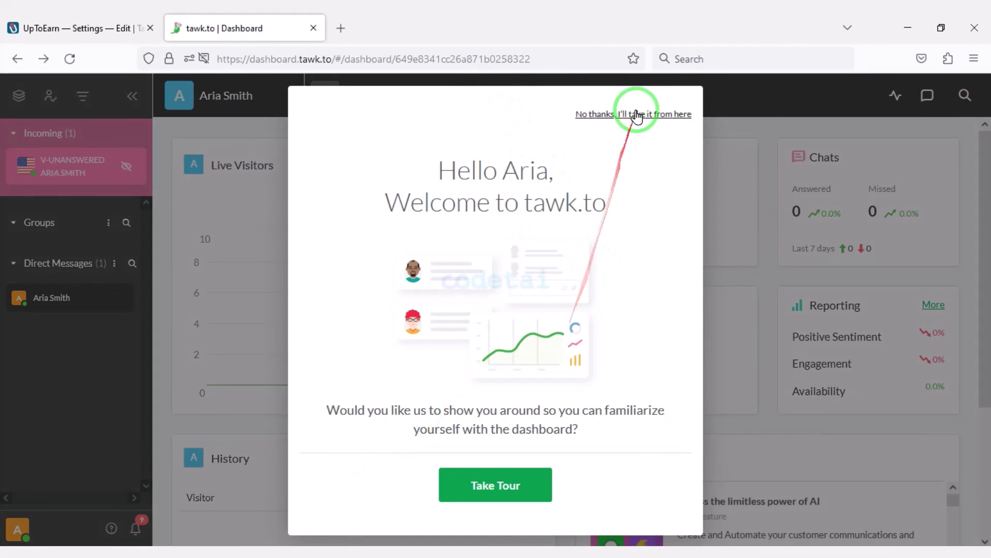
{"action": "left_click", "coordinate": [638, 112]}
Step: Copy the Direct Chat Link ID from Administration > Chat Widget for UpToEarn's Api Key
{"action": "left_click", "coordinate": [518, 96]}
{"action": "left_click", "coordinate": [242, 210]}
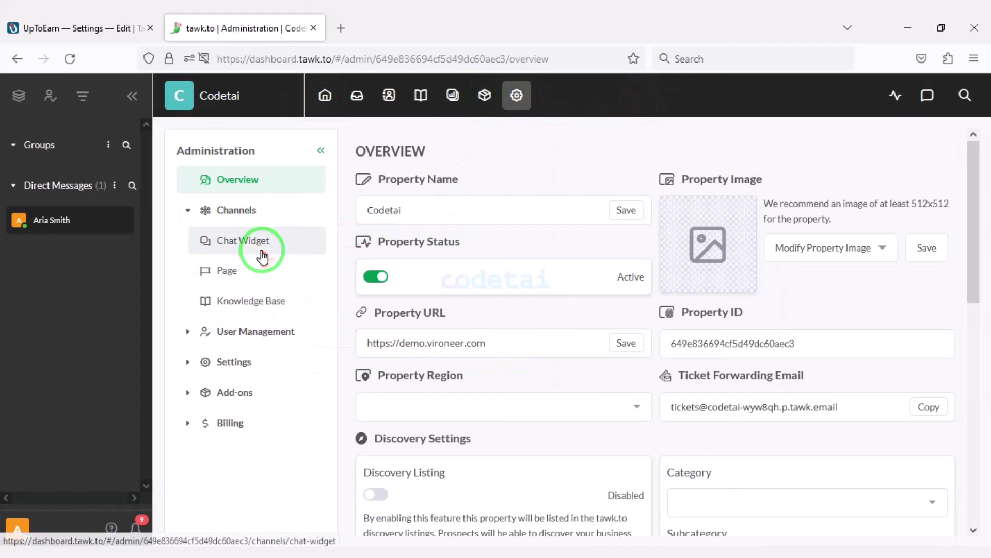
{"action": "left_click", "coordinate": [248, 241]}
{"action": "scroll", "coordinate": [679, 374], "scroll_direction": "down", "scroll_amount": 1}
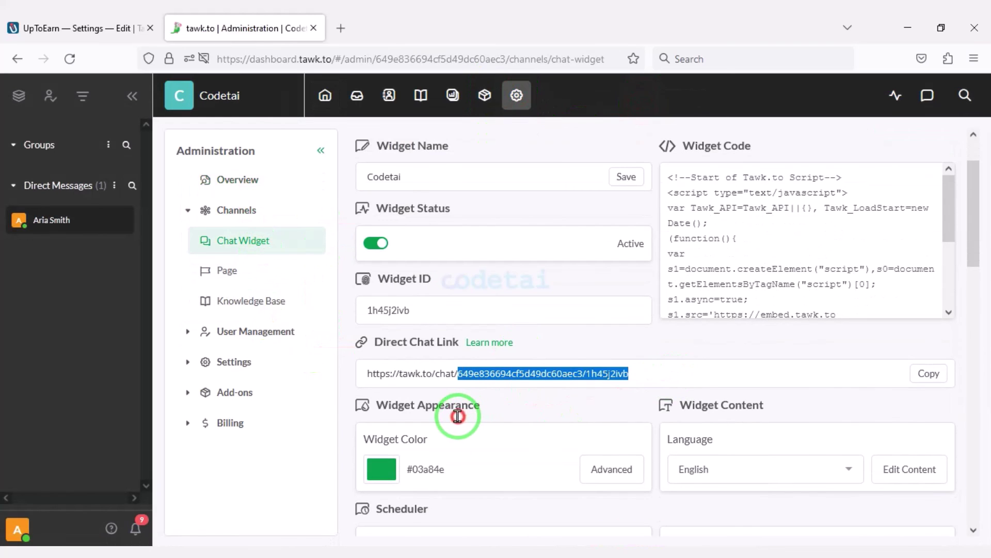
{"action": "right_click", "coordinate": [499, 377]}
{"action": "left_click", "coordinate": [532, 200]}
{"action": "left_click", "coordinate": [83, 28]}
{"action": "left_click", "coordinate": [398, 439]}
Step: Paste the chat link key into Api Key and save the Tawk.to settings
{"action": "key", "text": "ctrl+v"}
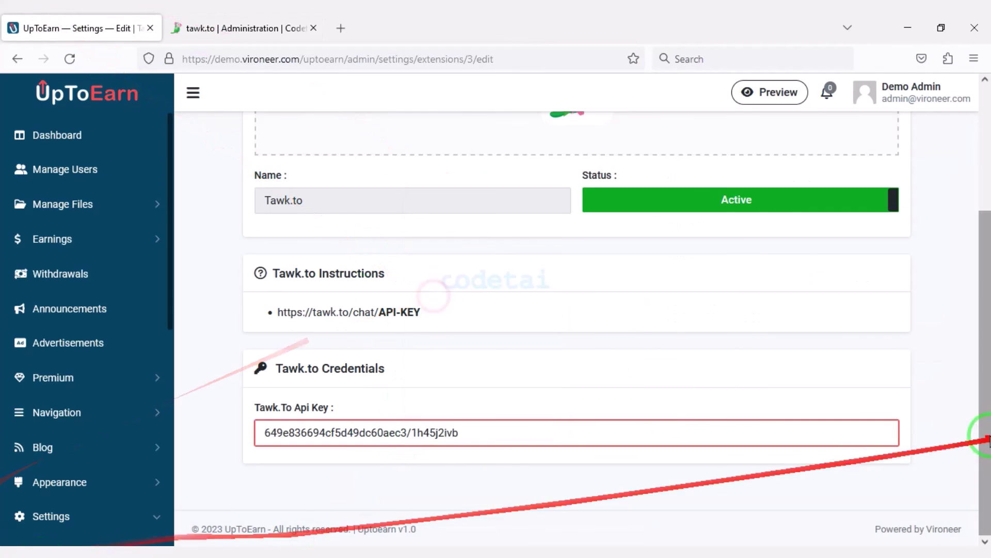
{"action": "scroll", "coordinate": [896, 332], "scroll_direction": "up", "scroll_amount": 5}
{"action": "left_click", "coordinate": [887, 150]}
Step: Return to Extensions, then go to Settings > Languages
{"action": "left_click", "coordinate": [133, 348]}
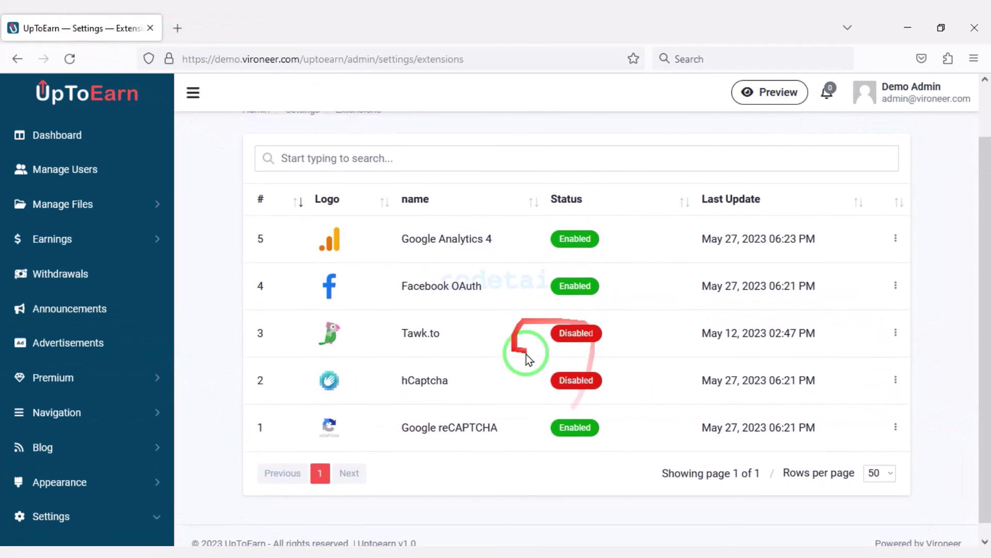
{"action": "scroll", "coordinate": [526, 358], "scroll_direction": "down", "scroll_amount": 1}
{"action": "scroll", "coordinate": [420, 410], "scroll_direction": "up", "scroll_amount": 2}
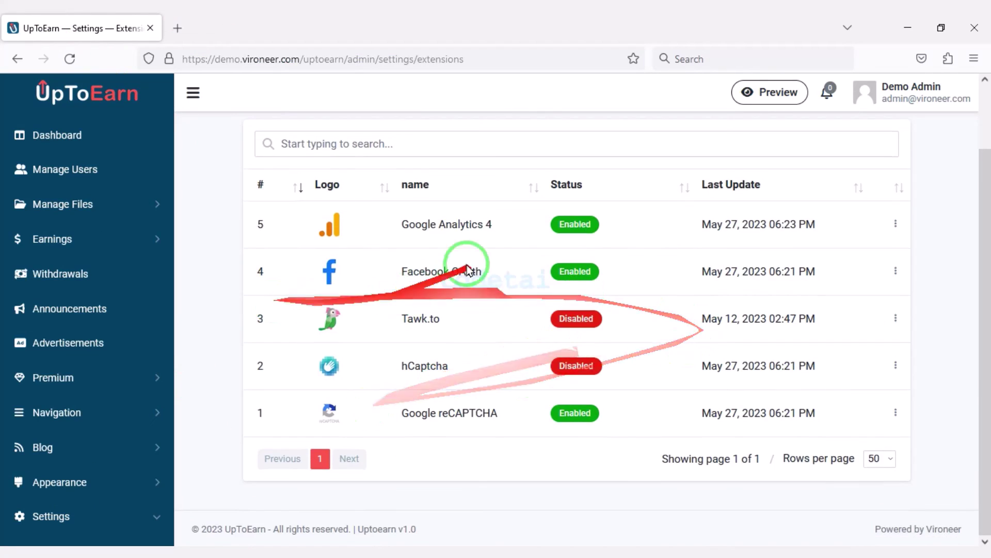
{"action": "scroll", "coordinate": [160, 391], "scroll_direction": "down", "scroll_amount": 8}
{"action": "left_click", "coordinate": [114, 358]}
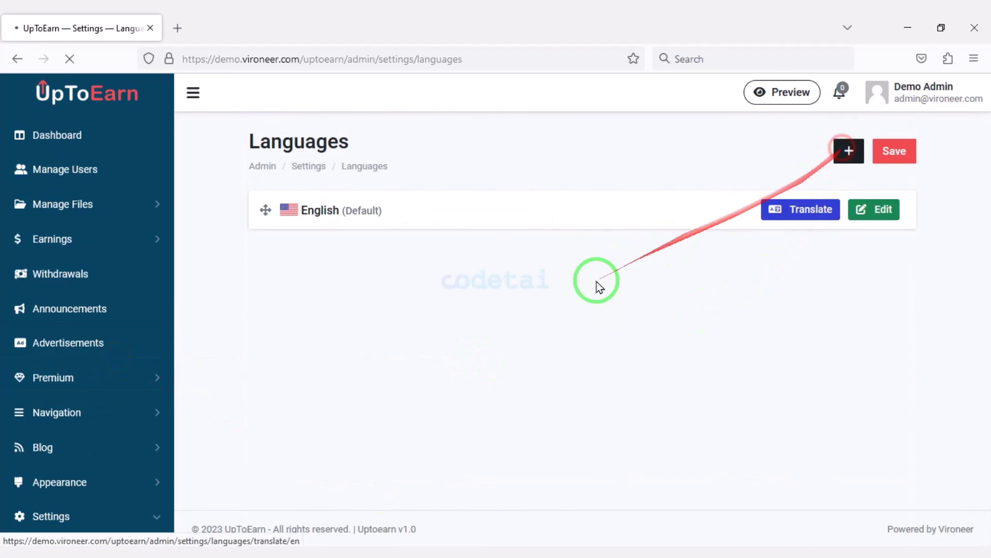
Step: Preview the Add Language form with Bulgarian as code, then return to the languages list
{"action": "left_click", "coordinate": [371, 408]}
{"action": "scroll", "coordinate": [439, 362], "scroll_direction": "down", "scroll_amount": 5}
{"action": "left_click", "coordinate": [482, 332]}
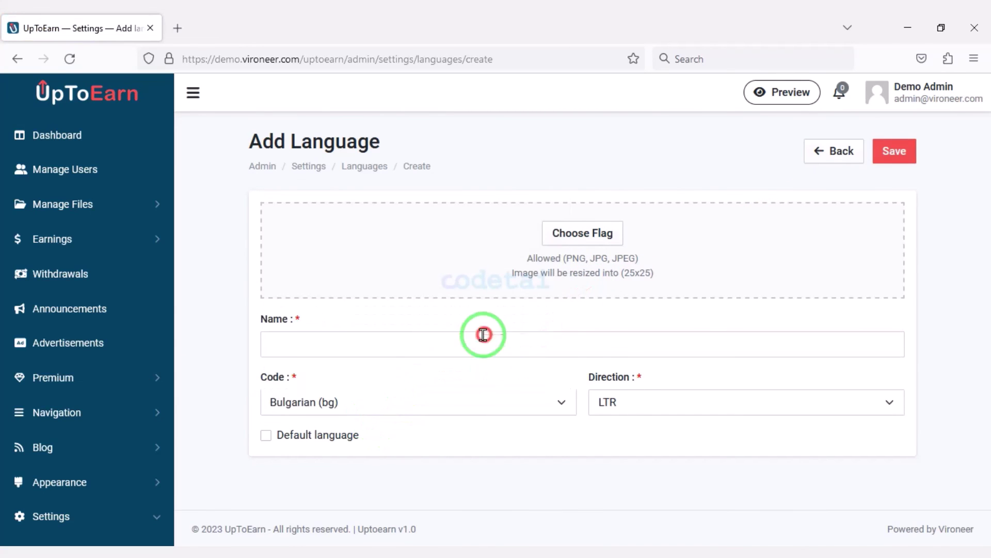
{"action": "left_click", "coordinate": [519, 332]}
{"action": "left_click", "coordinate": [17, 59]}
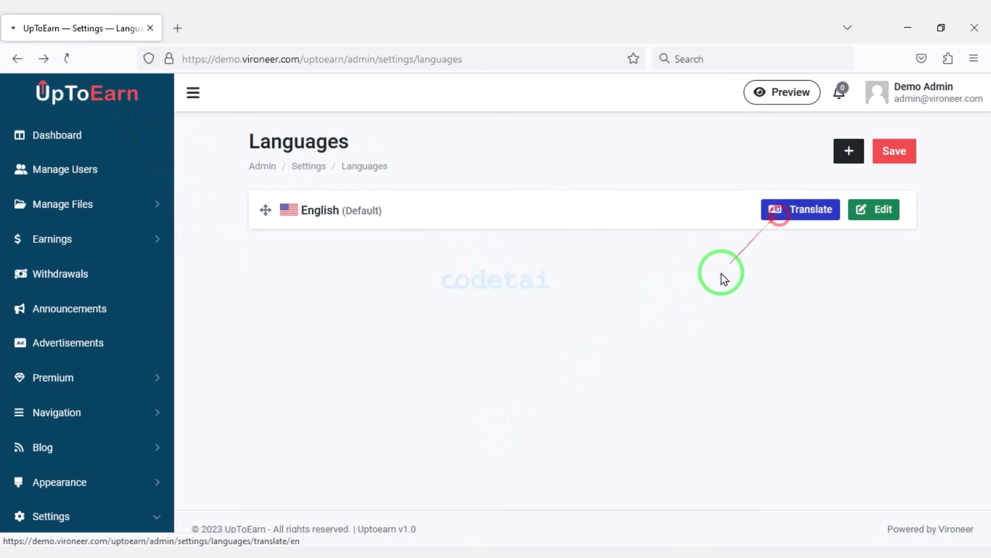
Step: Show the English translation strings for the Announcements group
{"action": "scroll", "coordinate": [648, 438], "scroll_direction": "down", "scroll_amount": 4}
{"action": "scroll", "coordinate": [594, 465], "scroll_direction": "up", "scroll_amount": 4}
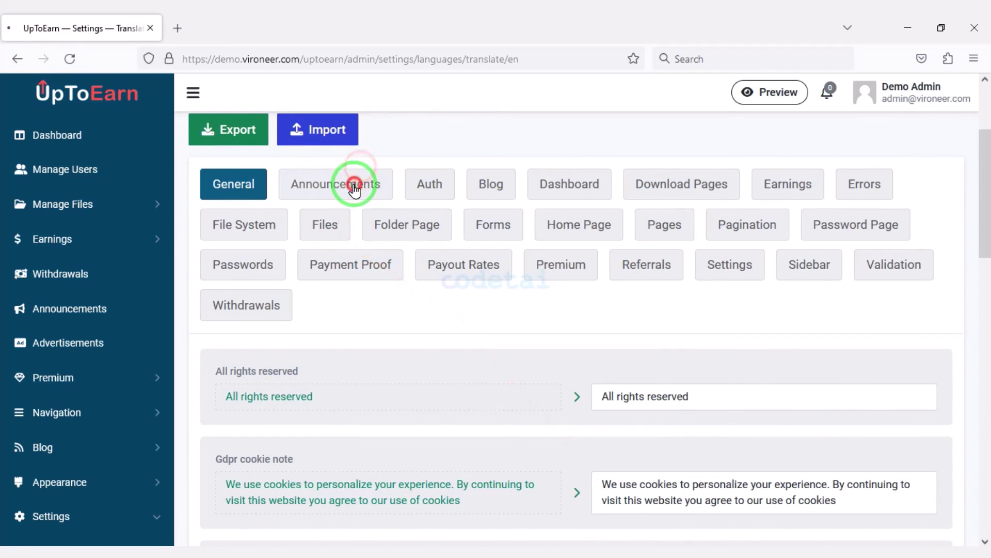
{"action": "left_click", "coordinate": [355, 186]}
{"action": "scroll", "coordinate": [691, 461], "scroll_direction": "down", "scroll_amount": 5}
{"action": "scroll", "coordinate": [57, 373], "scroll_direction": "down", "scroll_amount": 6}
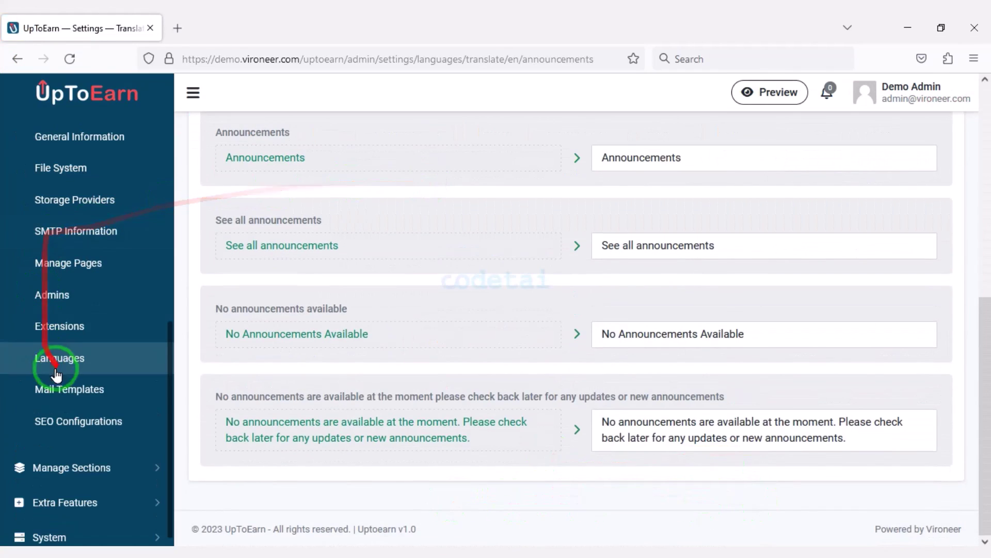
Step: Browse the mail templates list and view the Reset Password template's editing page
{"action": "left_click", "coordinate": [64, 392]}
{"action": "scroll", "coordinate": [522, 327], "scroll_direction": "down", "scroll_amount": 2}
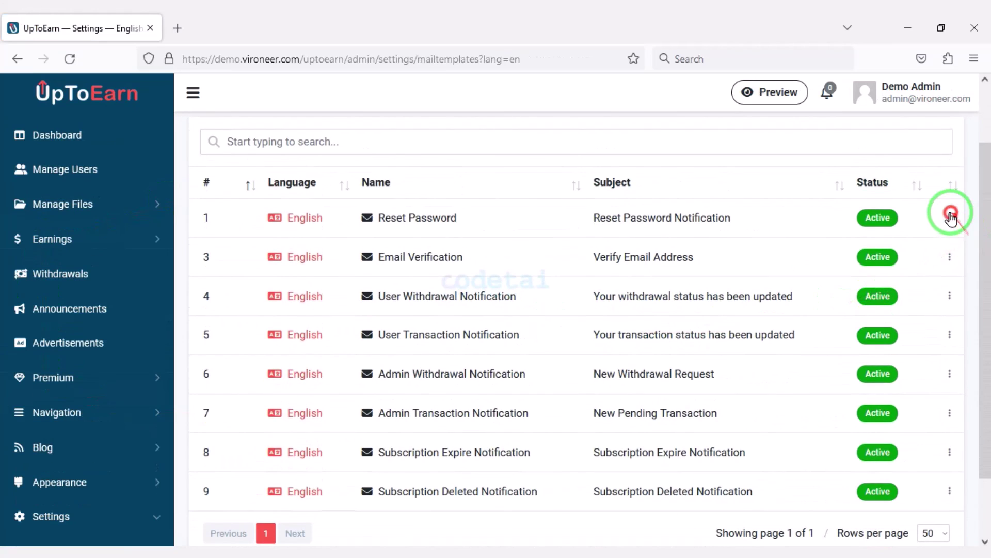
{"action": "left_click", "coordinate": [885, 247]}
{"action": "scroll", "coordinate": [571, 425], "scroll_direction": "down", "scroll_amount": 1}
{"action": "scroll", "coordinate": [284, 463], "scroll_direction": "up", "scroll_amount": 10}
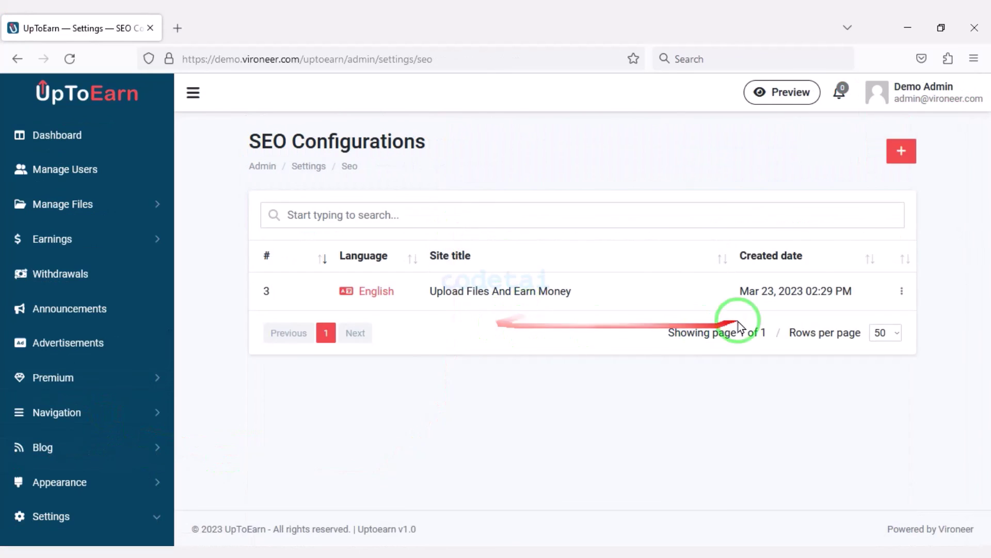
Step: Look over the new SEO configuration form, then go back to the SEO configurations list
{"action": "left_click", "coordinate": [906, 163]}
{"action": "scroll", "coordinate": [449, 365], "scroll_direction": "down", "scroll_amount": 2}
{"action": "scroll", "coordinate": [449, 365], "scroll_direction": "up", "scroll_amount": 2}
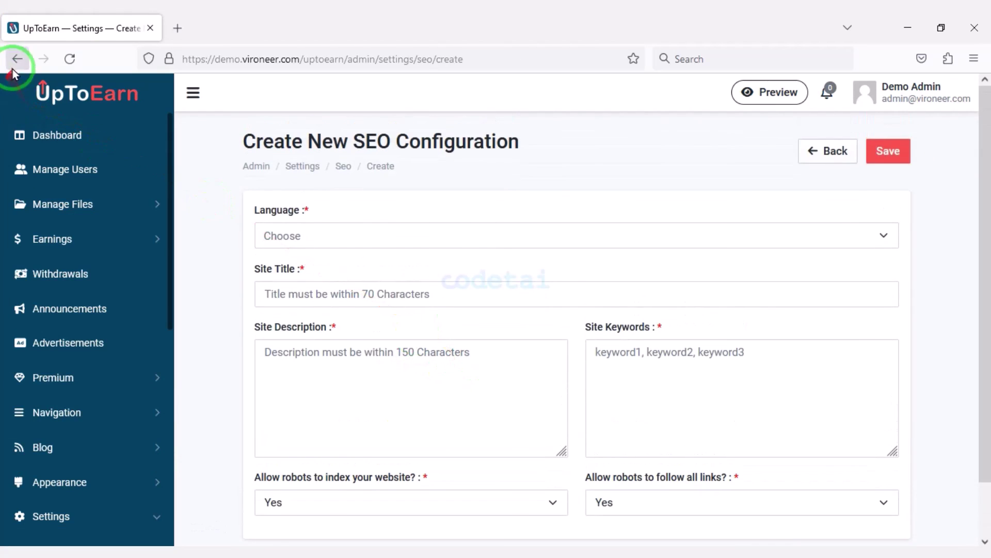
{"action": "left_click", "coordinate": [15, 59]}
{"action": "scroll", "coordinate": [108, 439], "scroll_direction": "down", "scroll_amount": 7}
Step: Review the Features, FAQs and How It Works homepage section lists
{"action": "left_click", "coordinate": [100, 450]}
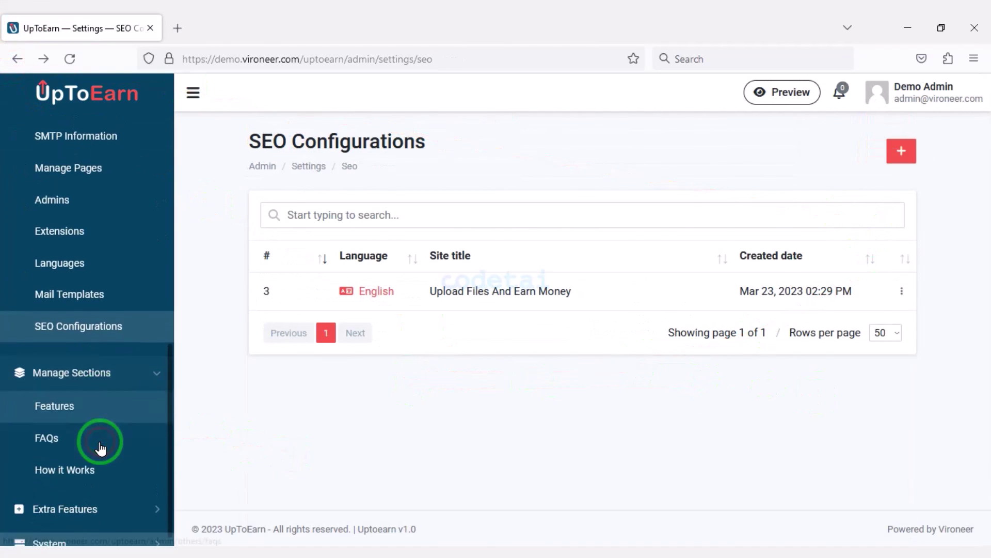
{"action": "left_click", "coordinate": [98, 416]}
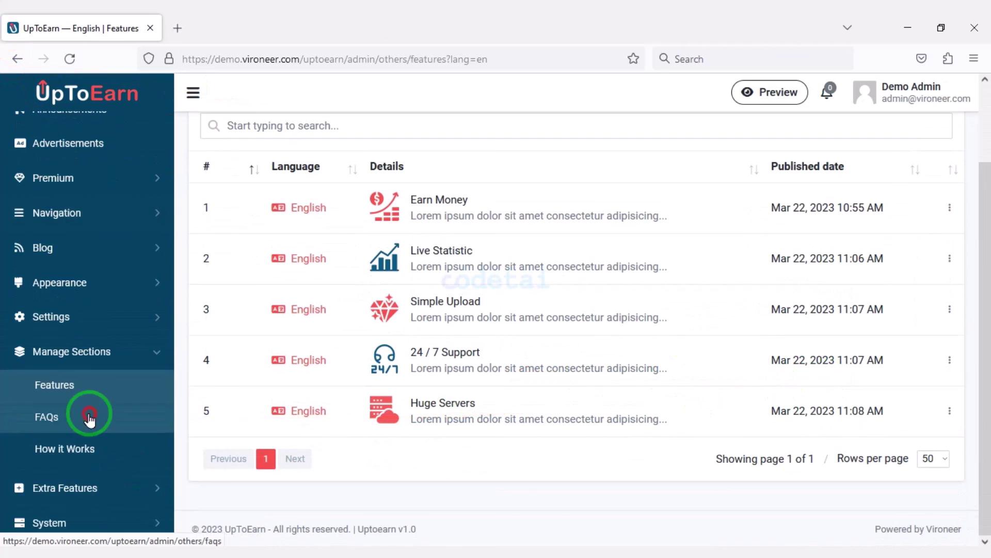
{"action": "left_click", "coordinate": [88, 414]}
{"action": "left_click", "coordinate": [97, 454]}
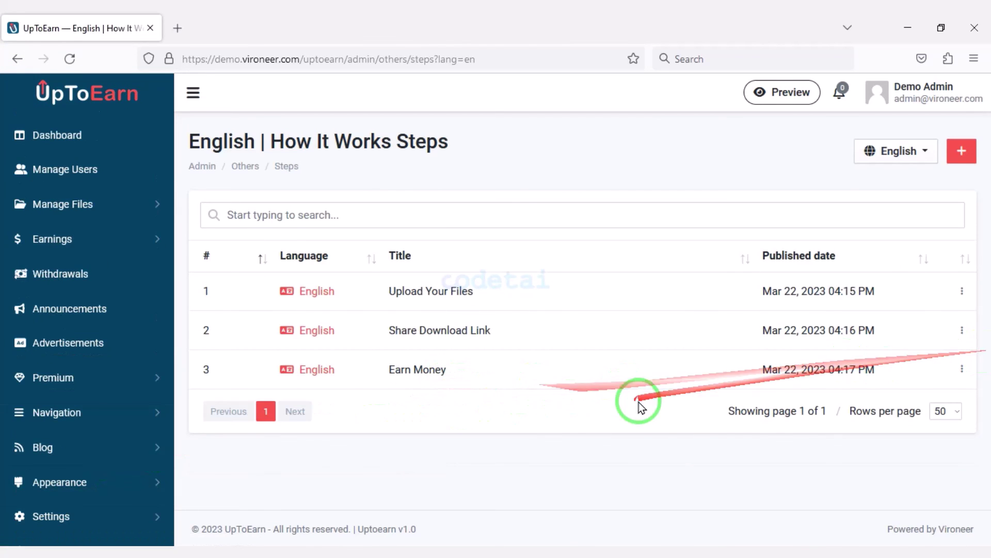
Step: Inspect the PopUp Notice settings, then view the dashboard's 1.07 GB used space and weekly user chart
{"action": "left_click", "coordinate": [149, 496]}
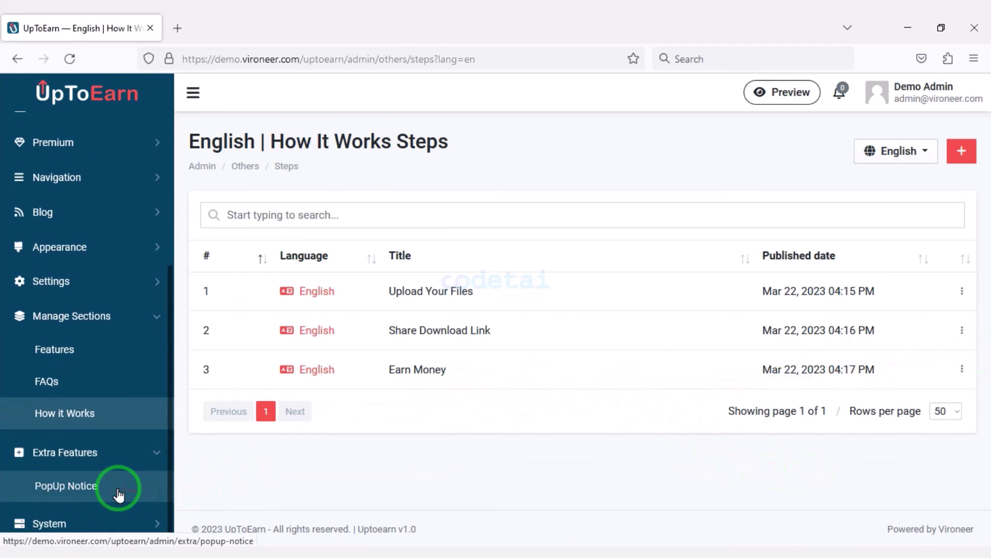
{"action": "scroll", "coordinate": [572, 442], "scroll_direction": "down", "scroll_amount": 3}
{"action": "left_click_drag", "start_coordinate": [836, 350], "coordinate": [44, 90]}
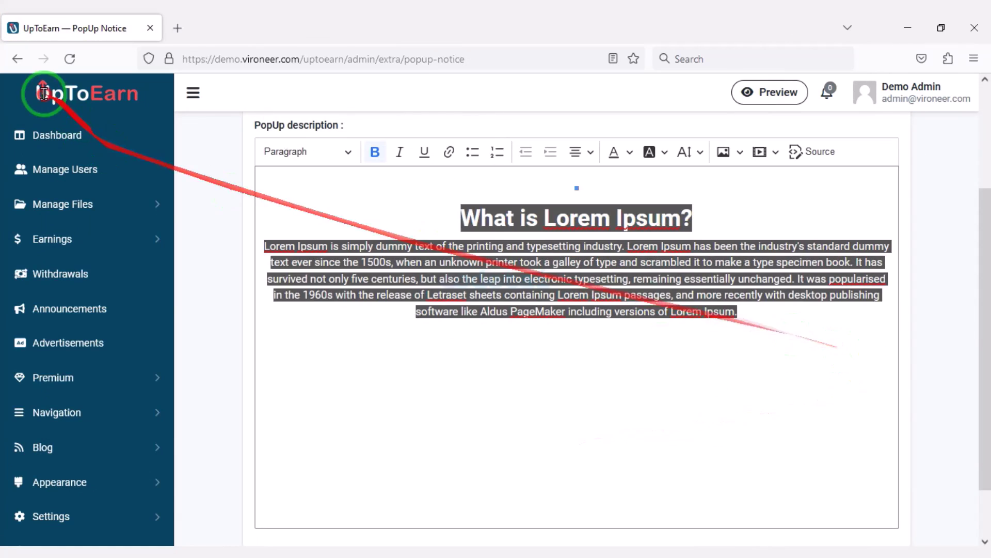
{"action": "scroll", "coordinate": [581, 508], "scroll_direction": "down", "scroll_amount": 1}
{"action": "scroll", "coordinate": [588, 470], "scroll_direction": "up", "scroll_amount": 4}
{"action": "left_click", "coordinate": [59, 136]}
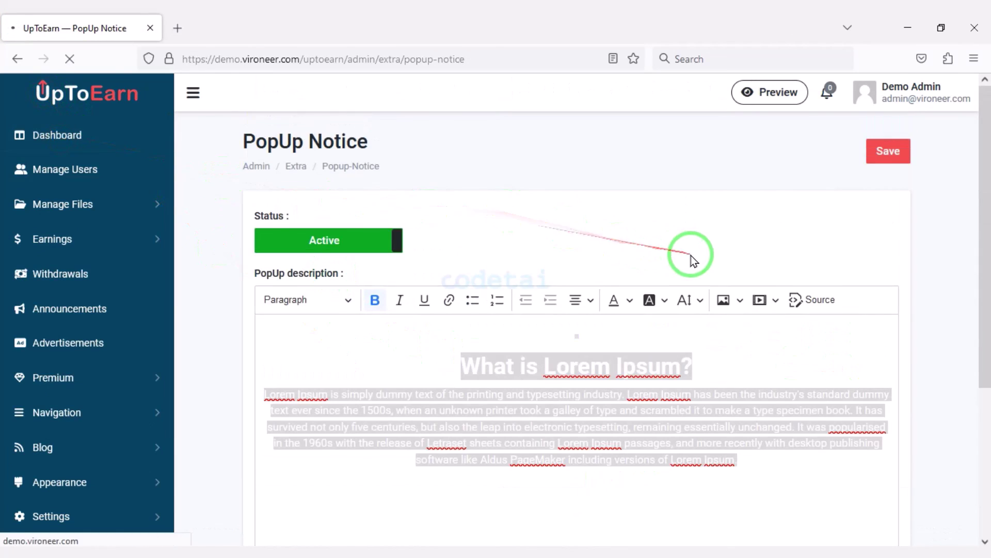
{"action": "scroll", "coordinate": [560, 266], "scroll_direction": "down", "scroll_amount": 15}
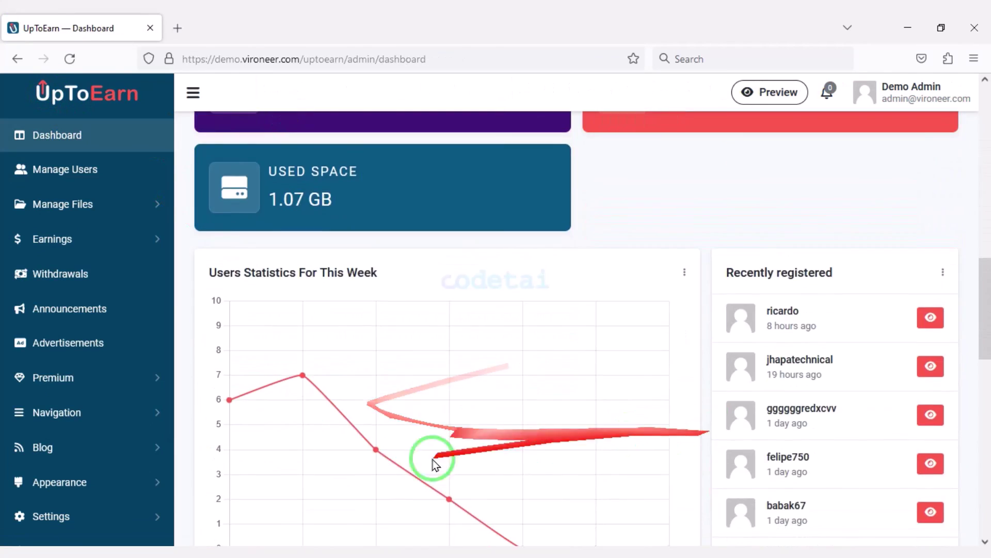